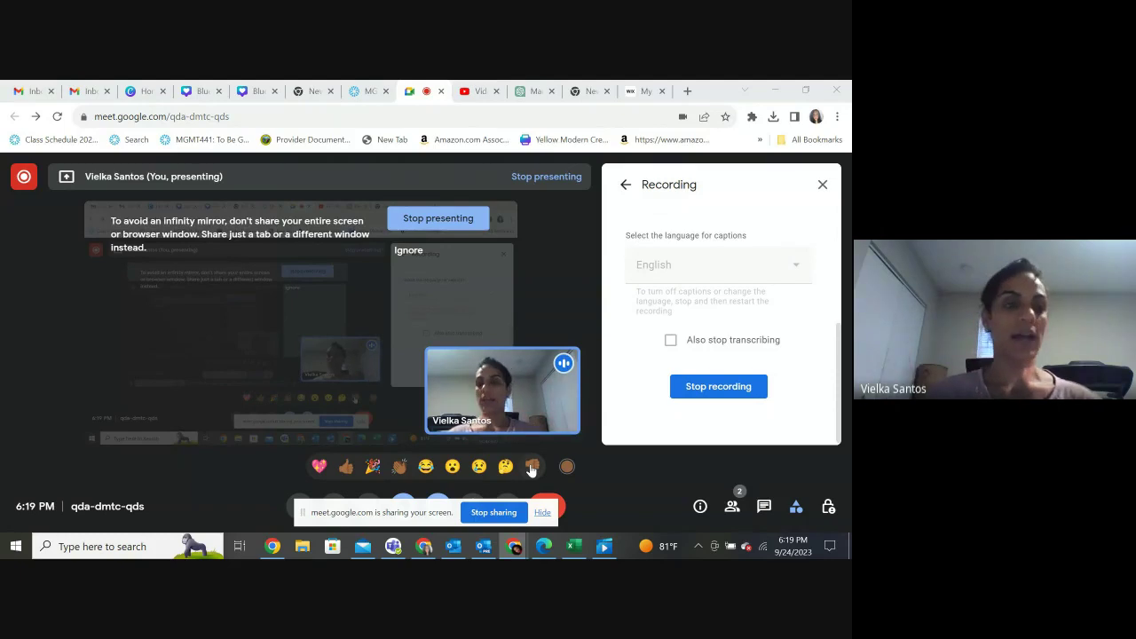
- Switch to Canva and search the new design types for "CATALOG"
left_click(131, 90)
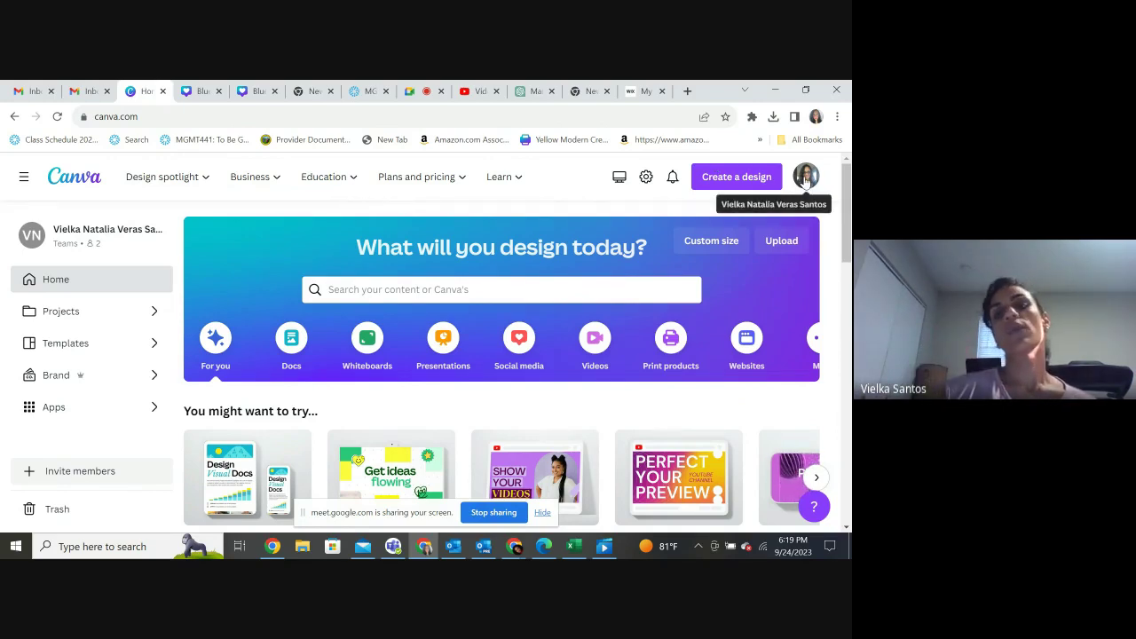
left_click(748, 177)
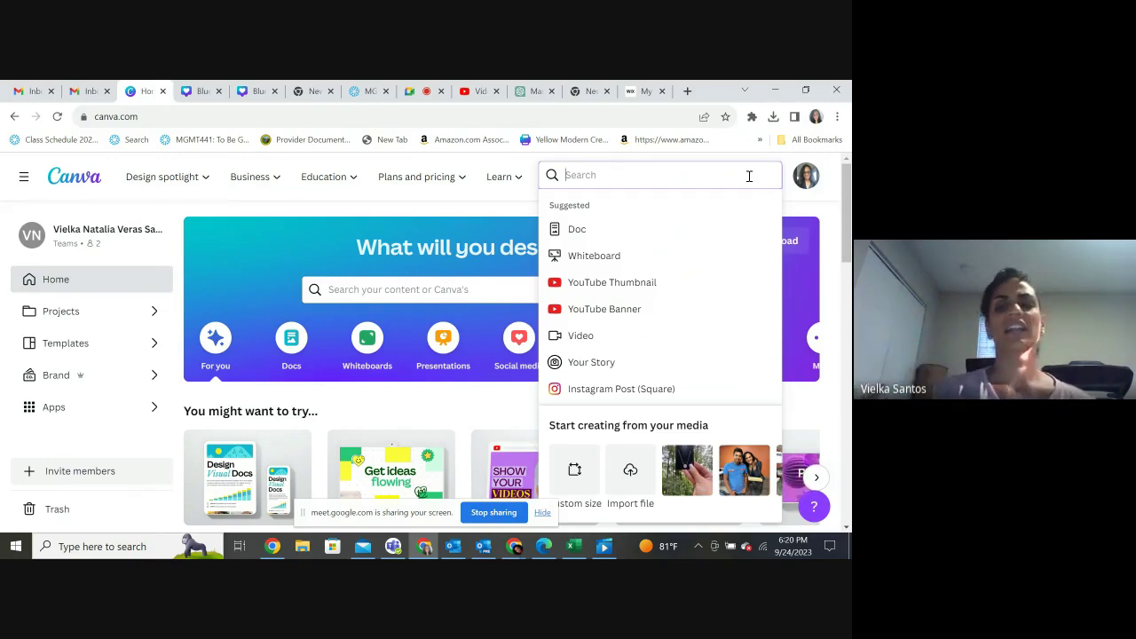
type("CATA")
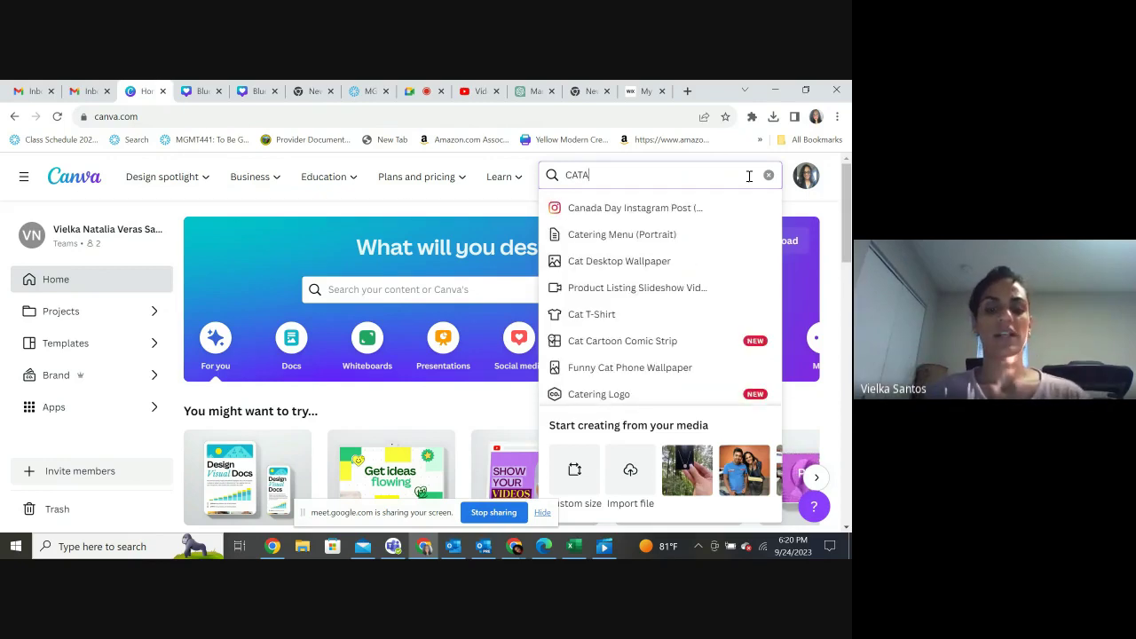
type("TA")
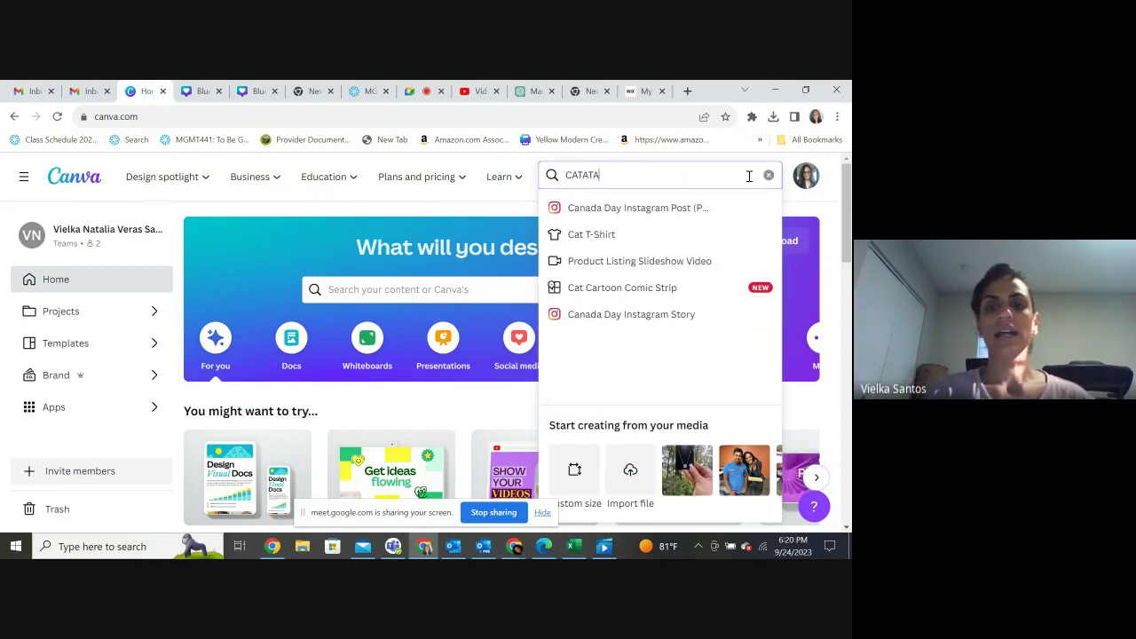
key("BackSpace")
key("BackSpace")
type("LOG")
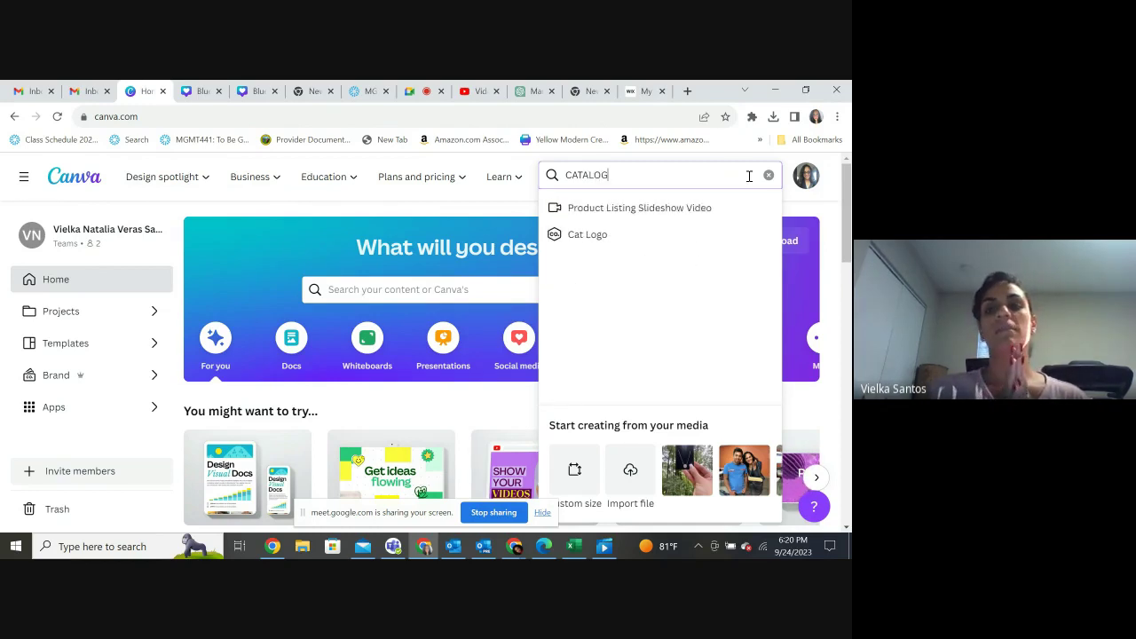
- Clear the design type search and browse the full list of suggested design types
key("BackSpace")
key("BackSpace")
key("BackSpace")
key("BackSpace")
key("BackSpace")
key("BackSpace")
key("BackSpace")
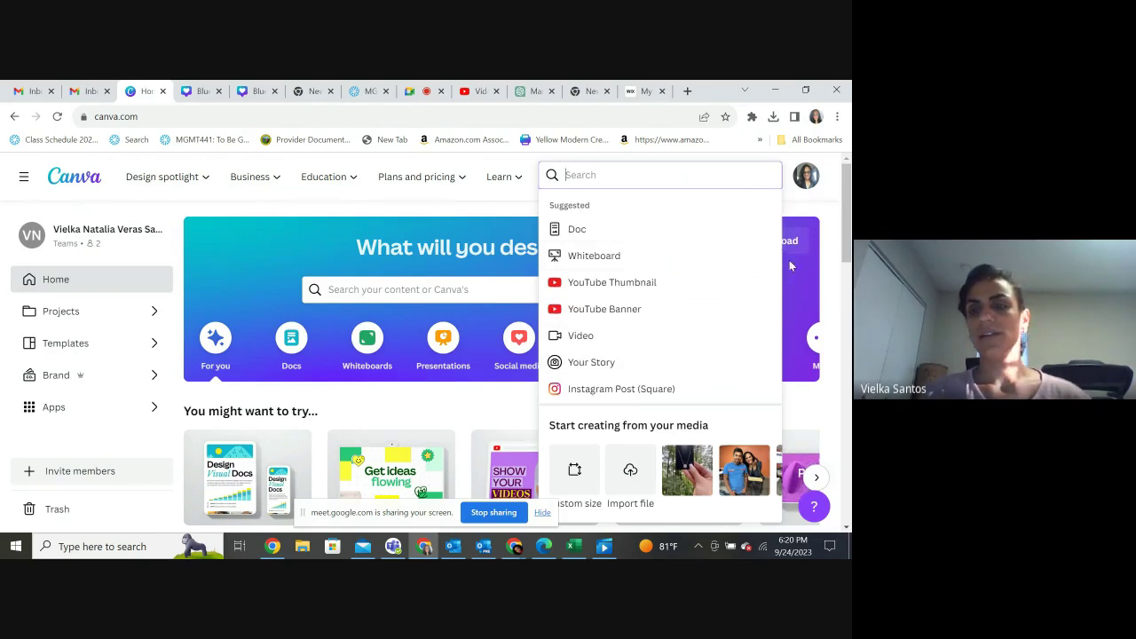
left_click_drag(778, 238, 779, 305)
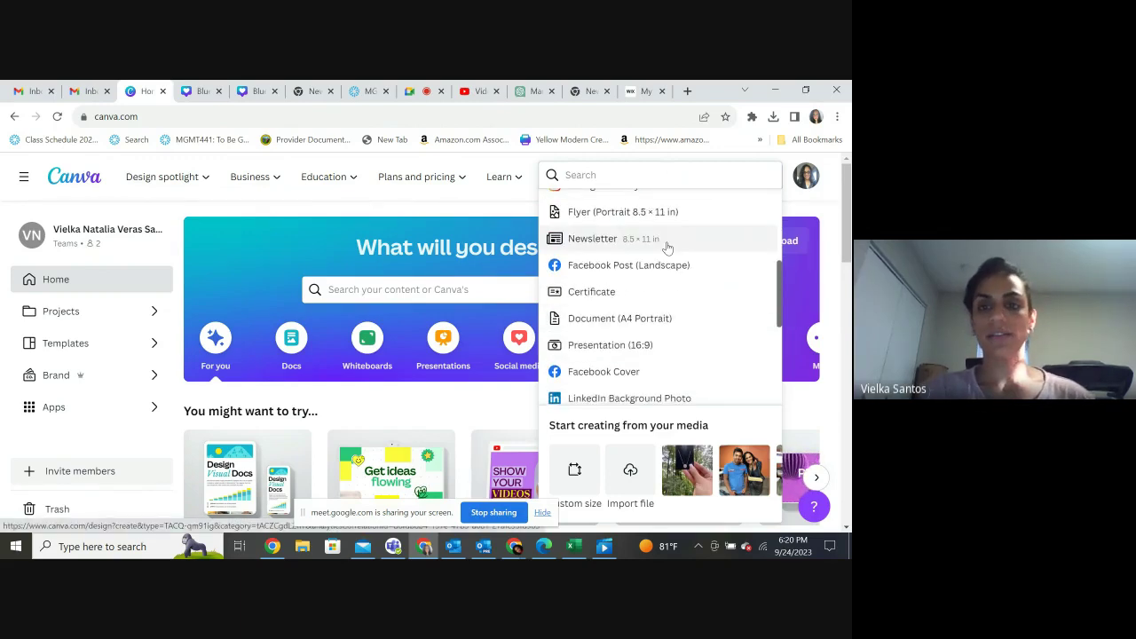
- Search the design types for "catalo", then clear the search and return to the home page
type("cata")
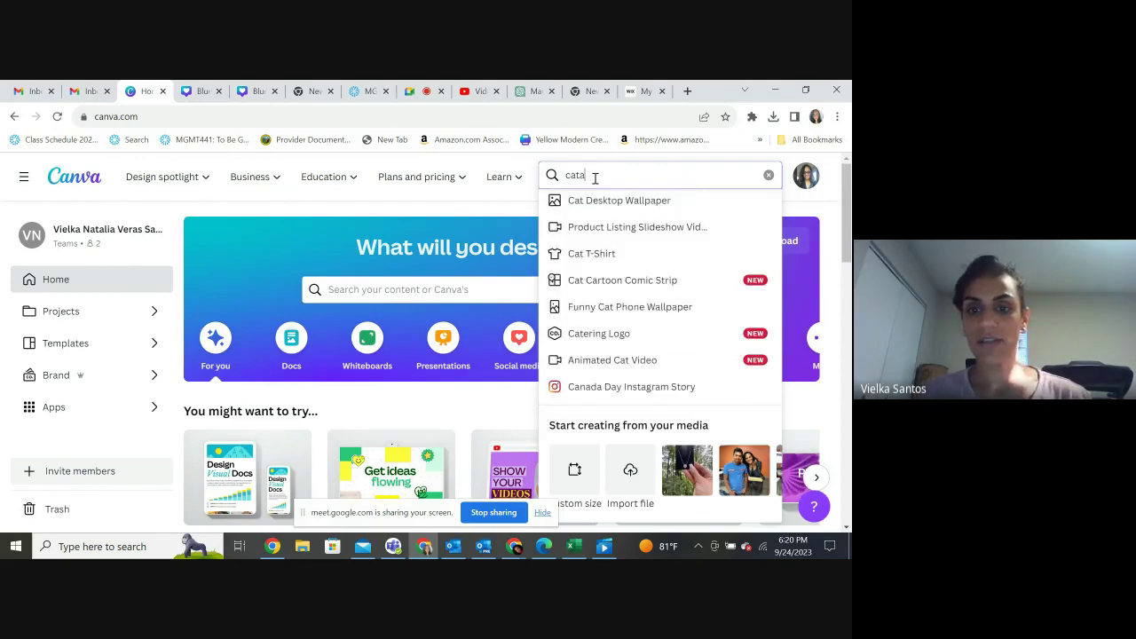
type("lo")
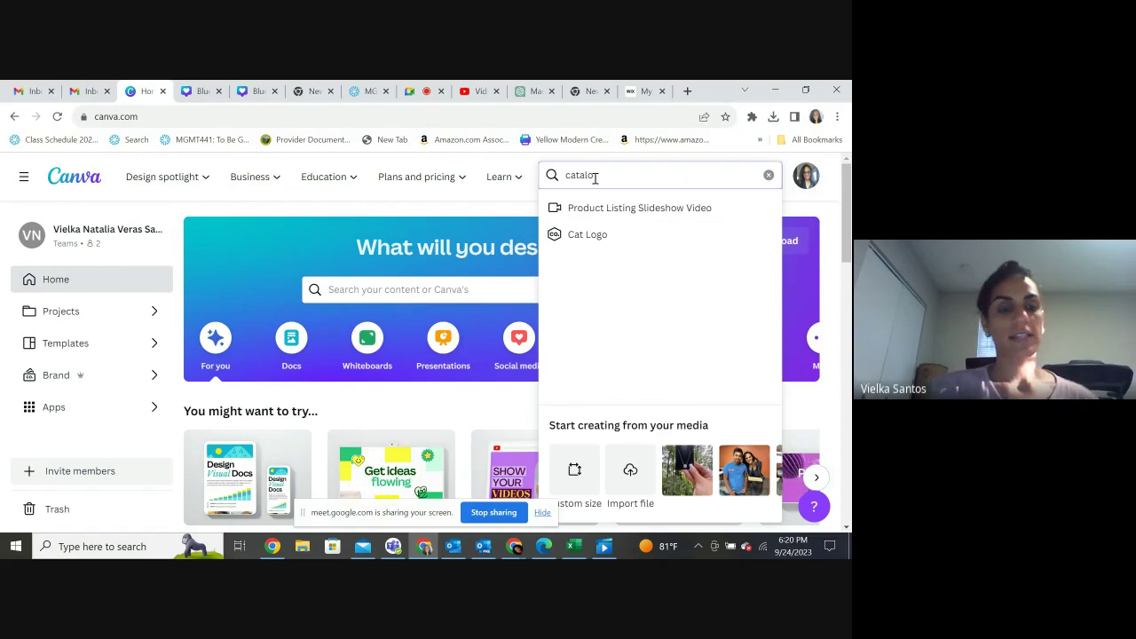
key("BackSpace")
key("BackSpace")
key("BackSpace")
key("BackSpace")
key("BackSpace")
key("BackSpace")
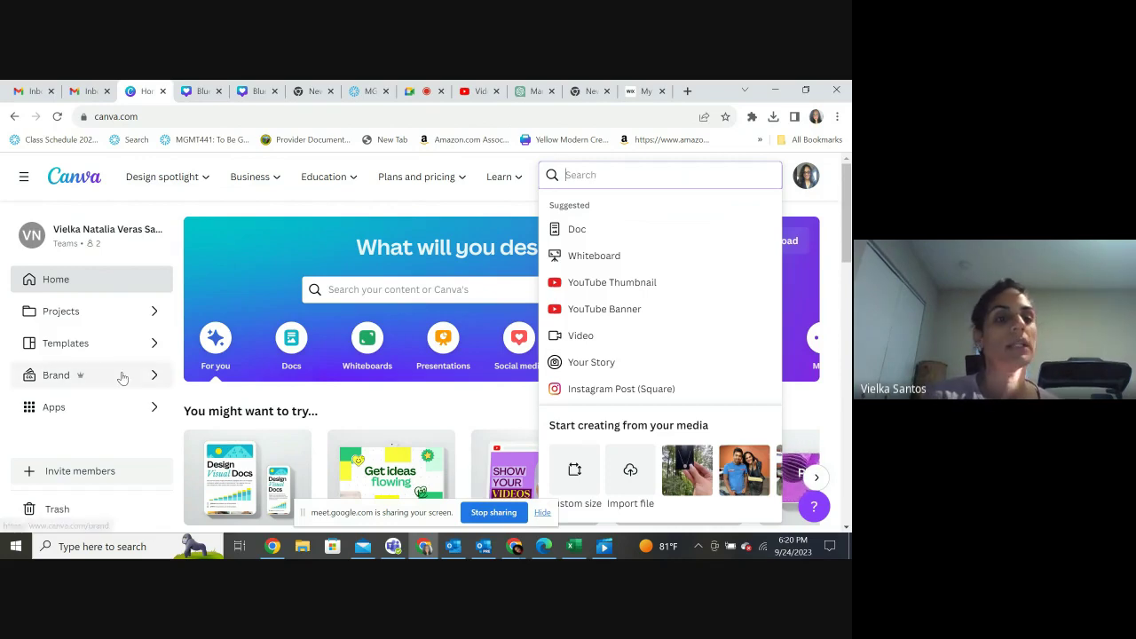
left_click(55, 279)
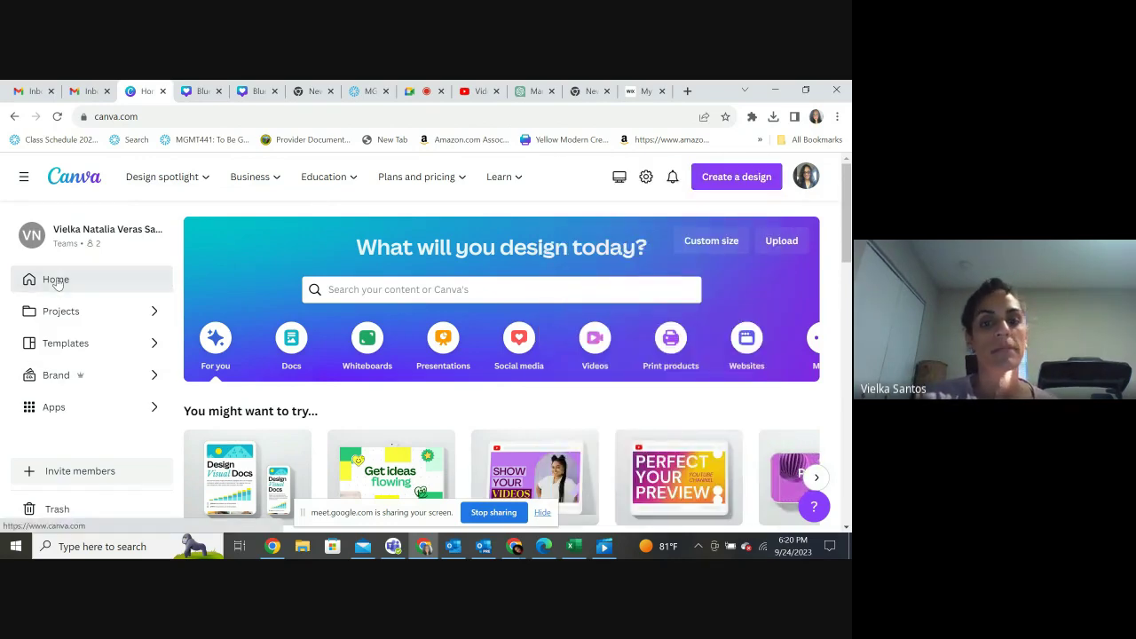
- Collapse the side navigation and look up "cata" in the home page's template search
left_click(21, 180)
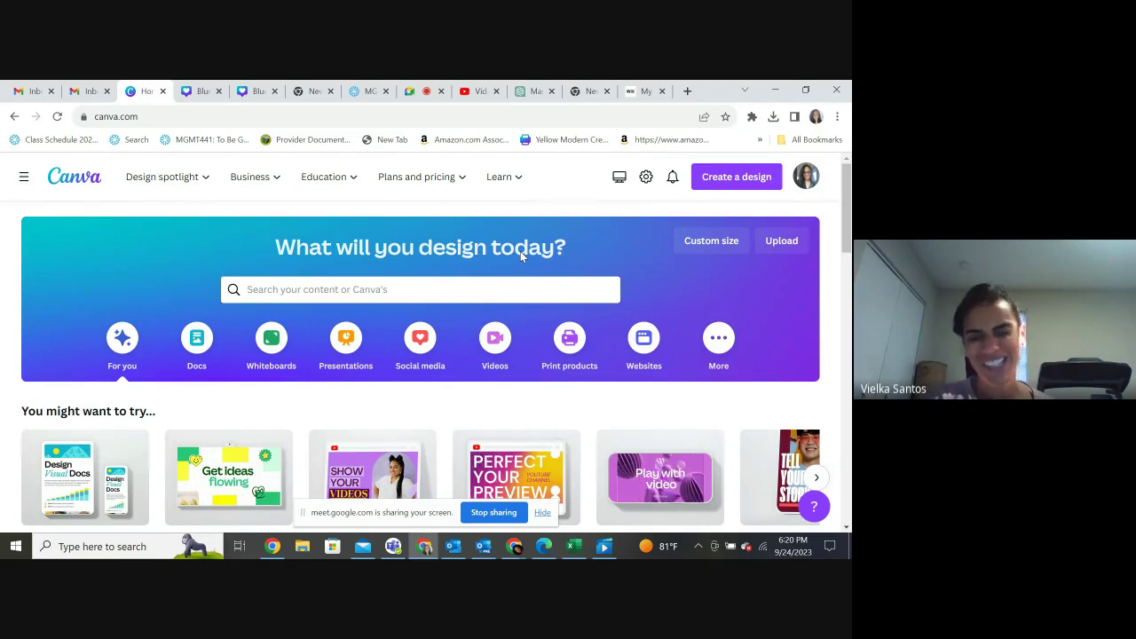
left_click(491, 288)
type("cata")
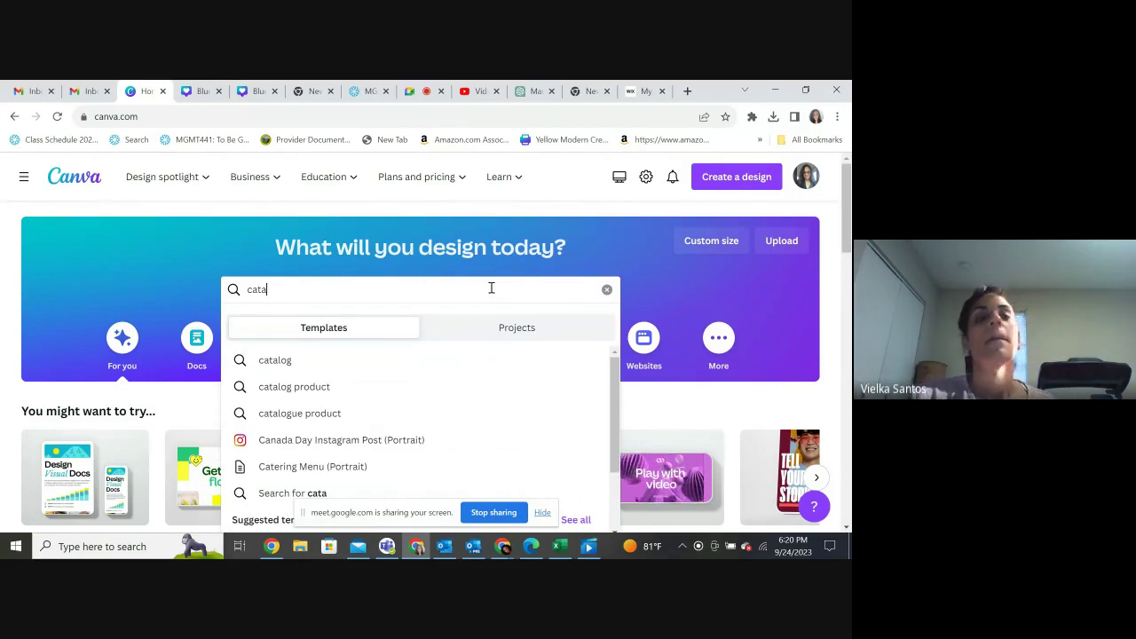
- Look up "post" in the template search to view its suggestions
key("BackSpace")
key("BackSpace")
key("BackSpace")
key("BackSpace")
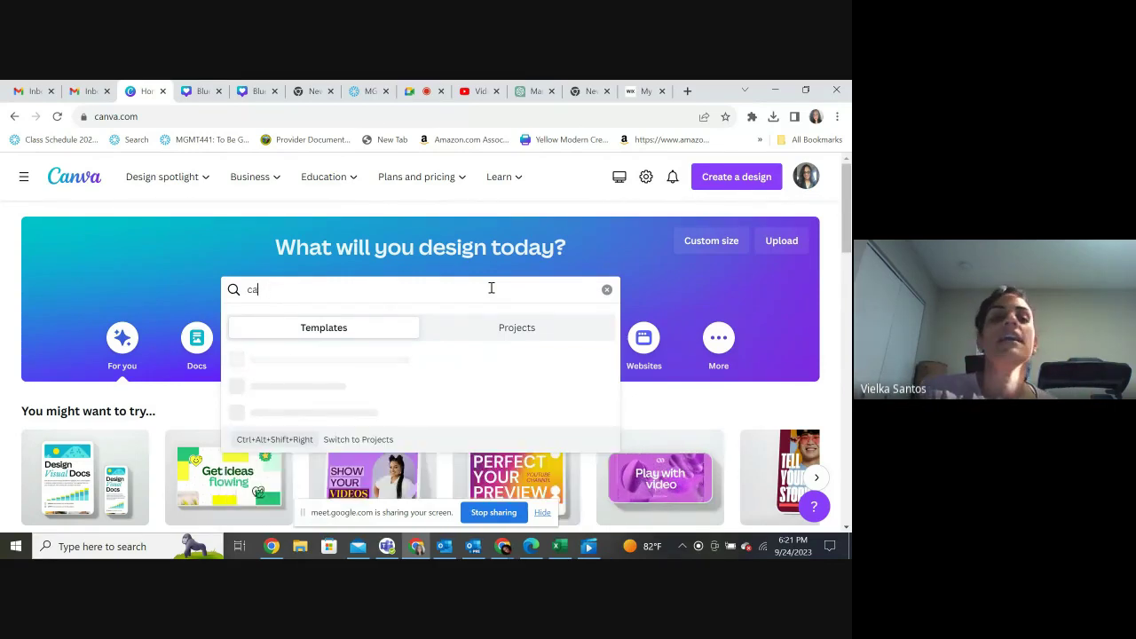
type("post")
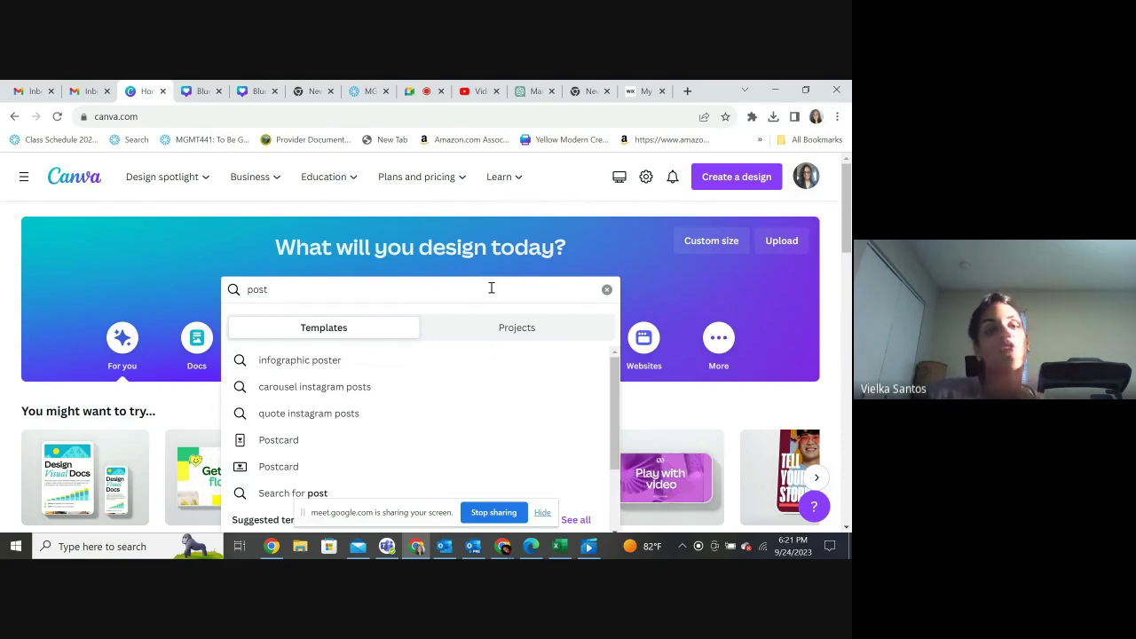
- Replace the template search term with "presentation" to view the matching suggestions
key("BackSpace")
key("BackSpace")
key("BackSpace")
key("BackSpace")
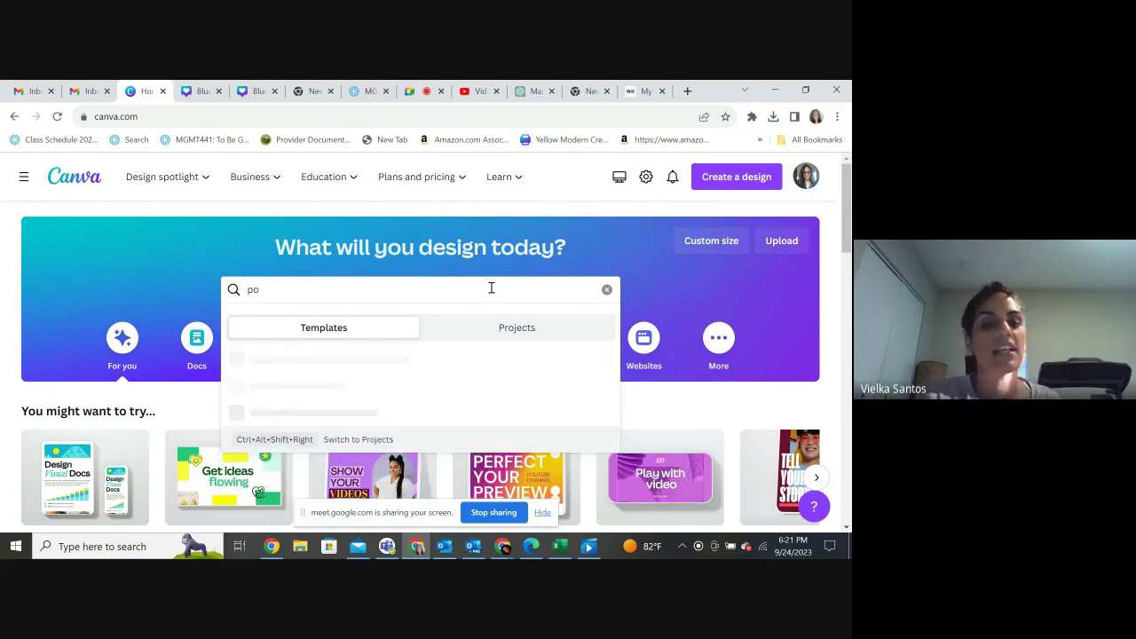
type("presentation")
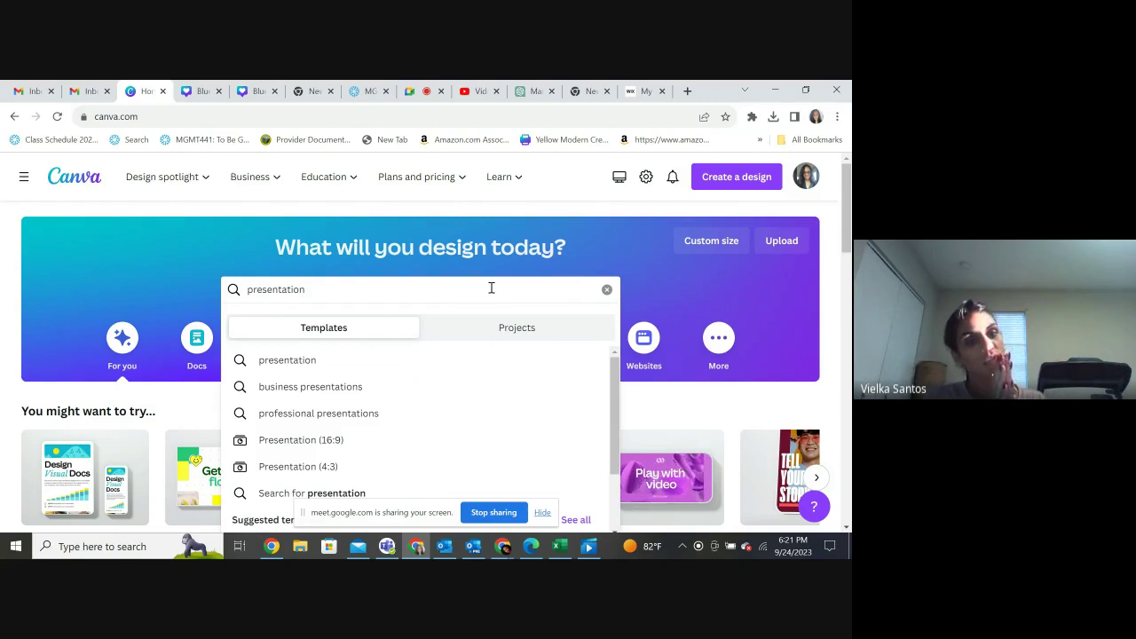
- Replace the template search term with "flyer" to view the matching suggestions
key("BackSpace")
key("BackSpace")
key("BackSpace")
key("BackSpace")
key("BackSpace")
key("BackSpace")
key("BackSpace")
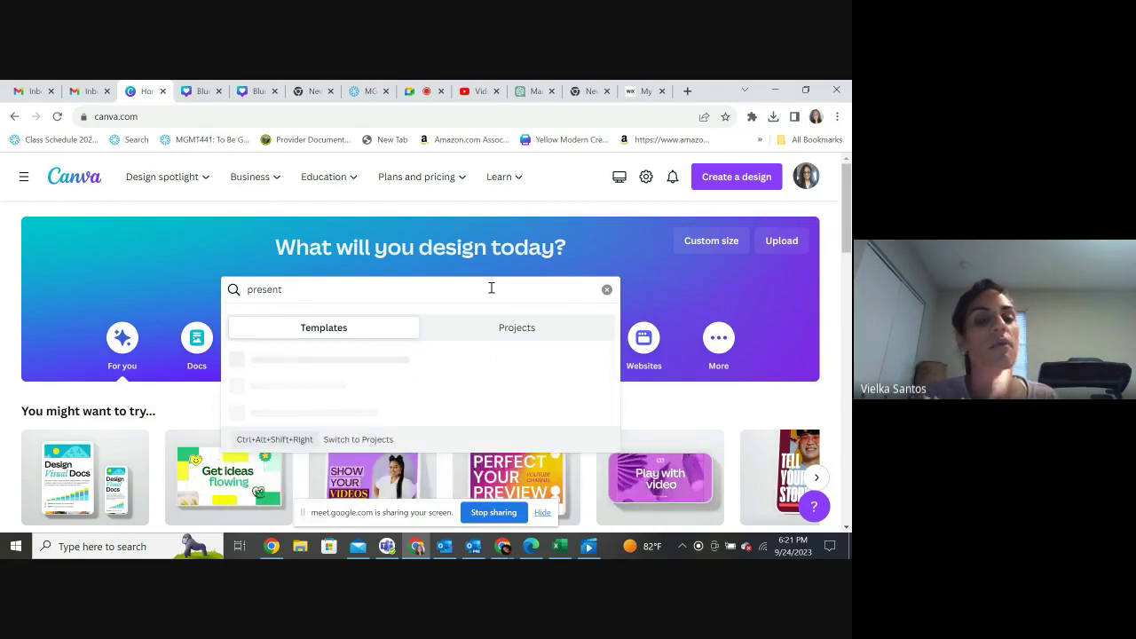
key("BackSpace")
key("BackSpace")
type("flyer")
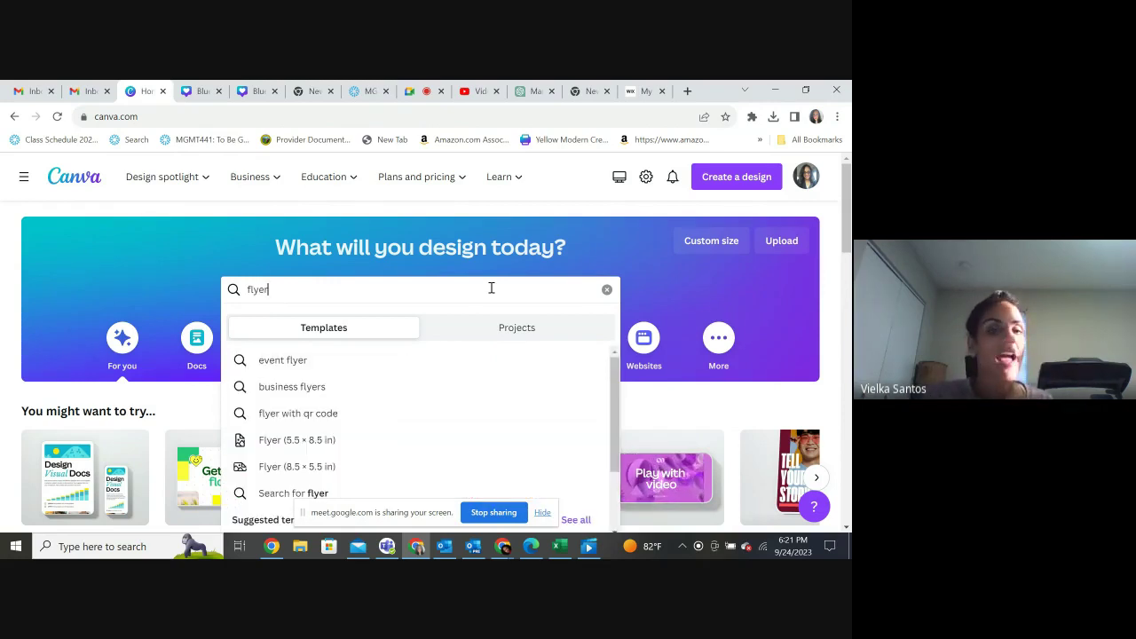
- Search the templates for "instagram" and open the Instagram Post (Portrait) template collection
key("BackSpace")
key("BackSpace")
key("BackSpace")
key("BackSpace")
key("BackSpace")
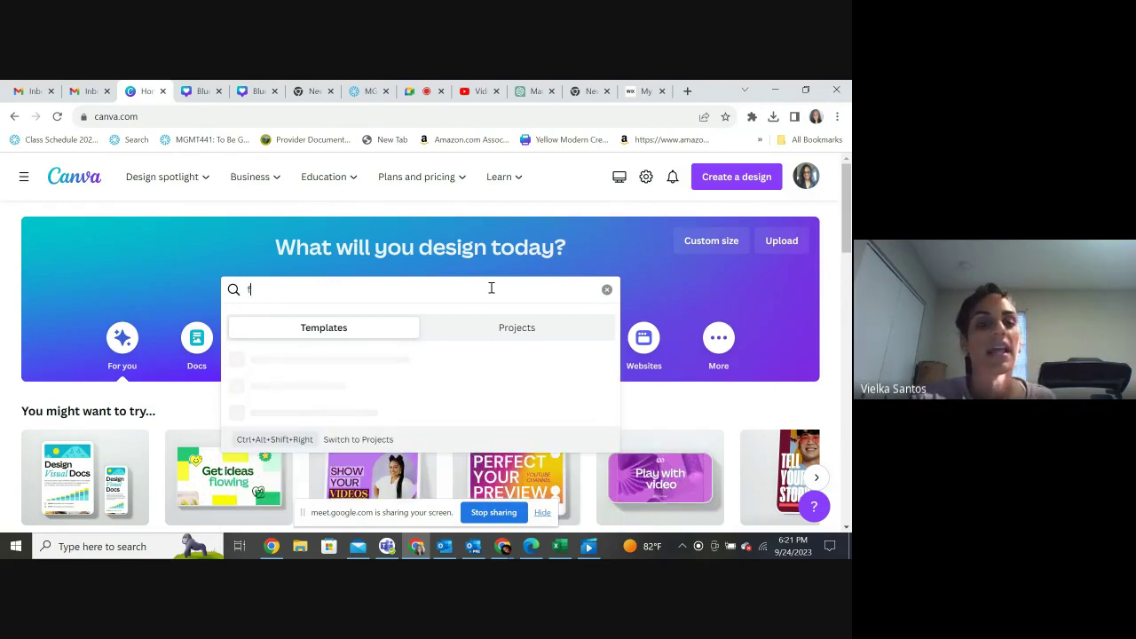
type("instagram")
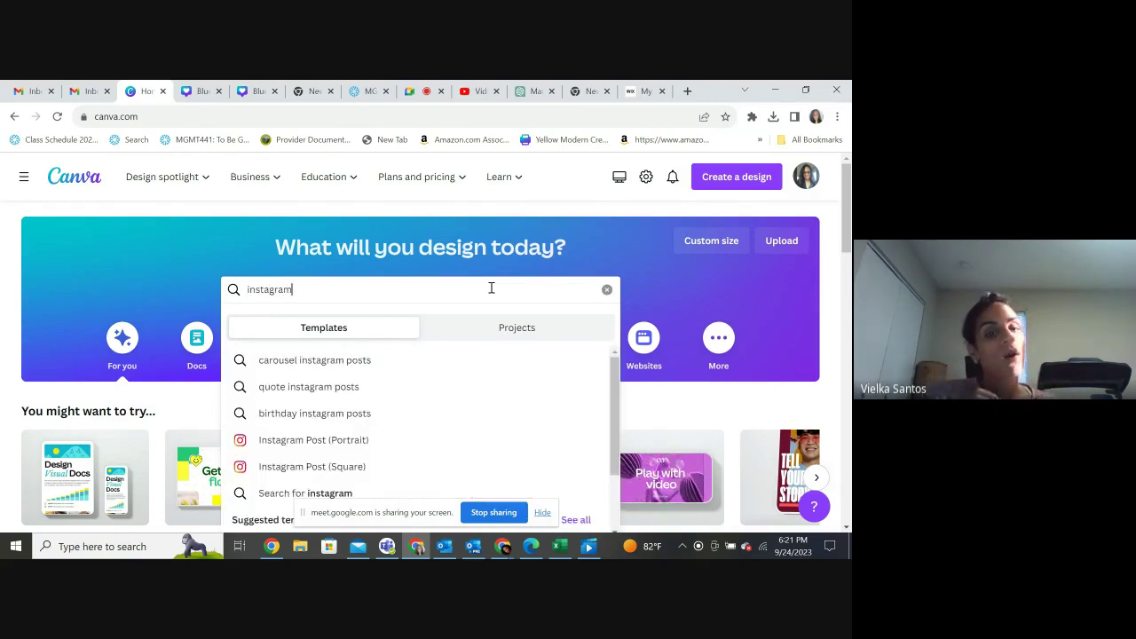
left_click(378, 439)
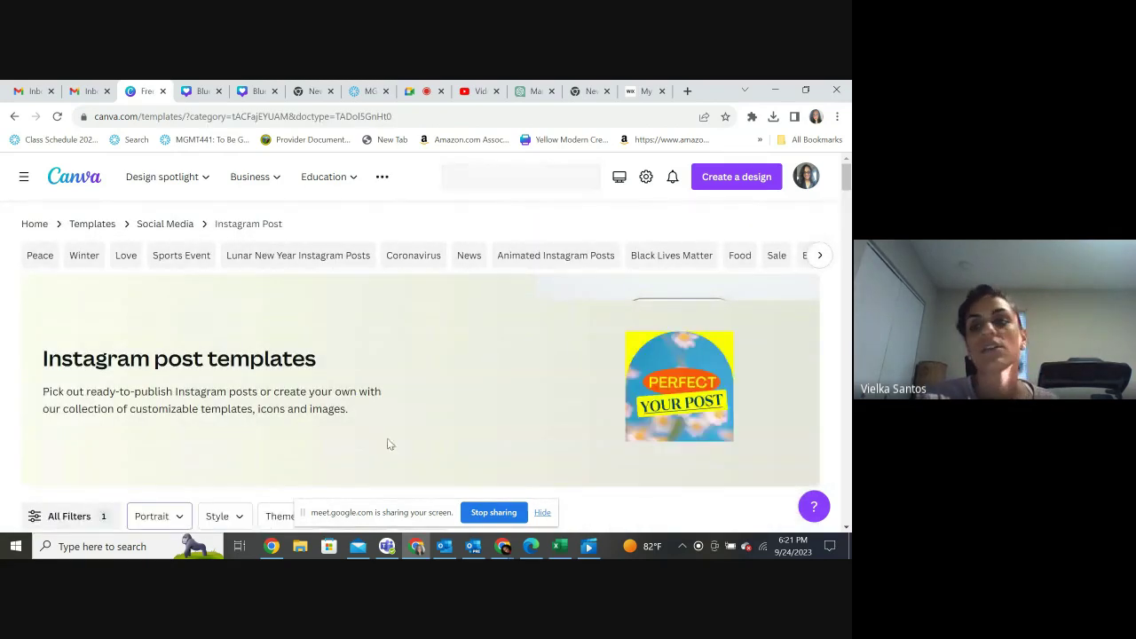
- Choose the "Blue and Grey Minimalist New In Shop Social Media Mockup" Instagram post template and open it for customizing
scroll(848, 197, "down", 3)
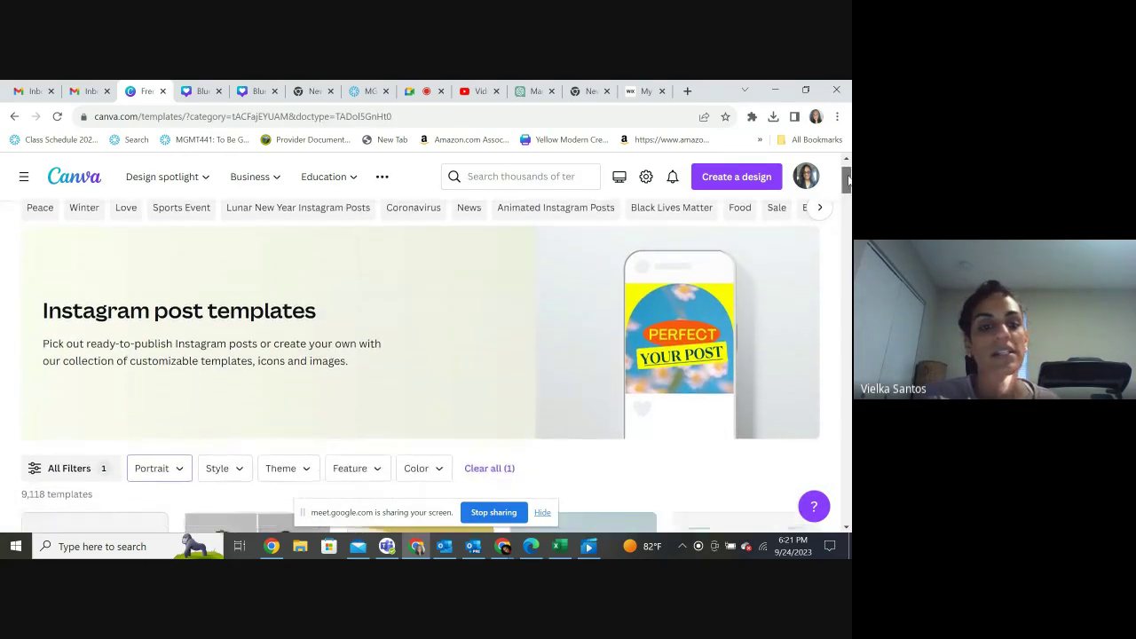
scroll(847, 197, "down", 4)
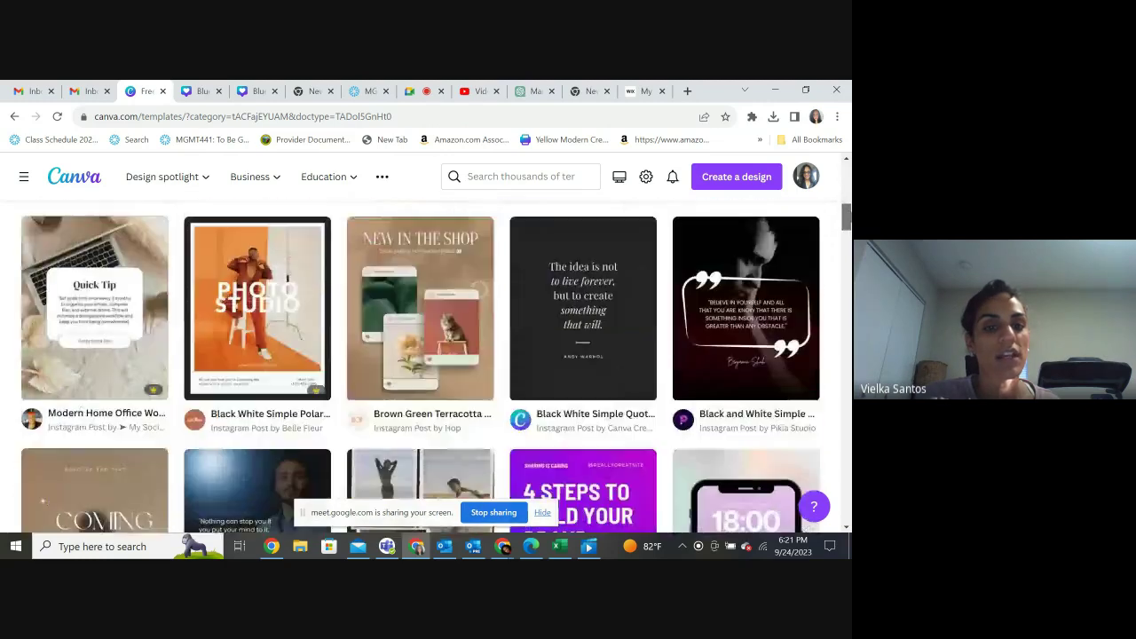
scroll(421, 366, "down", 2)
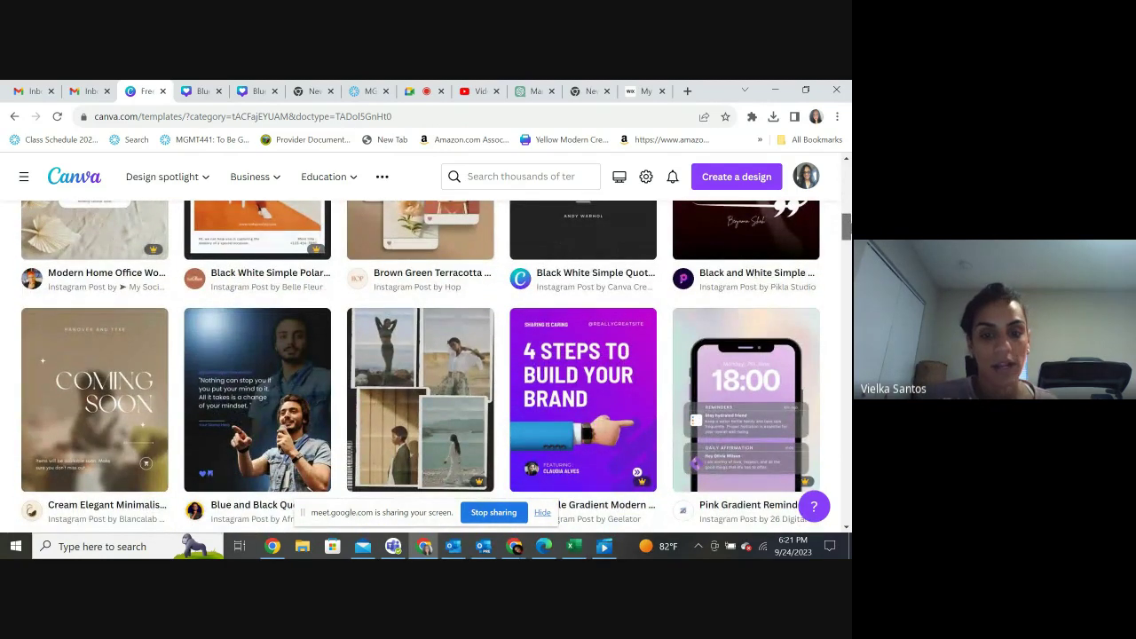
scroll(283, 377, "down", 3)
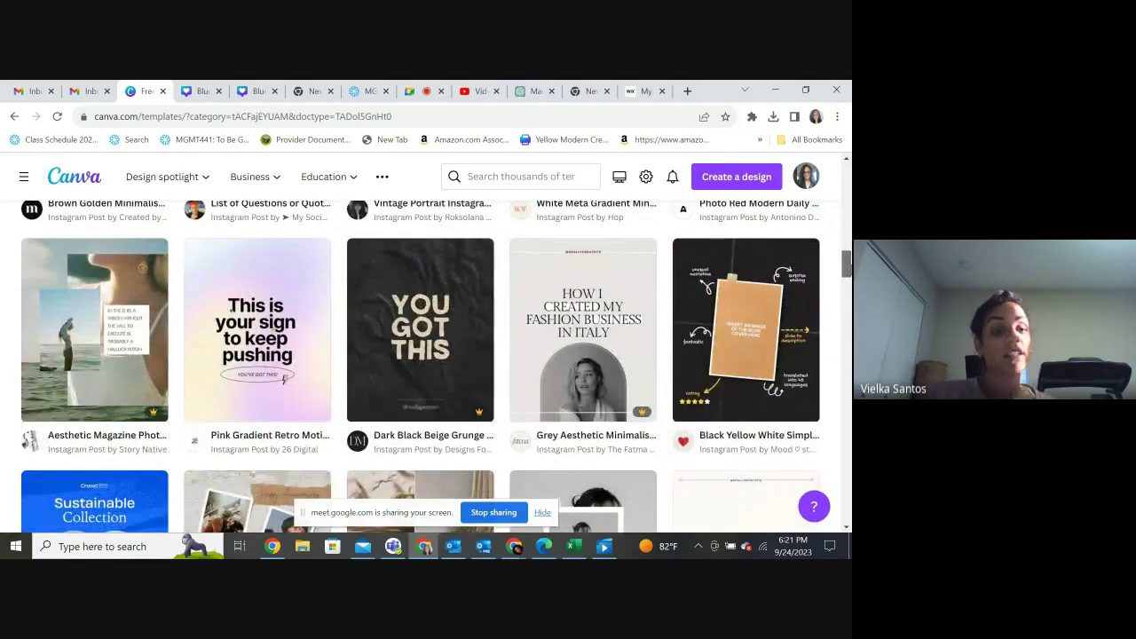
scroll(284, 377, "down", 3)
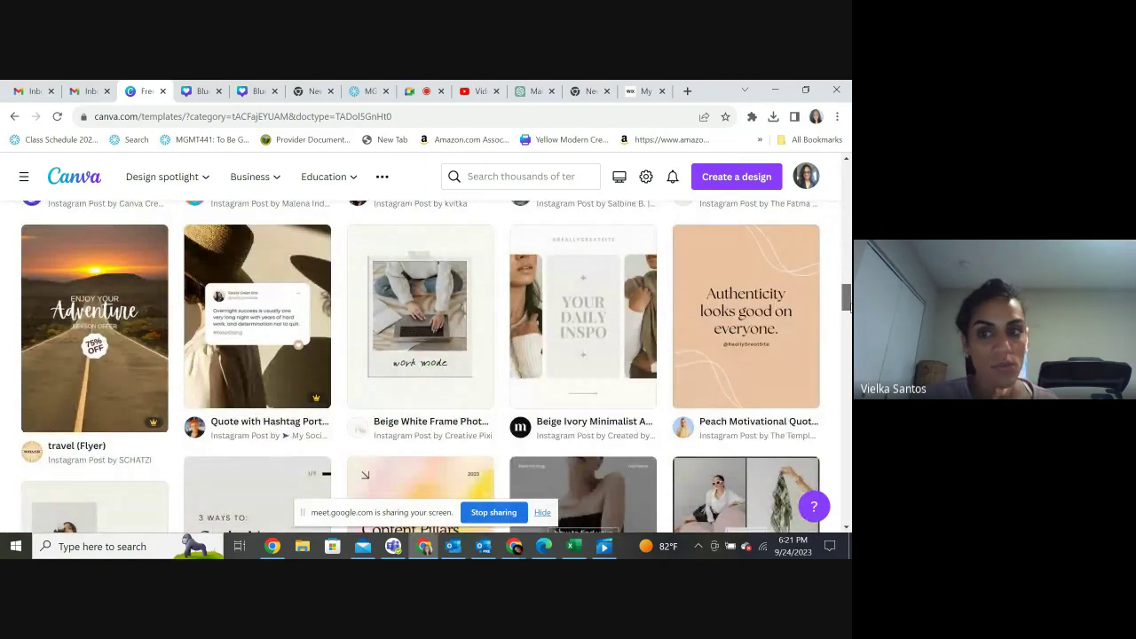
scroll(426, 364, "down", 6)
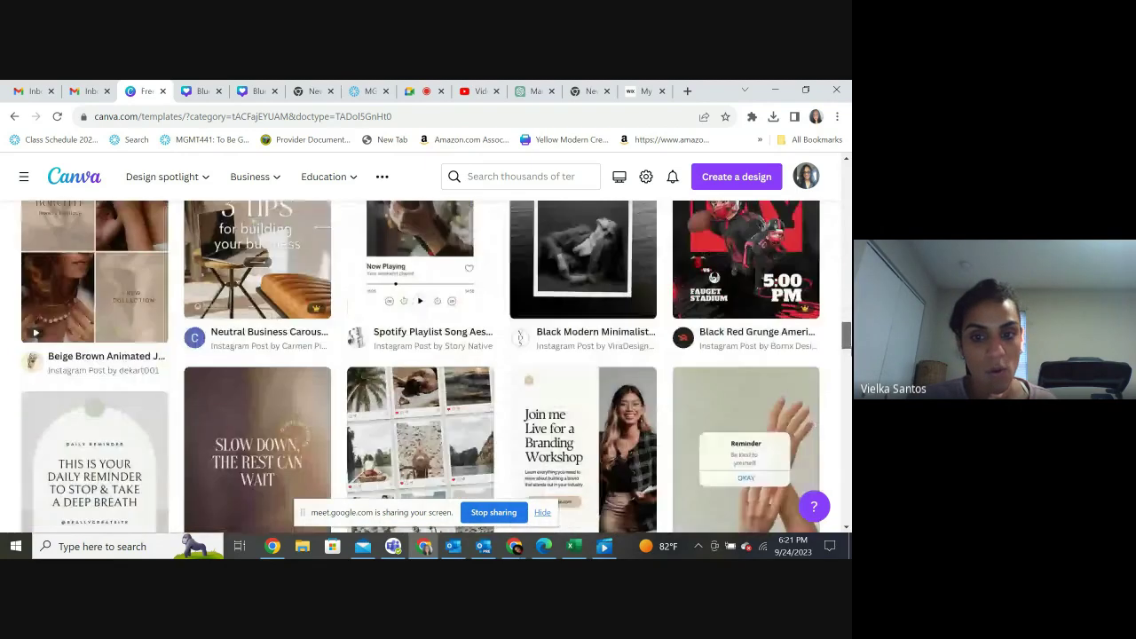
scroll(421, 366, "down", 6)
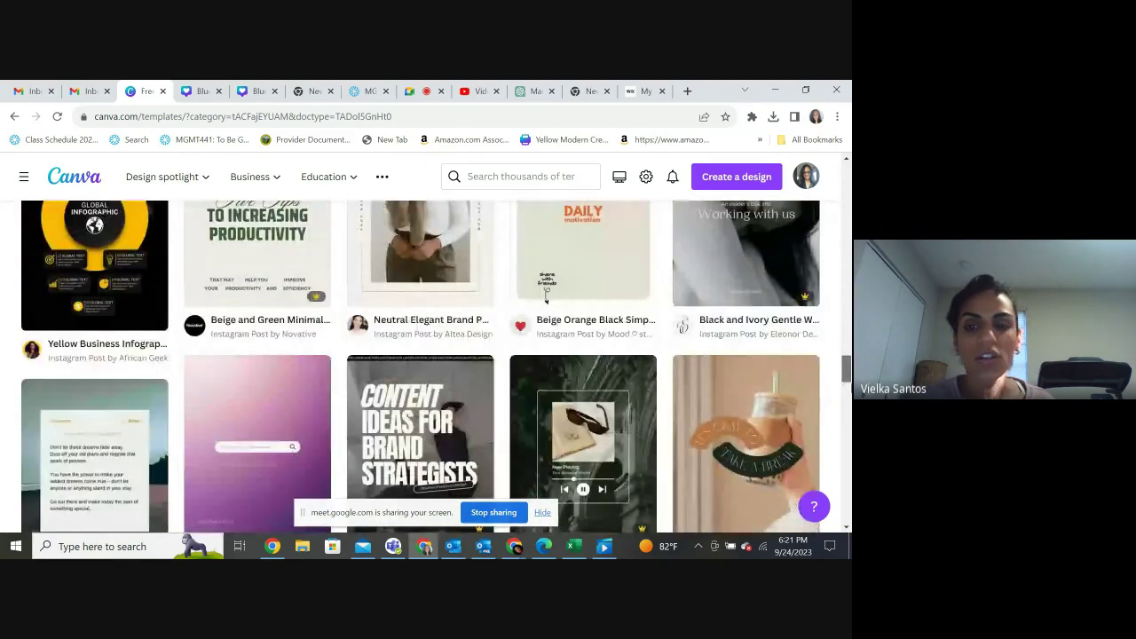
scroll(421, 367, "down", 6)
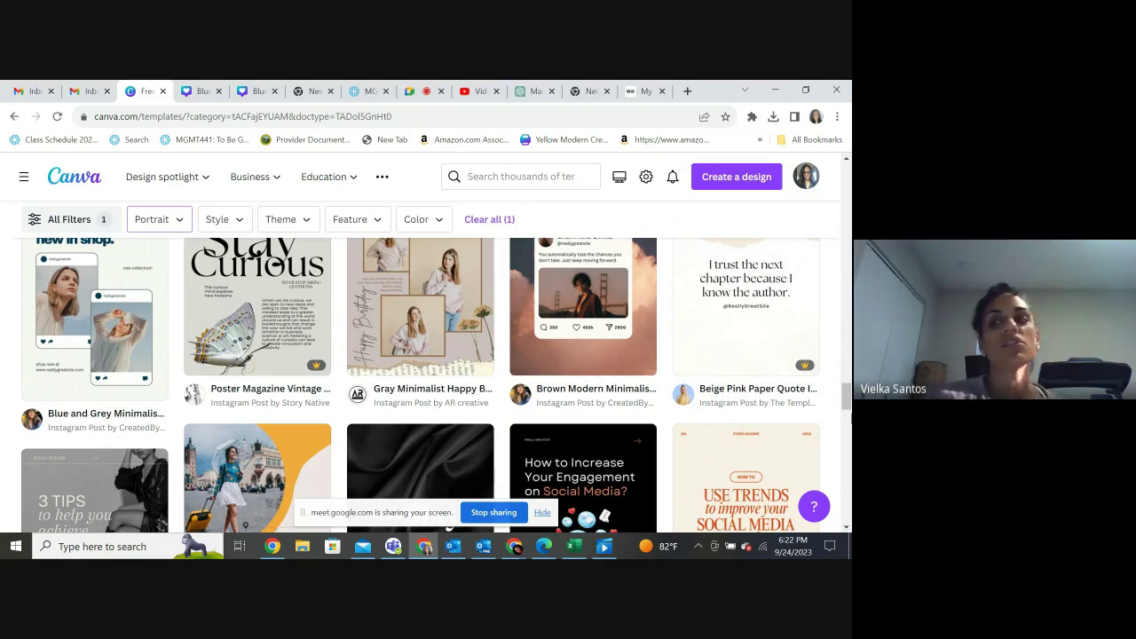
left_click(125, 317)
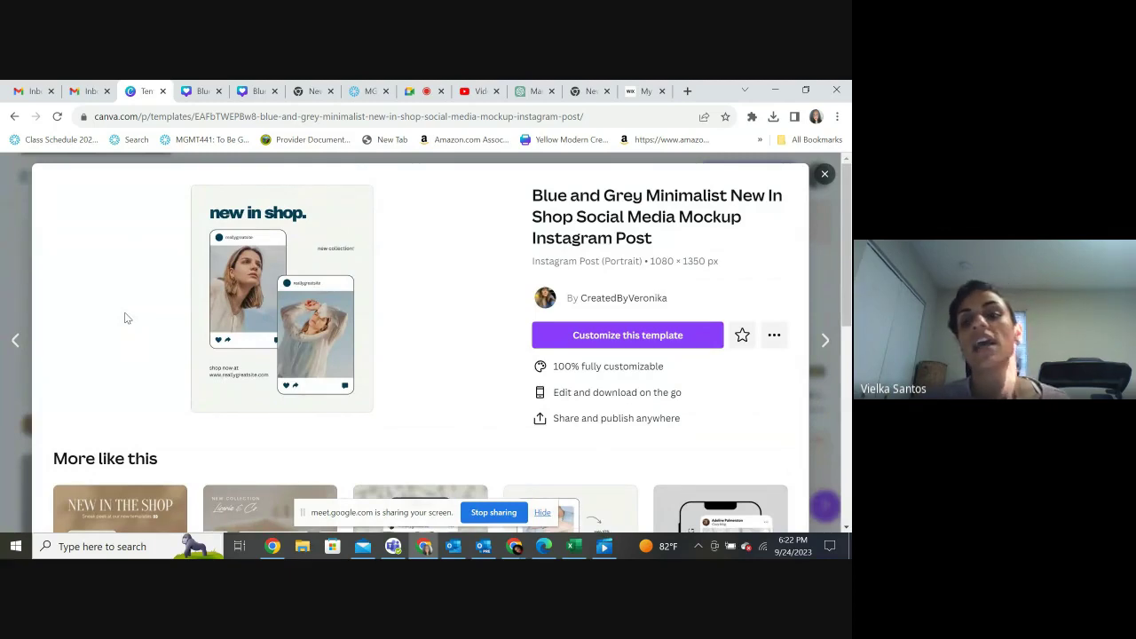
left_click(575, 333)
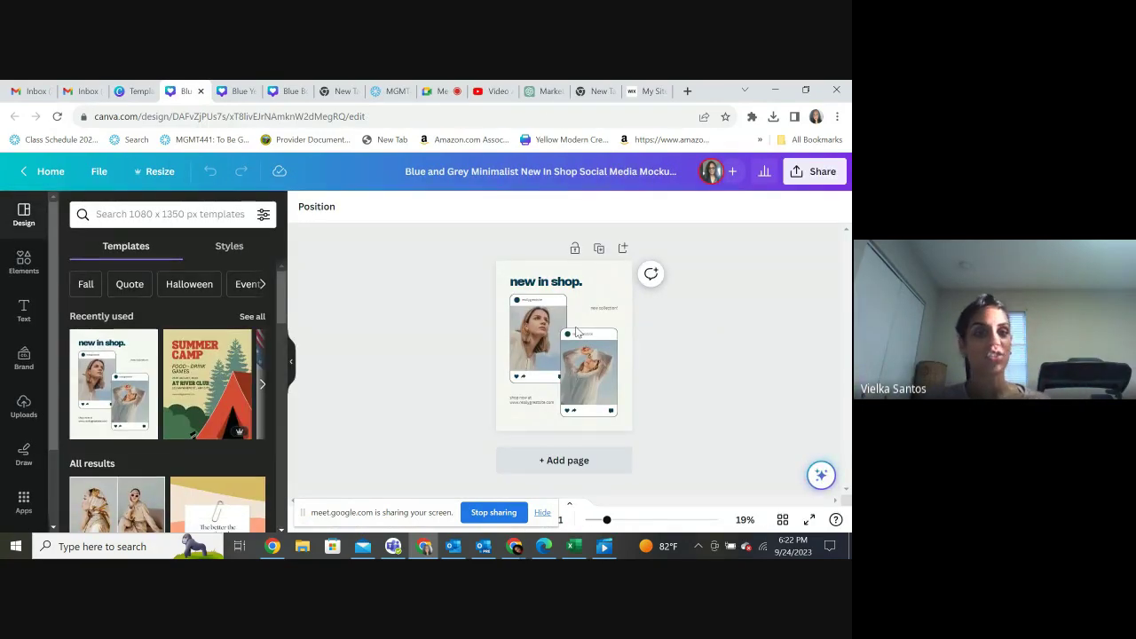
- Replace the "new in shop." heading with "NEW DESIGNS FOR YOUR HOME", widen its text box to fit two lines, and move it up above the photos
left_click(567, 282)
left_click(564, 281)
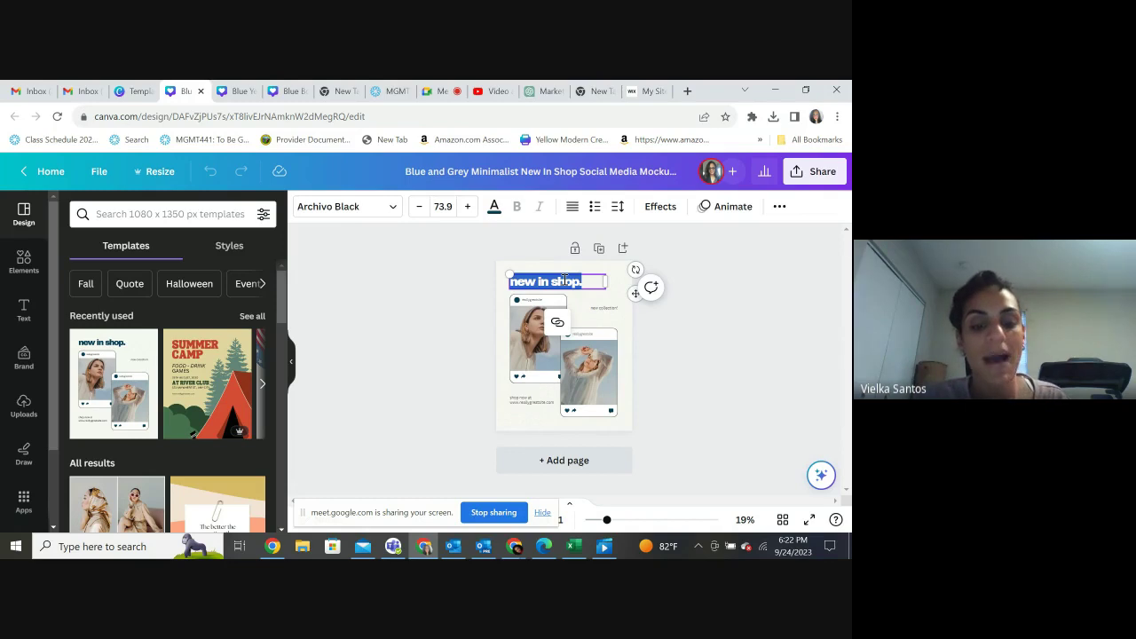
type("N")
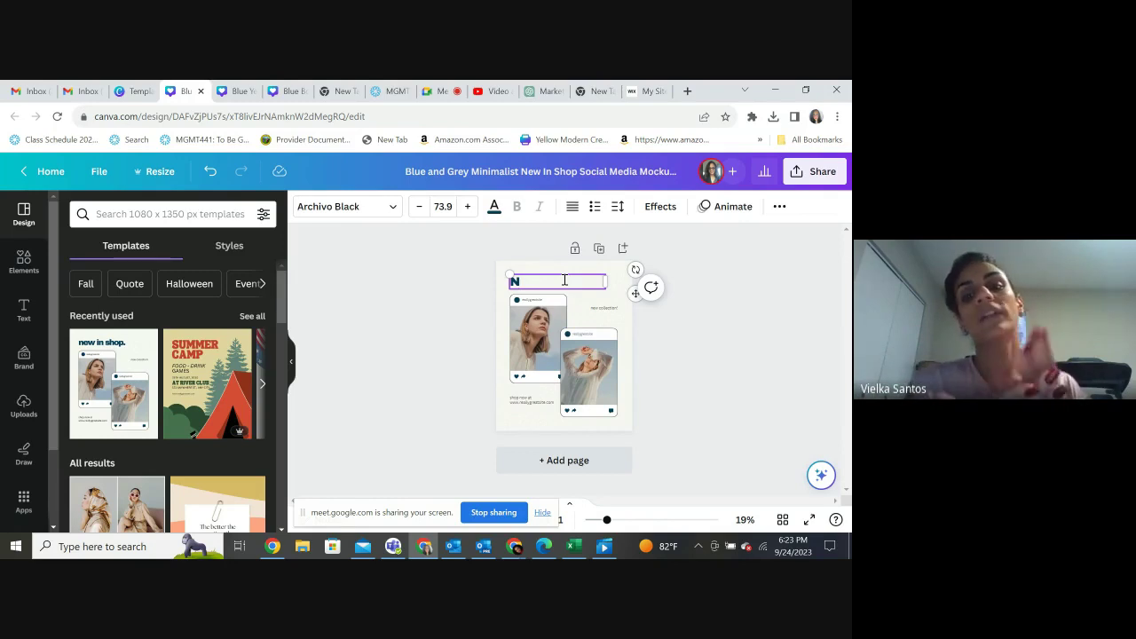
type("EW")
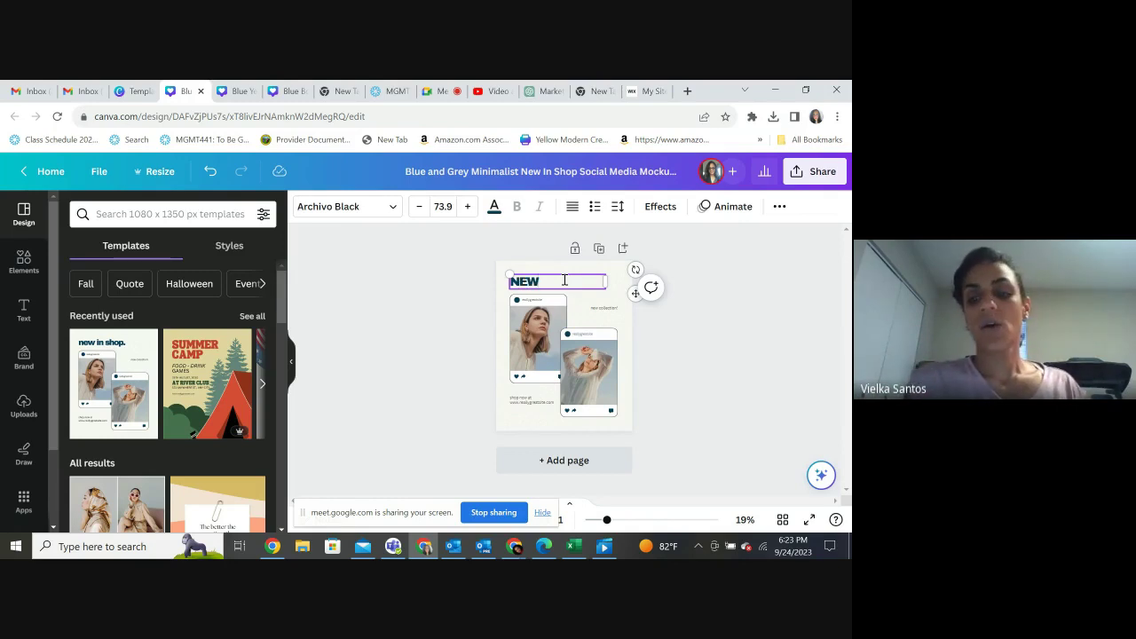
type(" DESIGN")
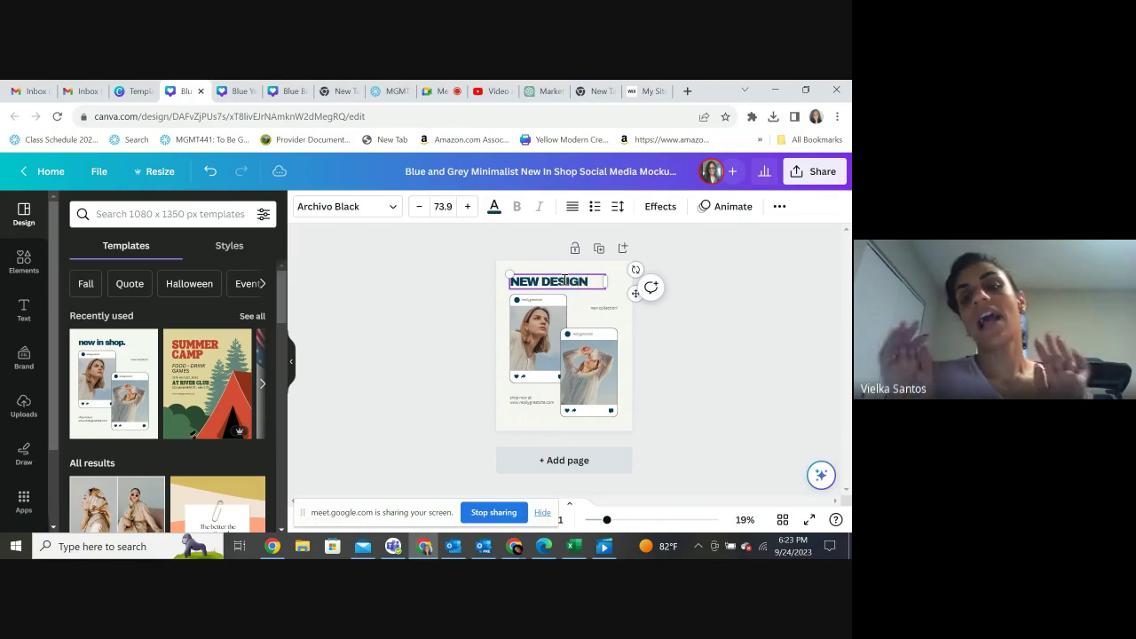
type("S")
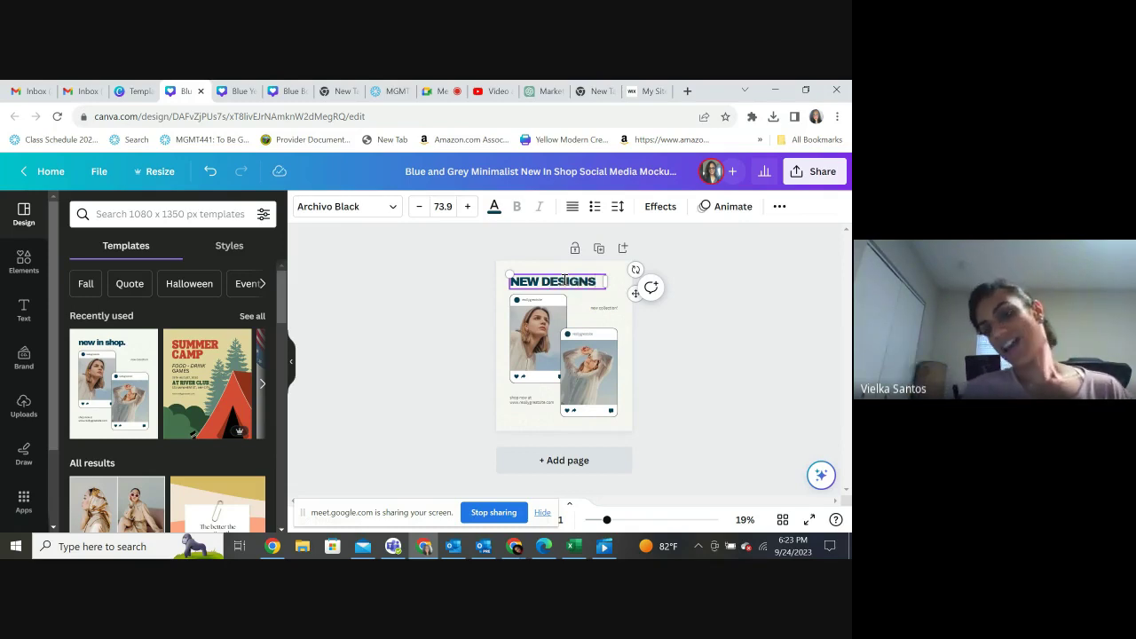
type(" FOR YO")
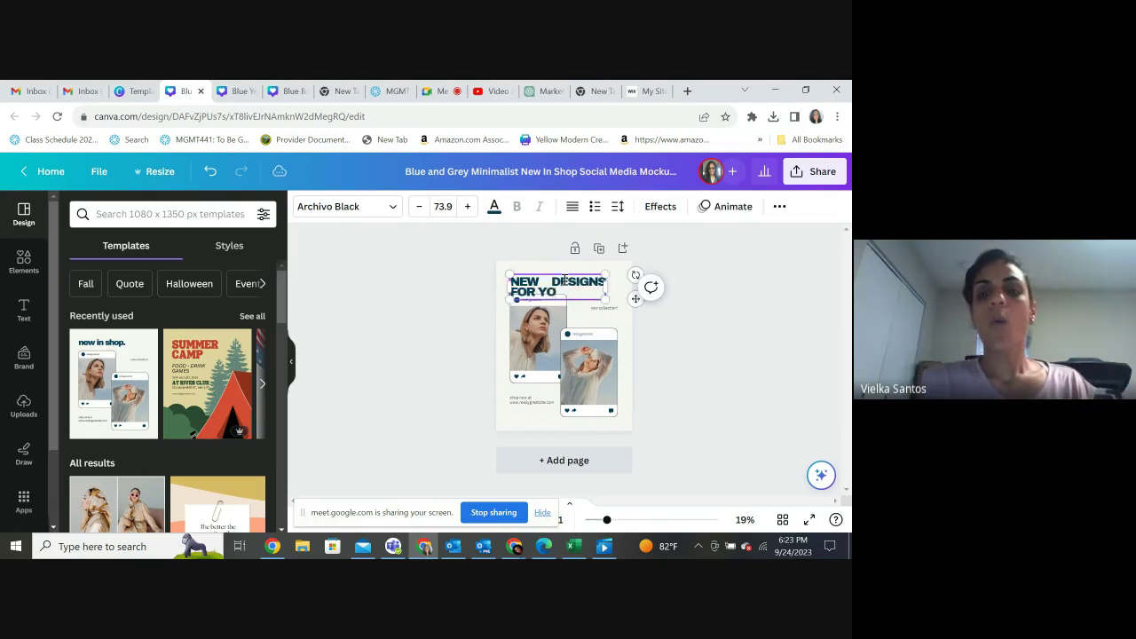
type("UR HOME")
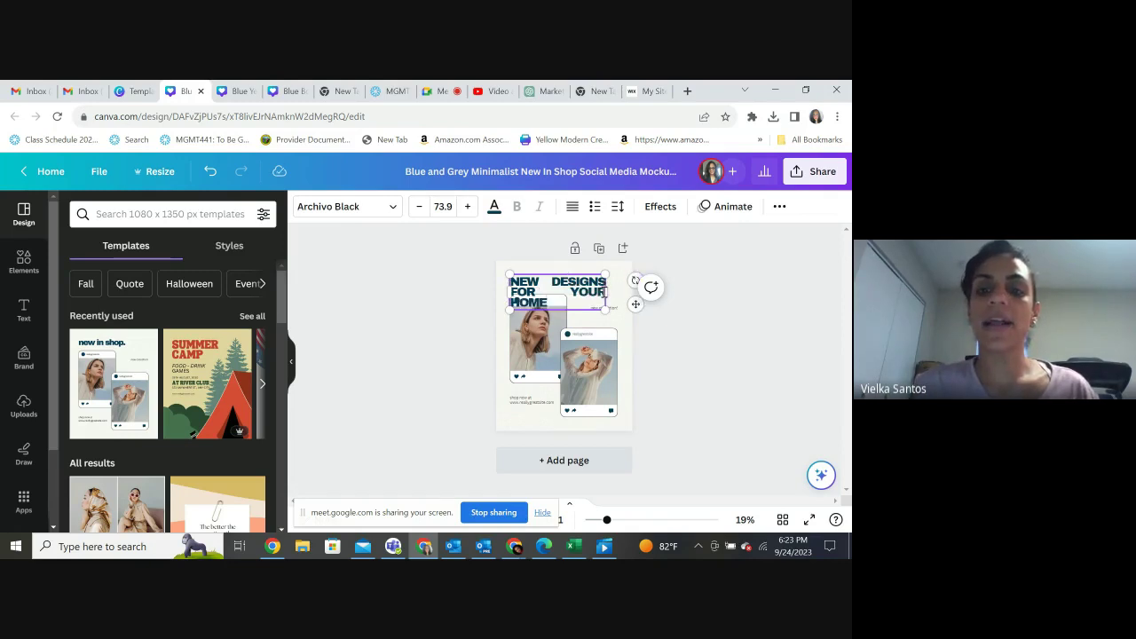
left_click_drag(607, 291, 597, 266)
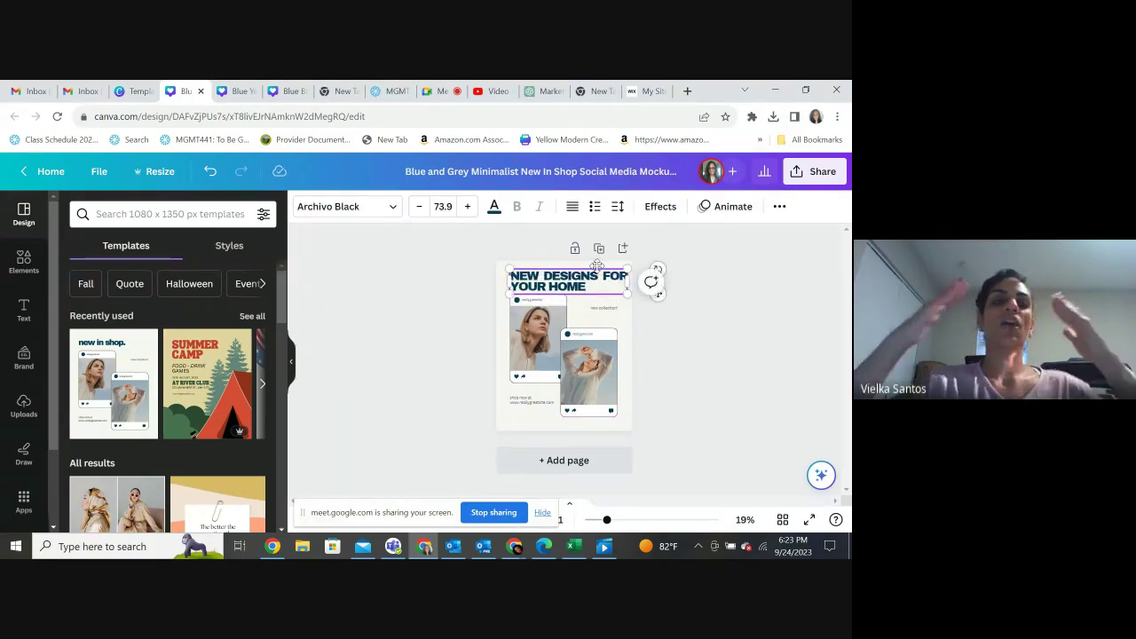
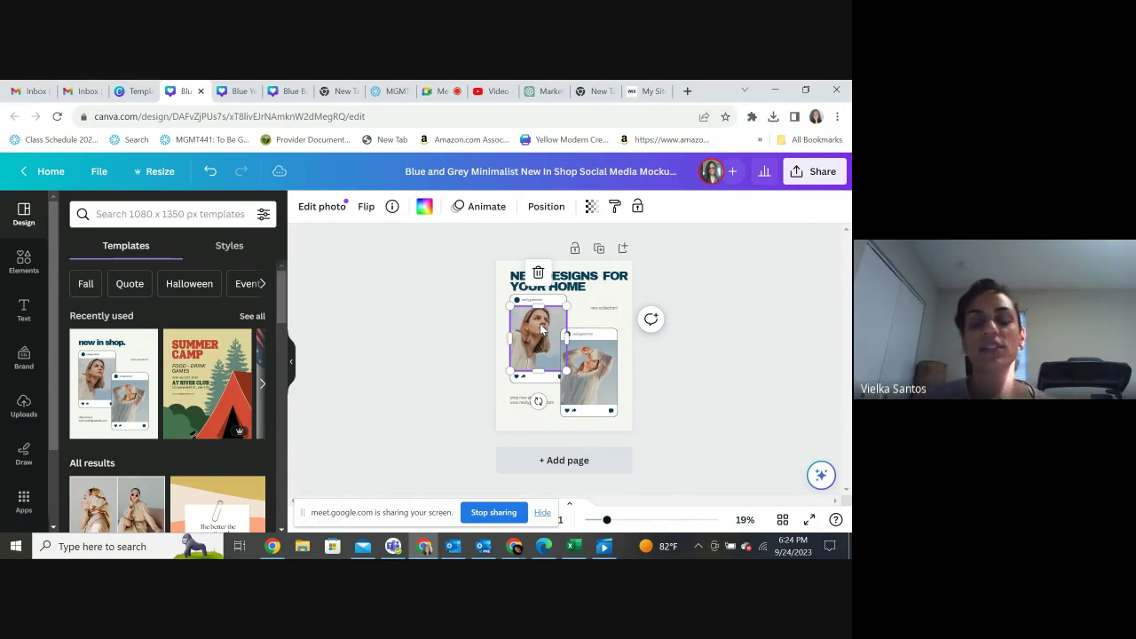
double_click(541, 374)
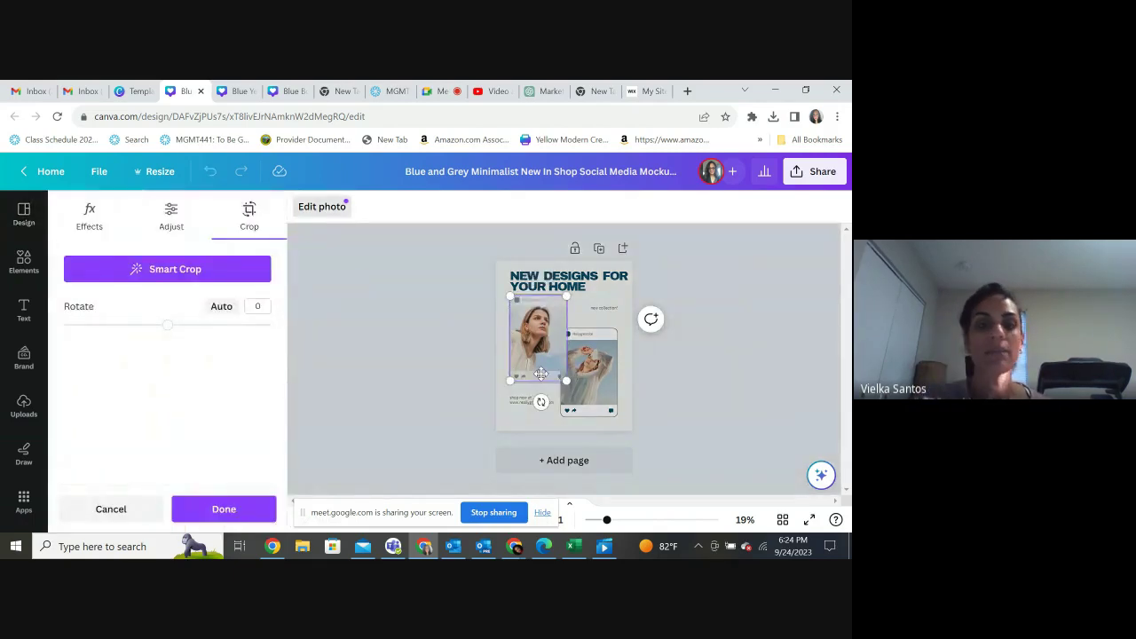
left_click(323, 398)
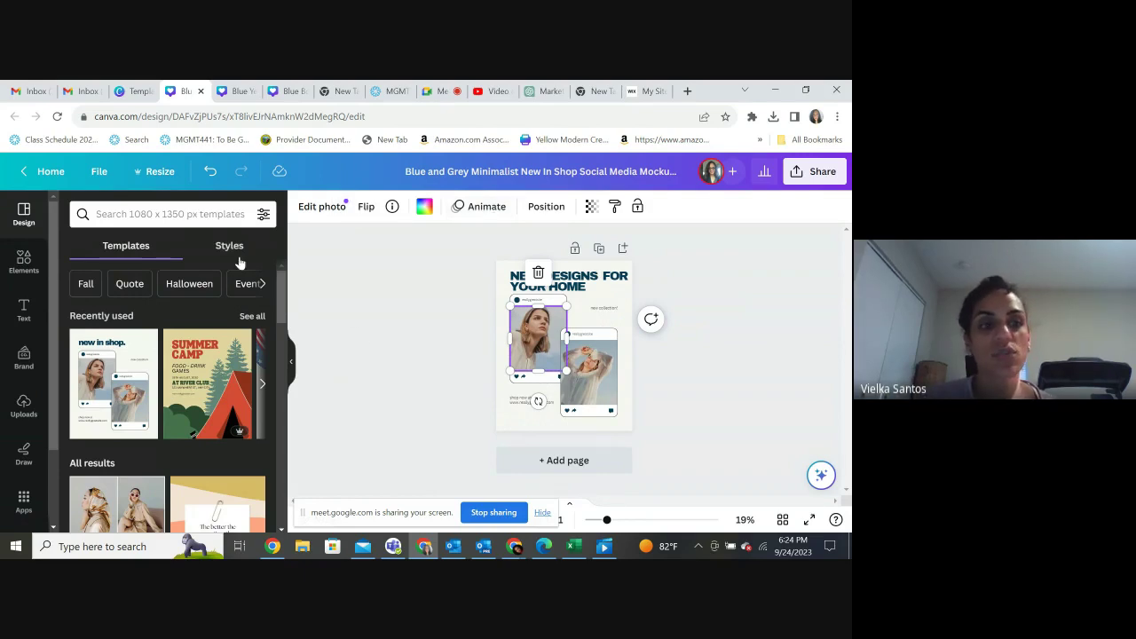
double_click(539, 351)
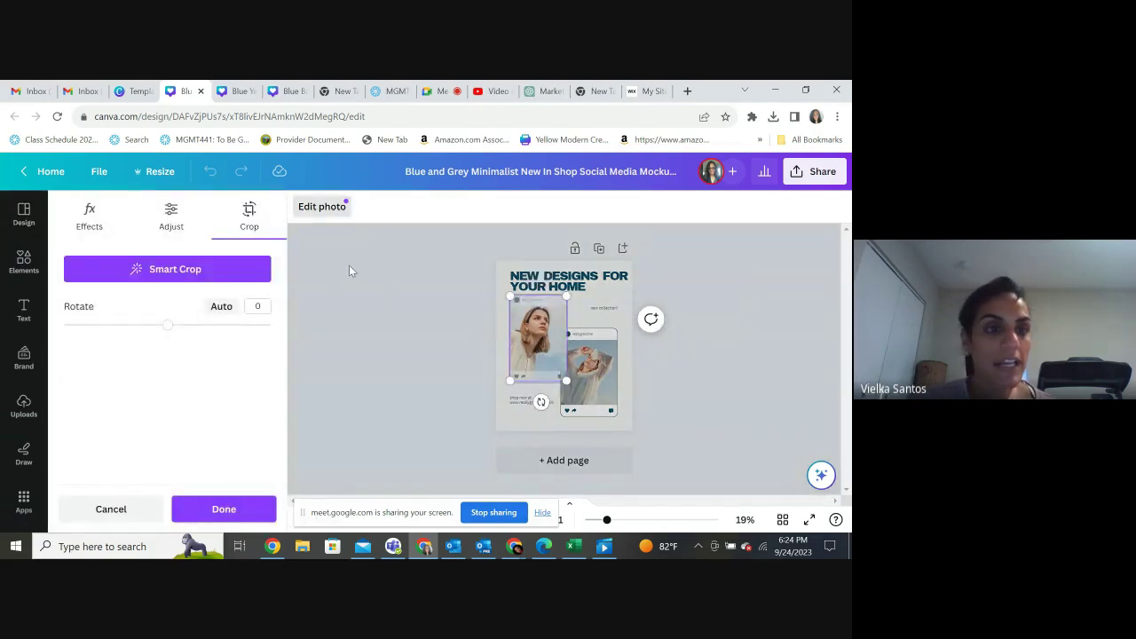
left_click(406, 350)
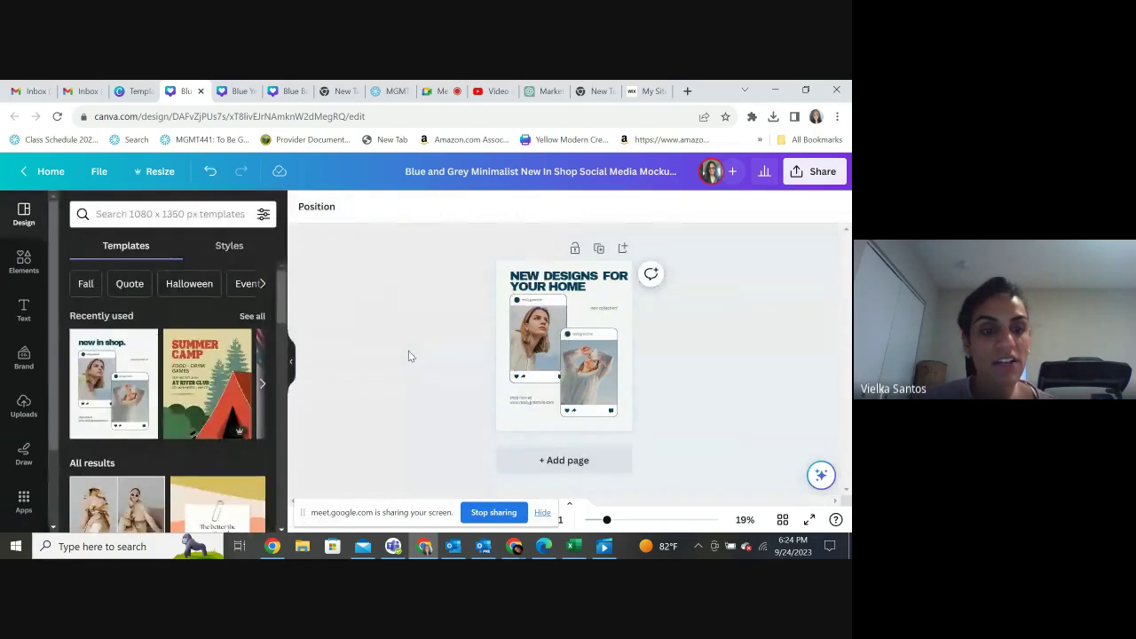
- Replace the upper photo of the woman with the uploaded picture of the red flower topiary and red decorated boxes
left_click(519, 372)
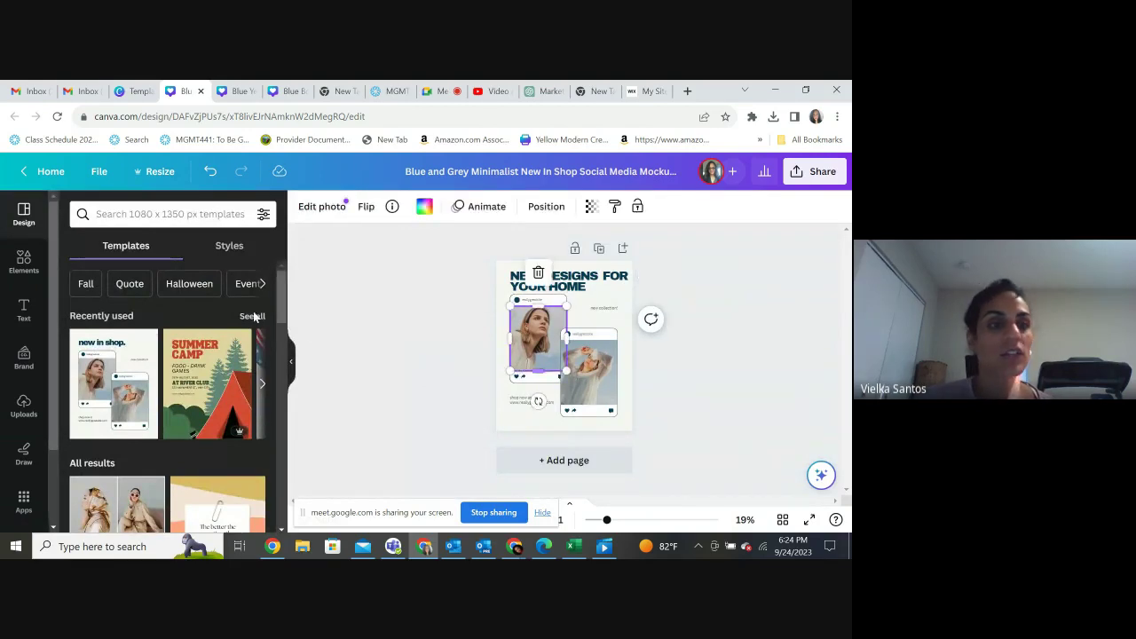
left_click(24, 264)
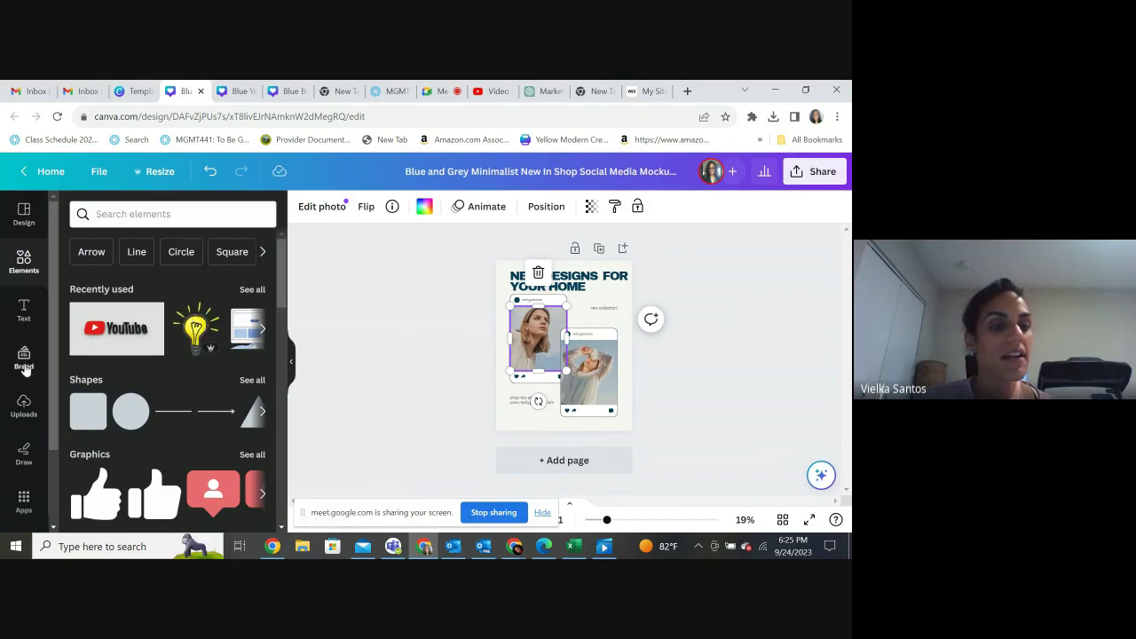
left_click(24, 402)
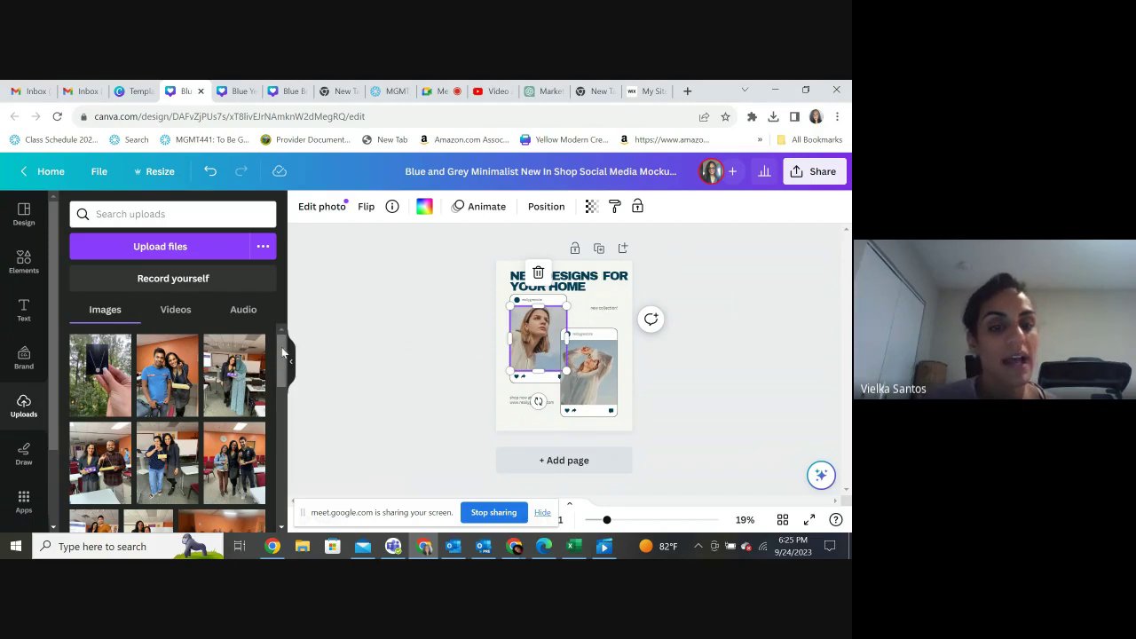
left_click_drag(281, 355, 291, 386)
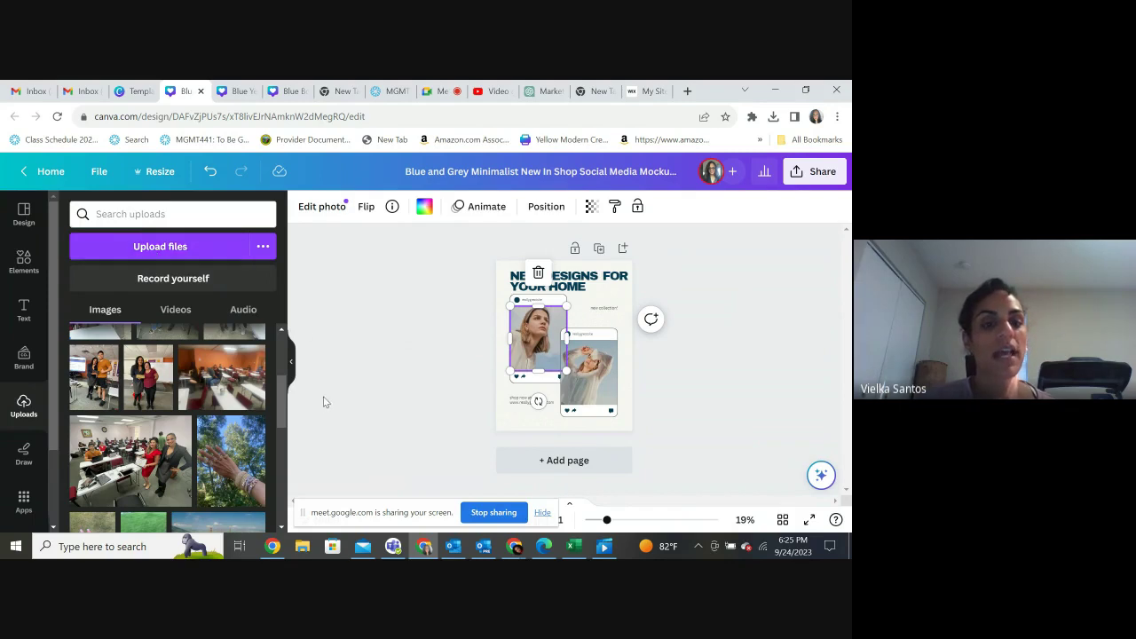
mouse_move(282, 383)
left_mouse_down()
mouse_move(294, 505)
mouse_move(307, 440)
mouse_move(297, 393)
left_mouse_up()
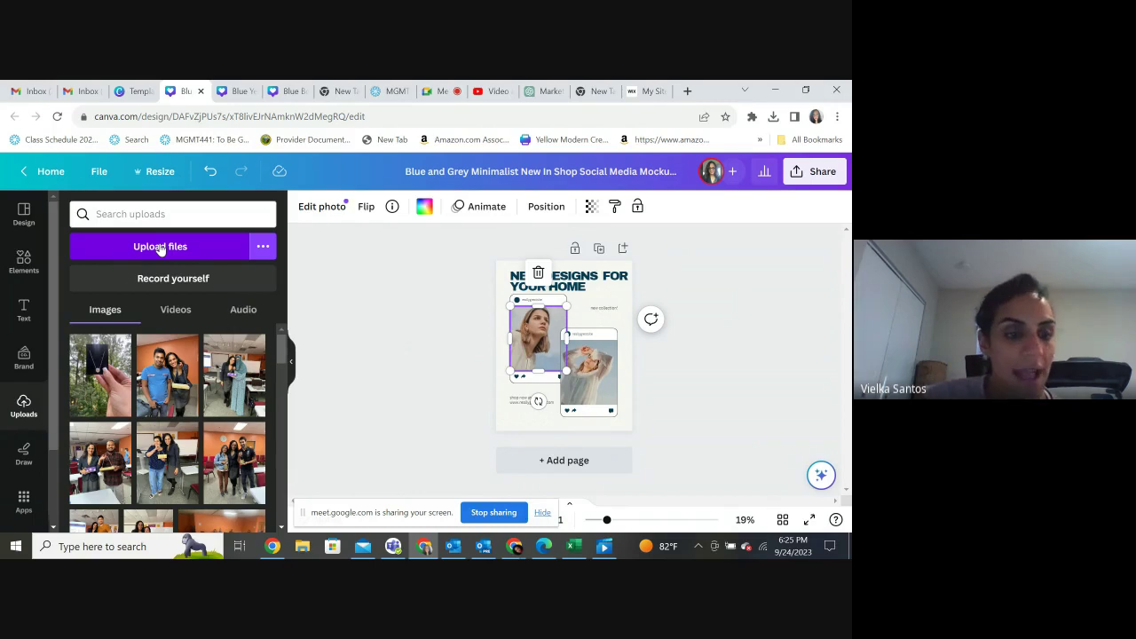
left_click_drag(282, 355, 283, 386)
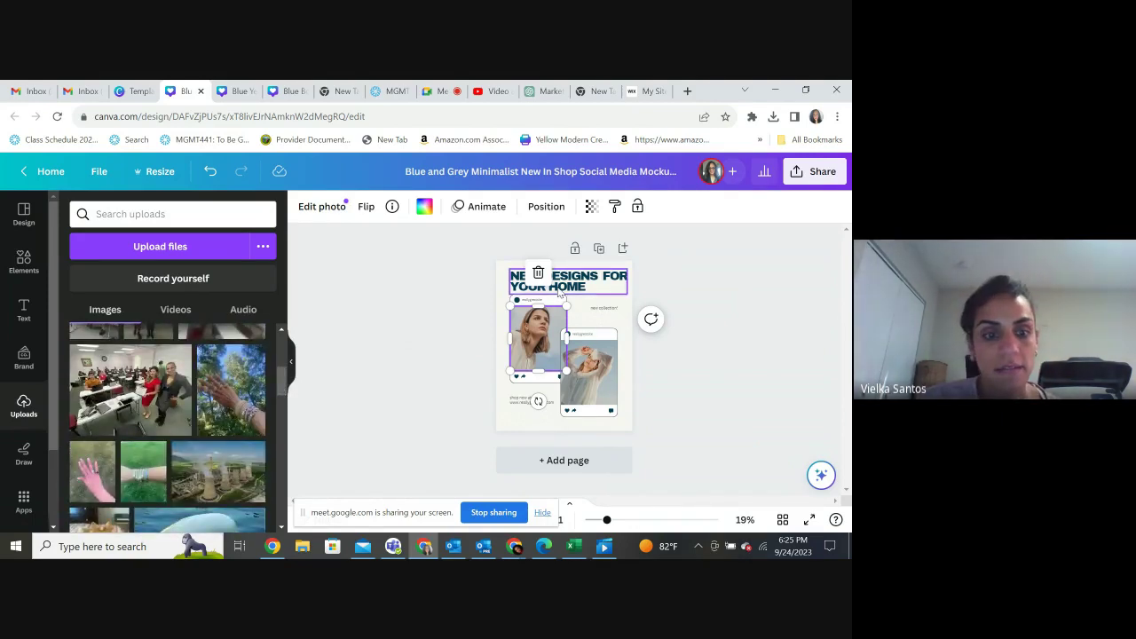
left_click_drag(282, 381, 304, 514)
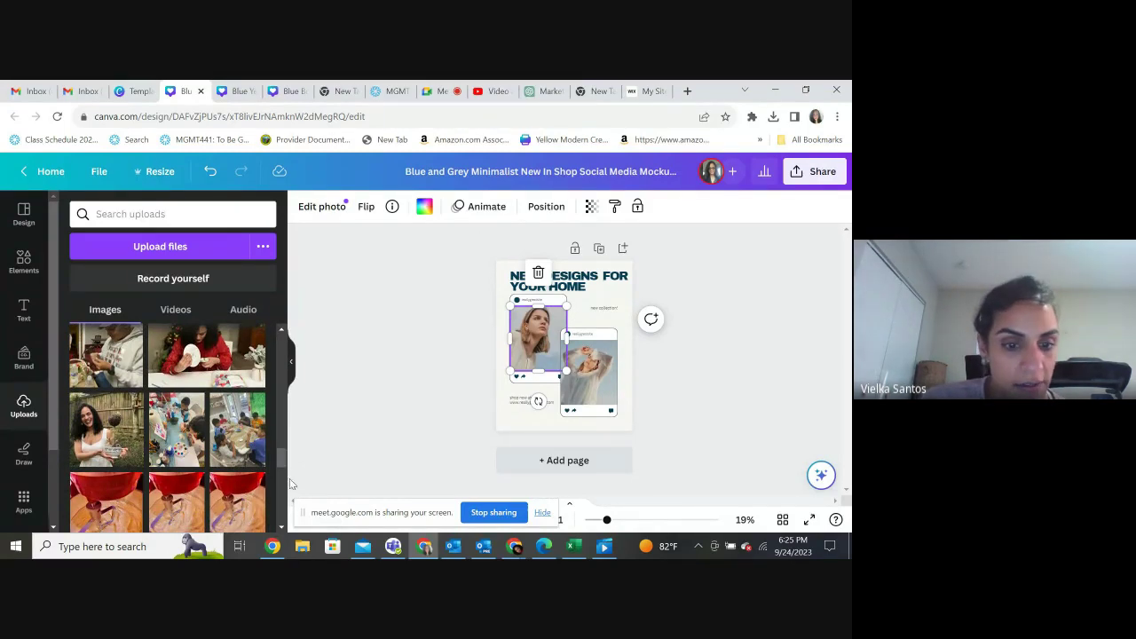
scroll(279, 471, "down", 5)
scroll(280, 478, "down", 5)
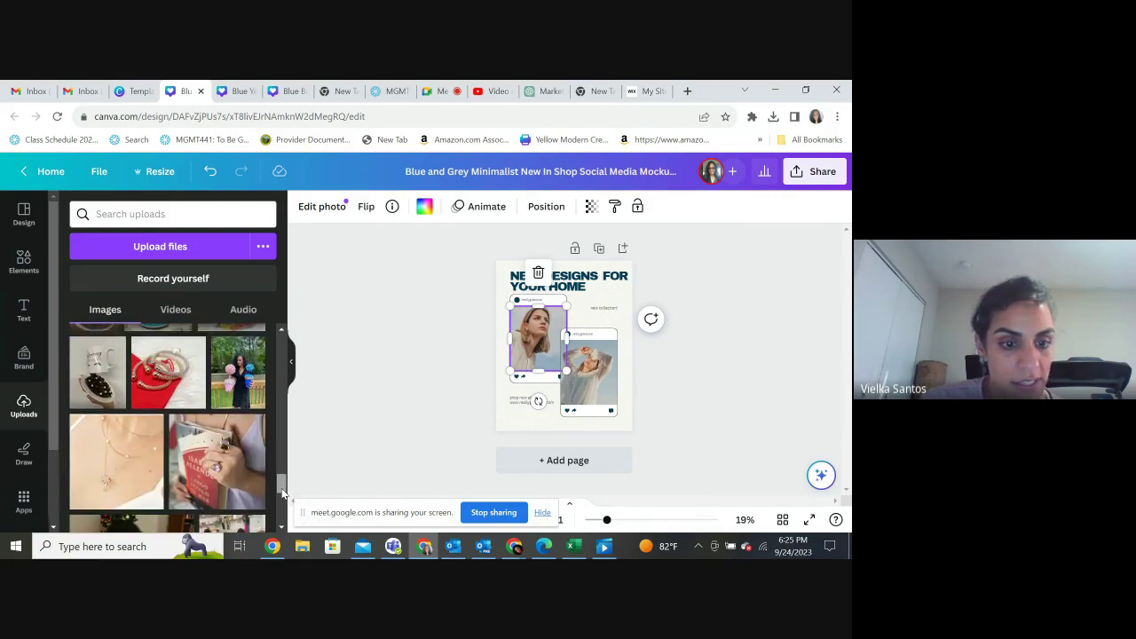
scroll(282, 493, "down", 1)
scroll(286, 502, "down", 2)
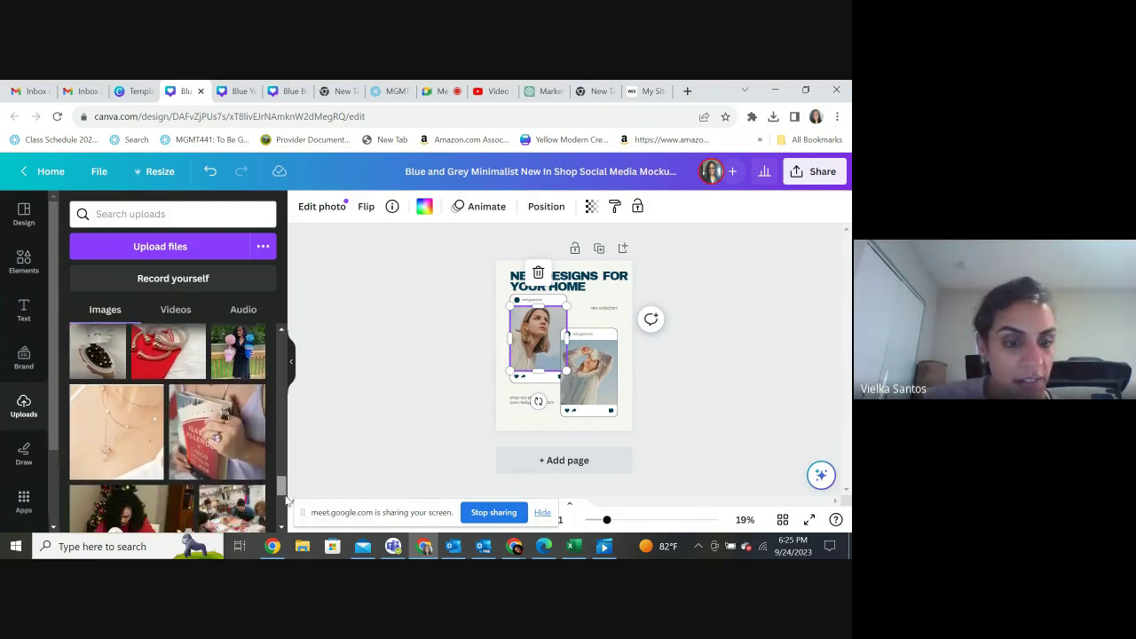
scroll(286, 503, "down", 5)
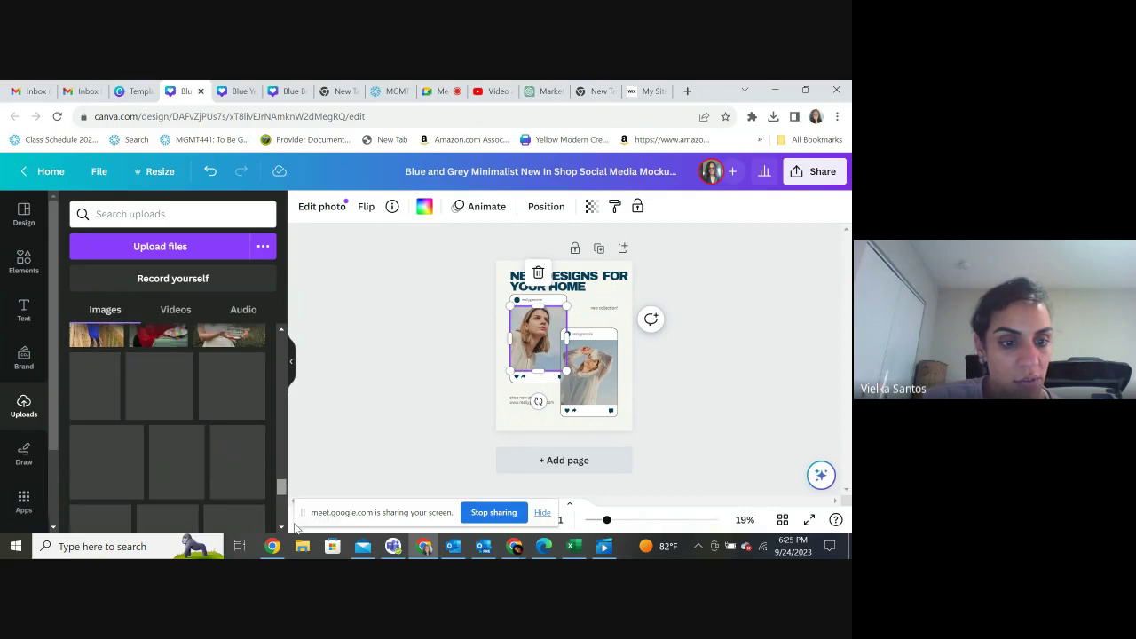
scroll(295, 527, "down", 3)
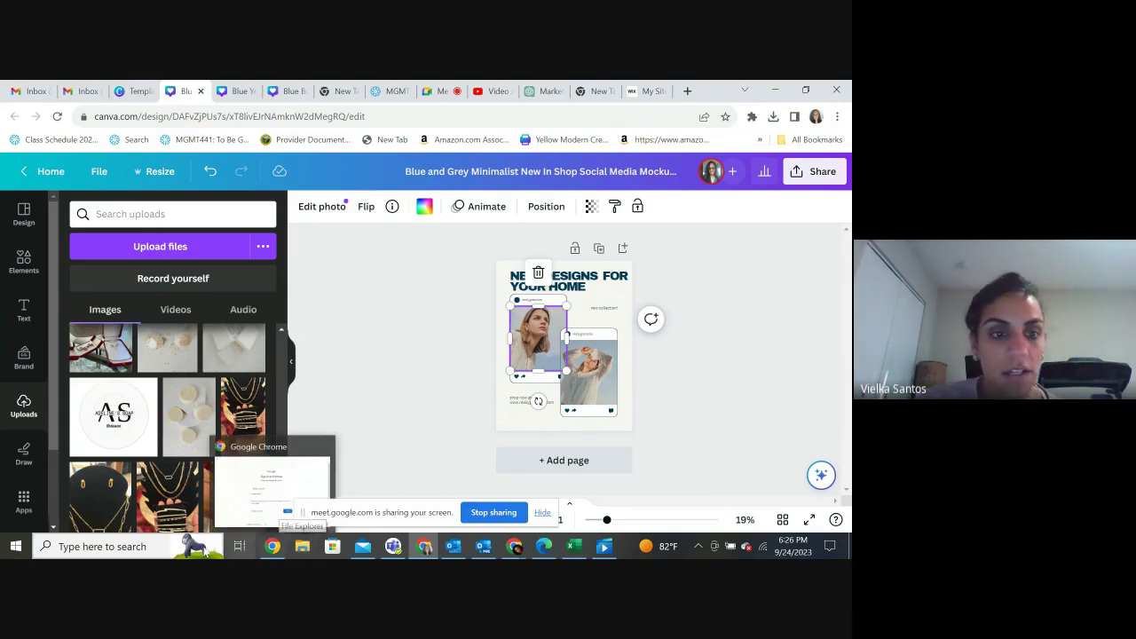
left_click_drag(281, 483, 287, 511)
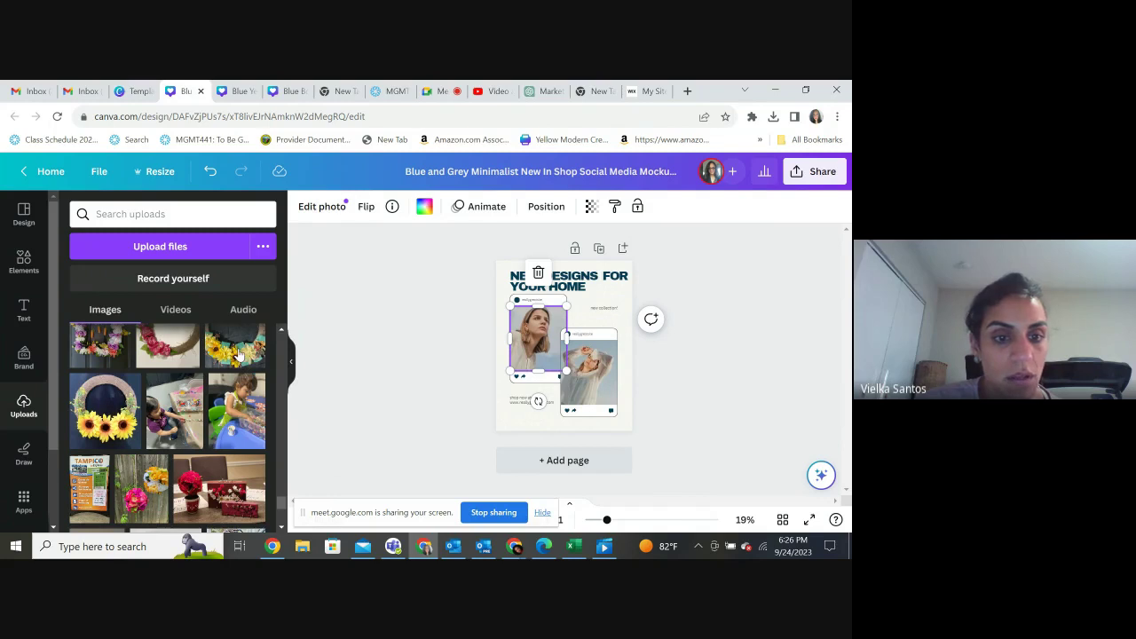
left_click(249, 521)
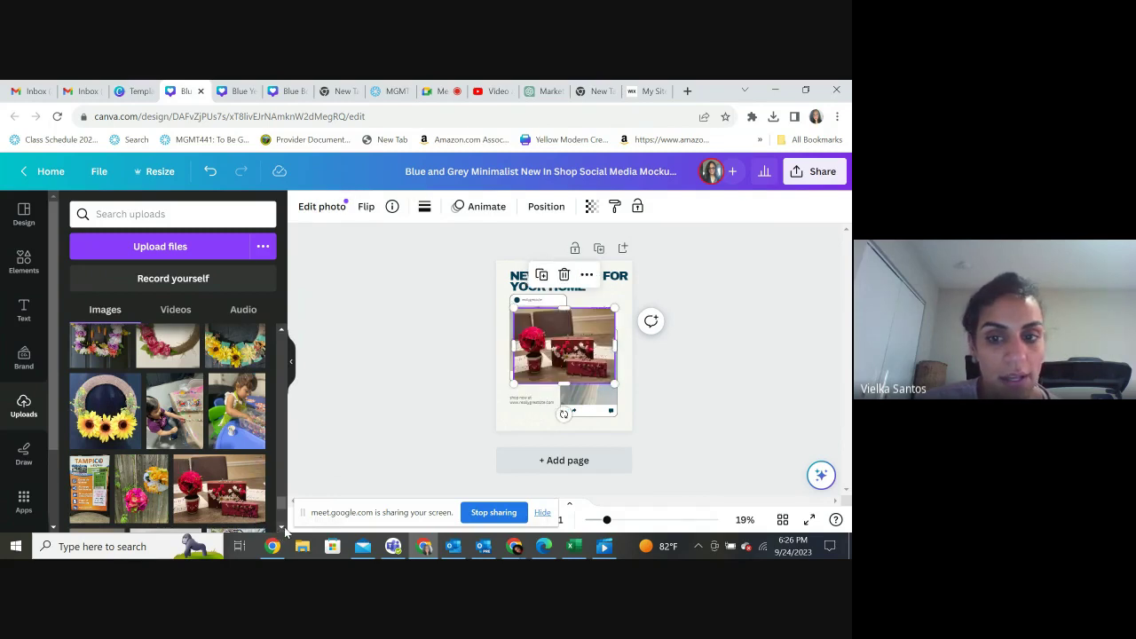
left_click(389, 428)
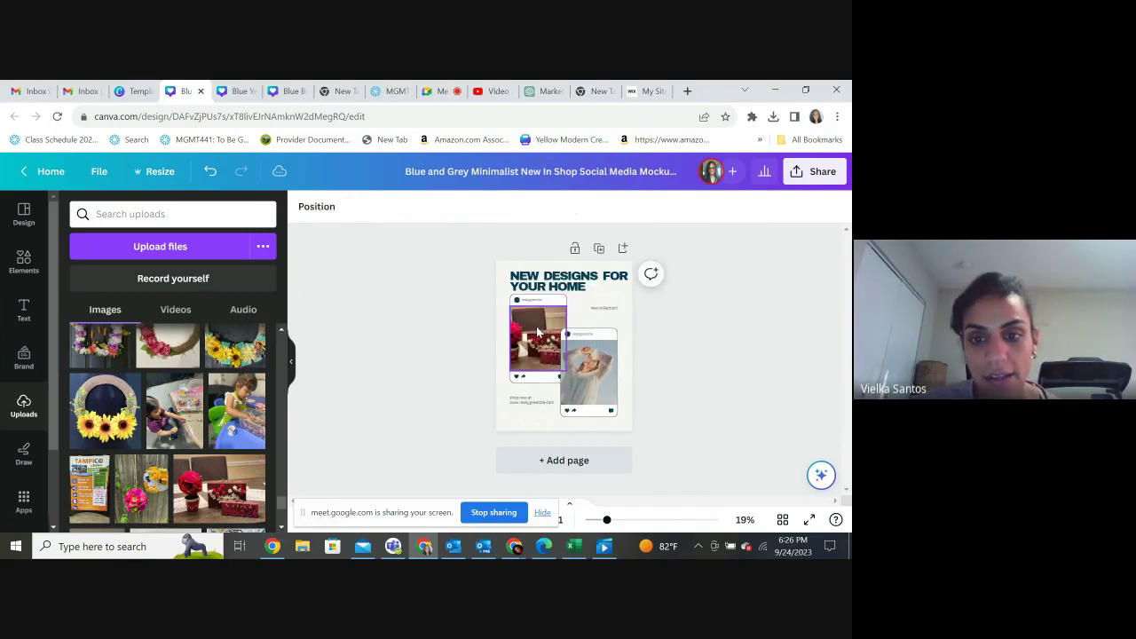
- Fill the lower photo frame with the uploaded picture of the dark topiary in a blue and white teacup
left_click(582, 376)
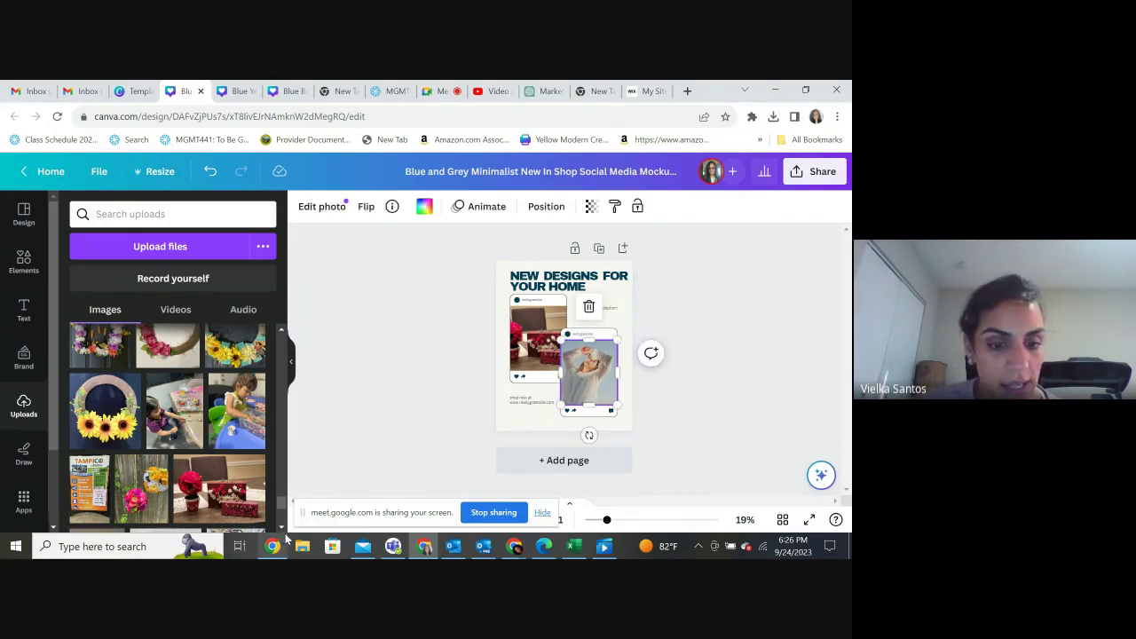
scroll(281, 526, "down", 2)
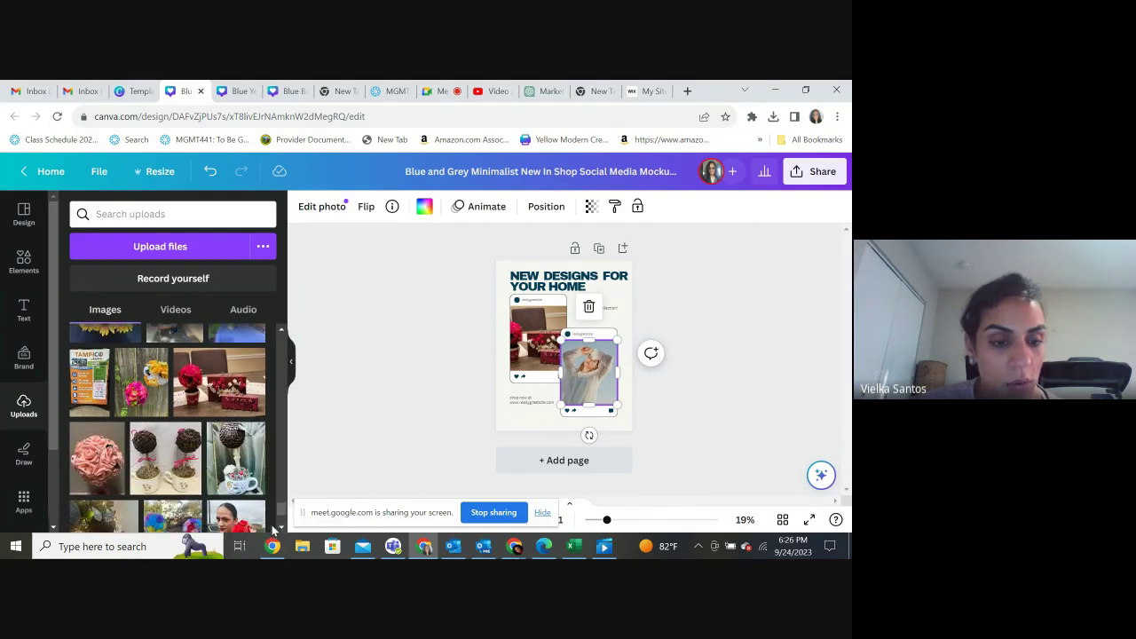
left_click_drag(239, 436, 576, 364)
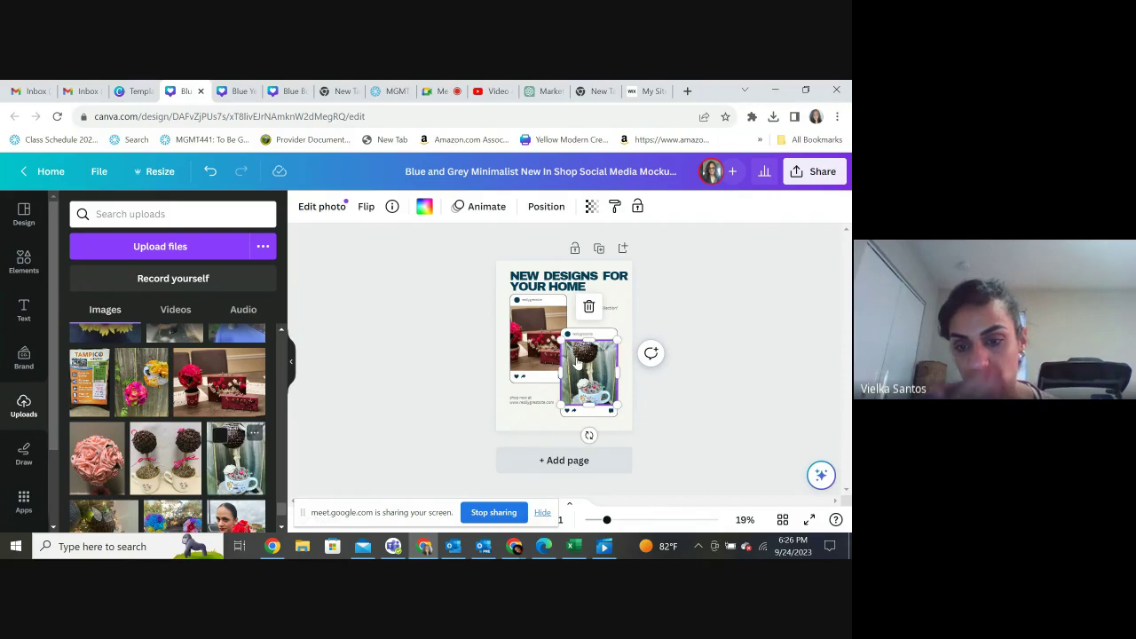
left_click(440, 405)
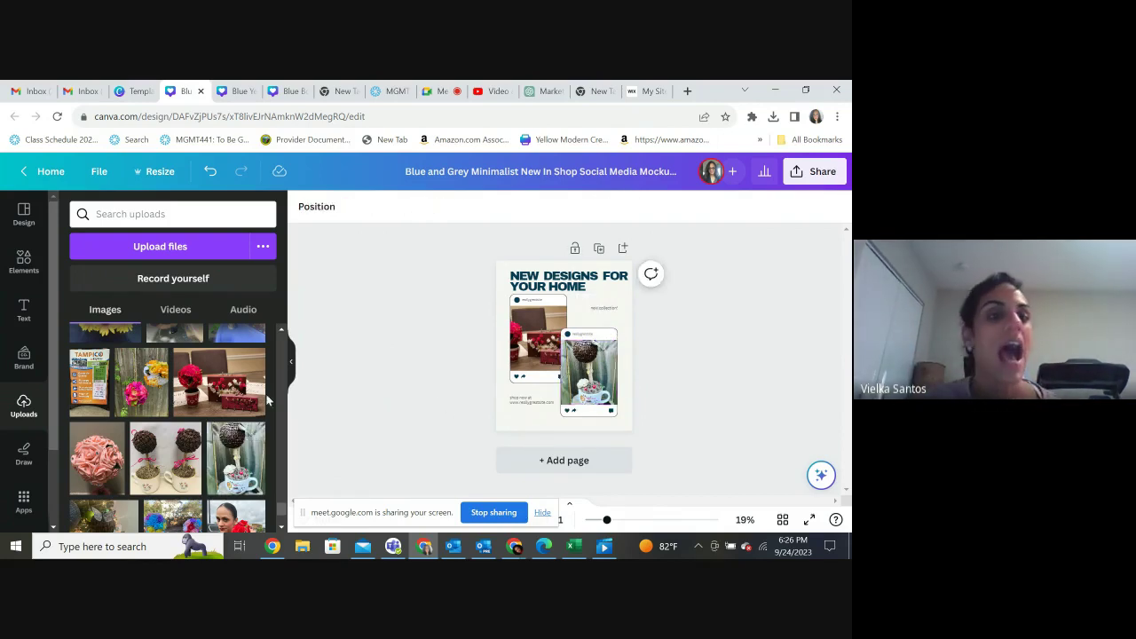
- Browse the Downloads folder for files to upload, and close the file chooser without uploading anything
left_click(157, 246)
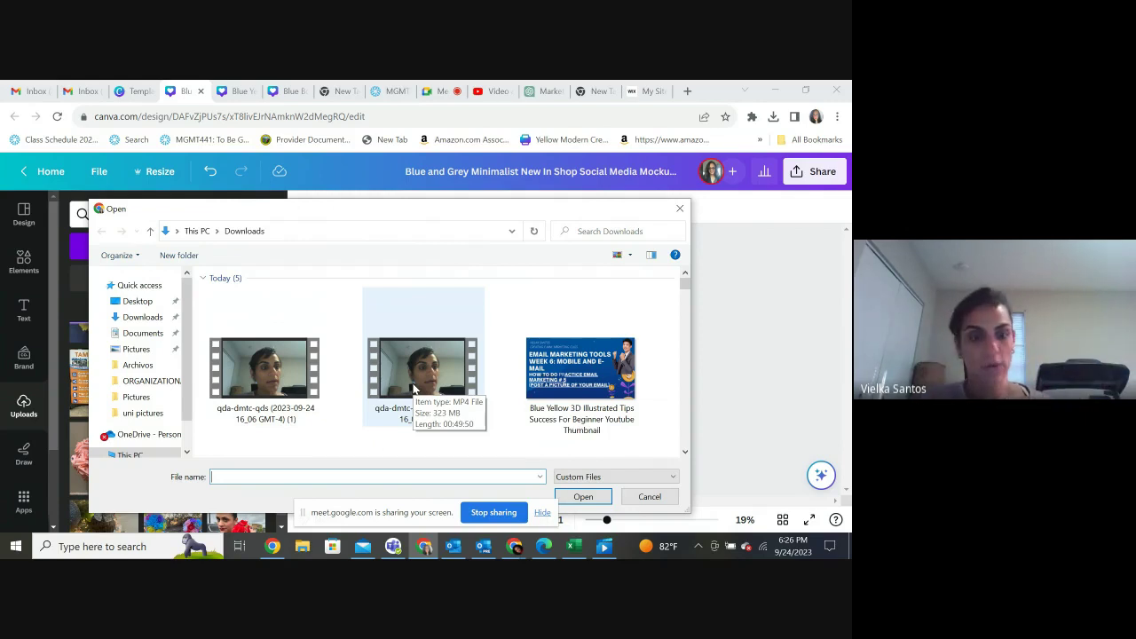
left_click(684, 453)
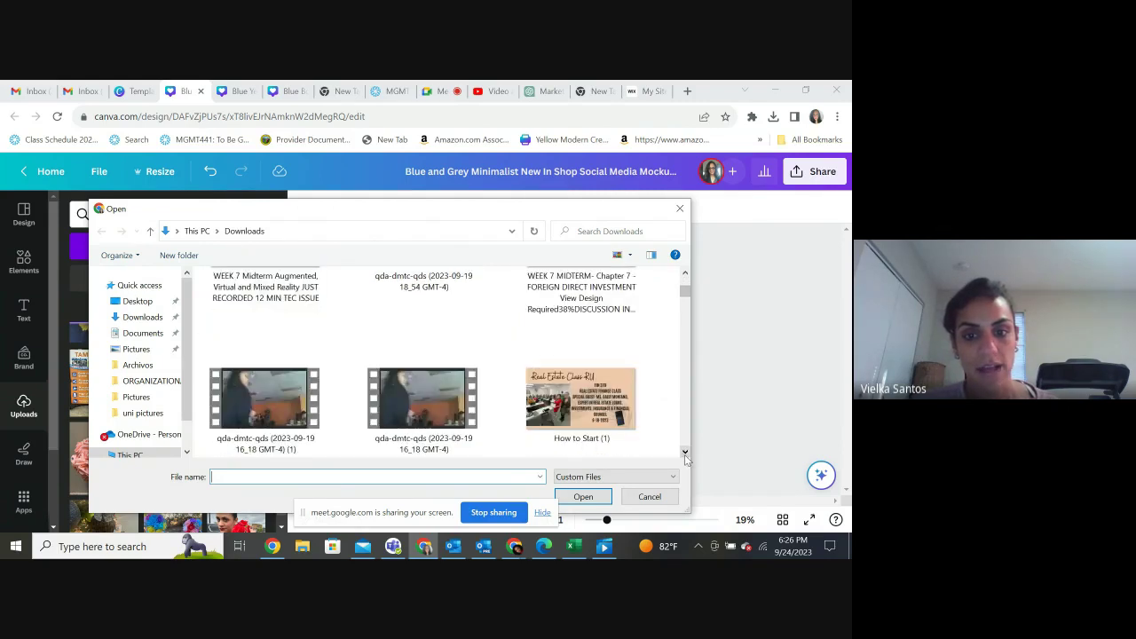
left_click(684, 453)
left_click(684, 453)
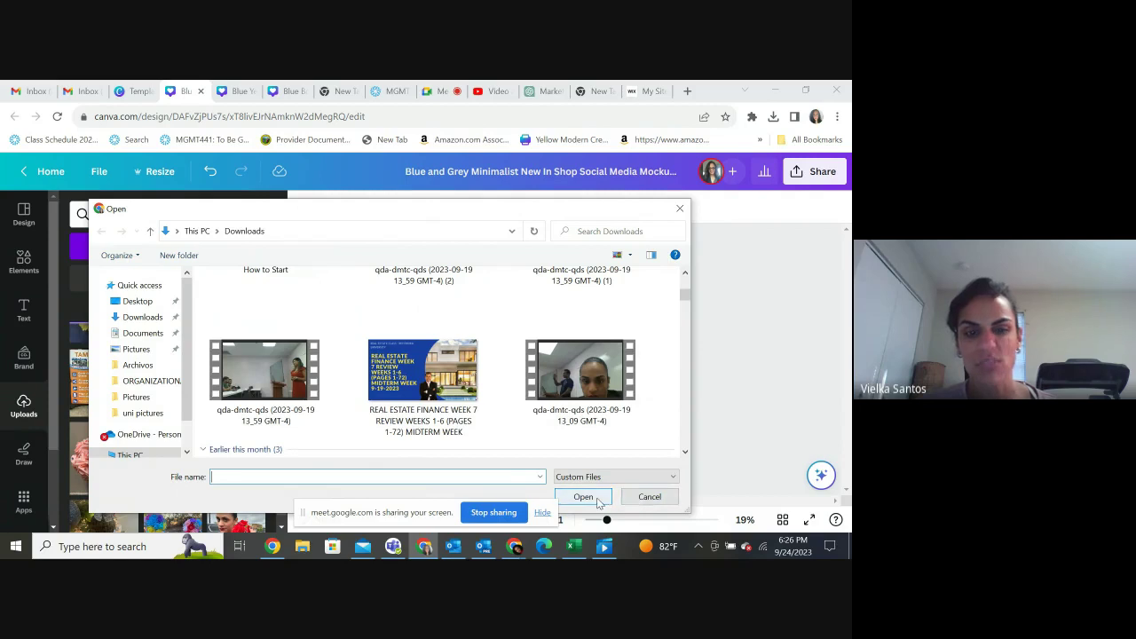
left_click(648, 497)
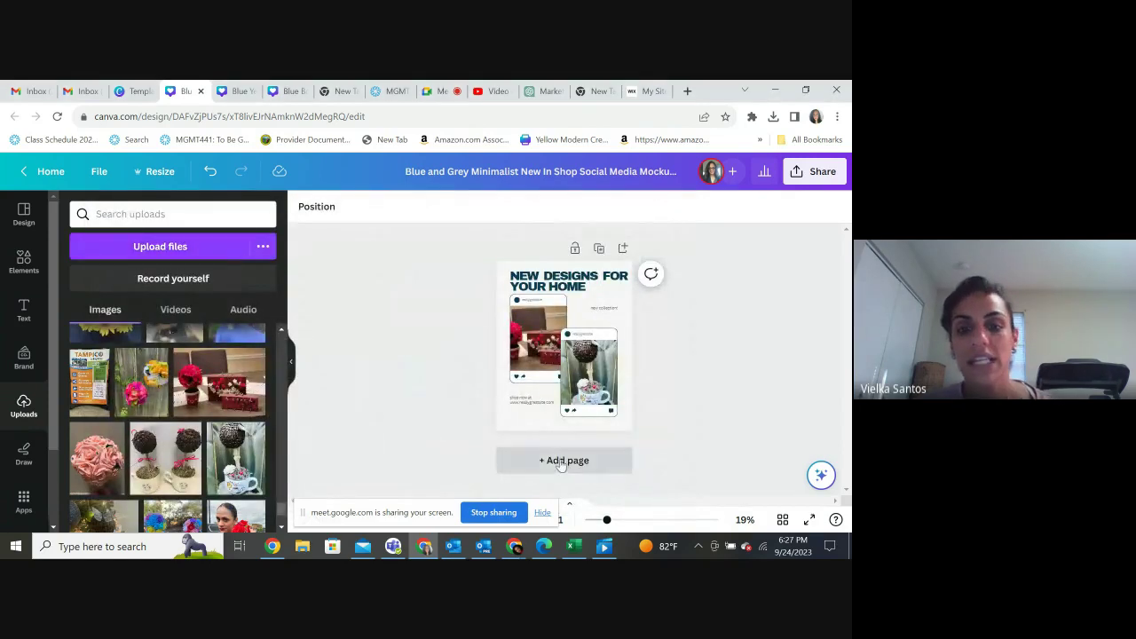
- Enlarge the small "new collection!" text beside the upper photo
left_click(609, 311)
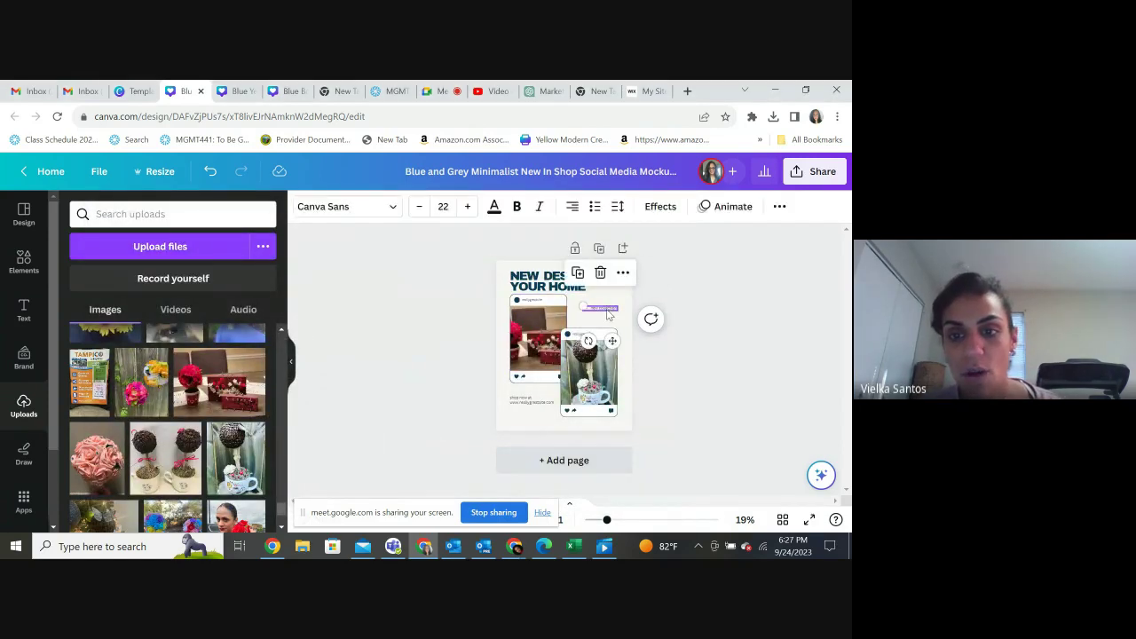
left_click_drag(581, 304, 569, 305)
left_click(539, 298)
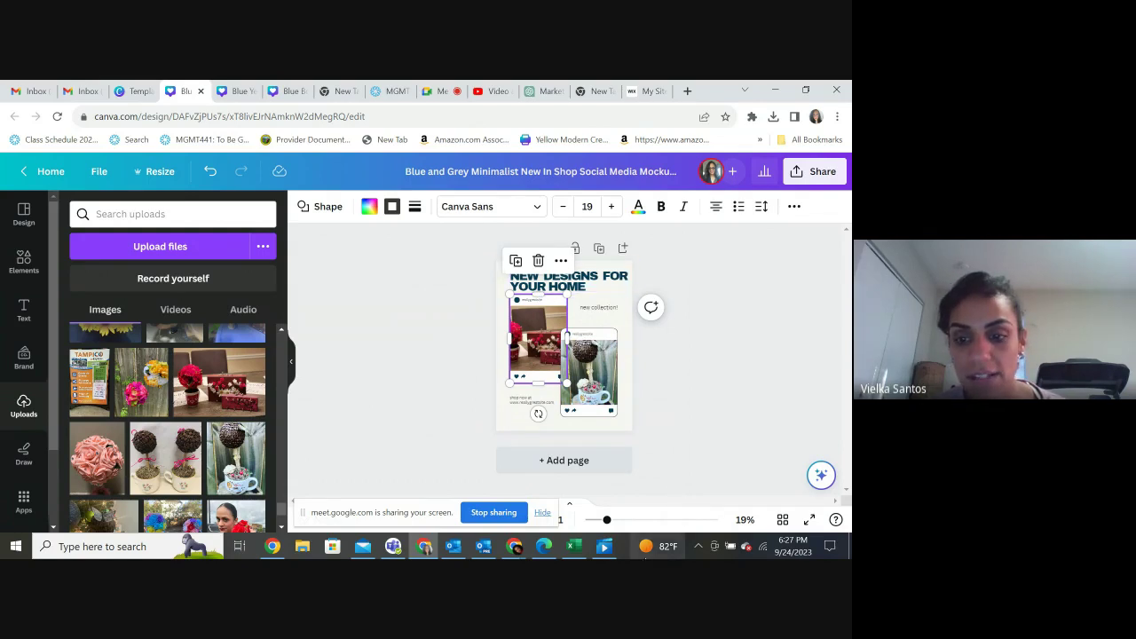
left_click_drag(606, 520, 634, 520)
left_click(495, 245)
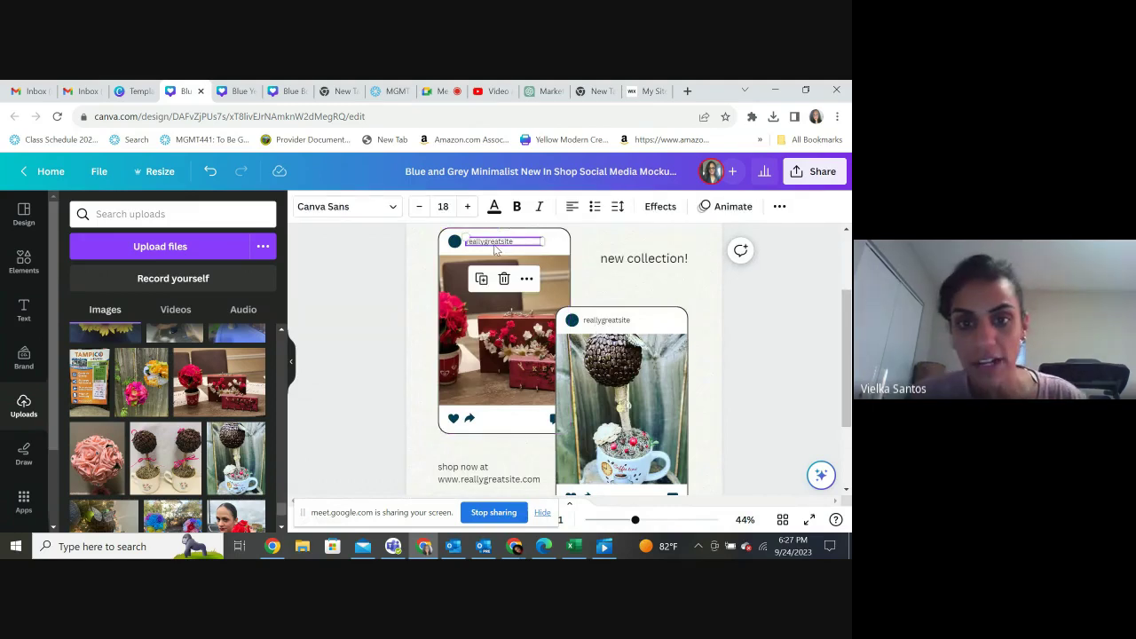
double_click(495, 246)
key("BackSpace")
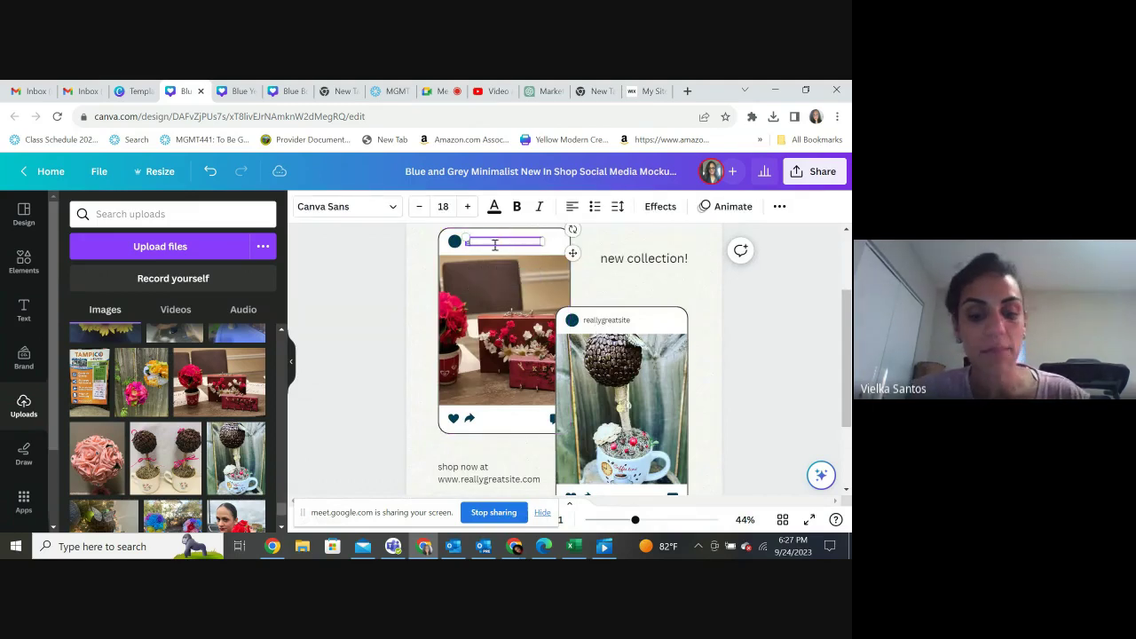
type("elegancecenter")
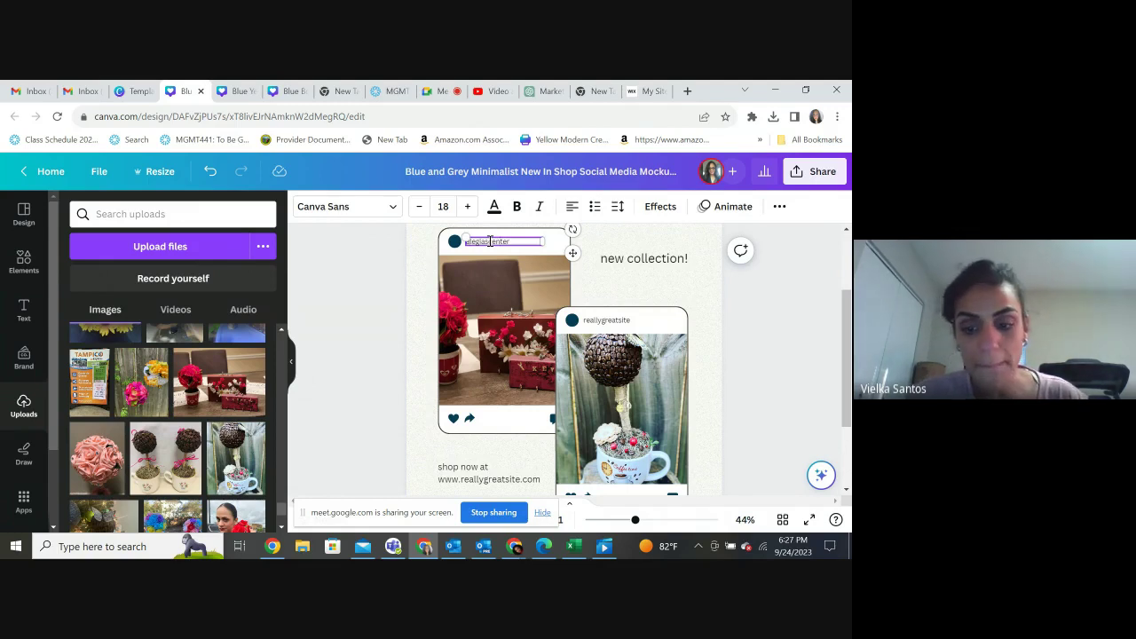
type("a")
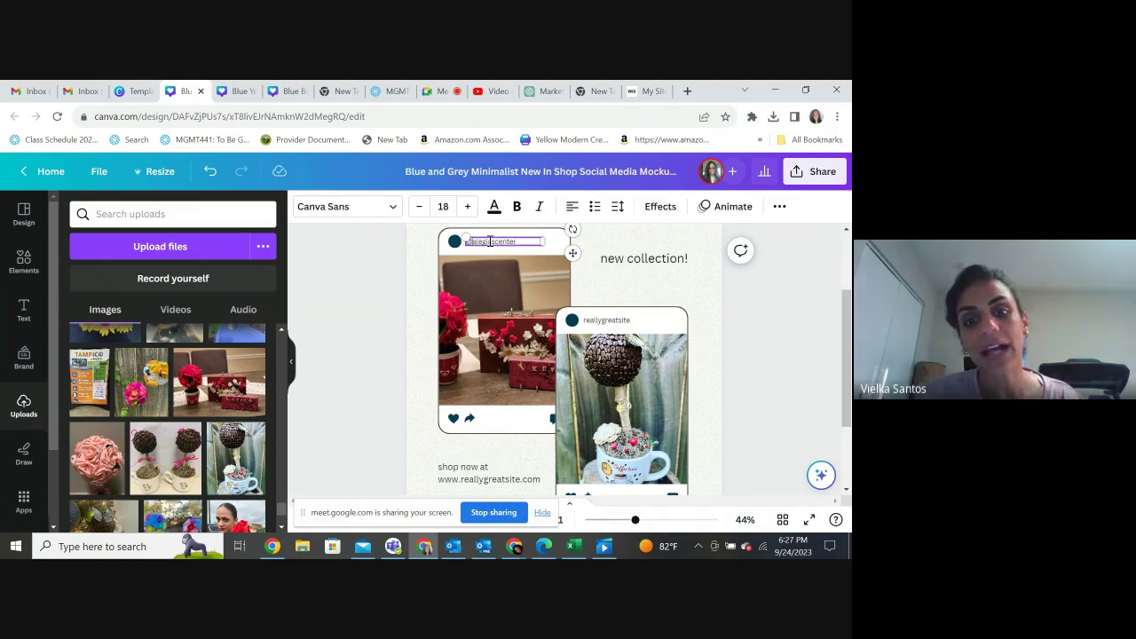
left_click(494, 459)
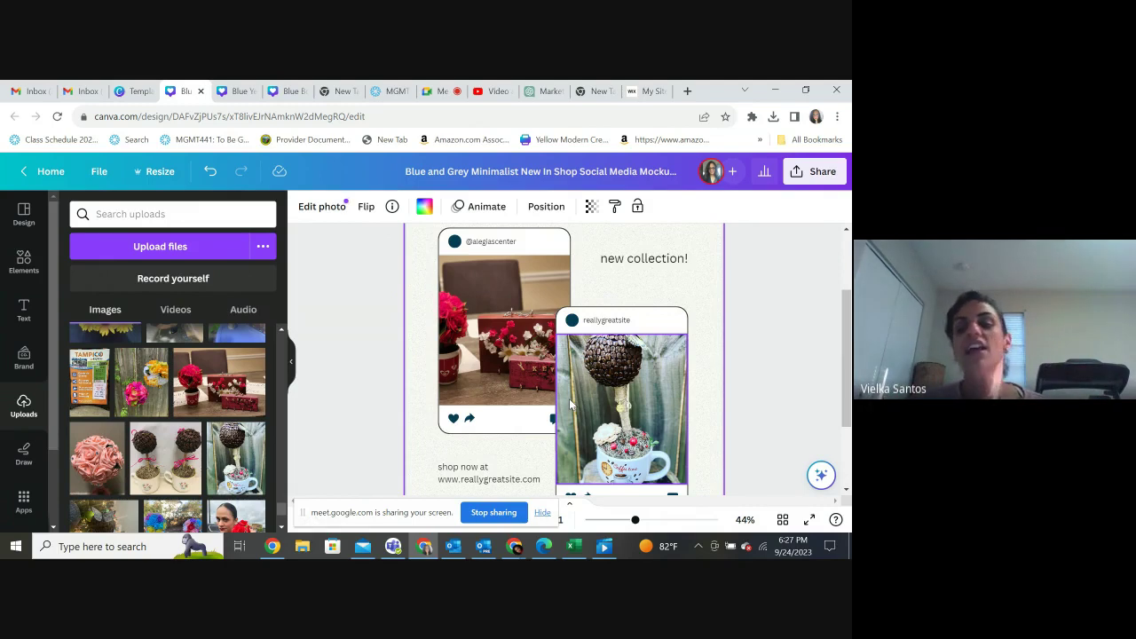
scroll(569, 404, "down", 2)
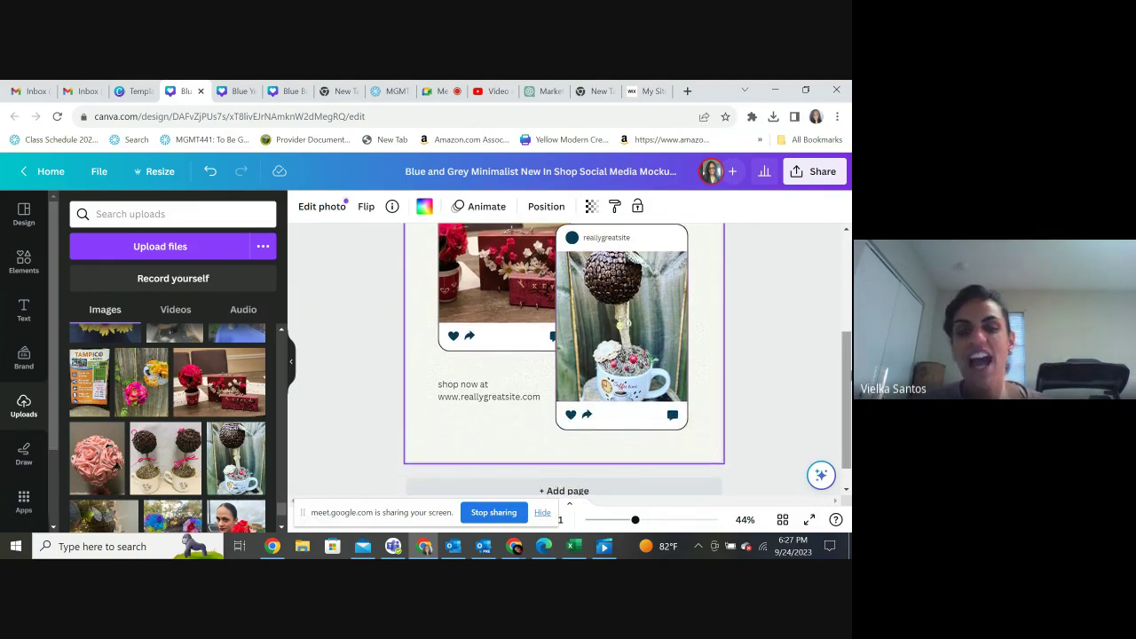
left_click(603, 238)
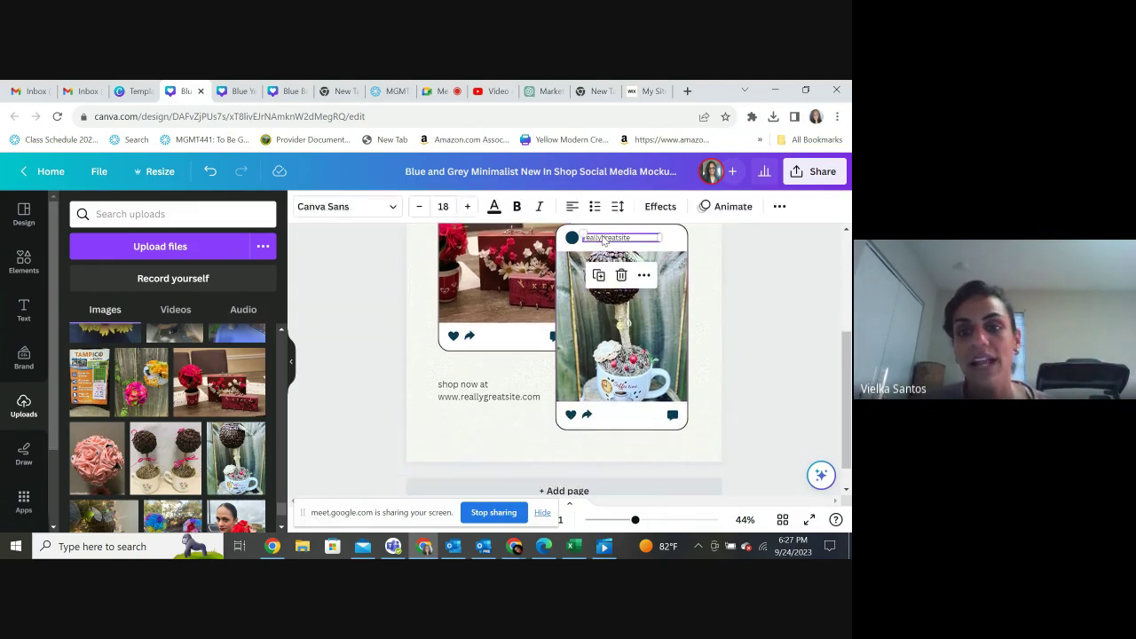
double_click(603, 238)
type("@daleiascanter")
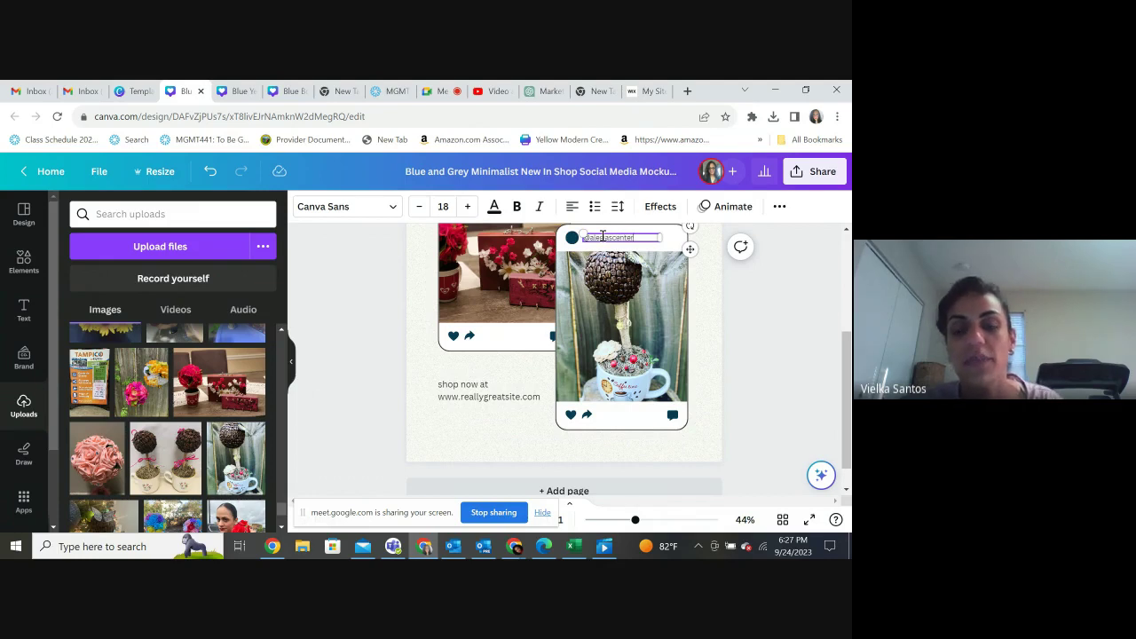
left_click(484, 395)
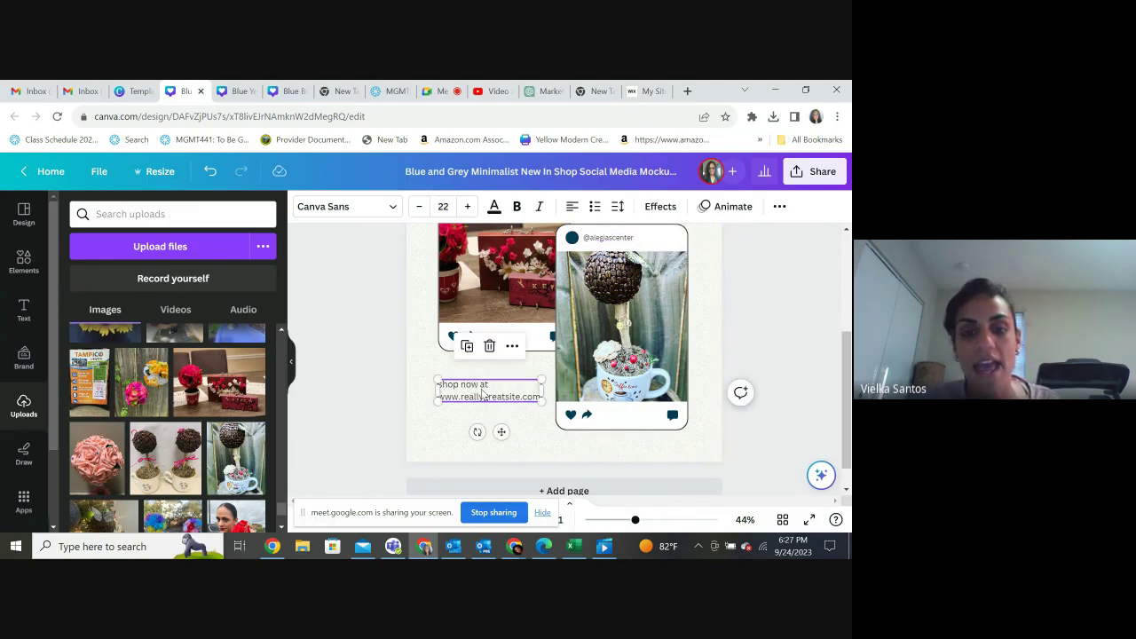
double_click(481, 396)
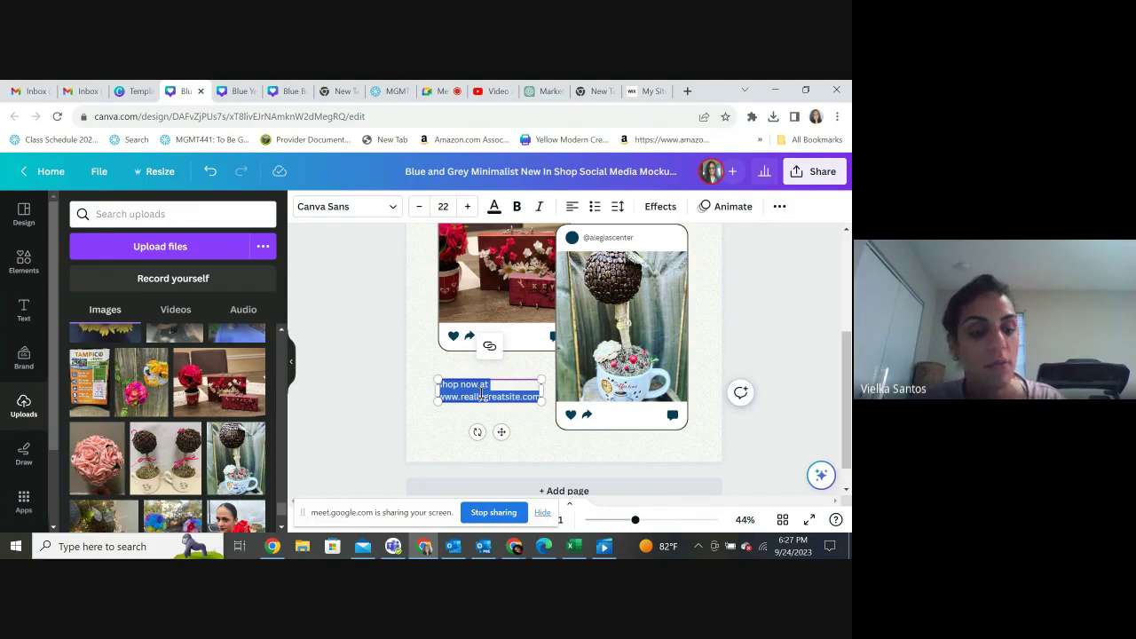
type("www")
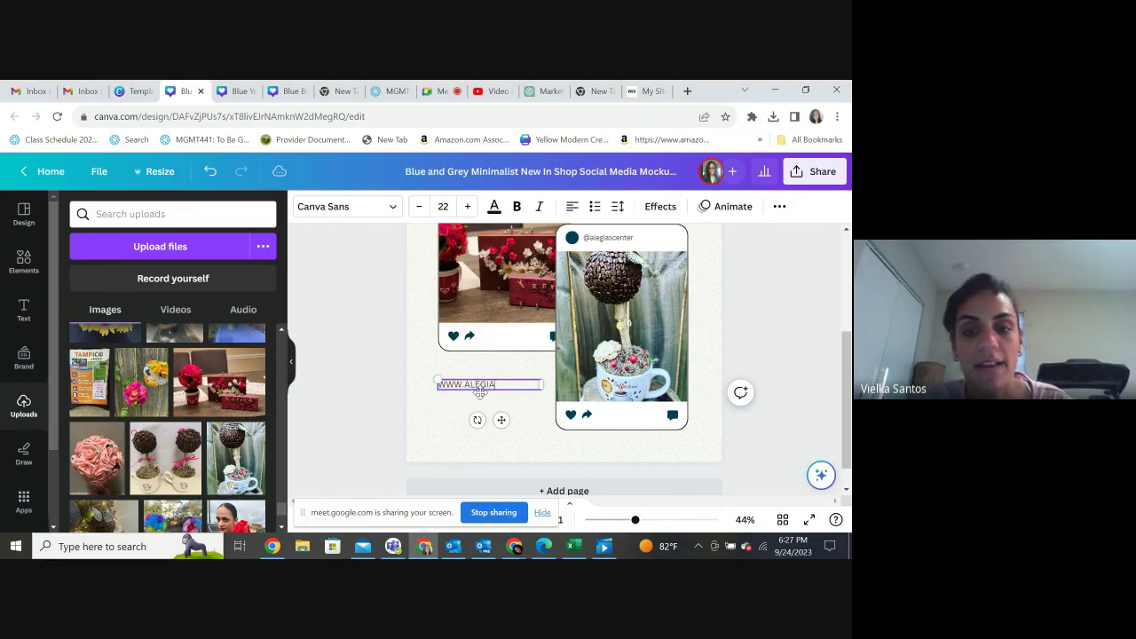
type(".alegiascraft.c")
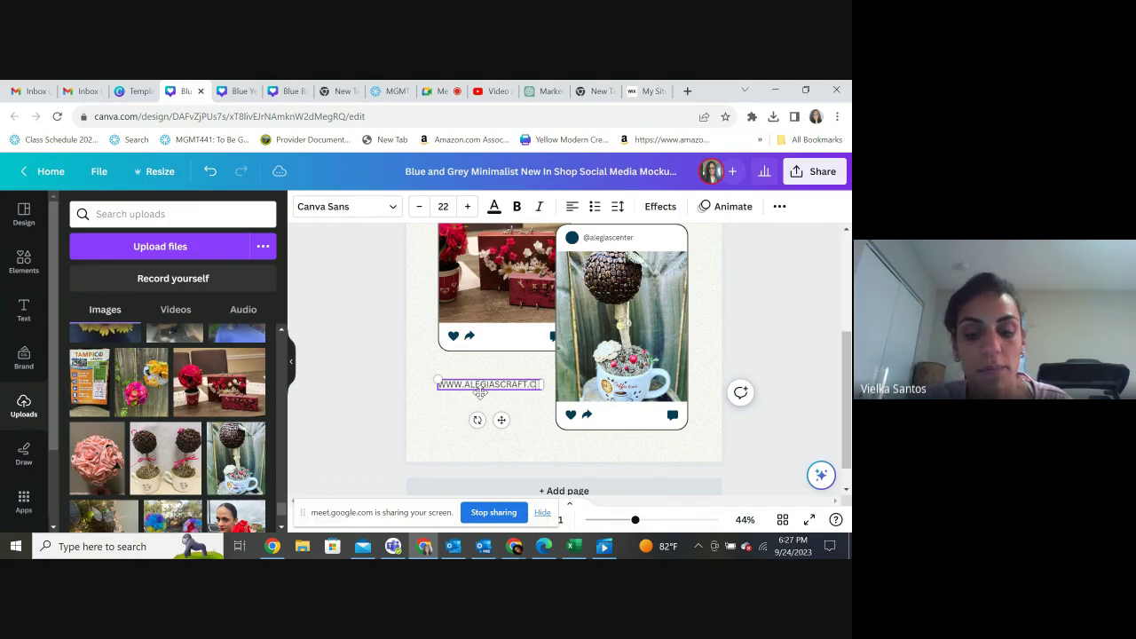
type("om")
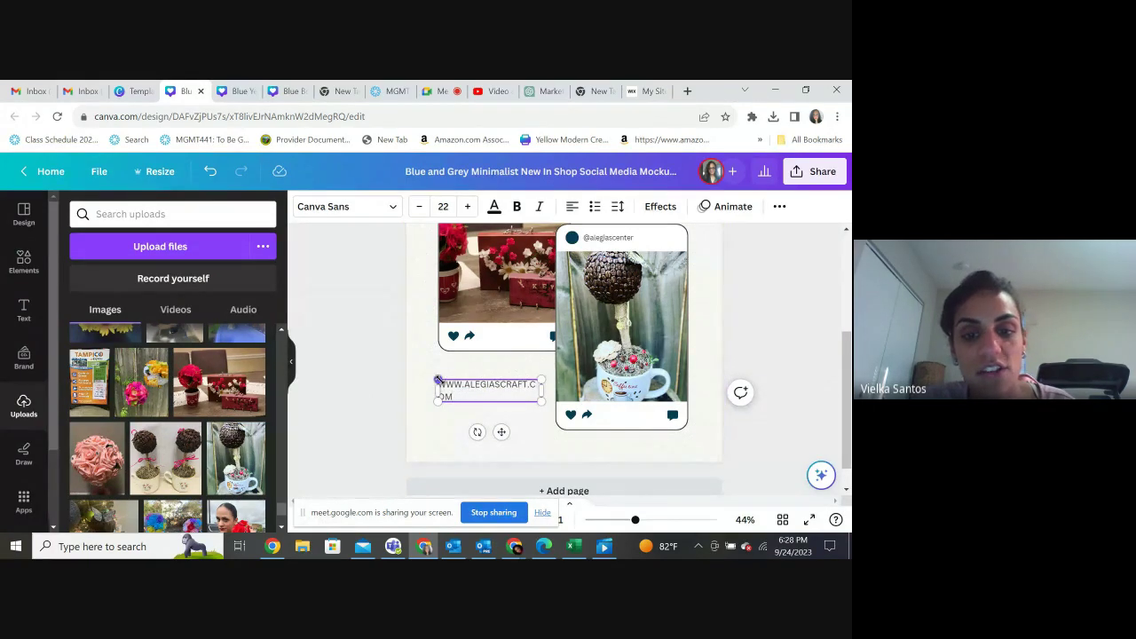
mouse_move(436, 379)
left_mouse_down()
mouse_move(422, 360)
mouse_move(421, 377)
left_mouse_up()
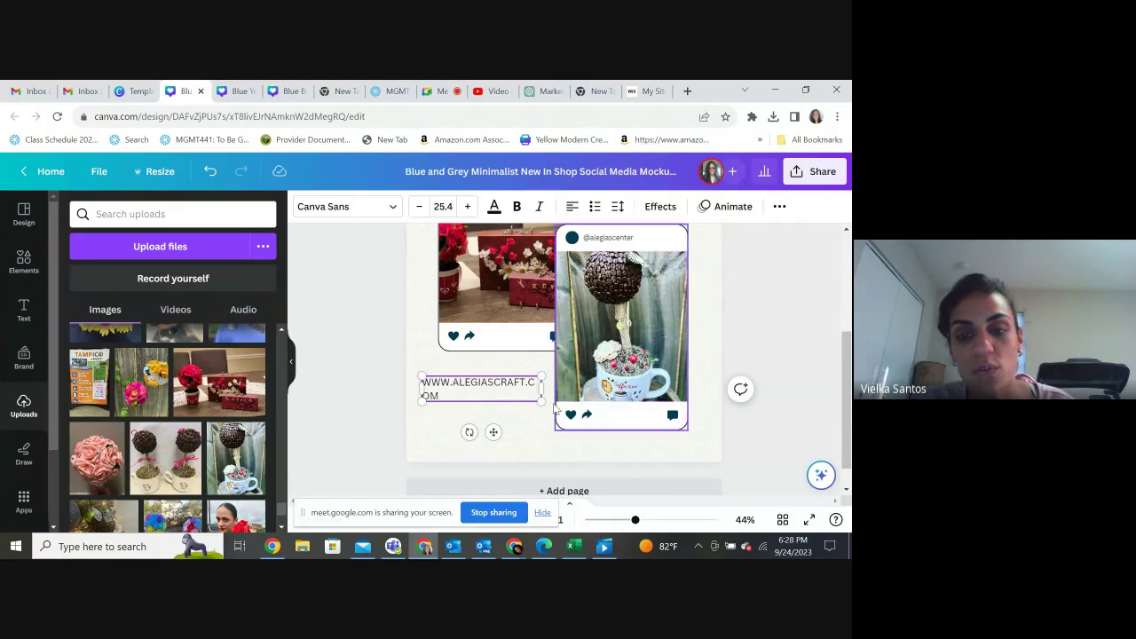
left_click_drag(541, 388, 555, 388)
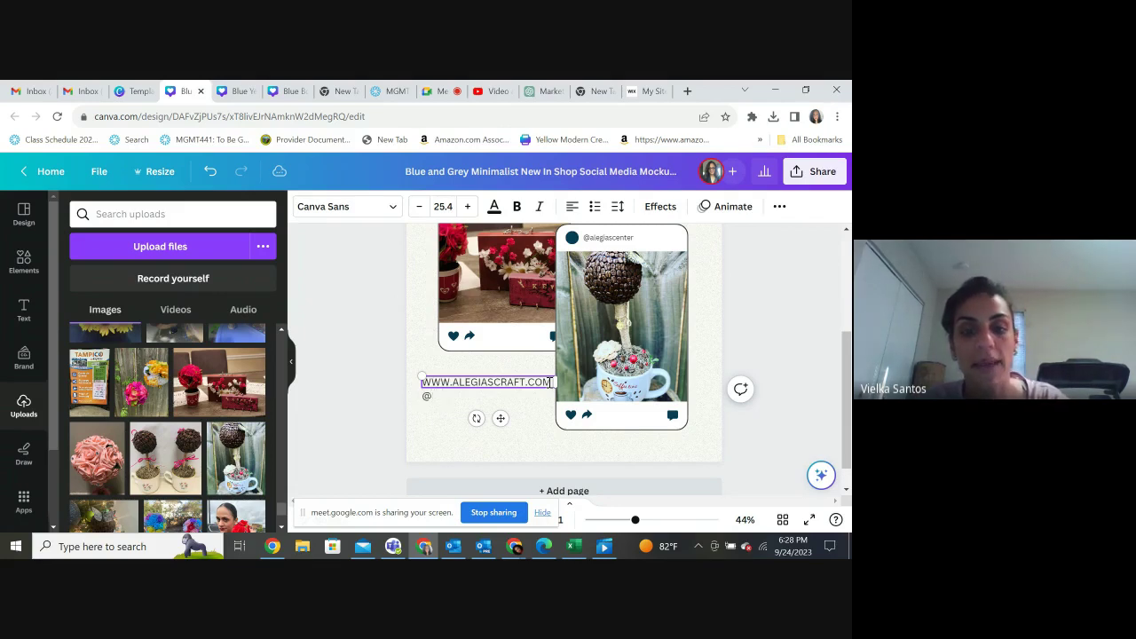
type("LEGI")
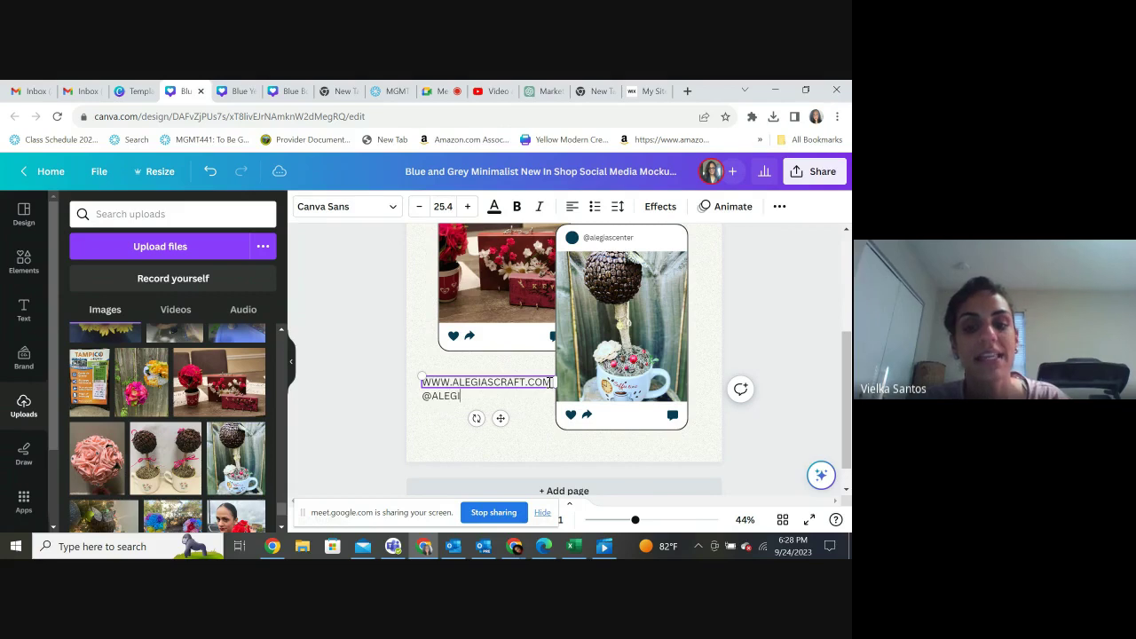
type("ASCENTER")
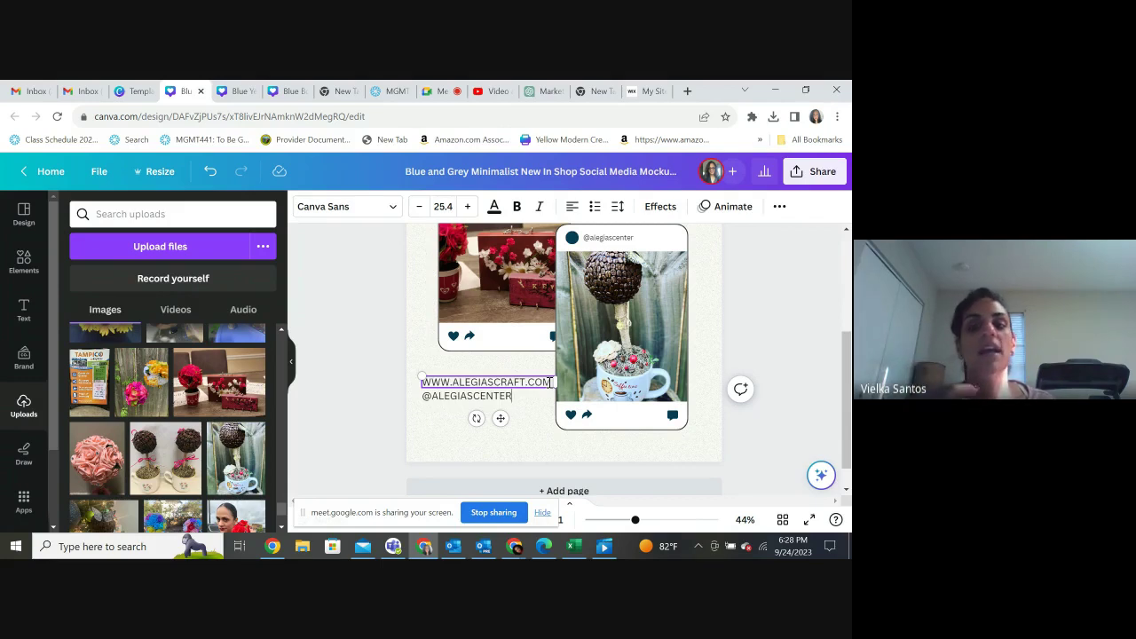
key("Return")
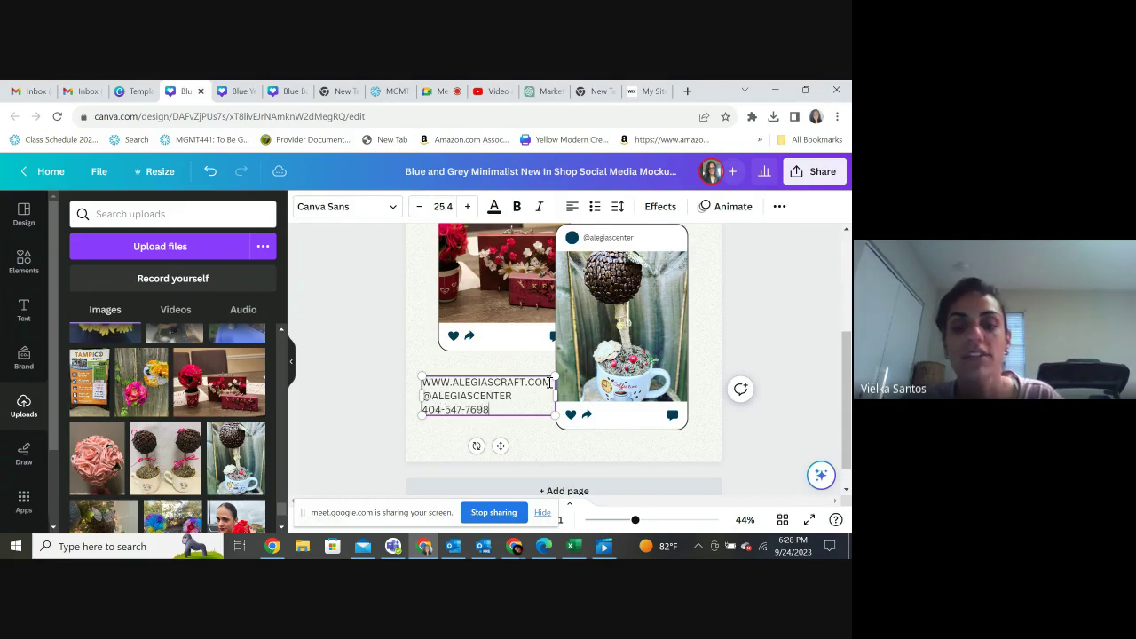
left_click(527, 437)
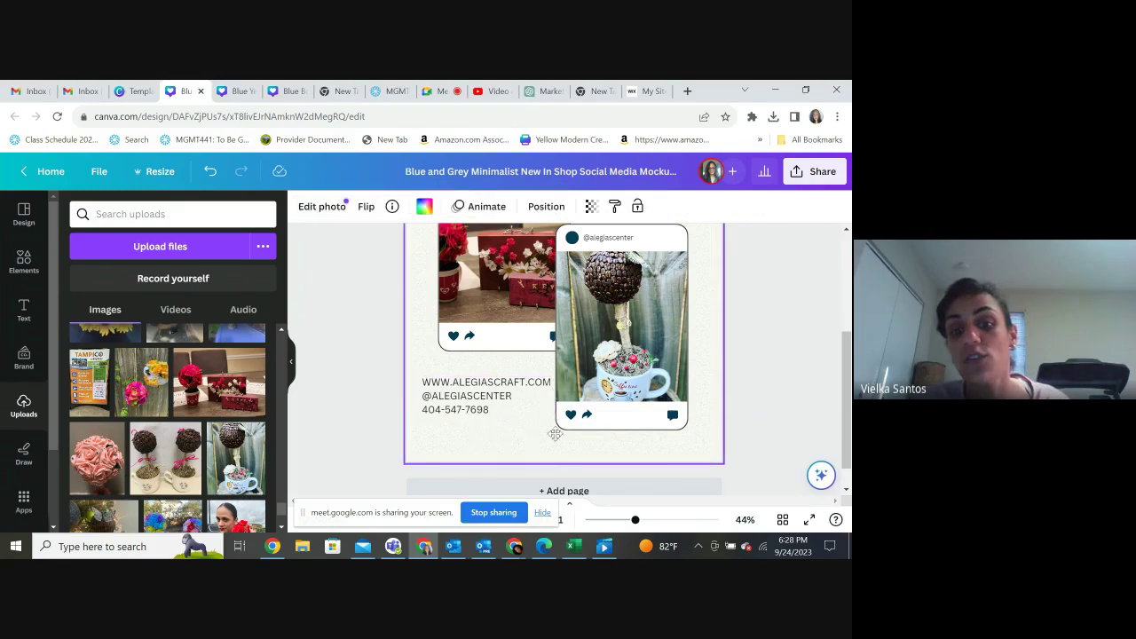
double_click(554, 433)
left_click_drag(843, 373, 836, 245)
scroll(809, 311, "down", 2)
scroll(799, 355, "up", 2)
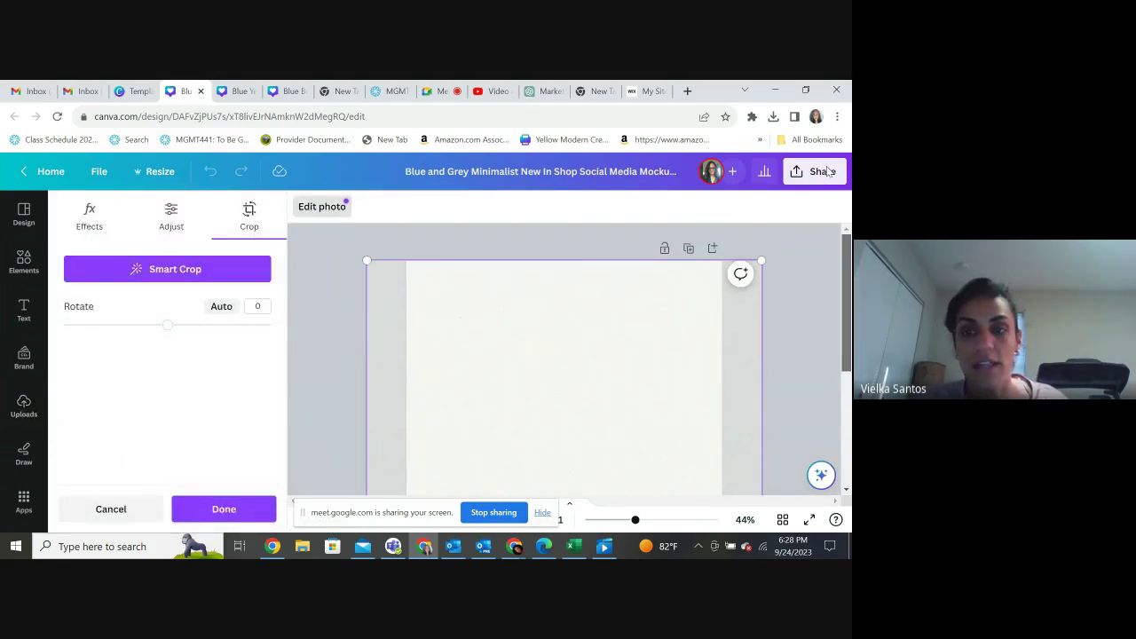
scroll(786, 371, "down", 2)
scroll(786, 376, "down", 2)
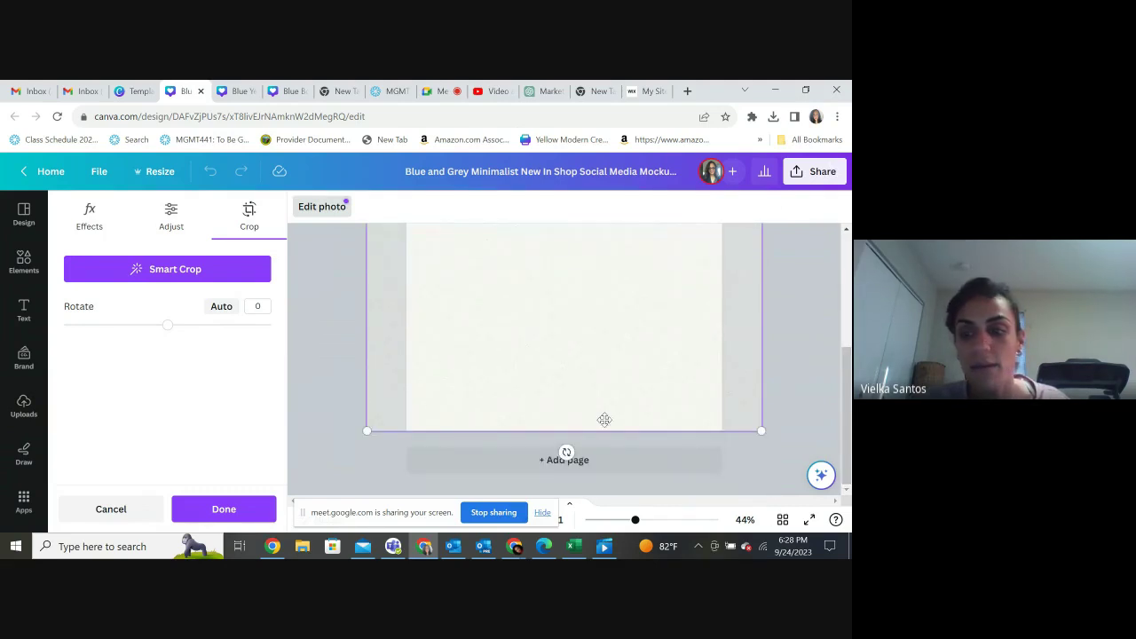
scroll(820, 376, "up", 2)
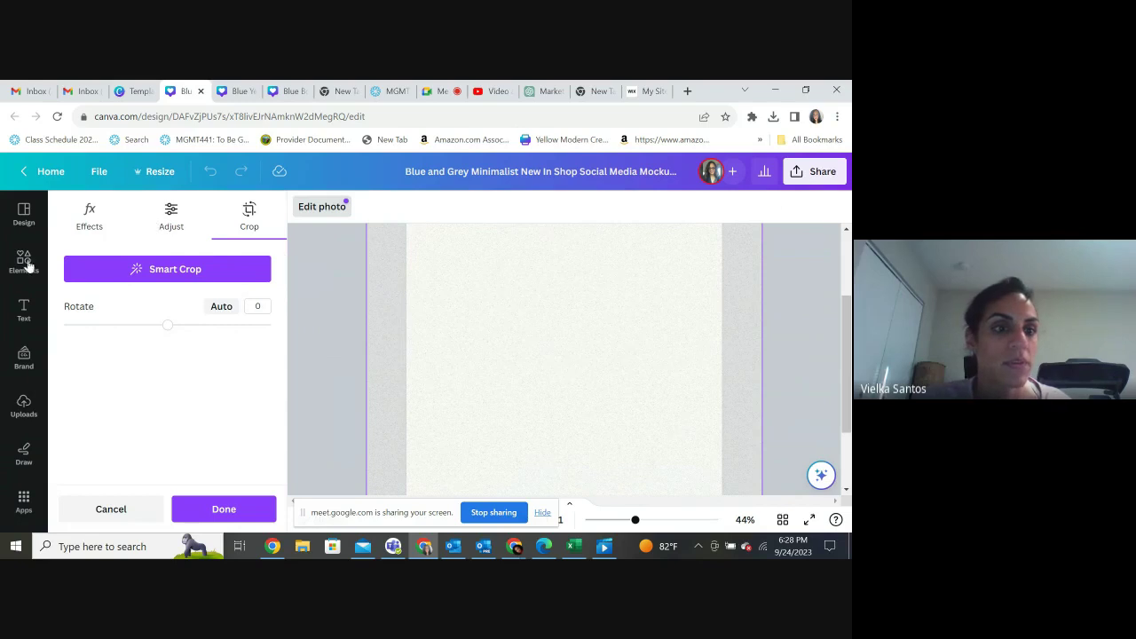
left_click(21, 222)
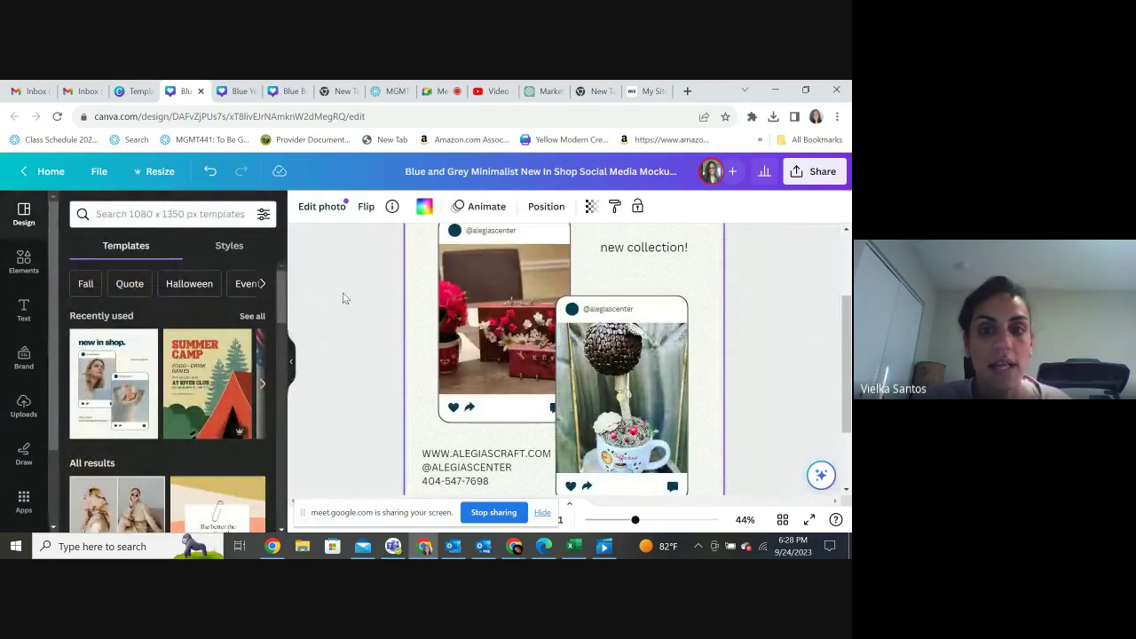
- Shrink the lower post's white frame from its upper-left corner and crop the left side of the teacup photo to match
scroll(838, 387, "up", 2)
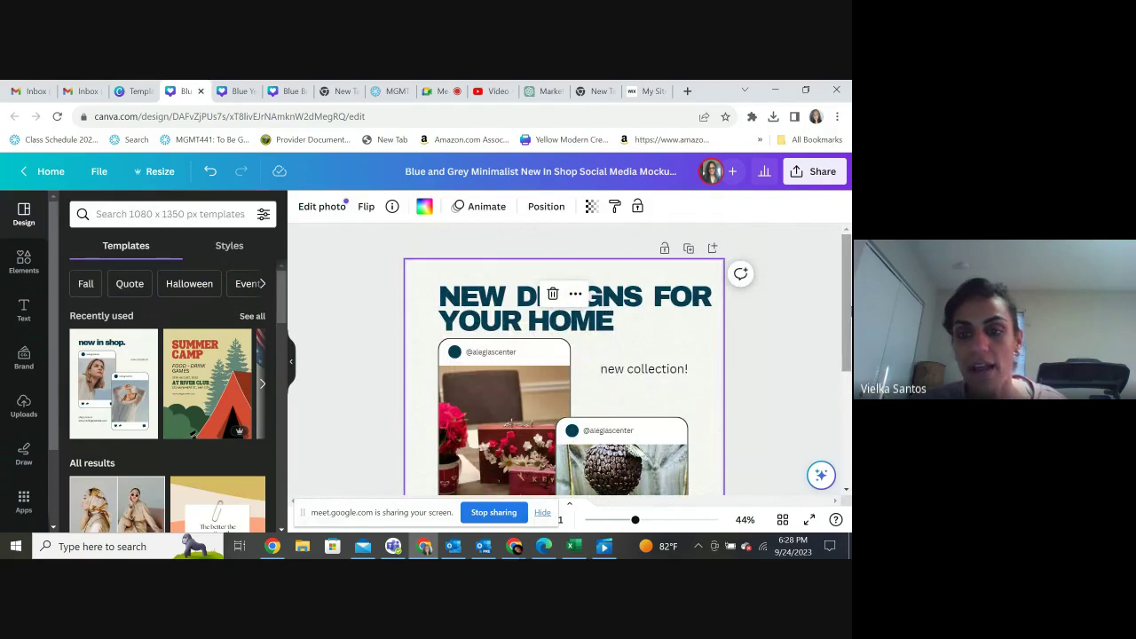
scroll(843, 379, "down", 4)
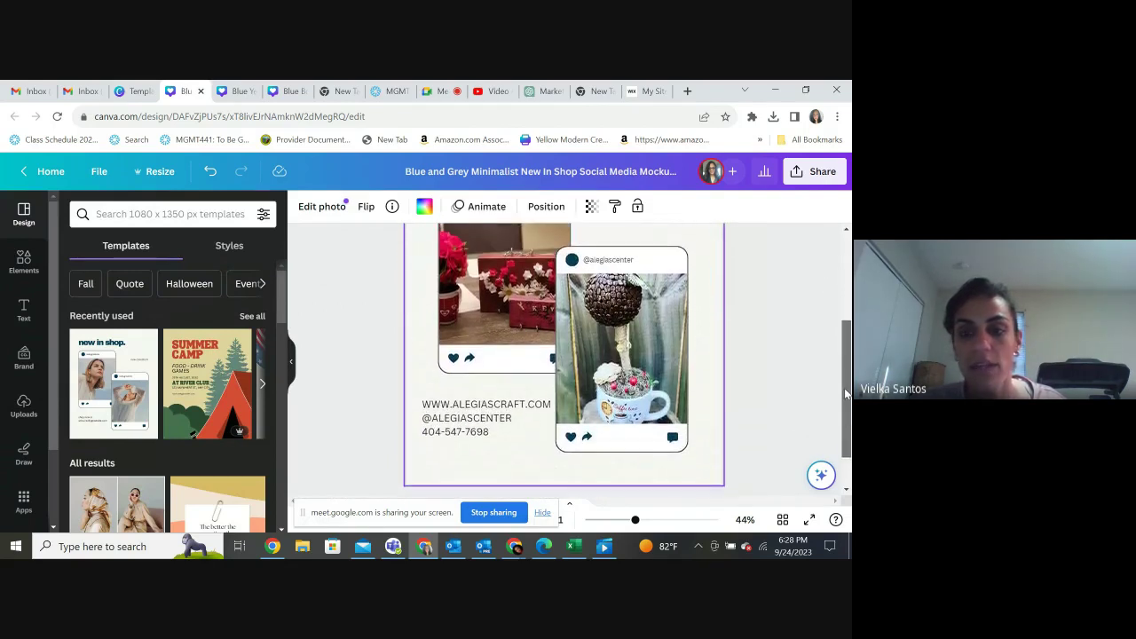
scroll(844, 388, "up", 1)
left_click(563, 270)
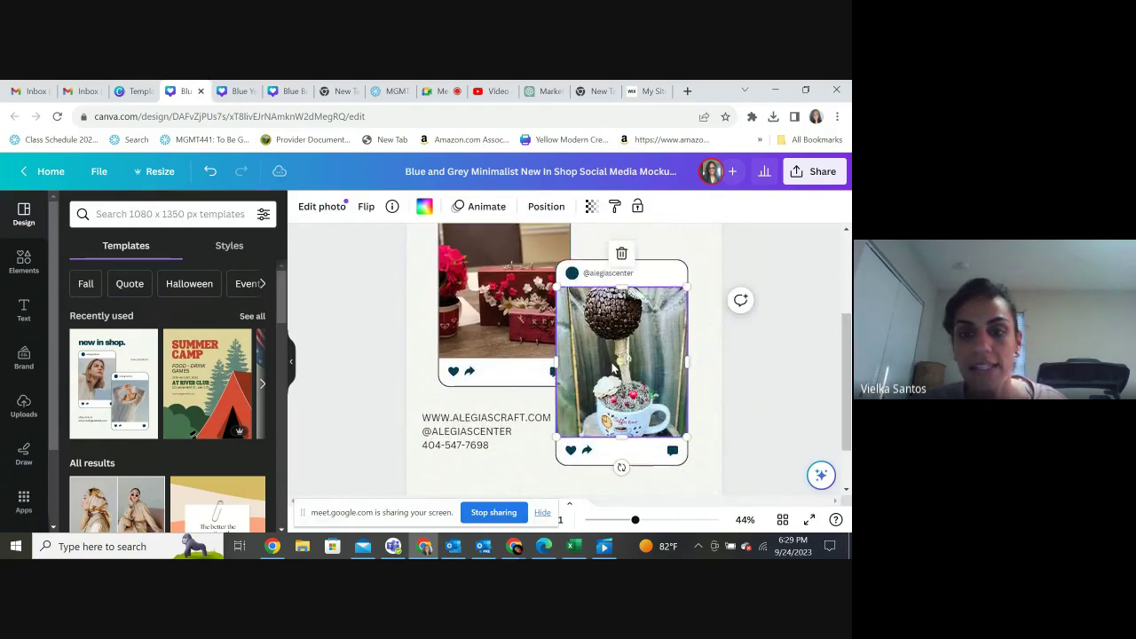
left_click(559, 263)
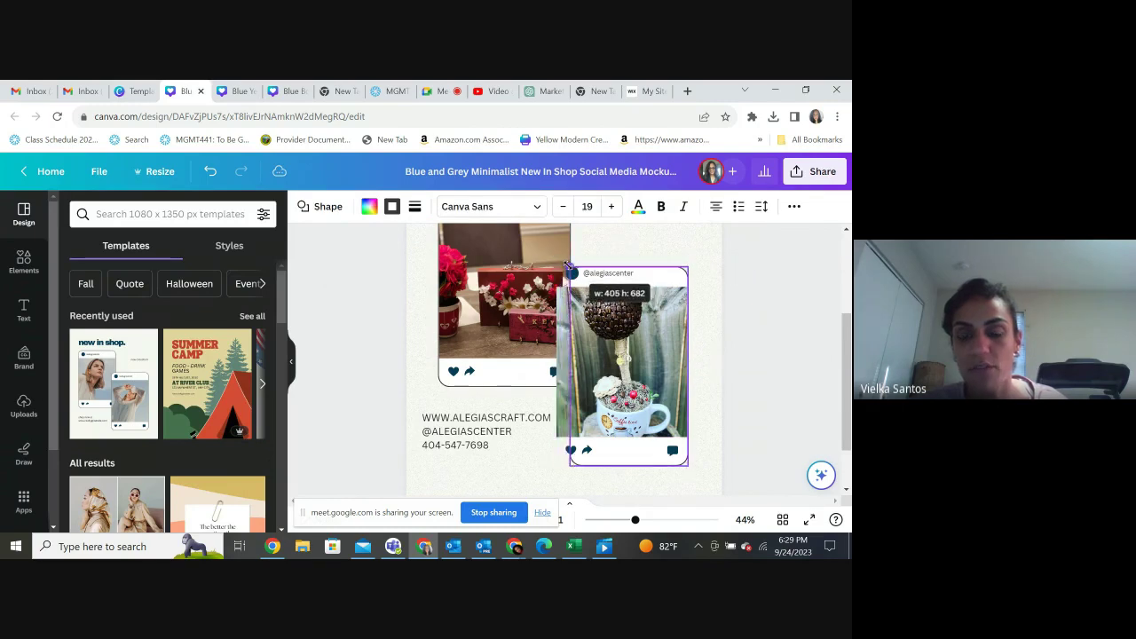
left_click(606, 342)
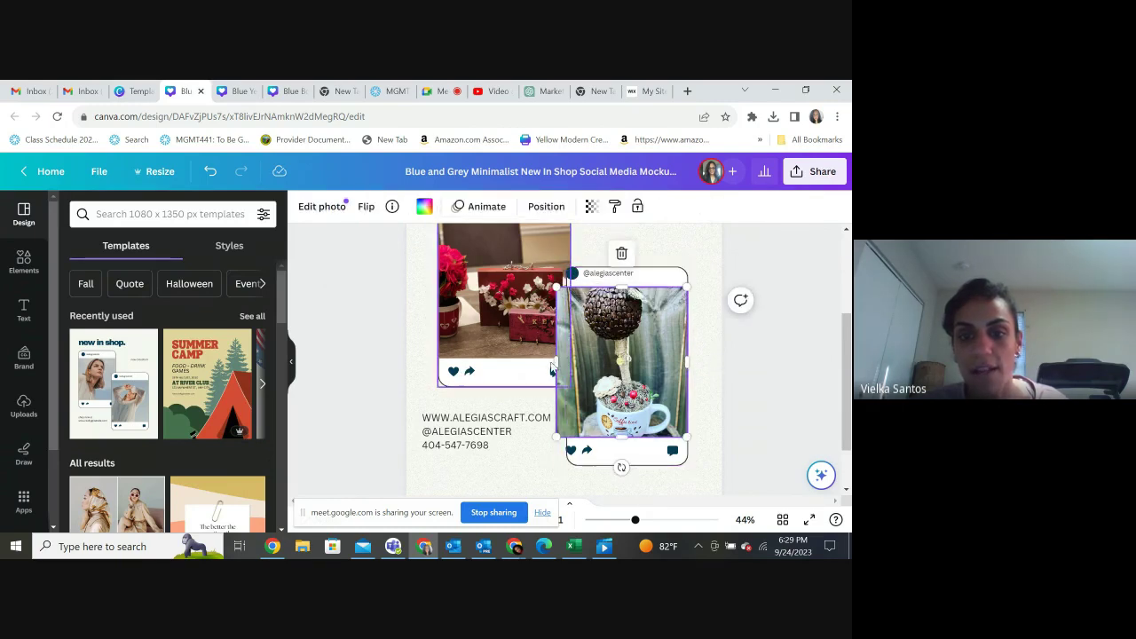
left_click_drag(557, 362, 564, 366)
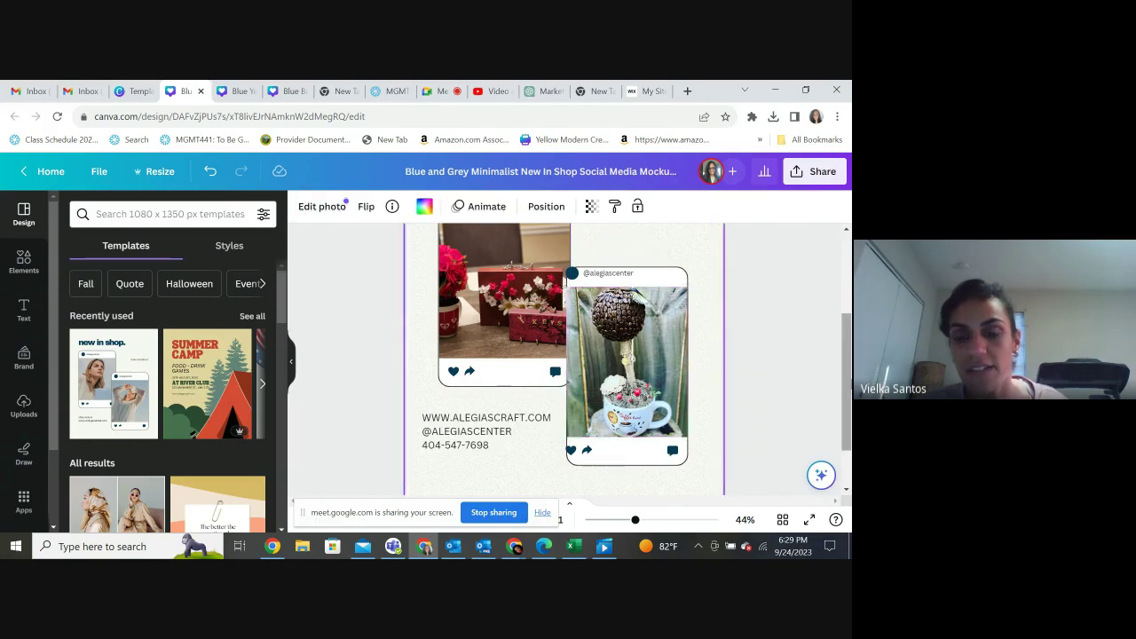
left_click_drag(846, 383, 845, 329)
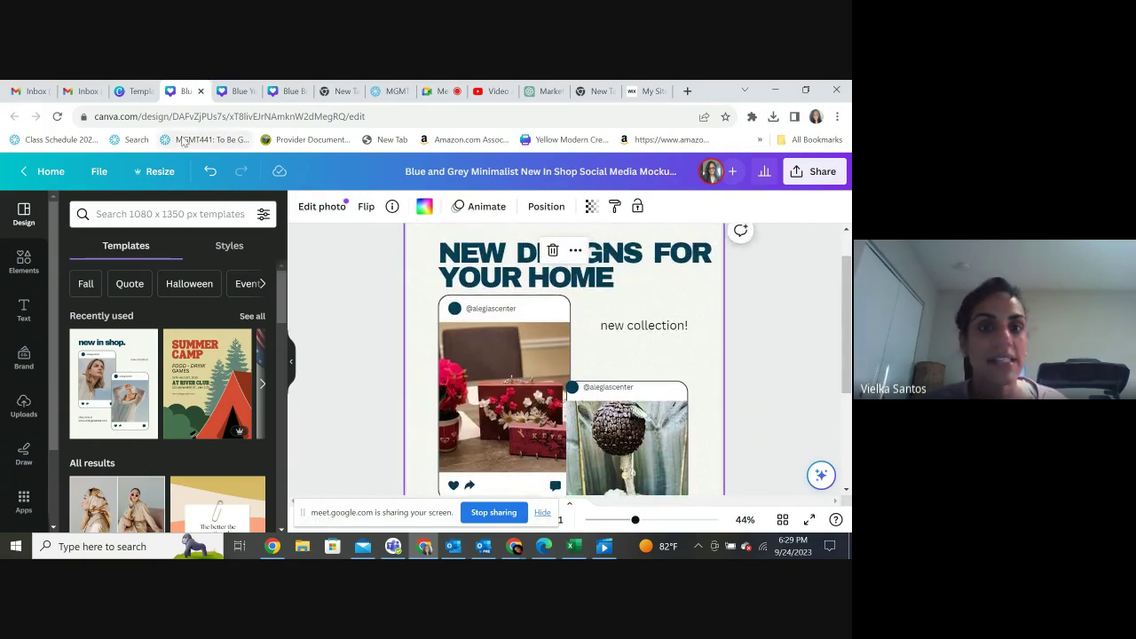
- Switch to the Google Meet call, choose to stay in the call, and go to the Canva template preview page
left_click(439, 90)
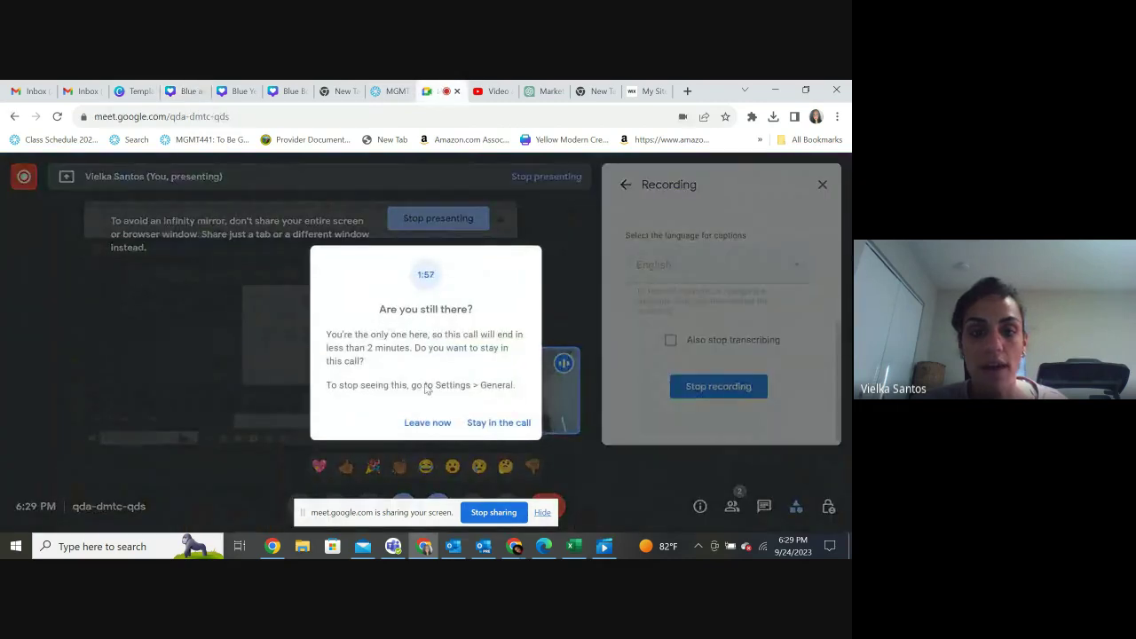
left_click(486, 424)
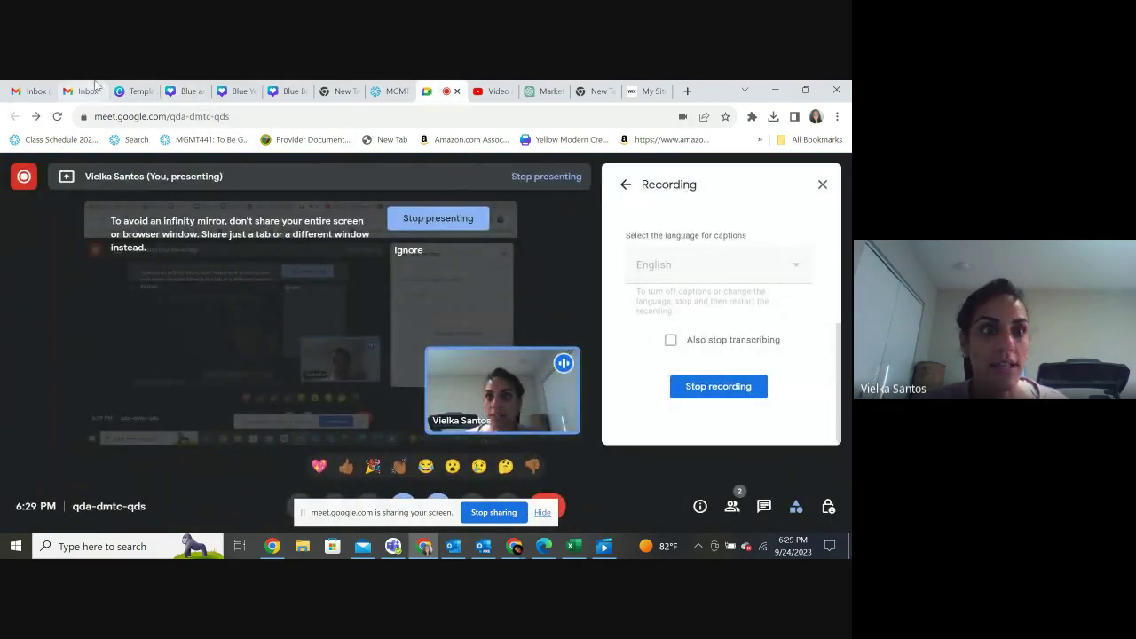
left_click(122, 86)
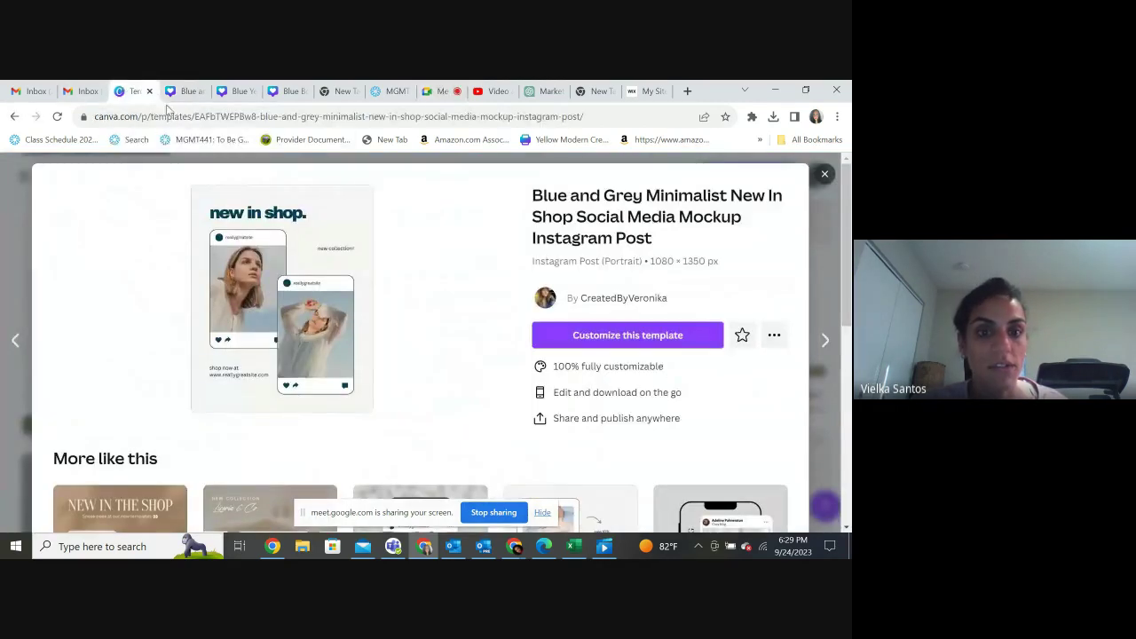
- Return to the Instagram post design and shift the lower post's dark blue profile circle slightly inward from the frame's left edge
left_click(184, 84)
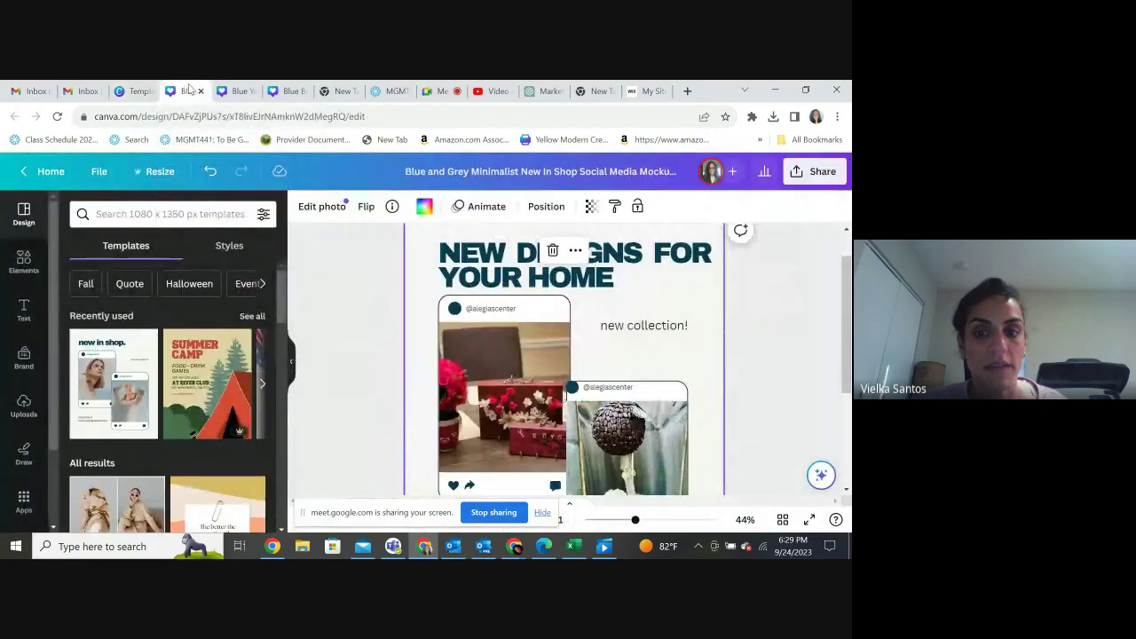
scroll(845, 302, "up", 1)
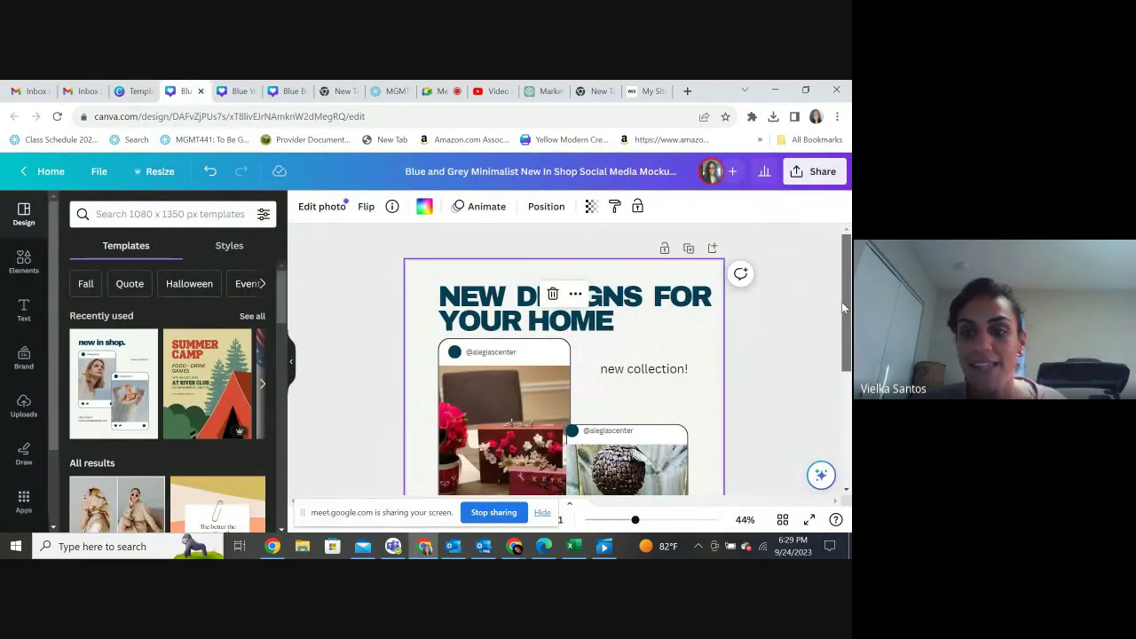
left_click_drag(843, 306, 848, 397)
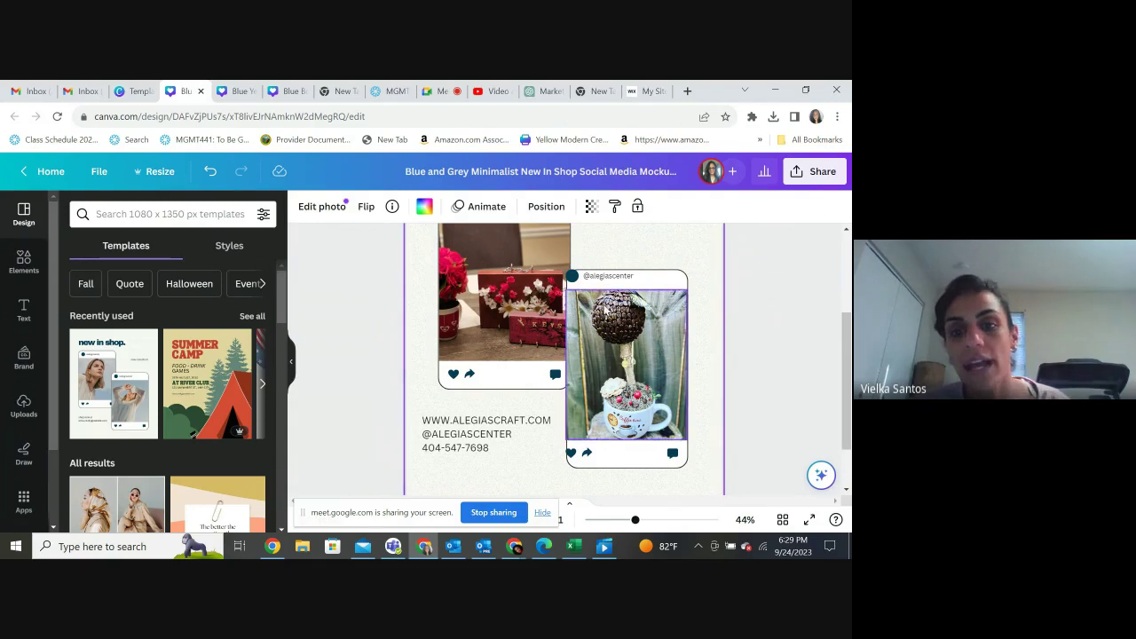
left_click(572, 276)
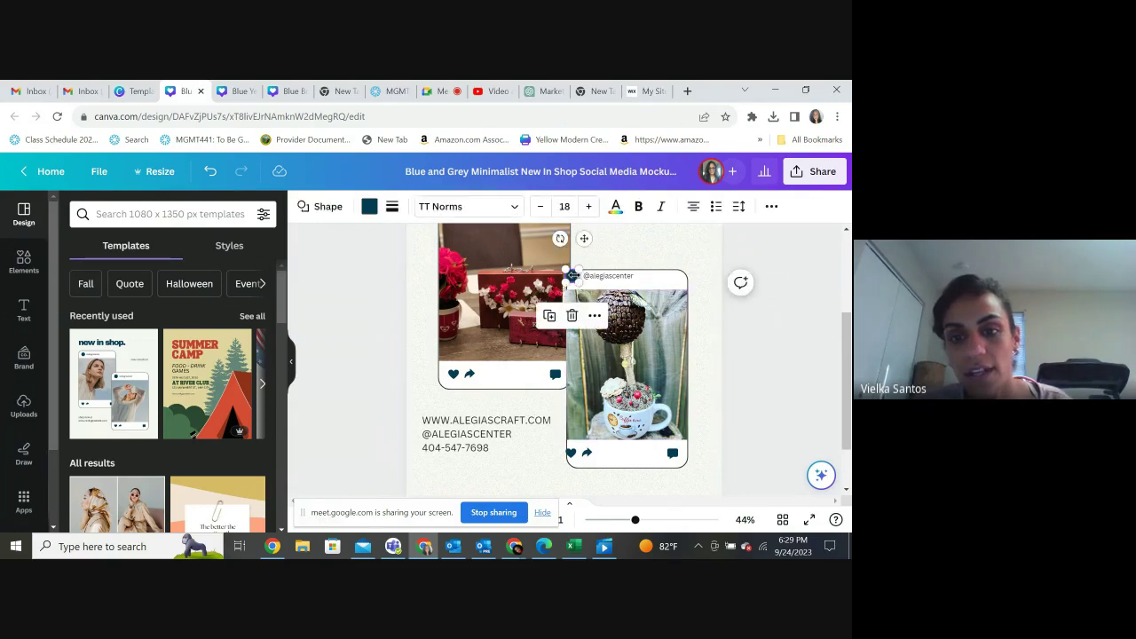
left_click_drag(573, 276, 572, 276)
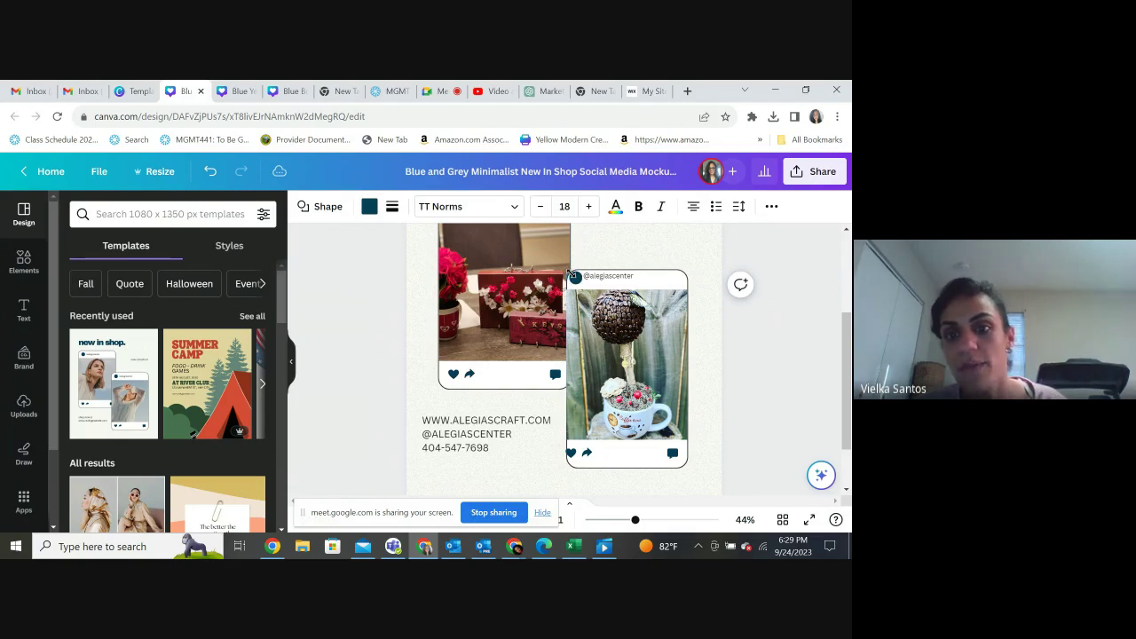
- Recolor the "NEW DESIGNS FOR YOUR HOME" heading with the dark red from the Alegias Center & Crafts Palette
left_click_drag(842, 386, 841, 347)
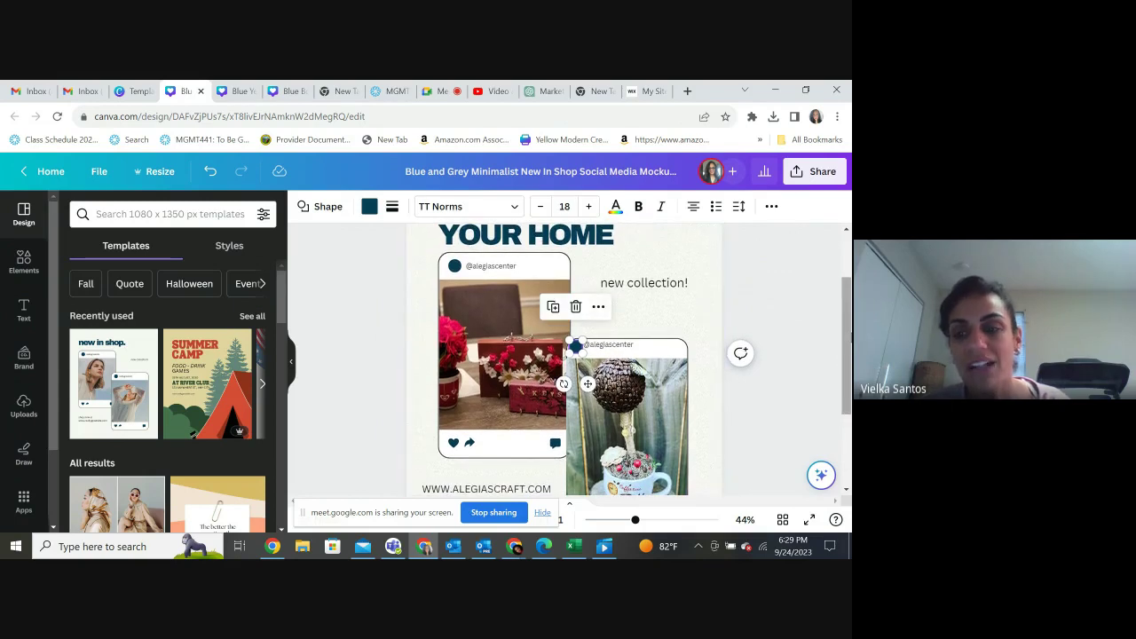
scroll(841, 347, "up", 2)
left_click(593, 293)
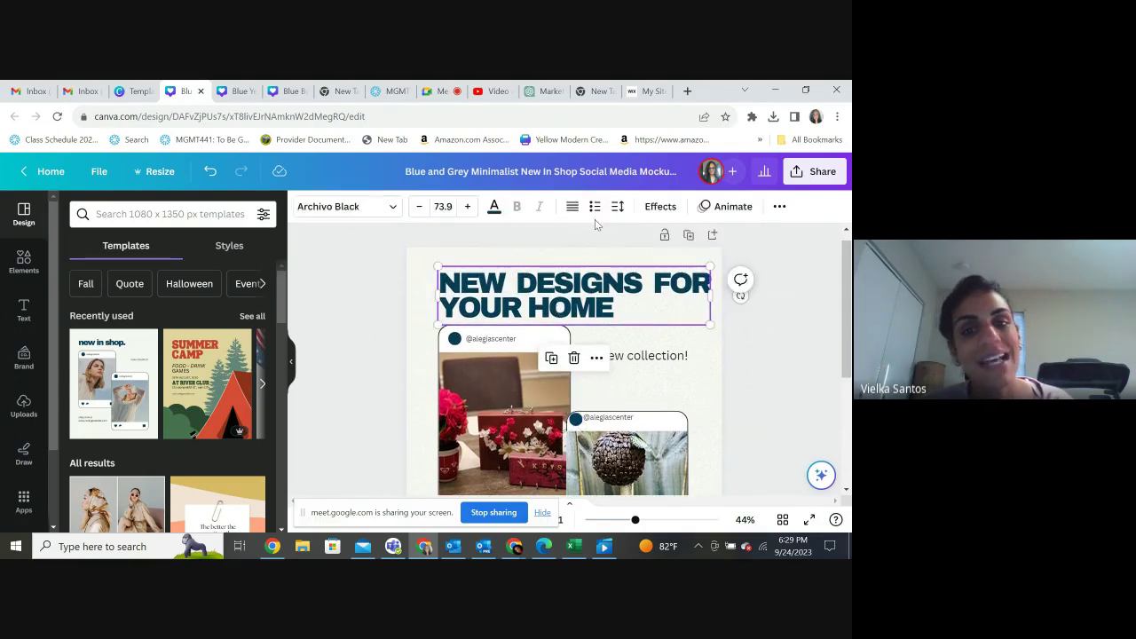
left_click(495, 205)
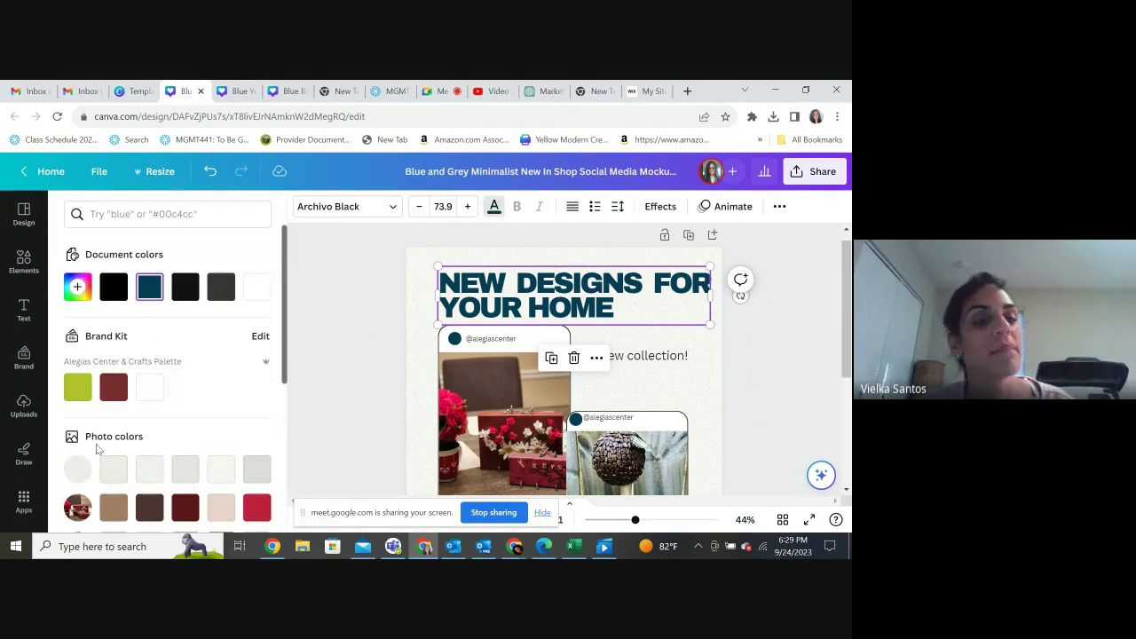
left_click(114, 388)
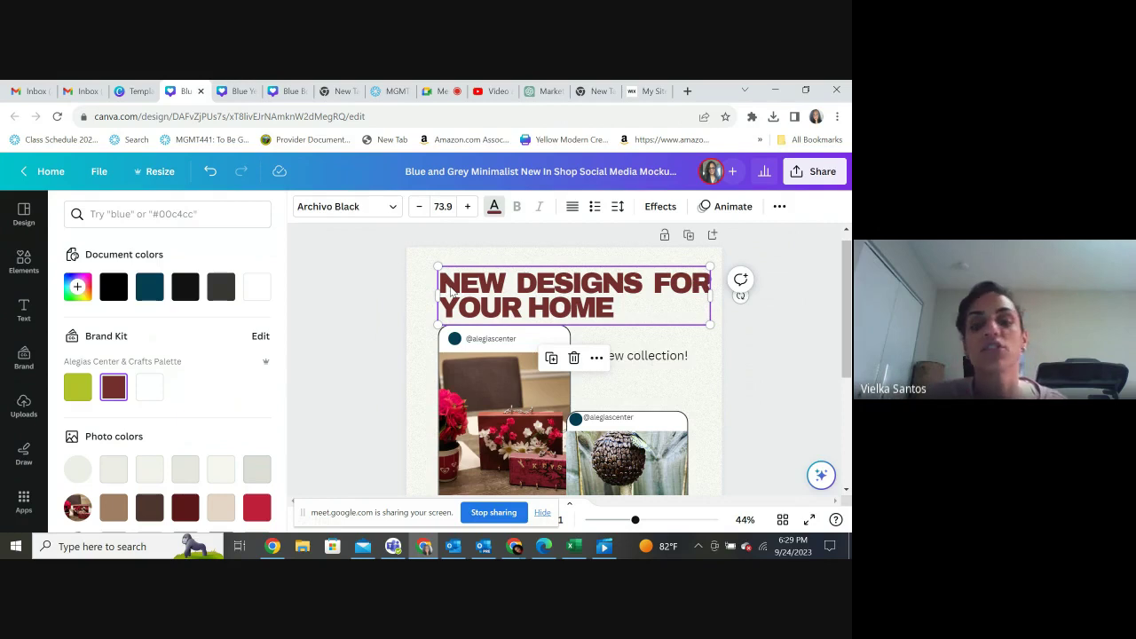
- Make the website, handle and phone number text block bold
left_click_drag(842, 268, 844, 337)
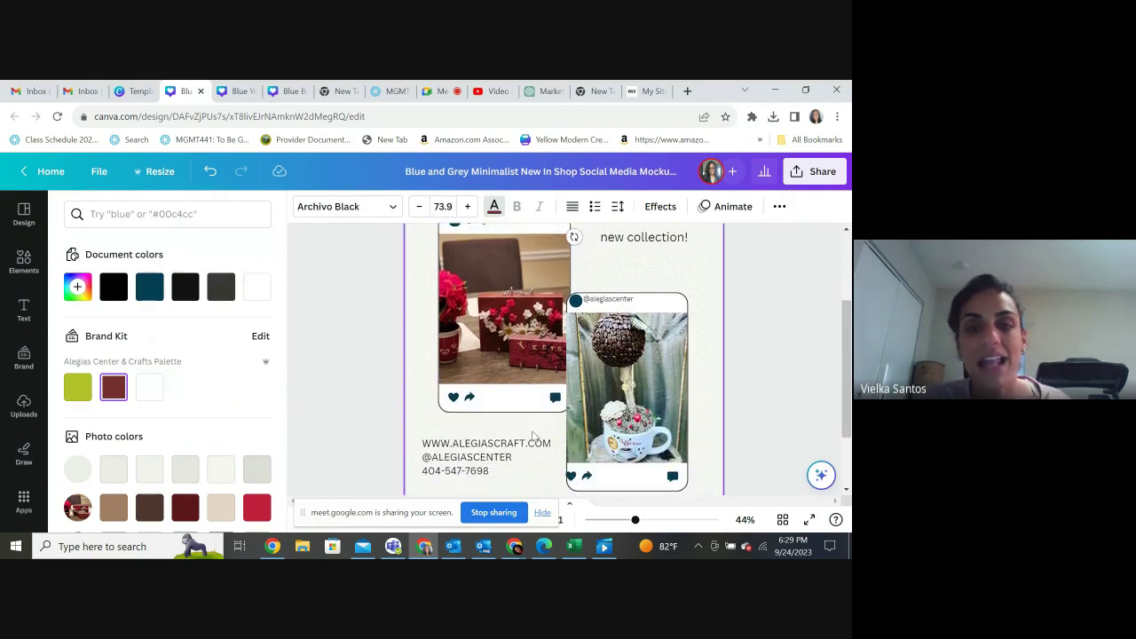
left_click(489, 443)
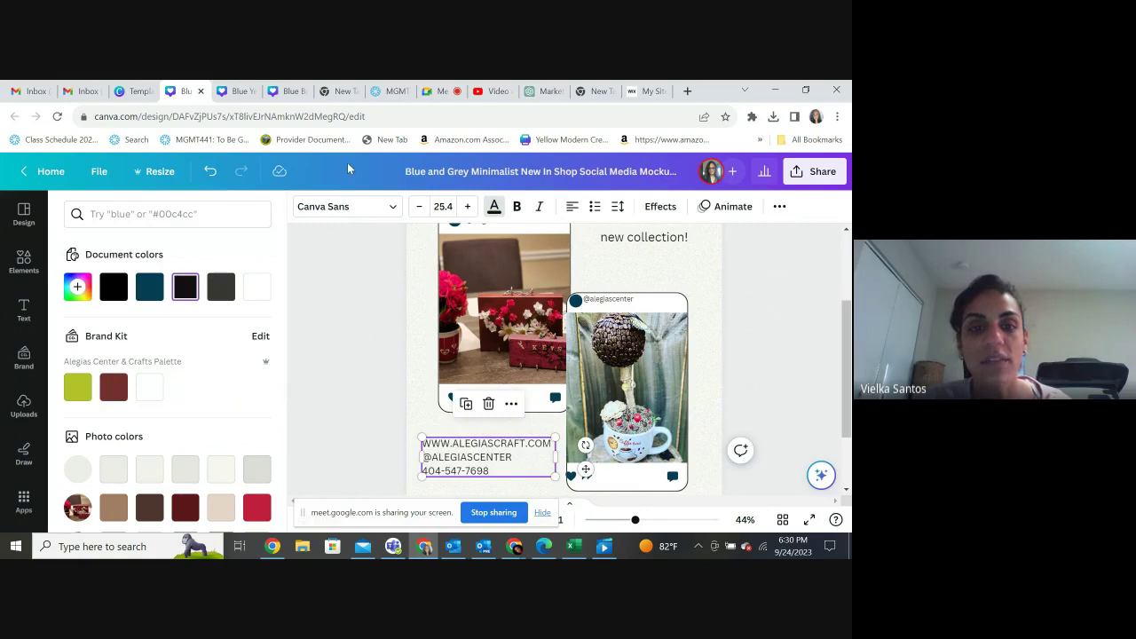
left_click(518, 206)
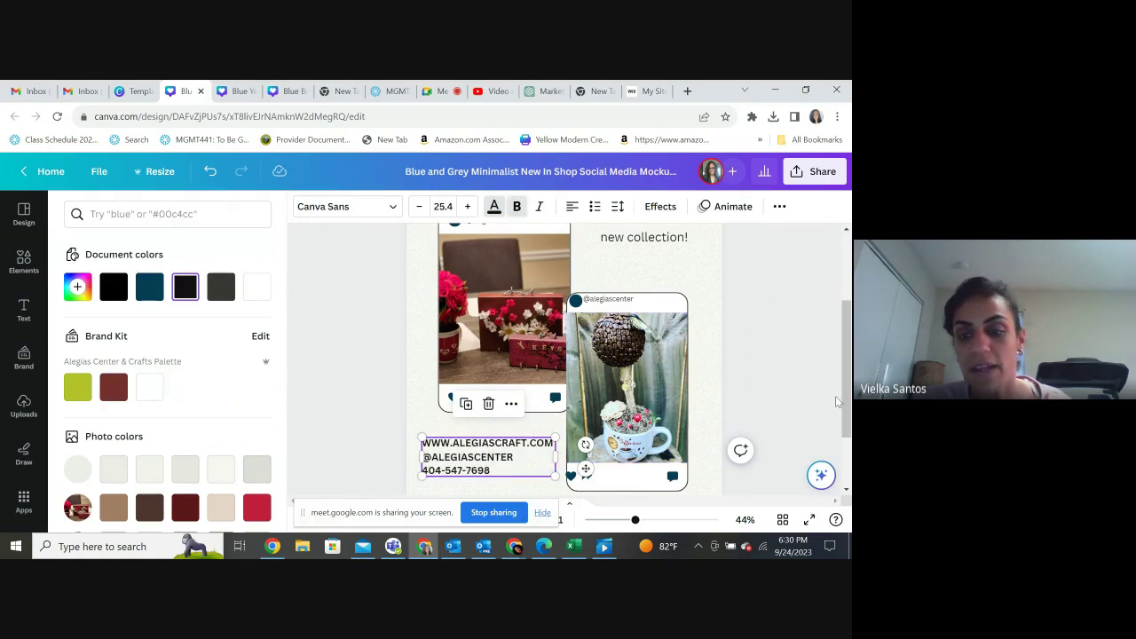
- Shift the lower post's heart icon slightly inward and crop both sides of the teacup photo so they sit inside the white frame
mouse_move(847, 408)
left_mouse_down()
mouse_move(847, 452)
mouse_move(846, 346)
mouse_move(849, 420)
left_mouse_up()
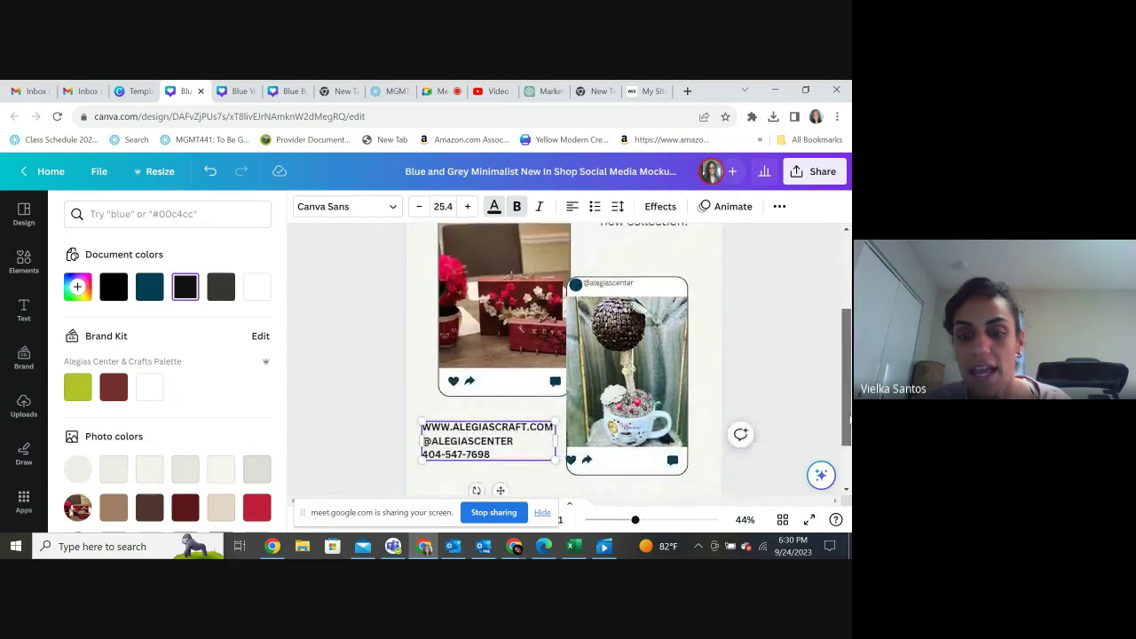
left_click(570, 459)
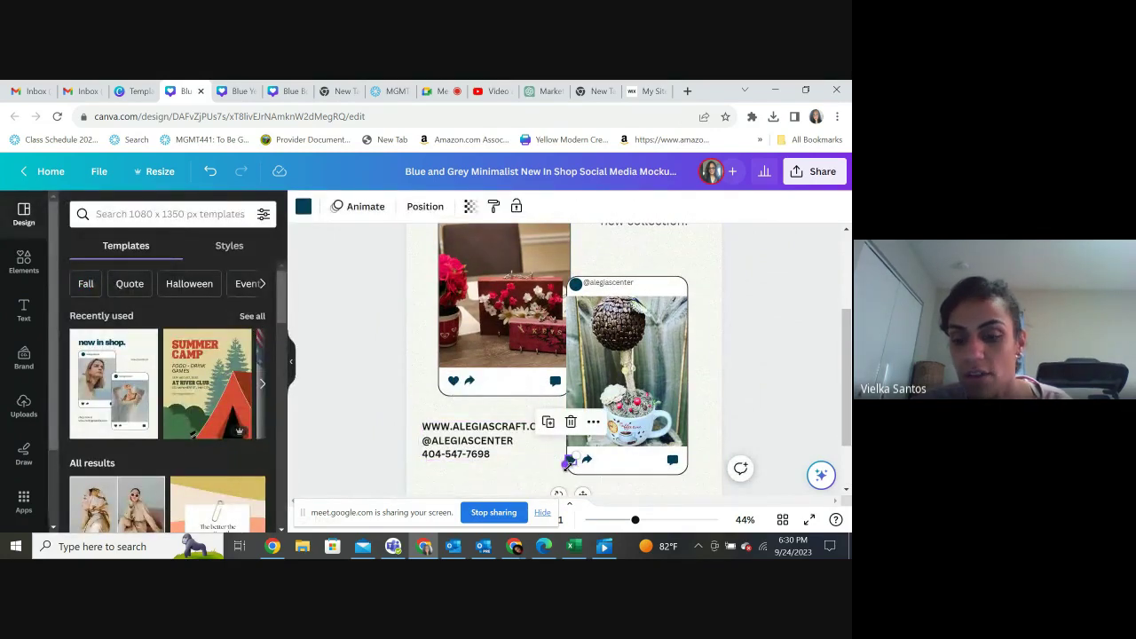
left_click_drag(565, 463, 567, 467)
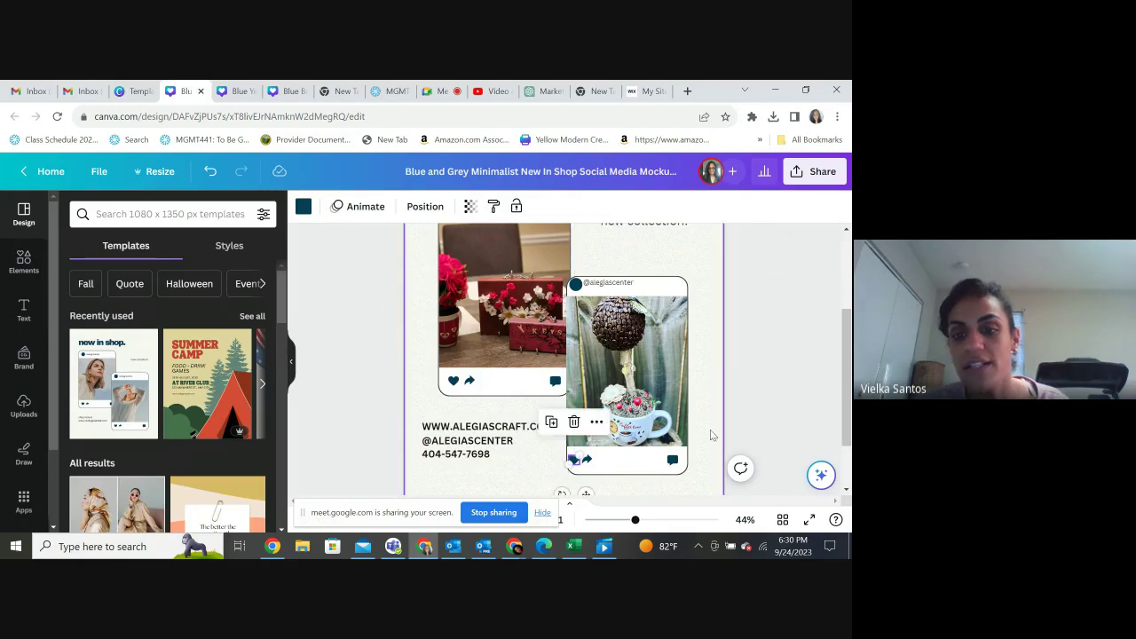
left_click(632, 383)
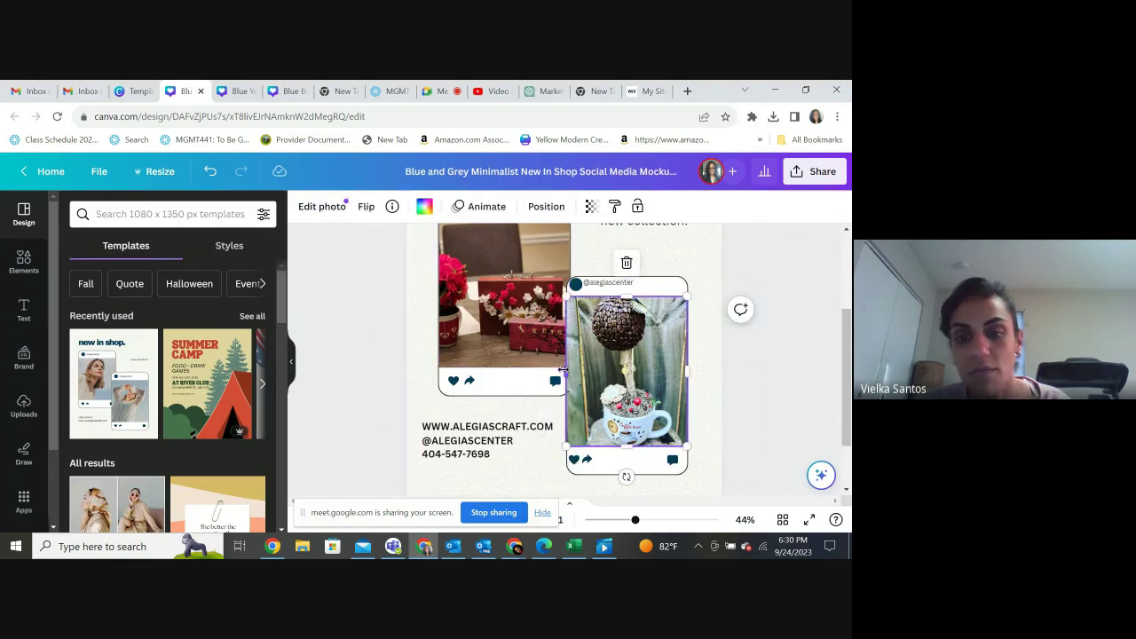
left_click_drag(565, 373, 569, 372)
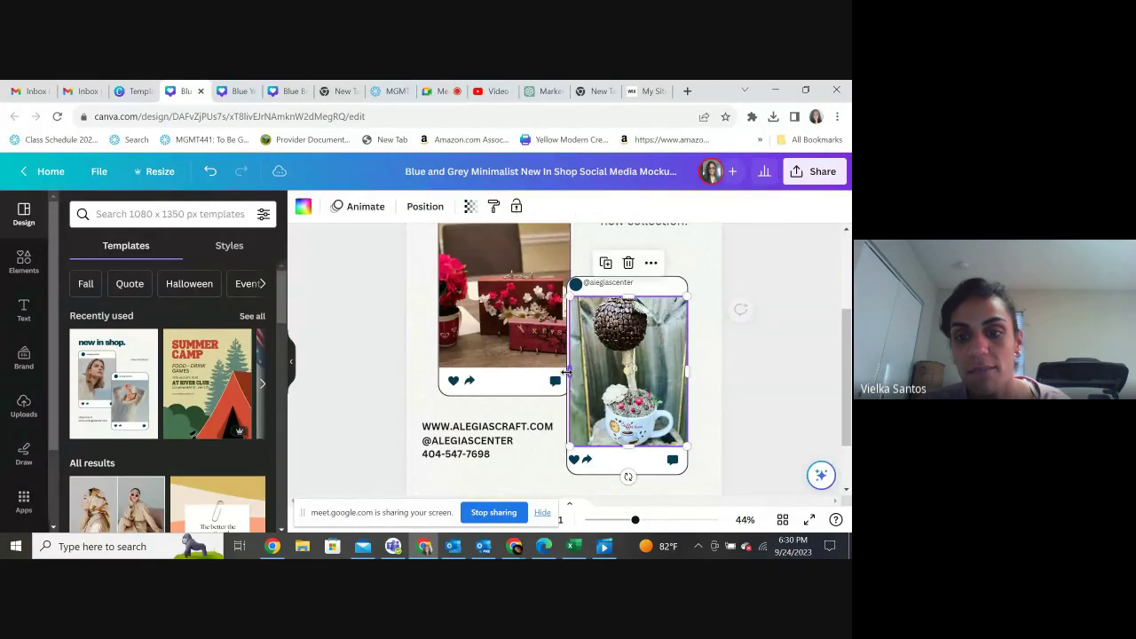
left_click_drag(684, 371, 678, 373)
left_click(456, 338)
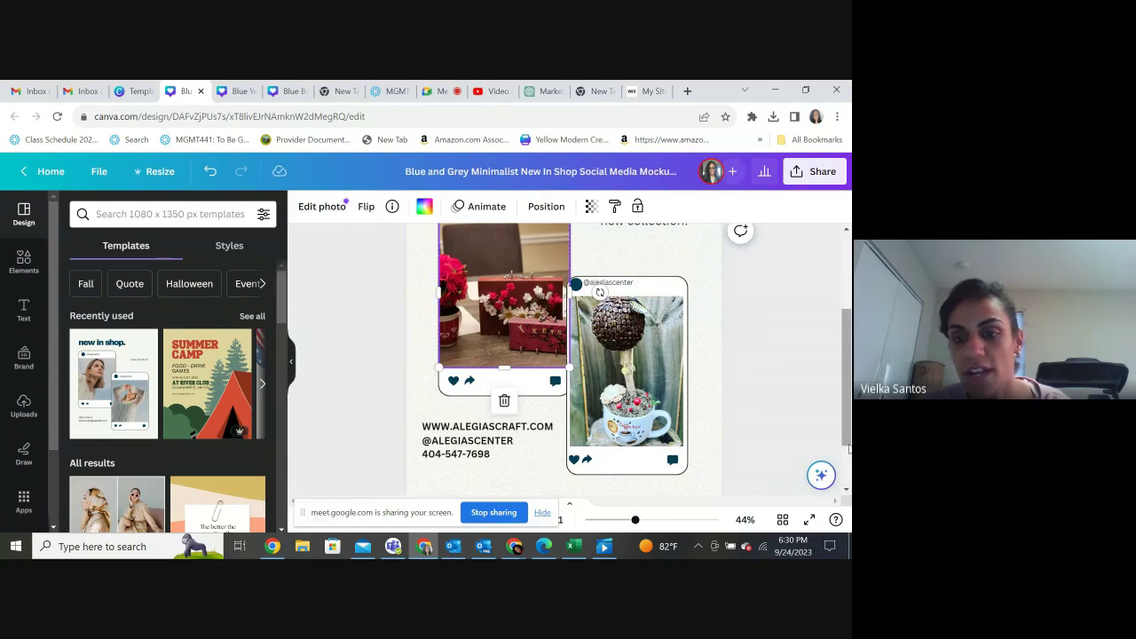
left_click_drag(849, 448, 849, 419)
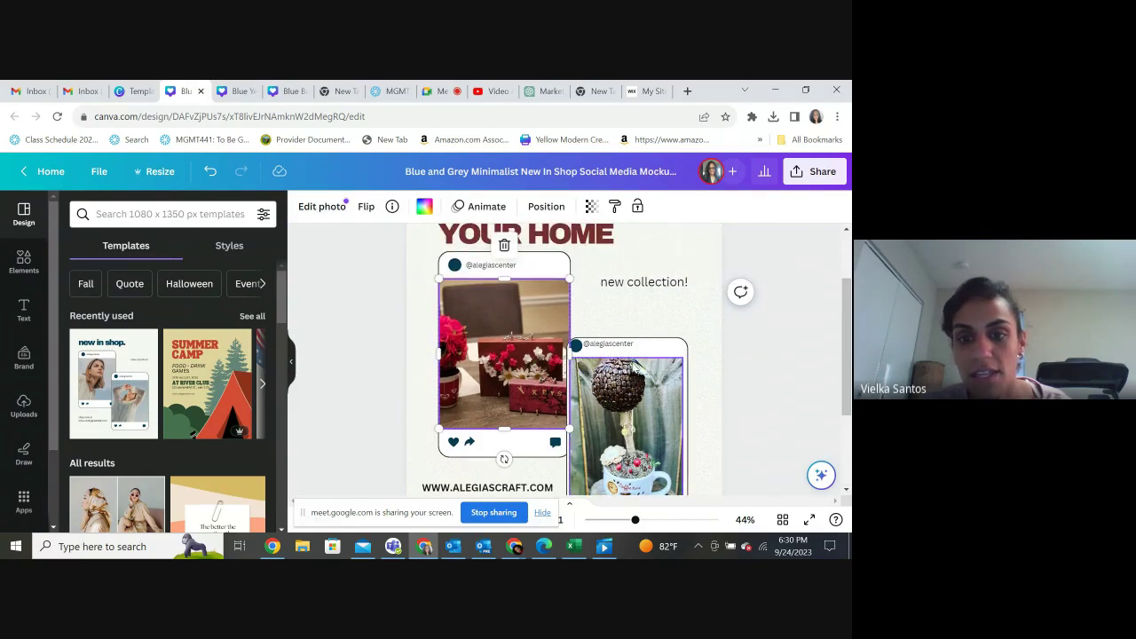
left_click(620, 346)
left_click_drag(619, 349, 619, 351)
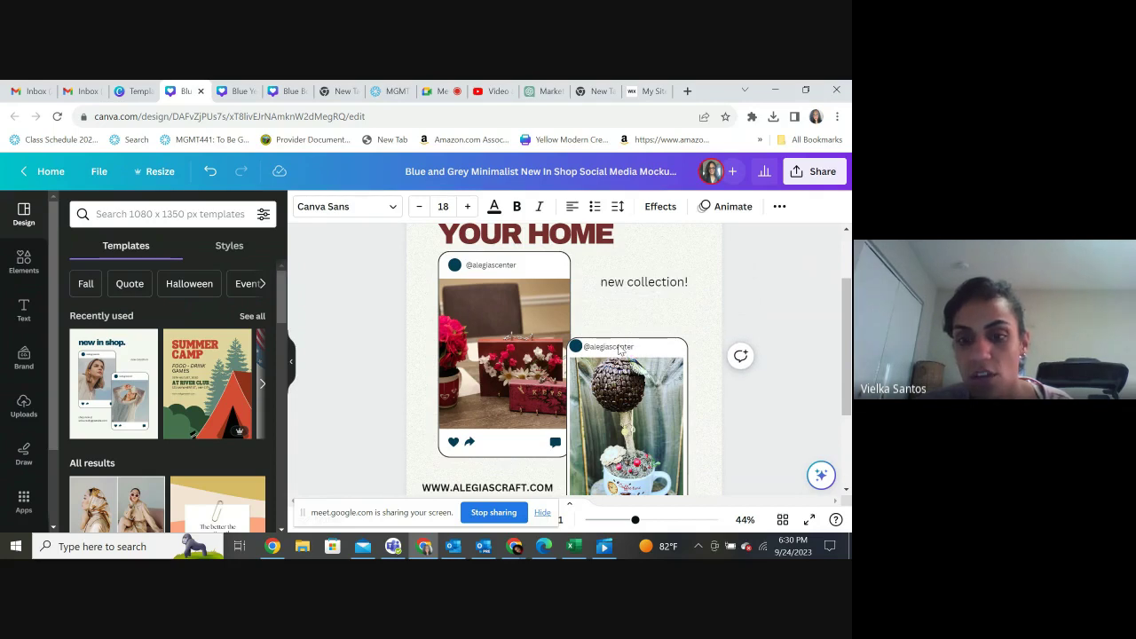
left_click(619, 350)
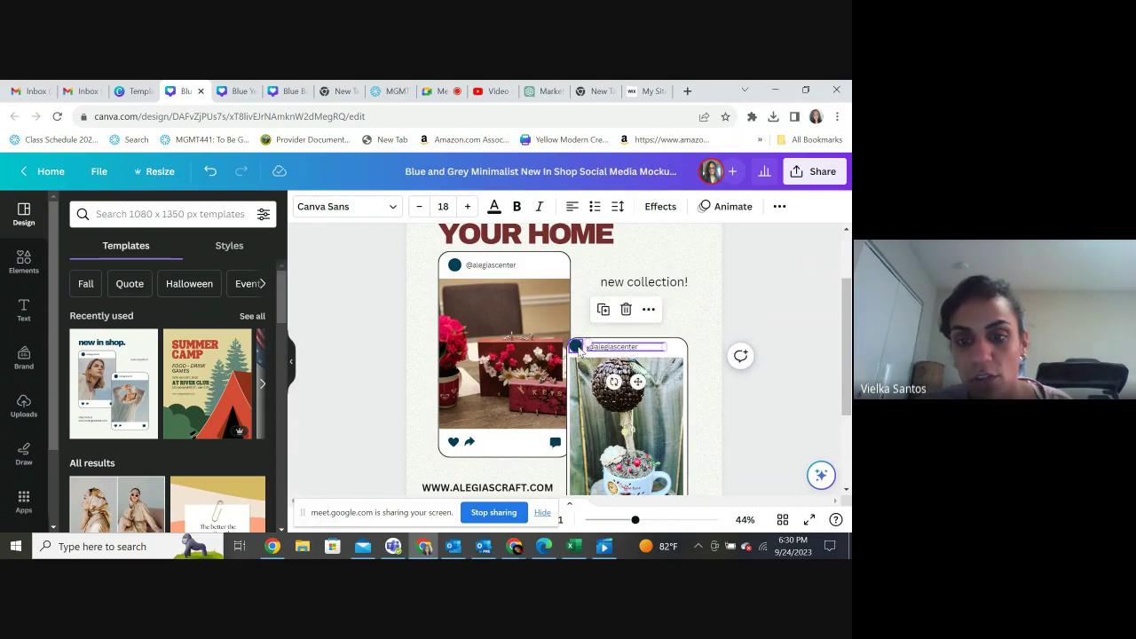
left_click(577, 347)
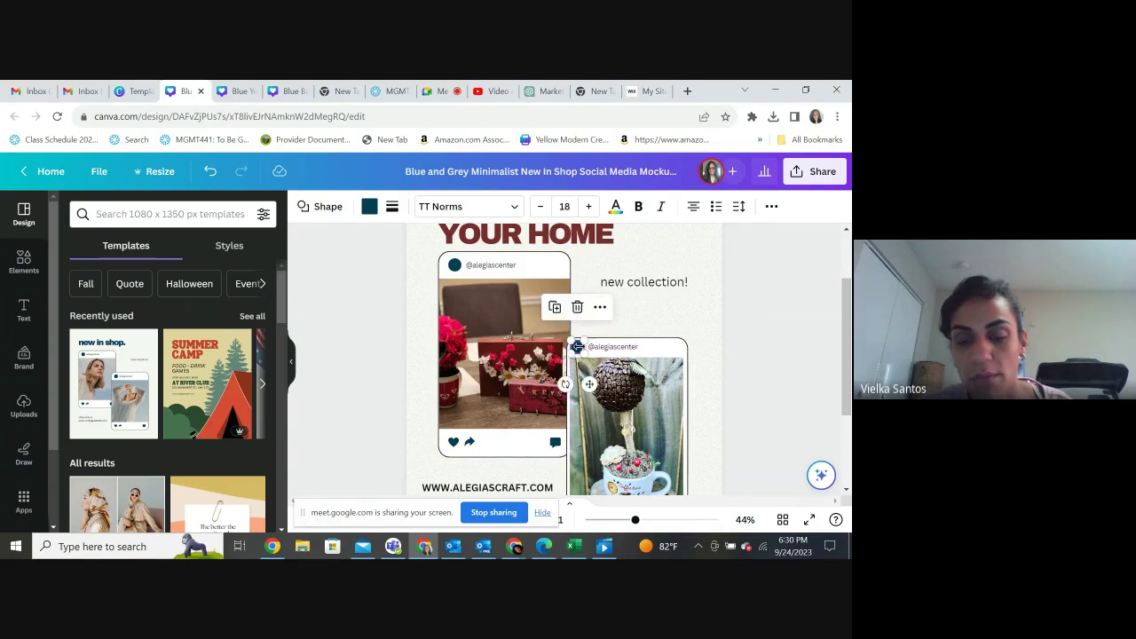
left_click(623, 315)
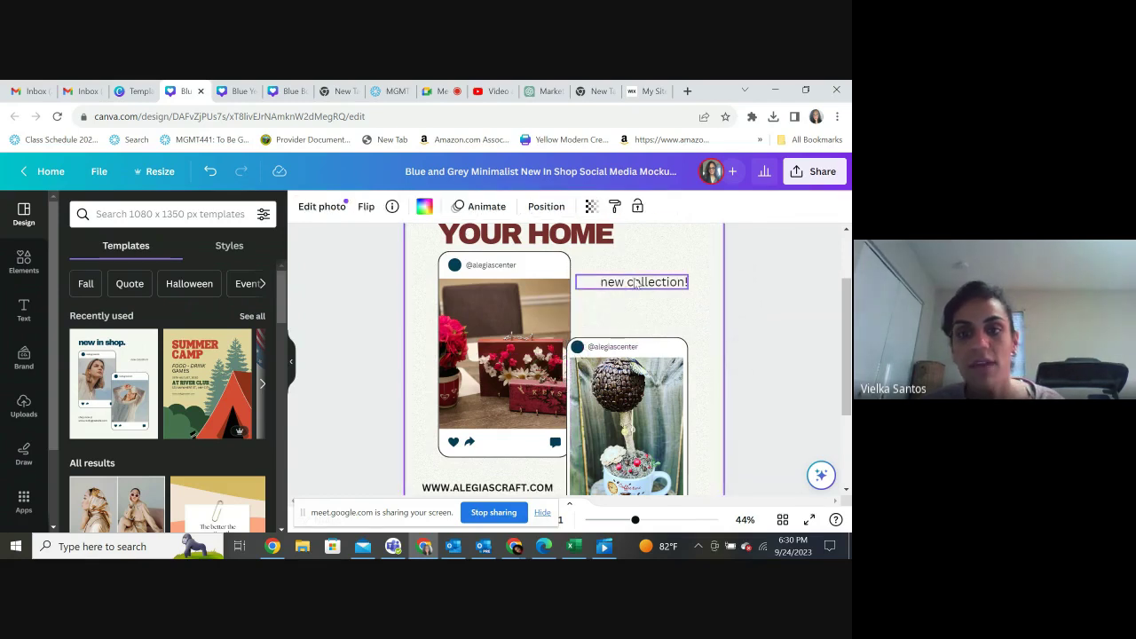
- Make the "new collection!" text bold and replace it with "Handmade with love & Natural Elements"
left_click(637, 284)
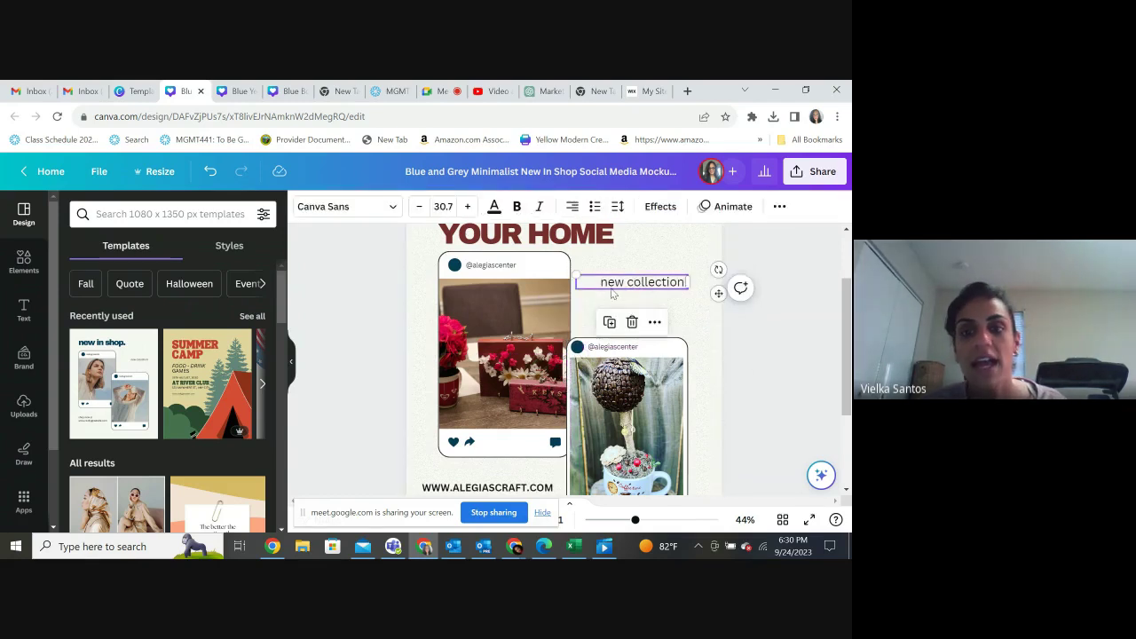
left_click(516, 206)
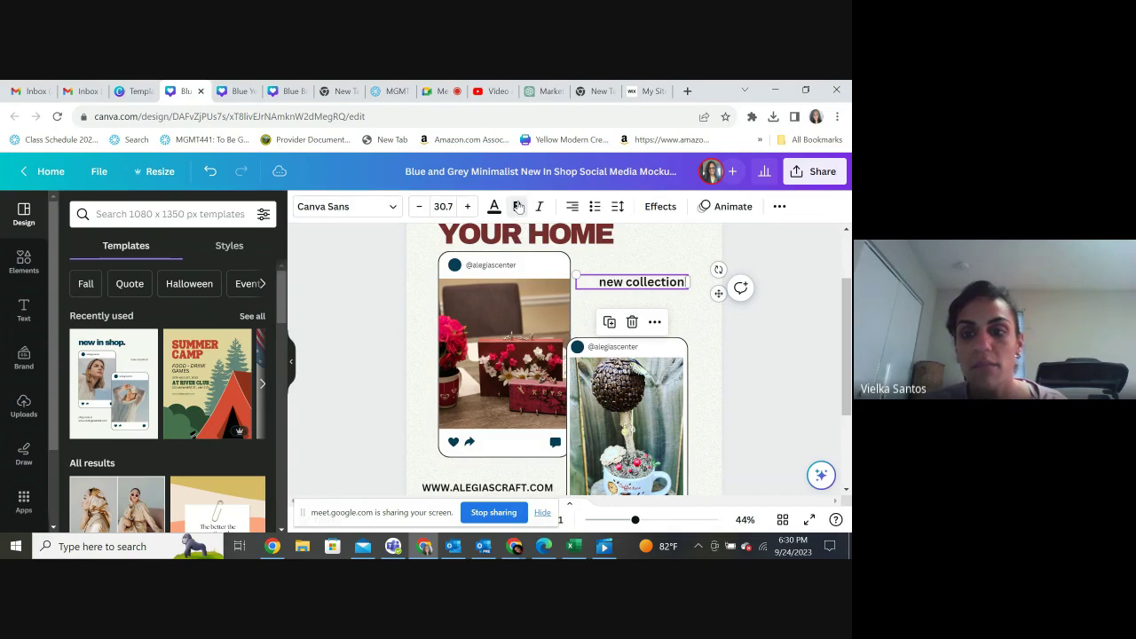
double_click(599, 283)
key("BackSpace")
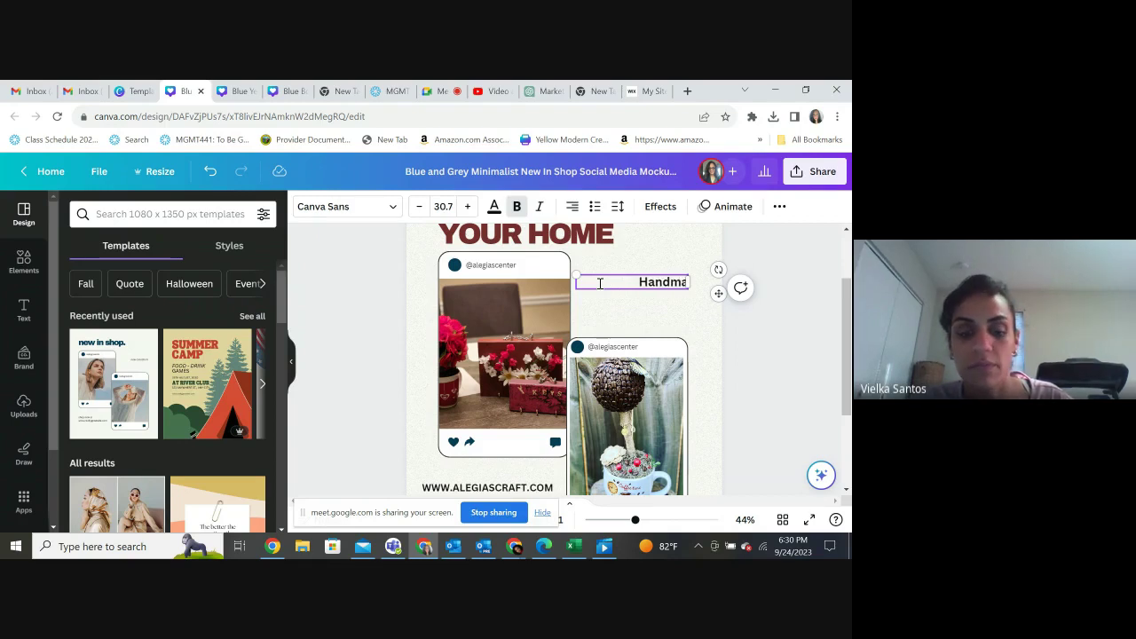
type("de with ")
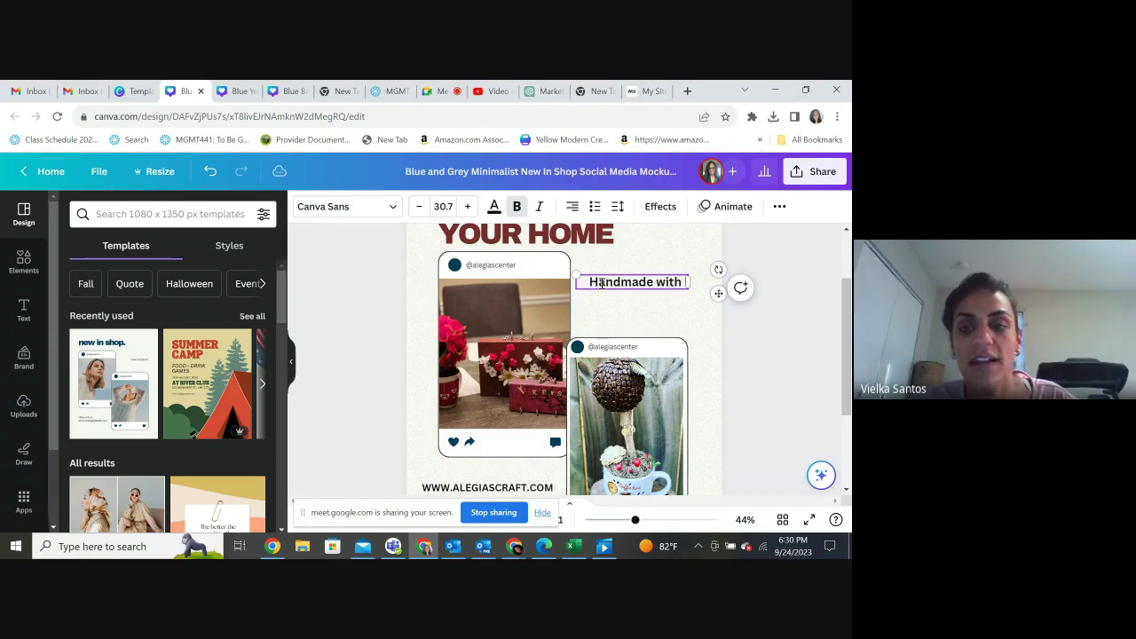
type("love & N")
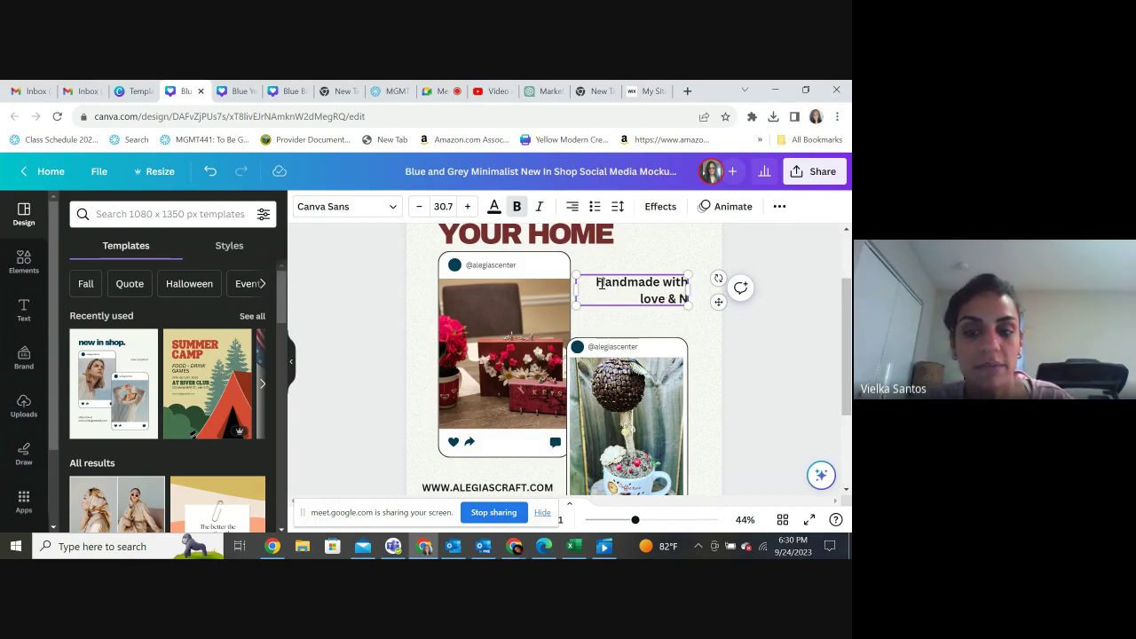
type("atural Elements")
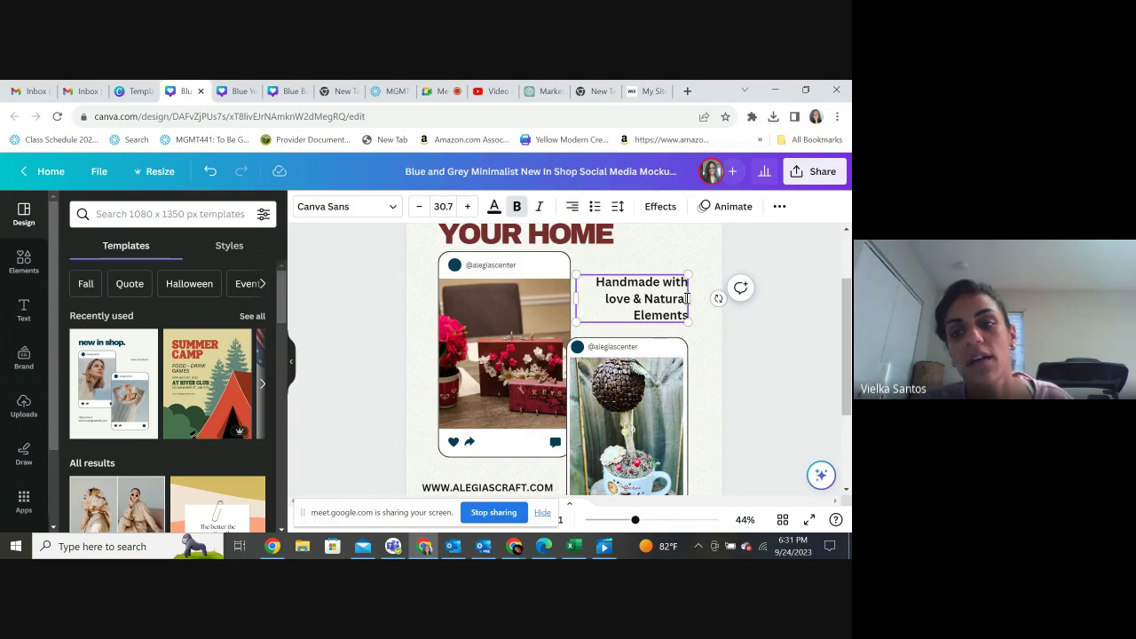
- Widen the "Handmade with love & Natural Elements" text box slightly and left-align its text
left_click_drag(688, 298, 692, 298)
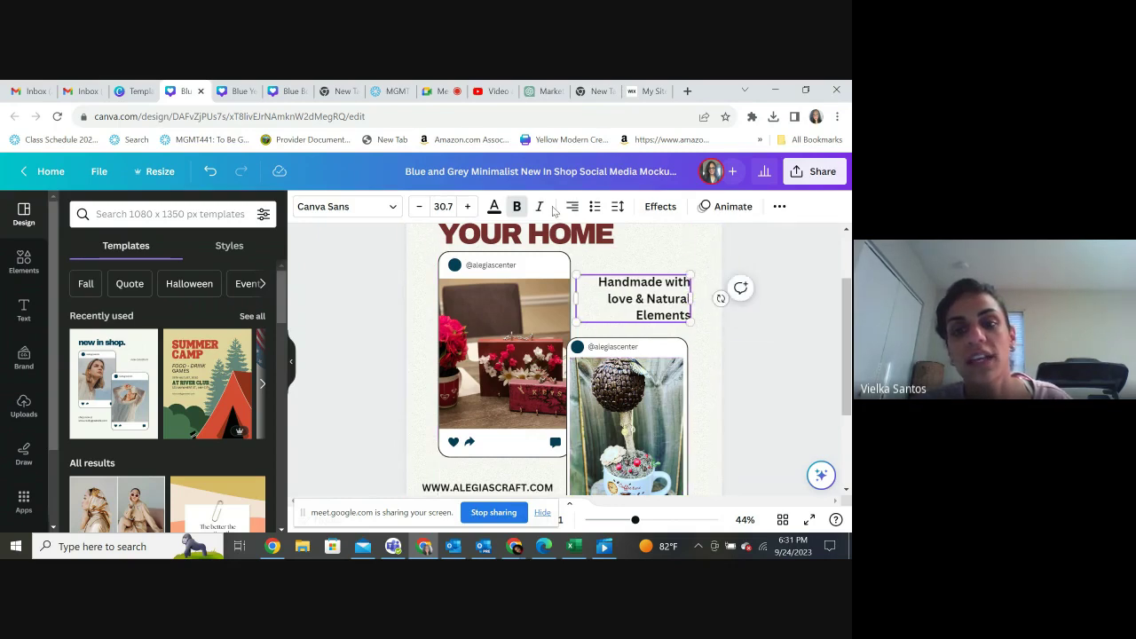
left_click(568, 207)
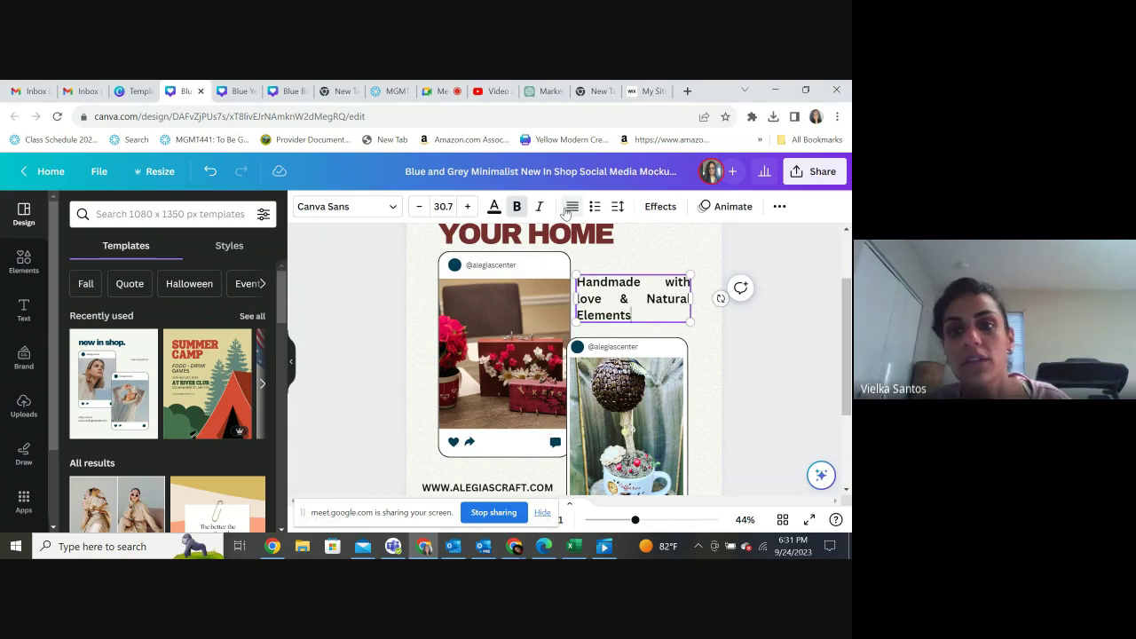
left_click(571, 210)
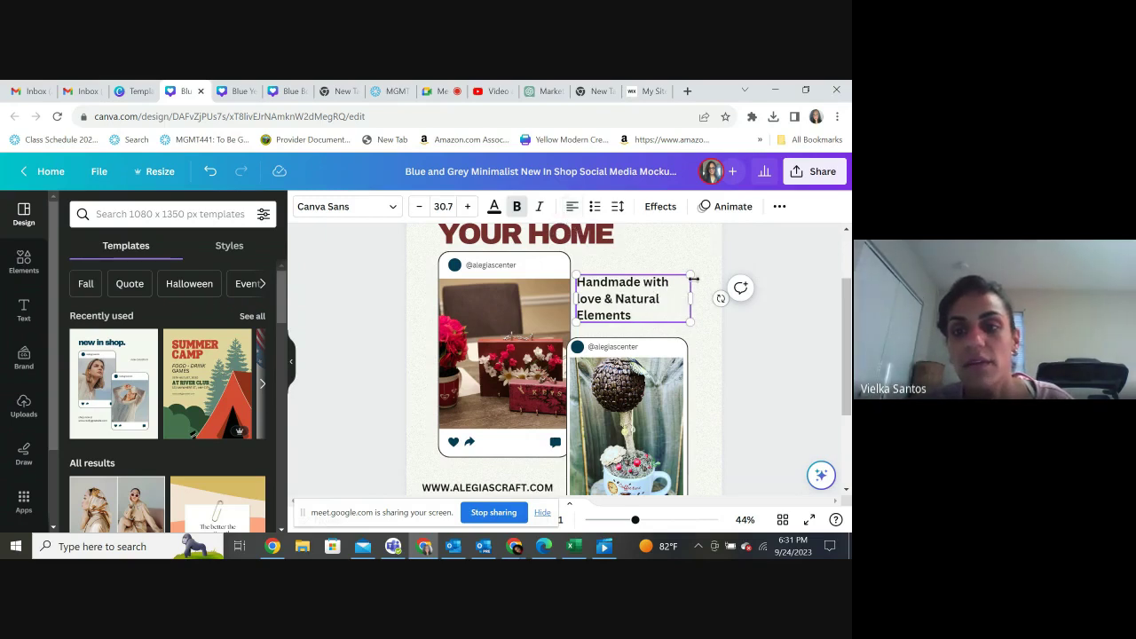
left_click(692, 248)
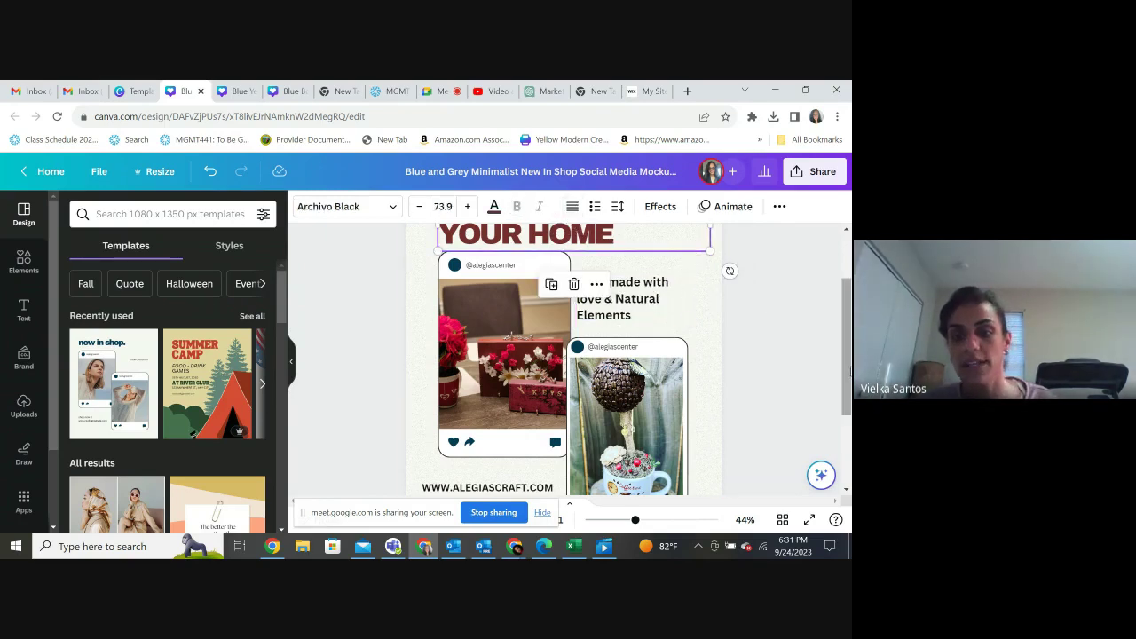
scroll(848, 279, "up", 2)
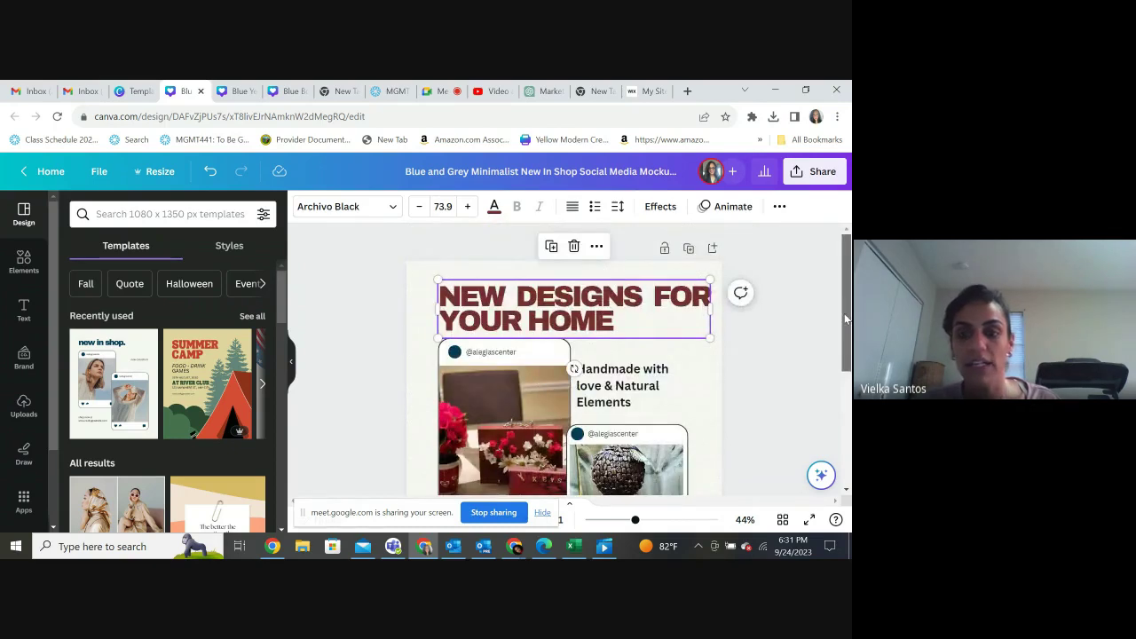
scroll(845, 320, "down", 5)
scroll(846, 320, "up", 4)
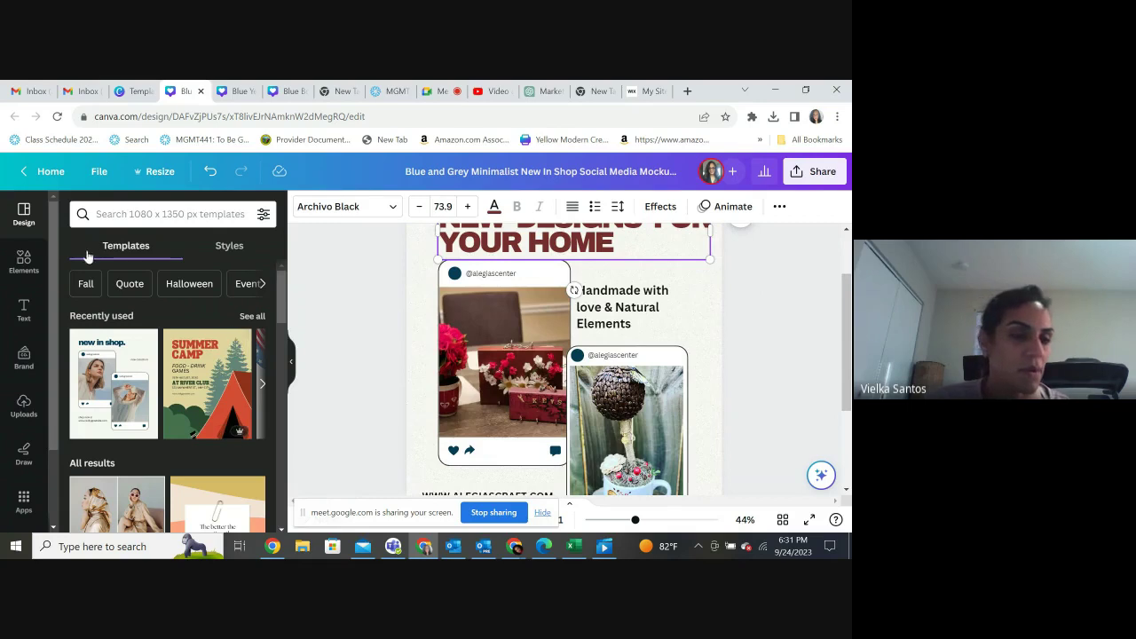
- Open the uploaded images library and view the file upload dialog, closing it without choosing a file
left_click(26, 261)
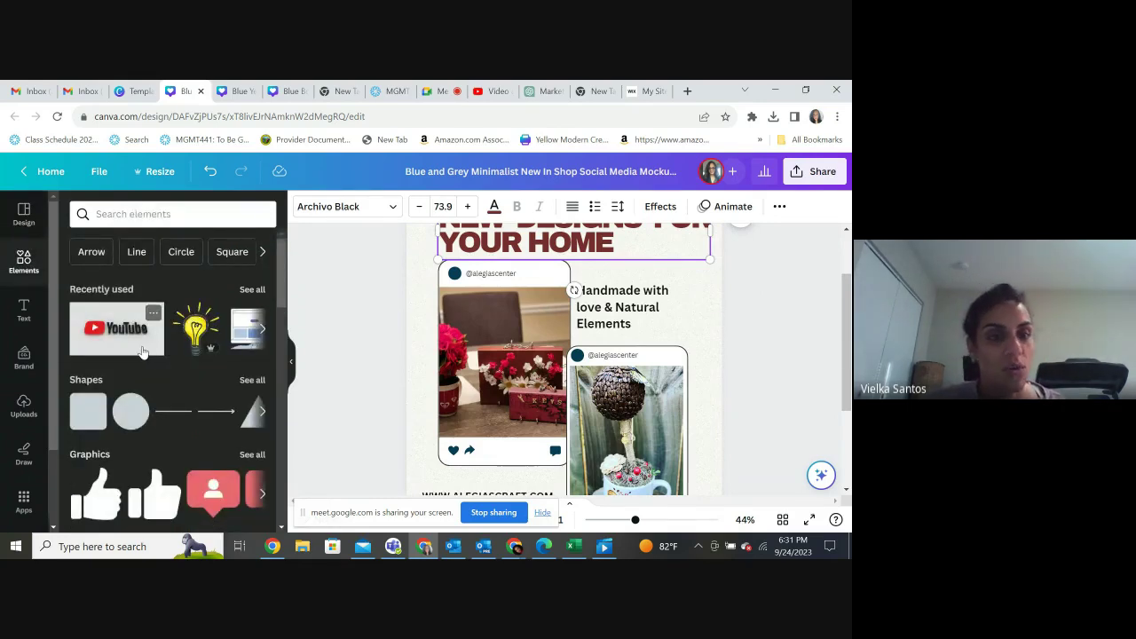
left_click(23, 406)
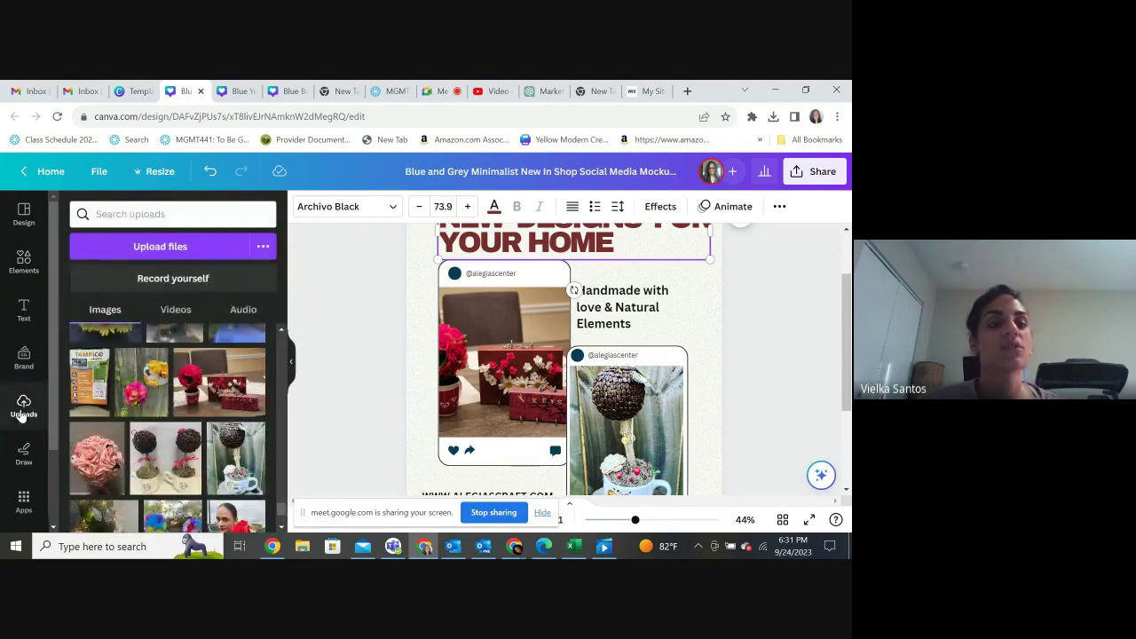
left_click(164, 247)
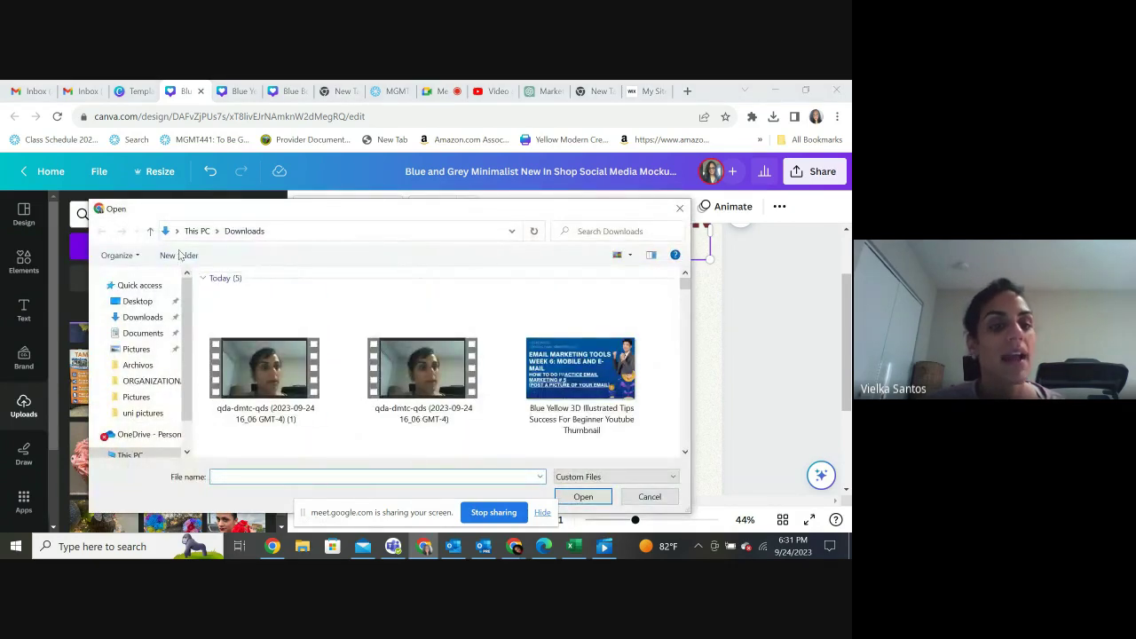
left_click(681, 211)
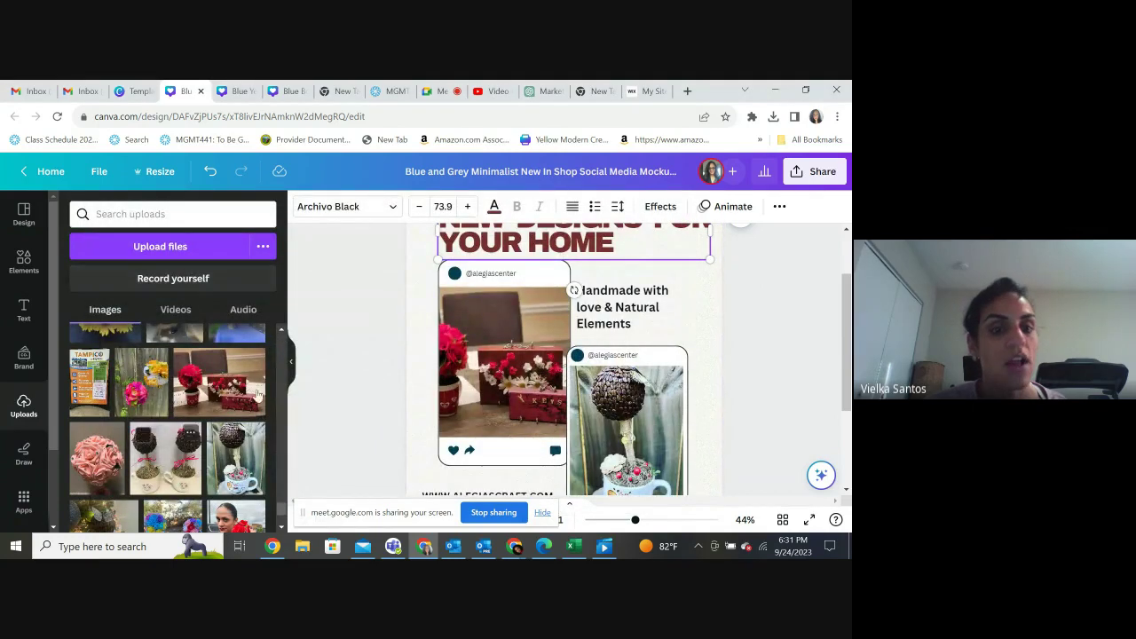
- Look through the uploaded images for the Alegia's logo
left_click_drag(283, 352, 291, 530)
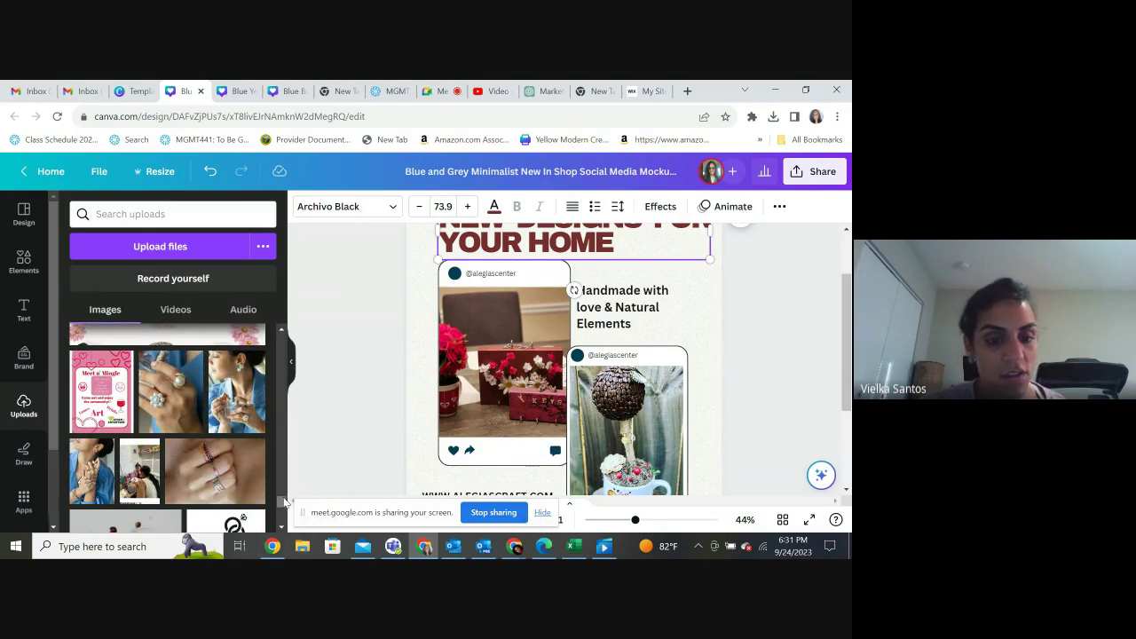
scroll(284, 503, "down", 2)
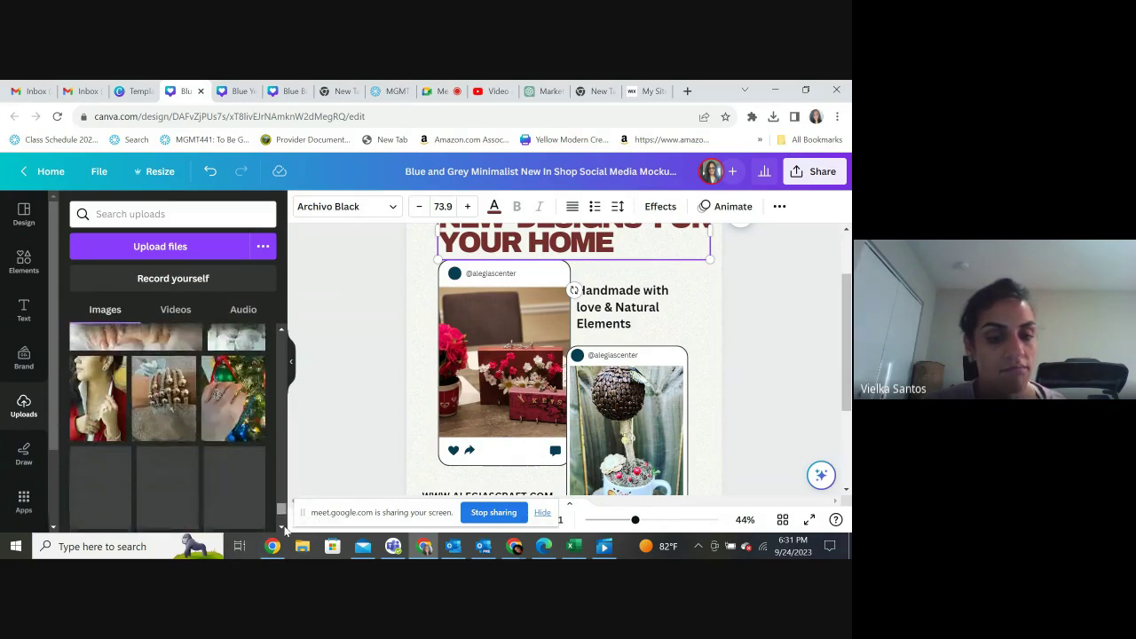
scroll(284, 526, "down", 2)
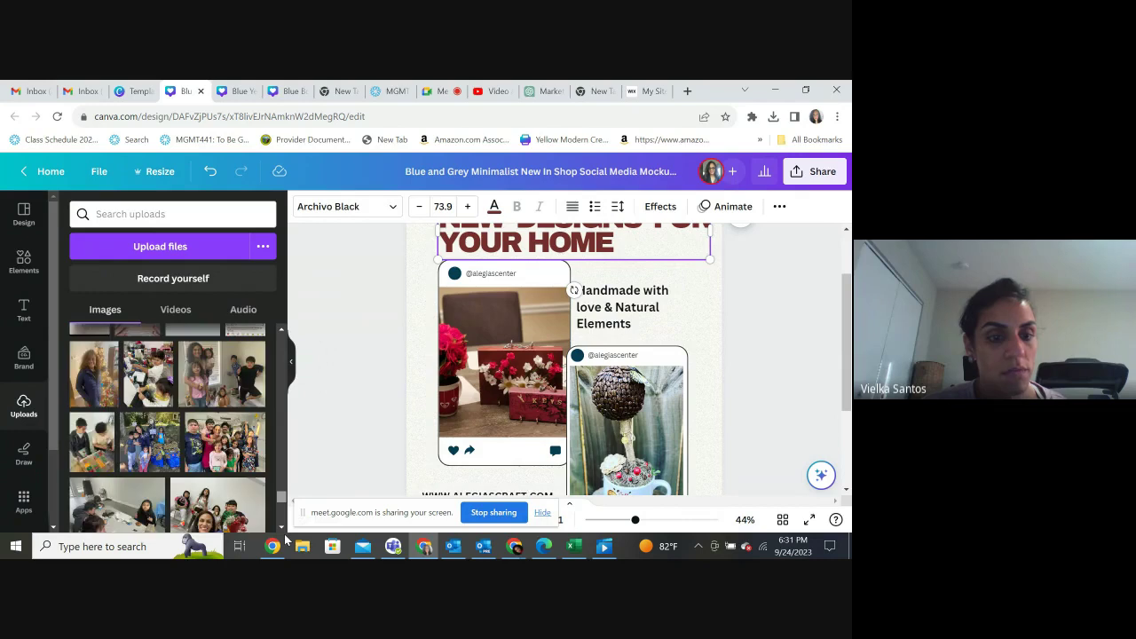
scroll(284, 528, "down", 1)
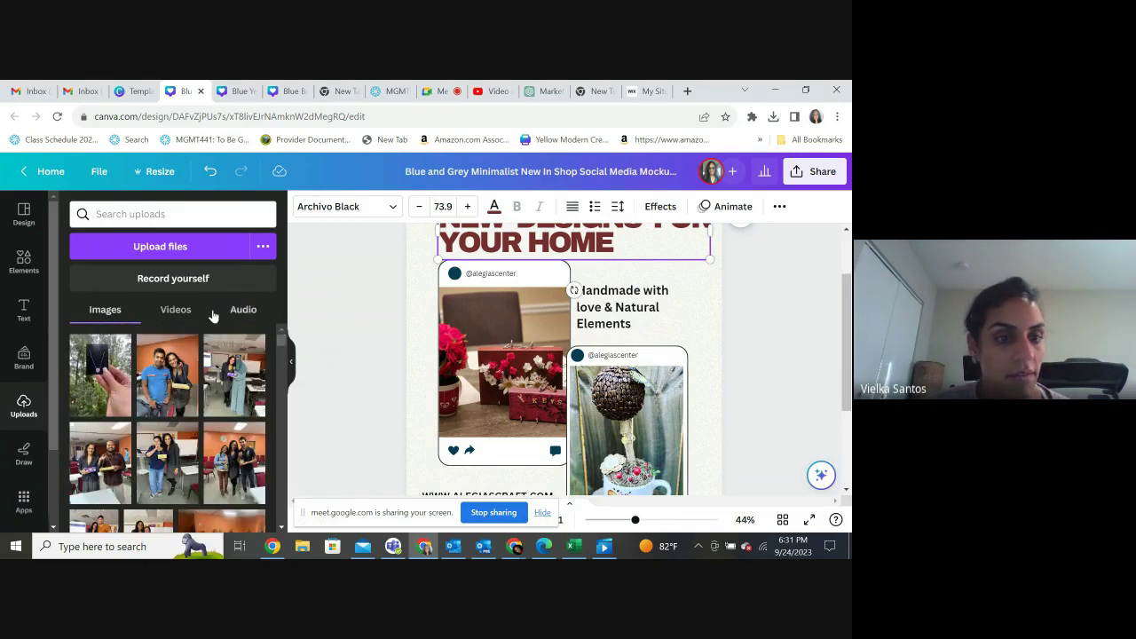
scroll(277, 399, "down", 3)
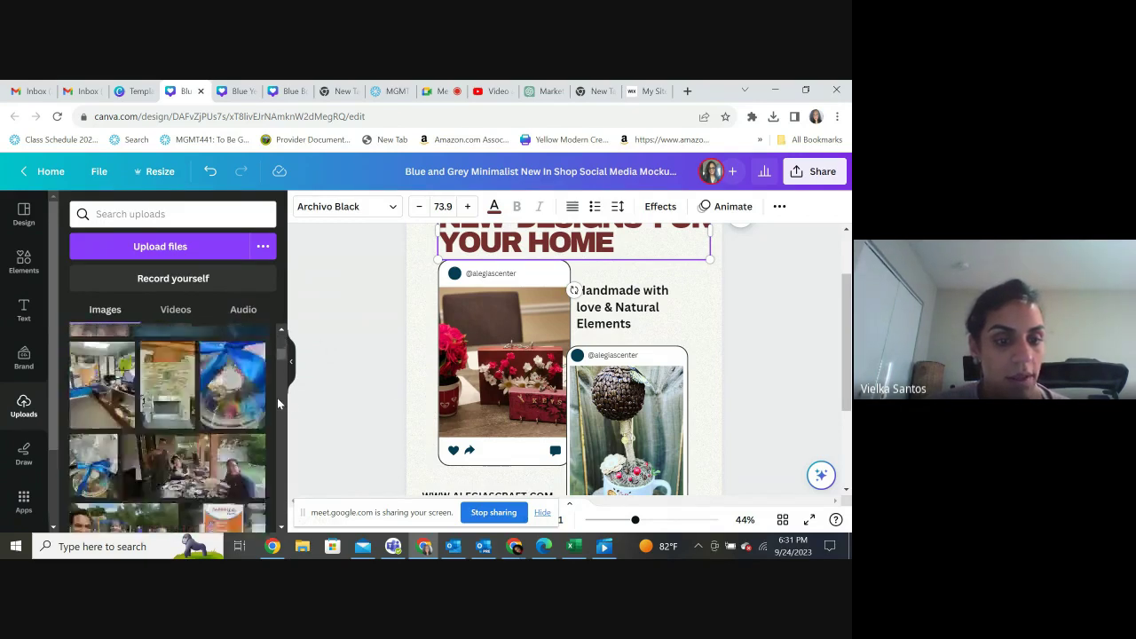
scroll(277, 402, "down", 5)
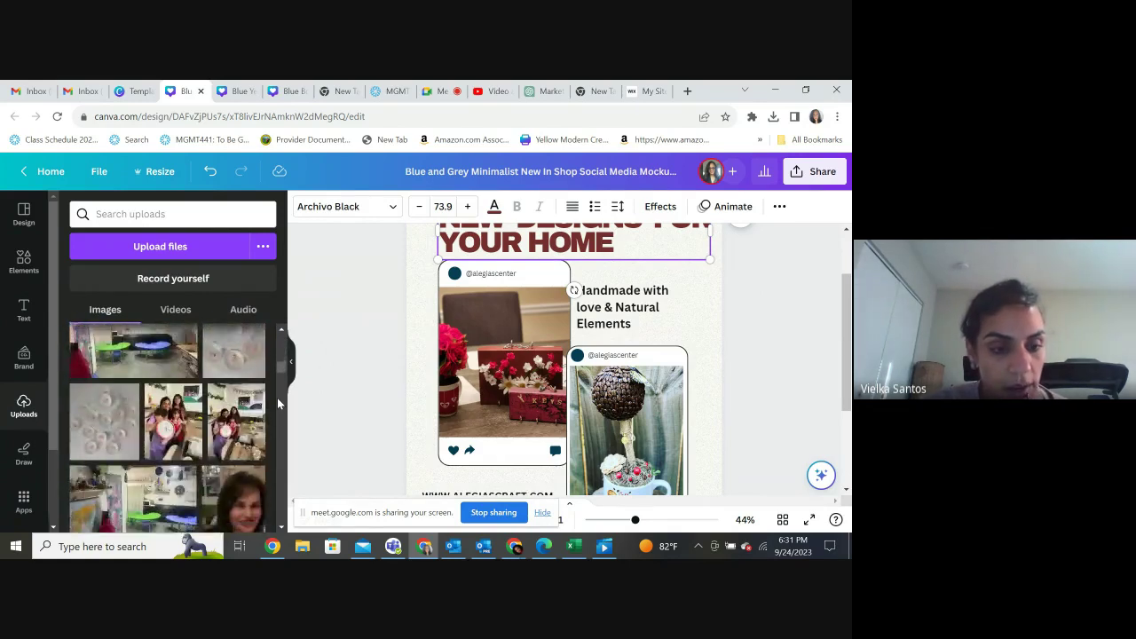
scroll(277, 403, "down", 5)
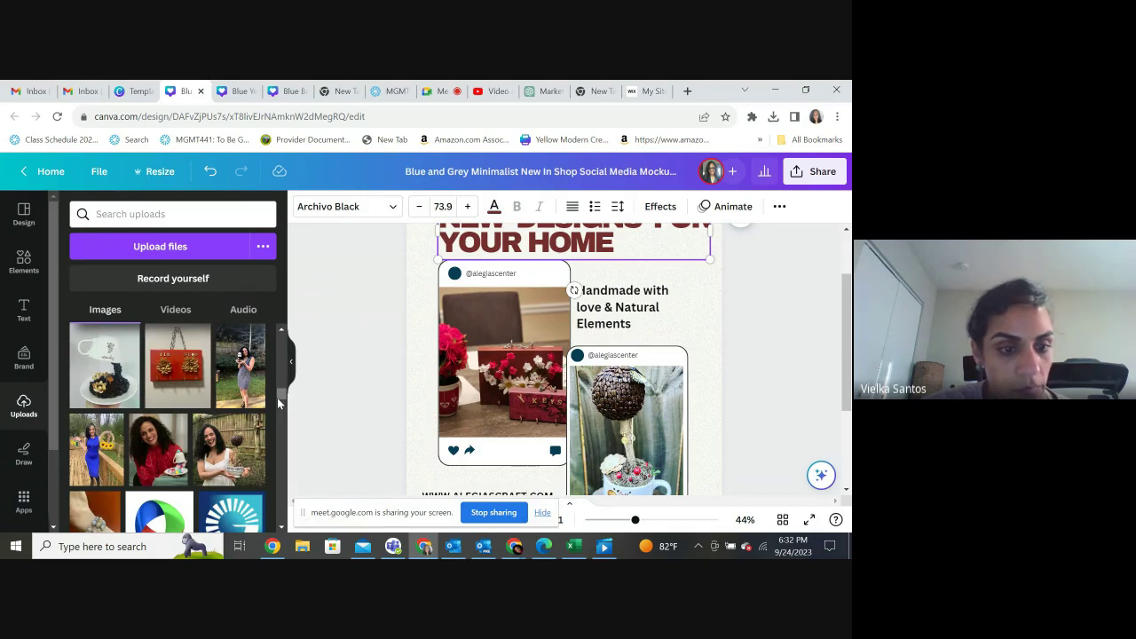
scroll(282, 480, "down", 8)
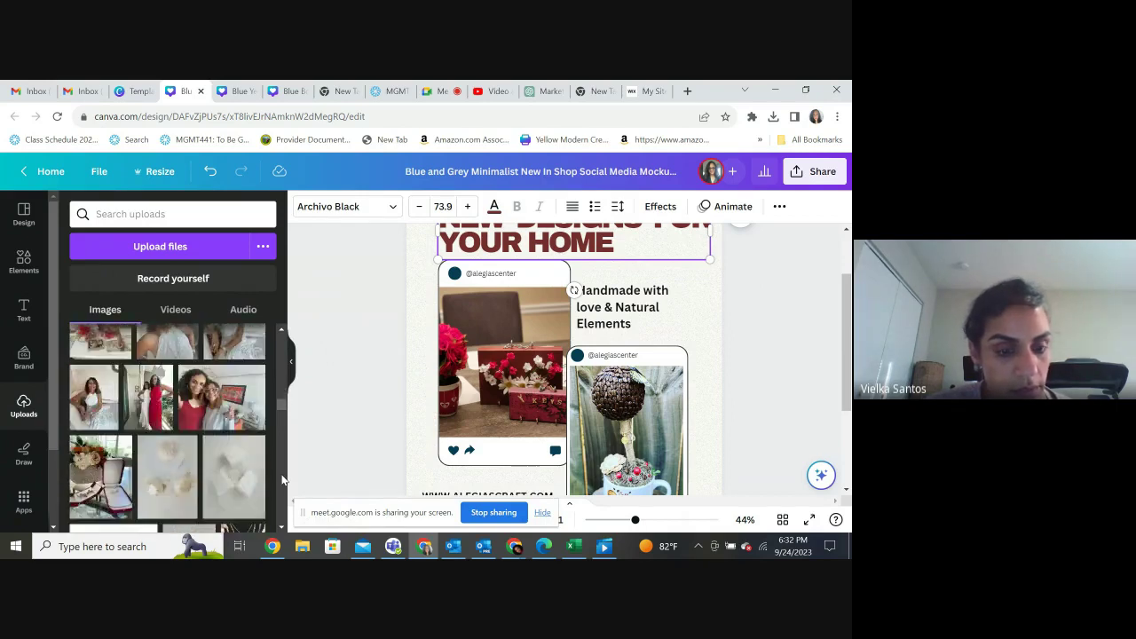
scroll(282, 480, "down", 8)
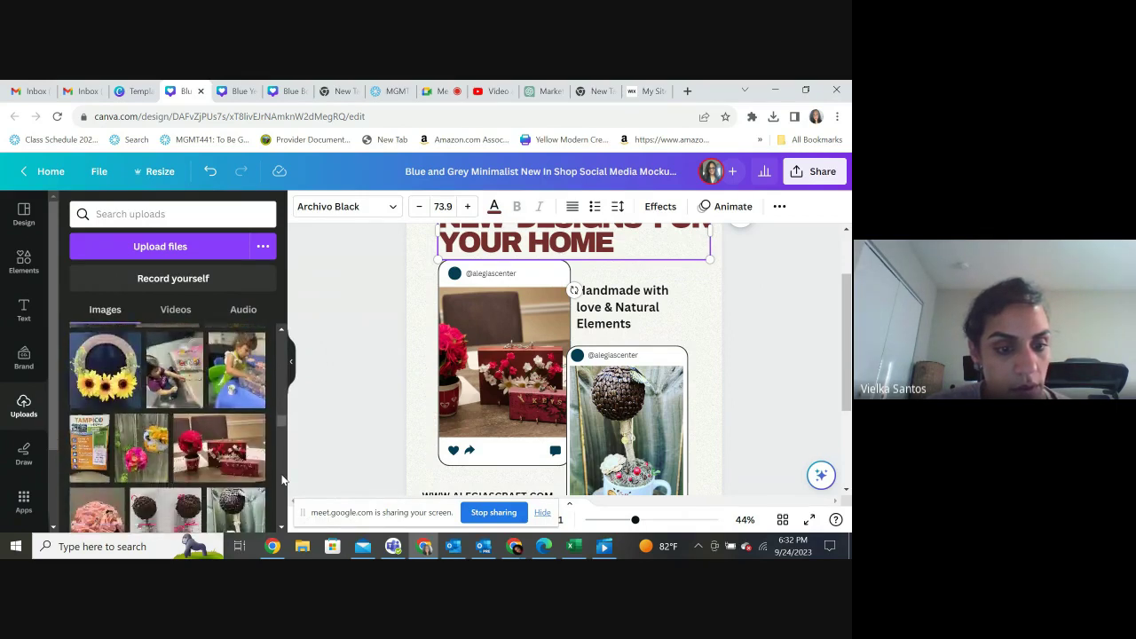
scroll(282, 480, "down", 5)
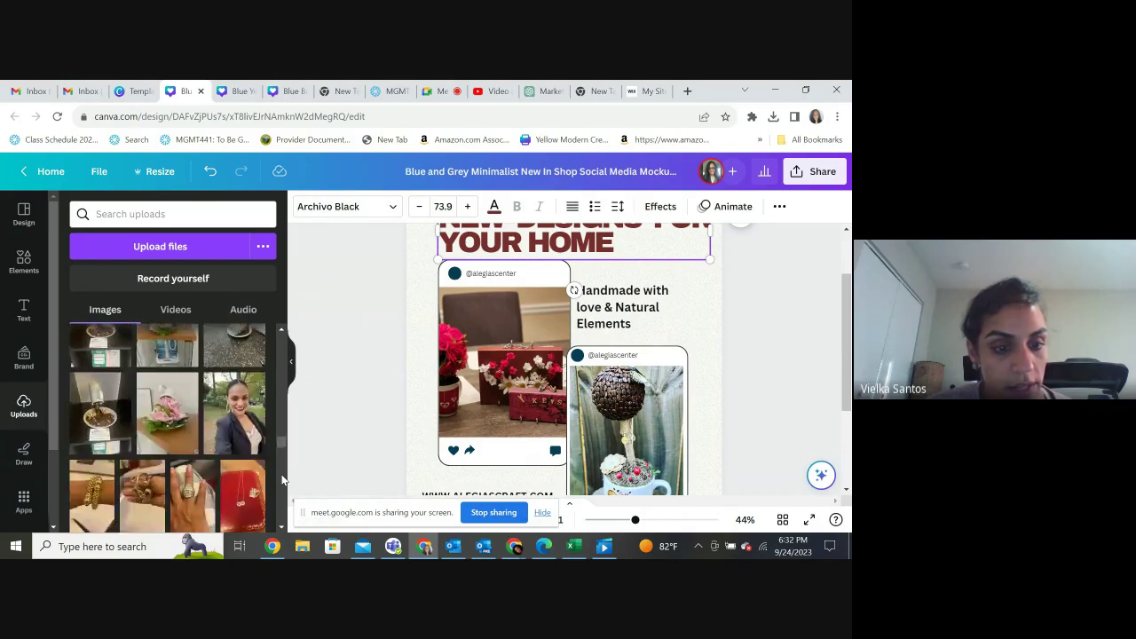
scroll(282, 480, "down", 5)
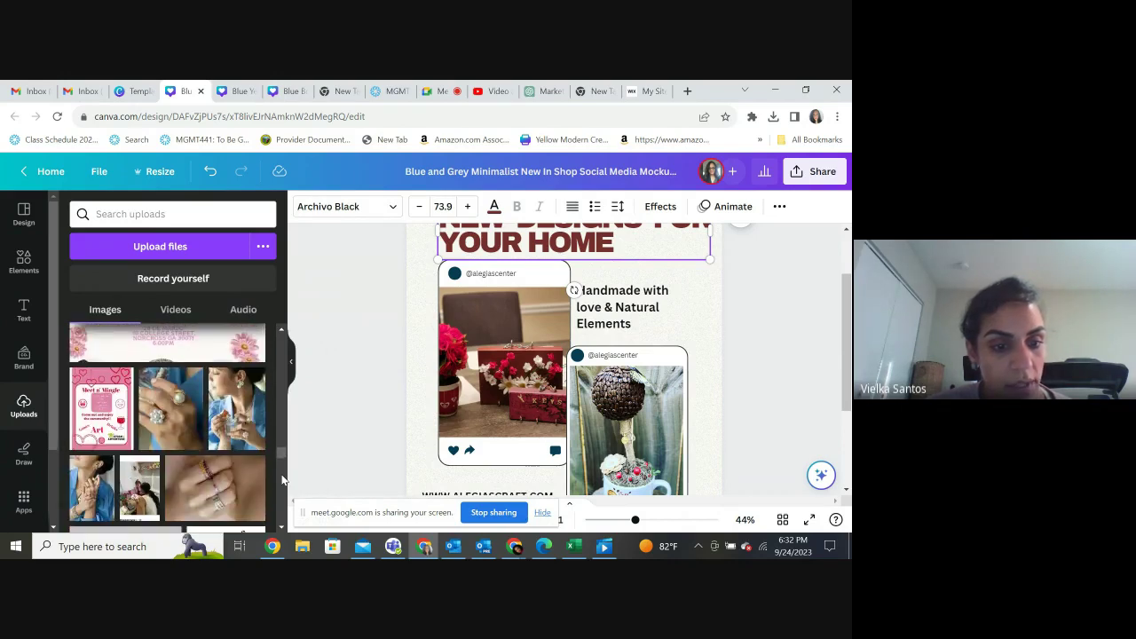
scroll(278, 513, "down", 6)
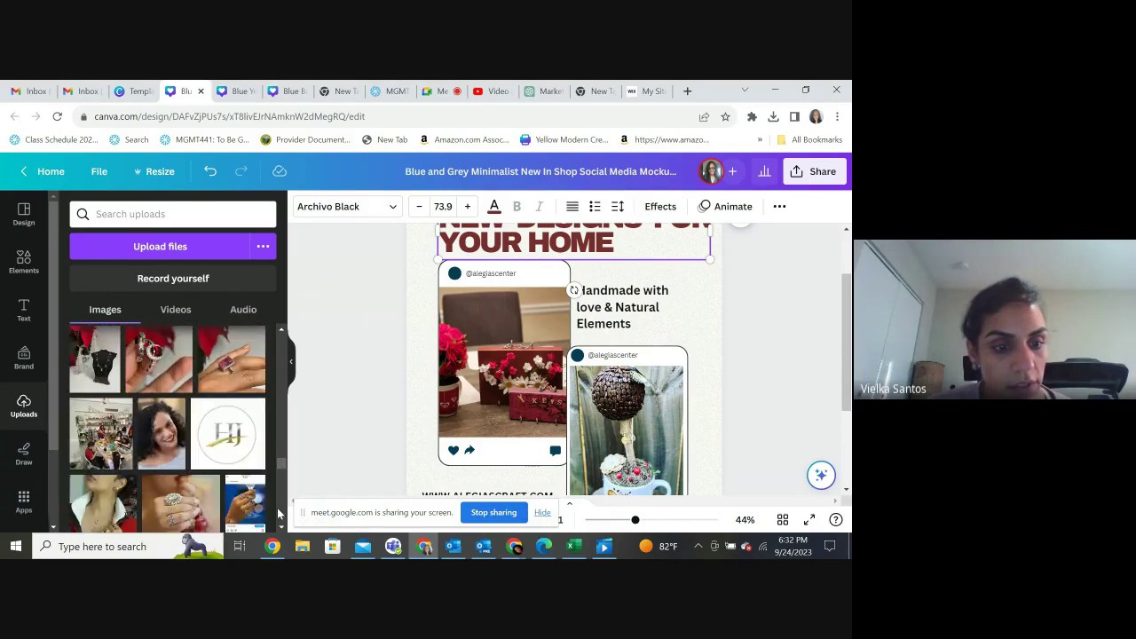
scroll(281, 525, "down", 5)
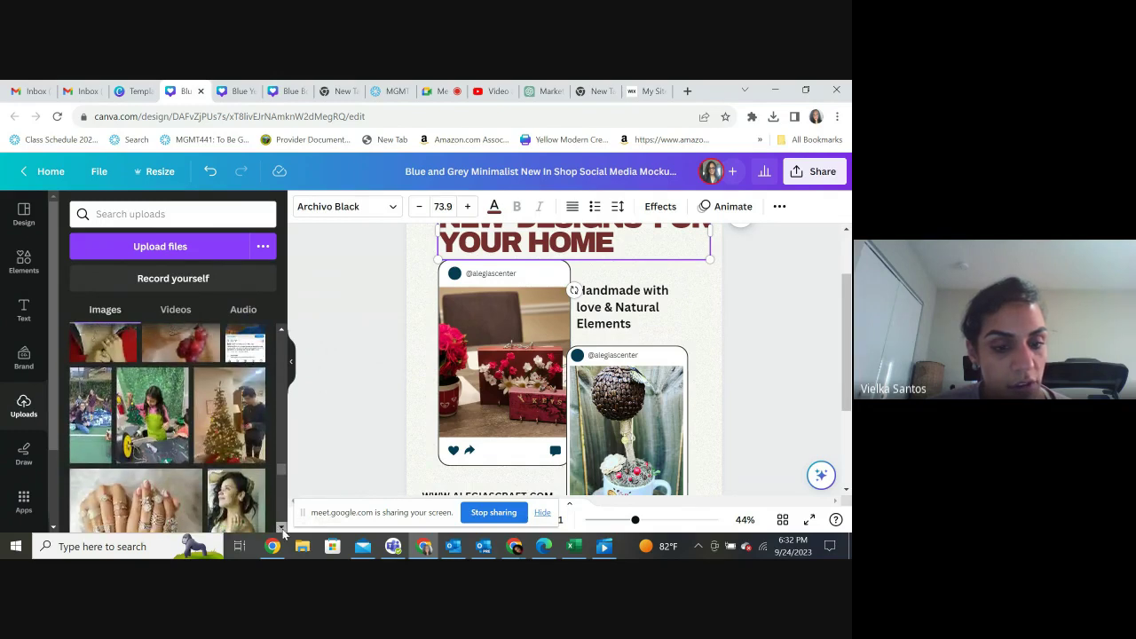
scroll(282, 528, "down", 8)
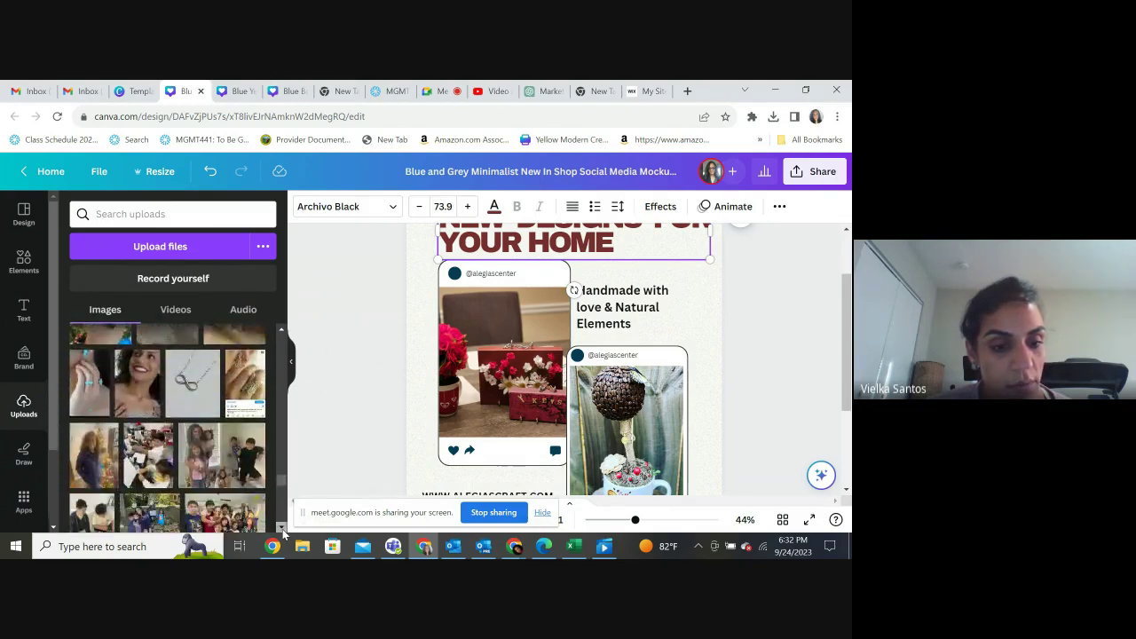
scroll(282, 529, "down", 8)
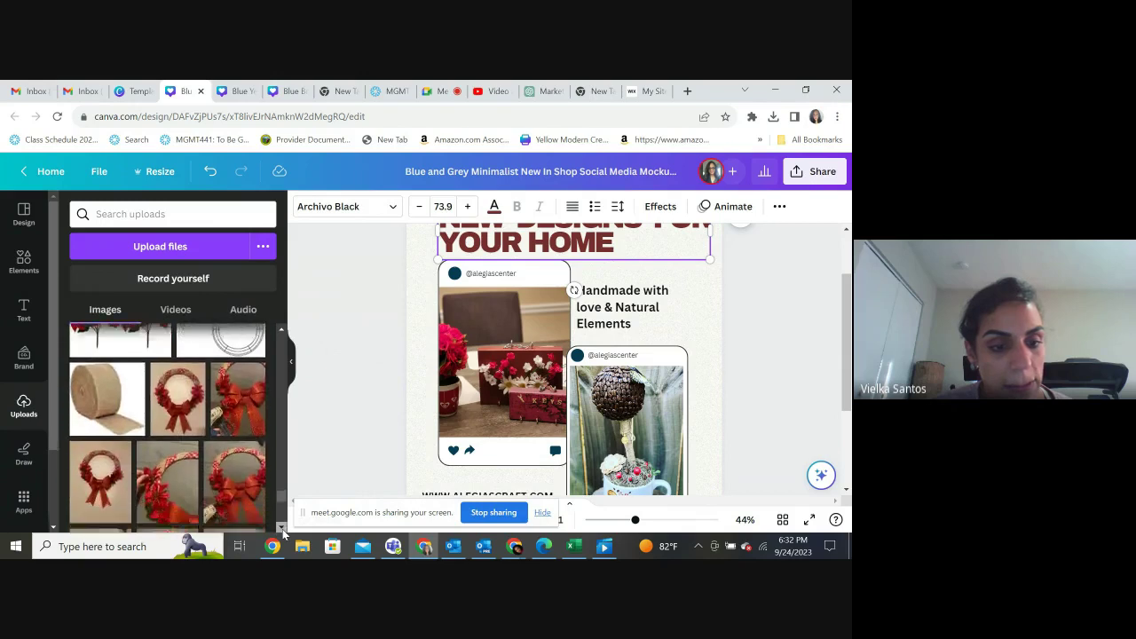
scroll(282, 529, "down", 5)
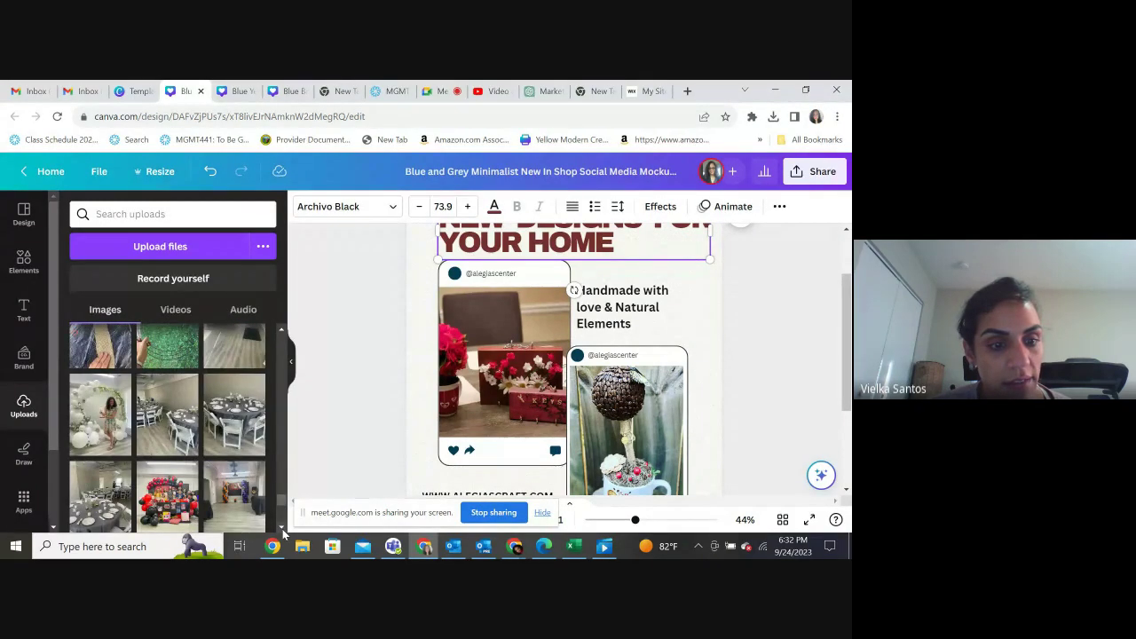
scroll(282, 528, "down", 10)
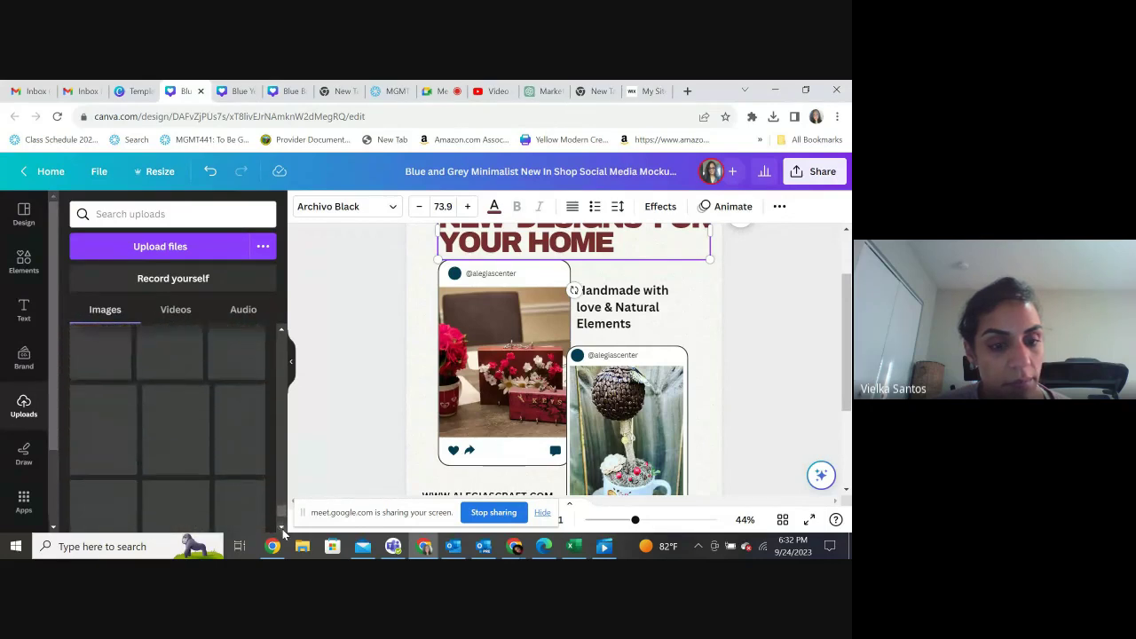
scroll(283, 529, "down", 5)
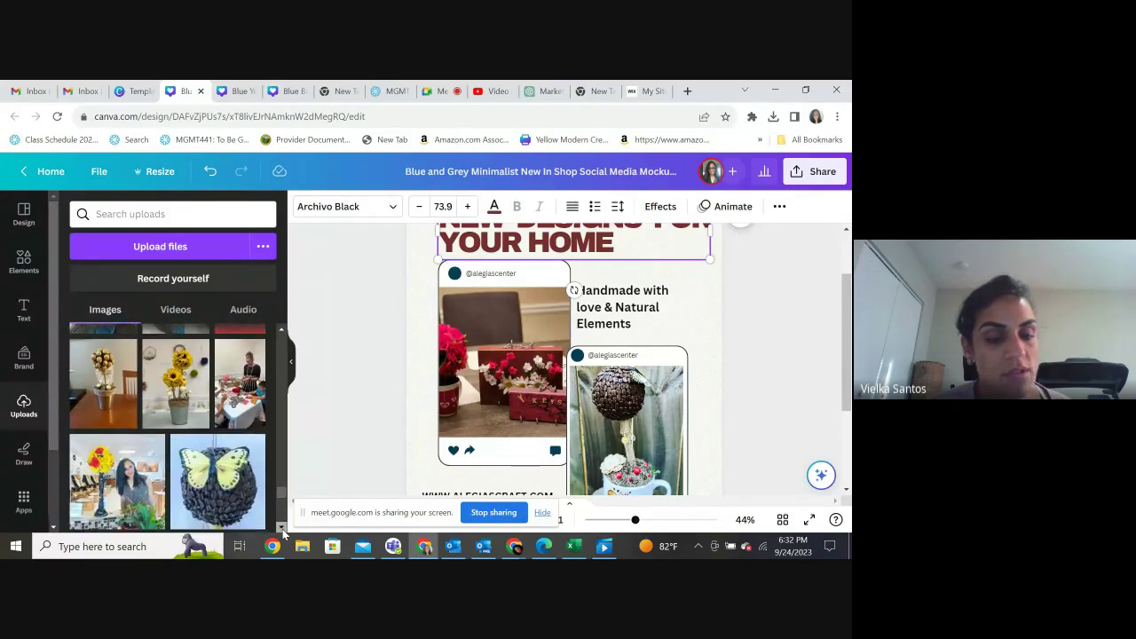
scroll(282, 529, "down", 5)
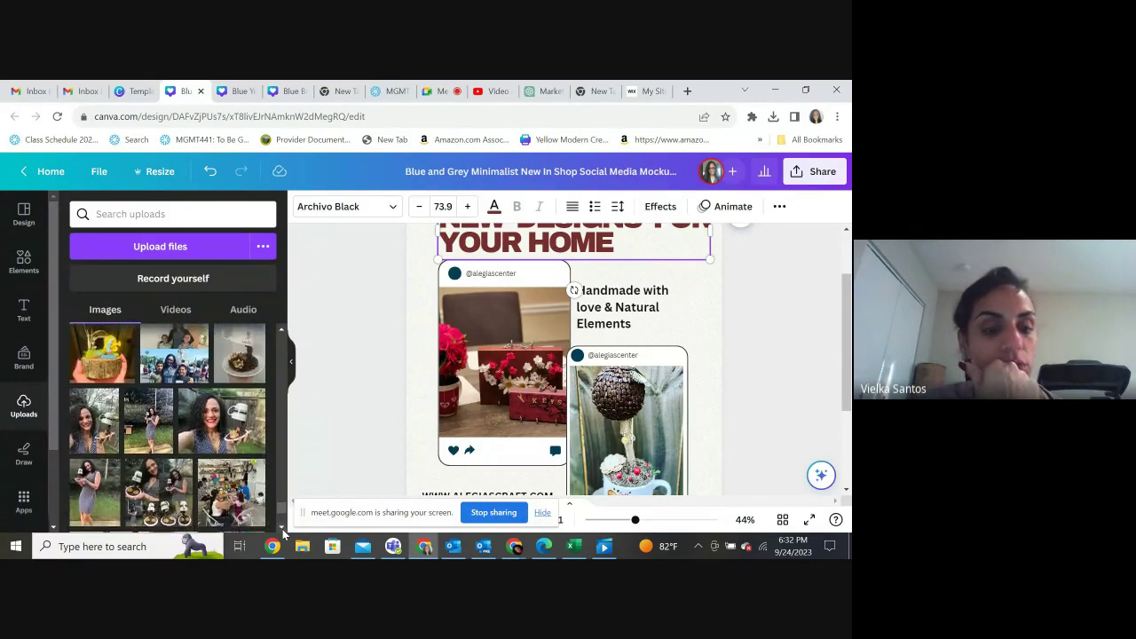
scroll(282, 529, "down", 5)
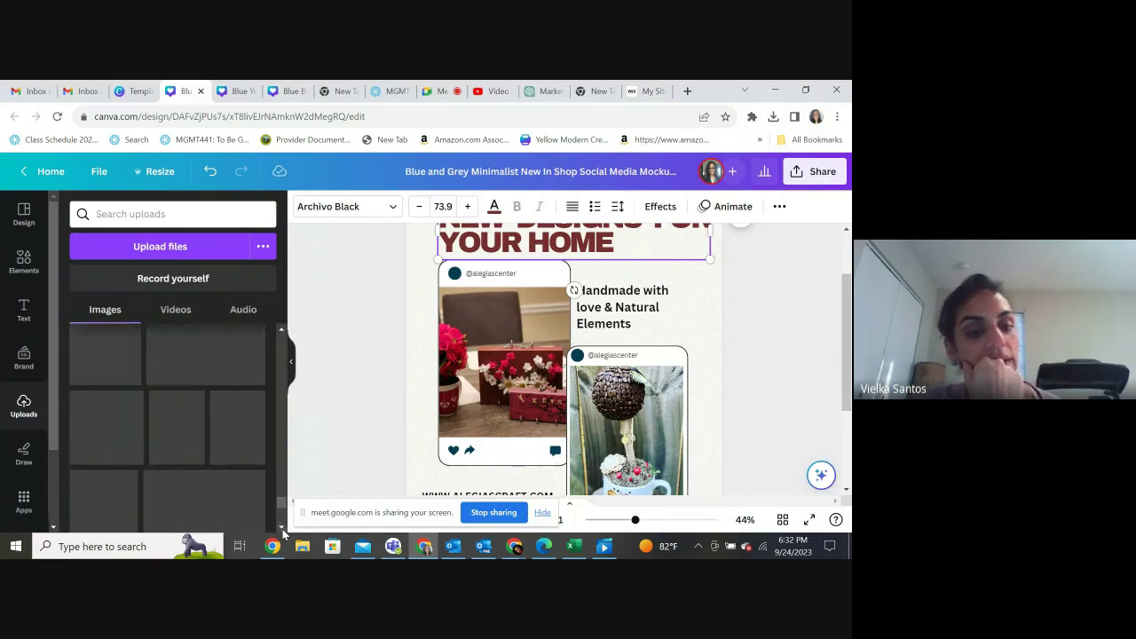
scroll(282, 529, "down", 5)
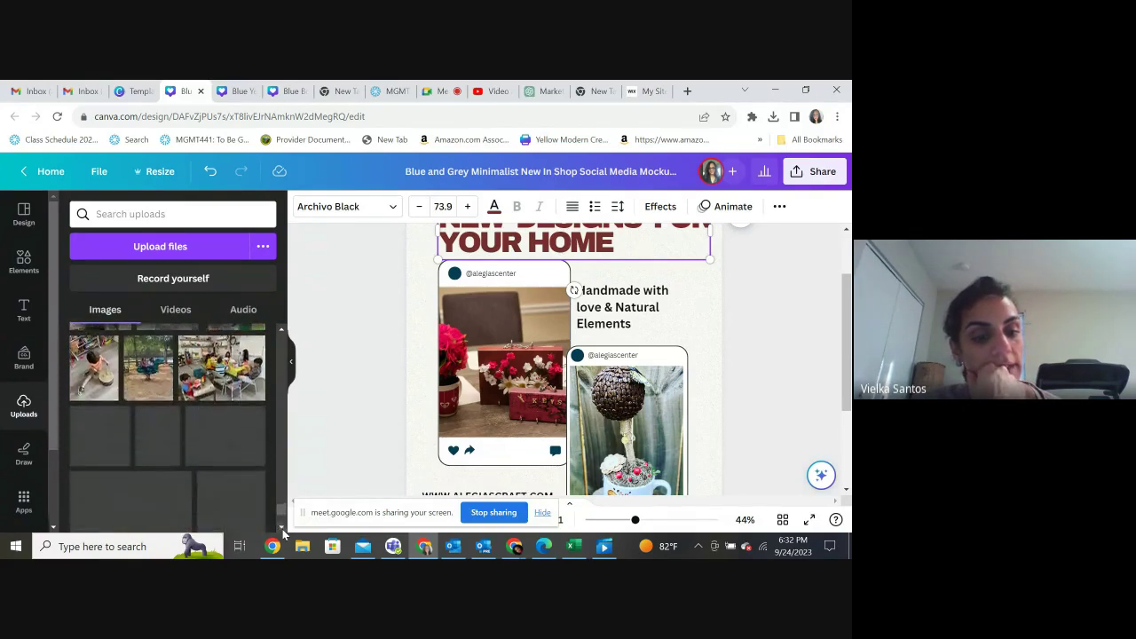
scroll(282, 531, "down", 5)
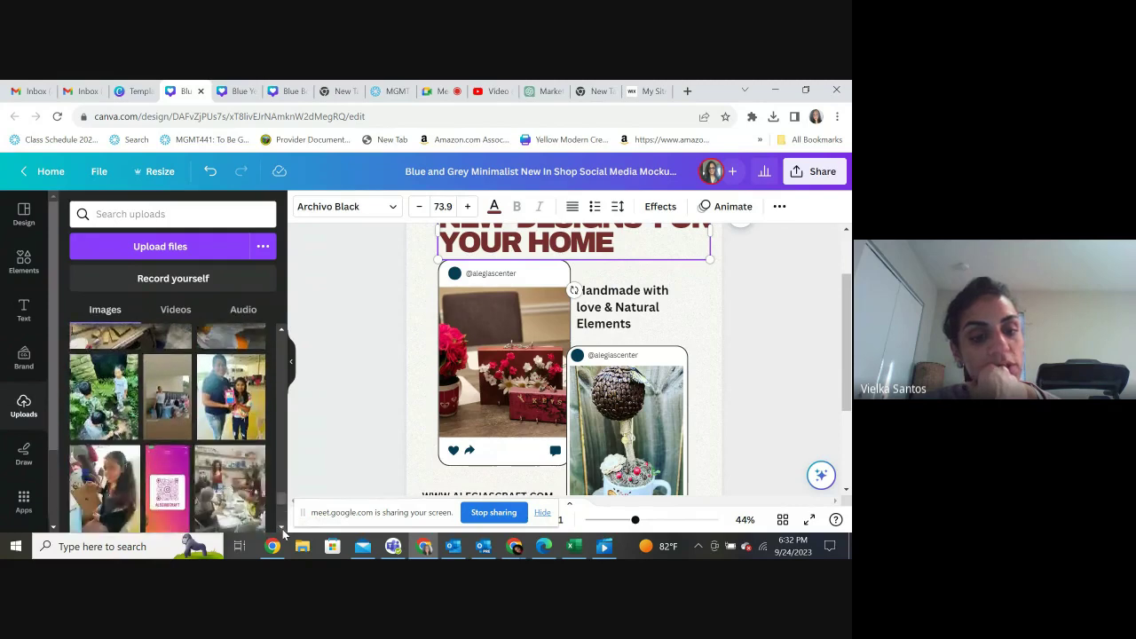
scroll(282, 530, "down", 5)
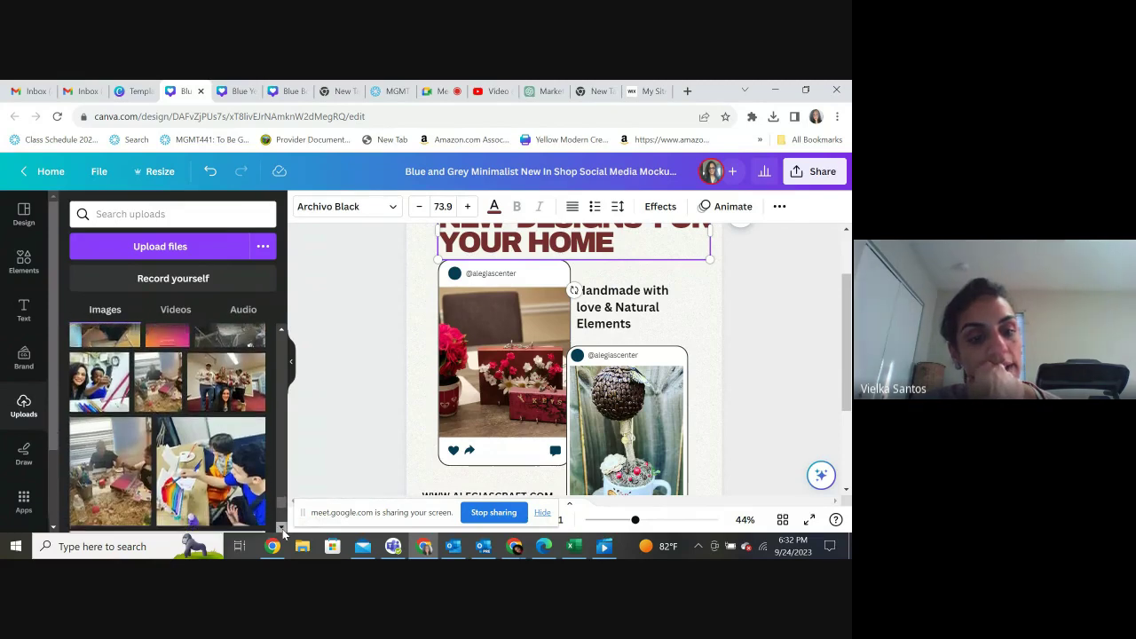
scroll(282, 530, "down", 5)
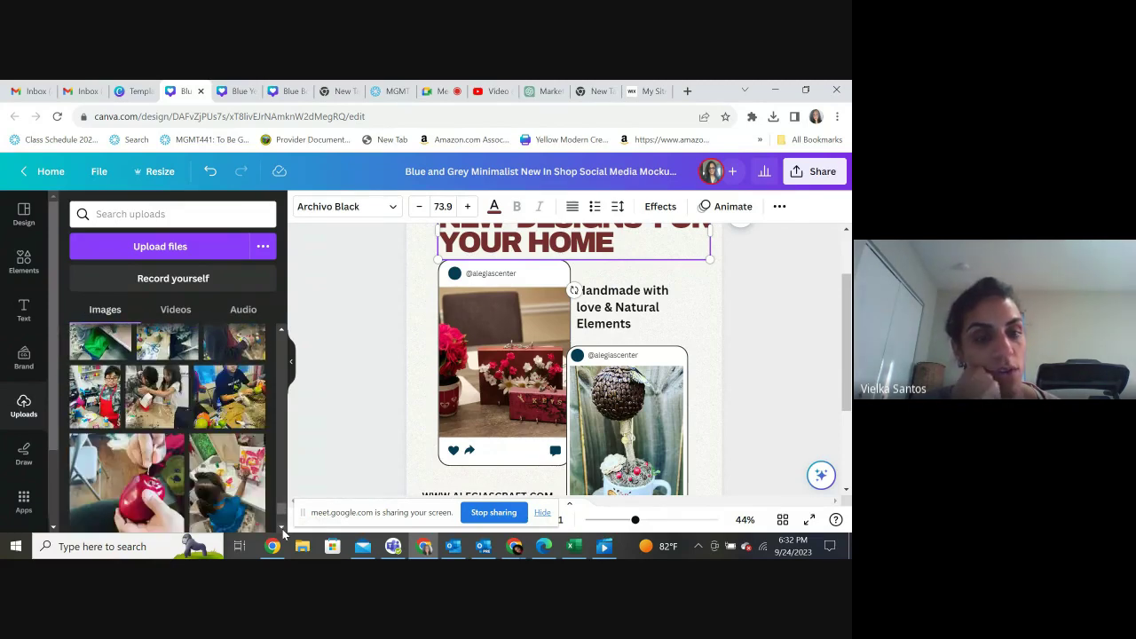
scroll(282, 531, "down", 5)
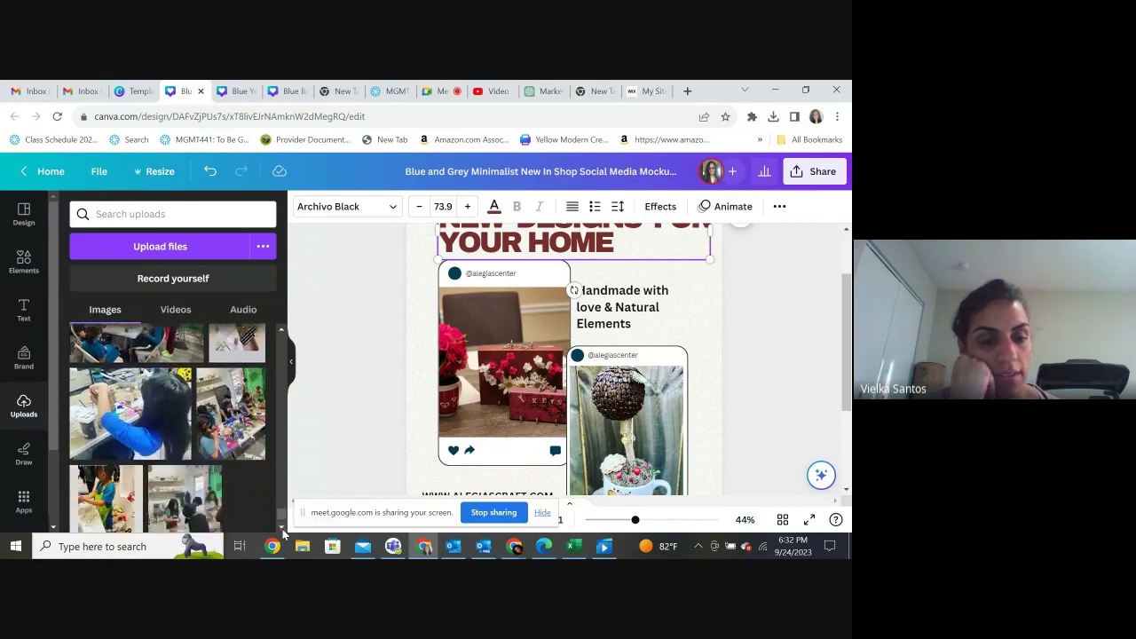
scroll(282, 530, "down", 5)
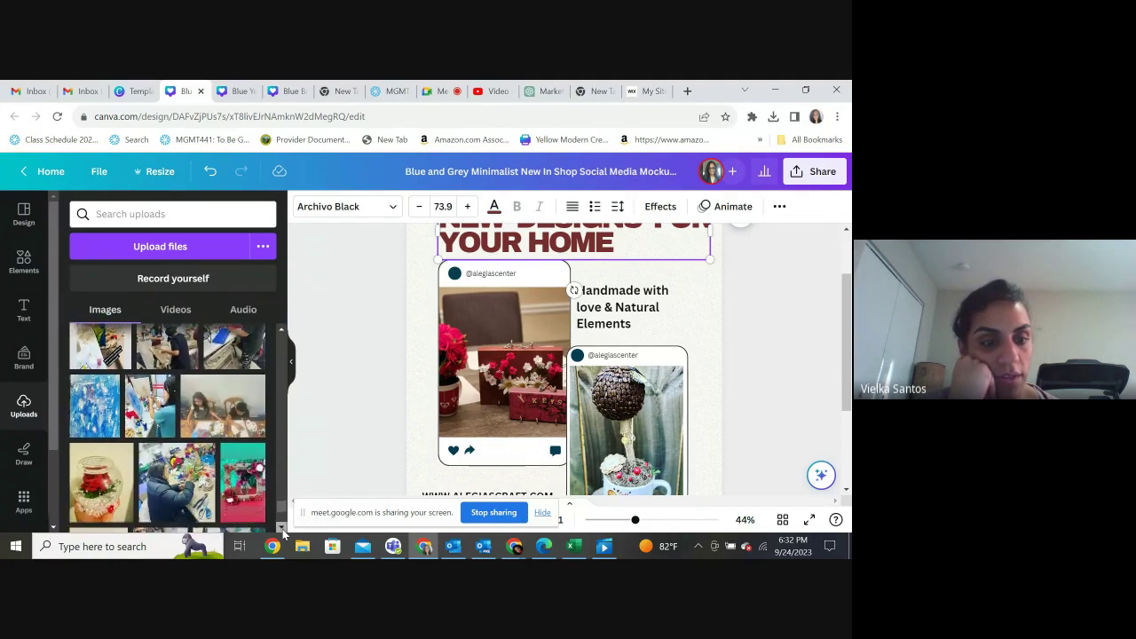
scroll(283, 528, "down", 5)
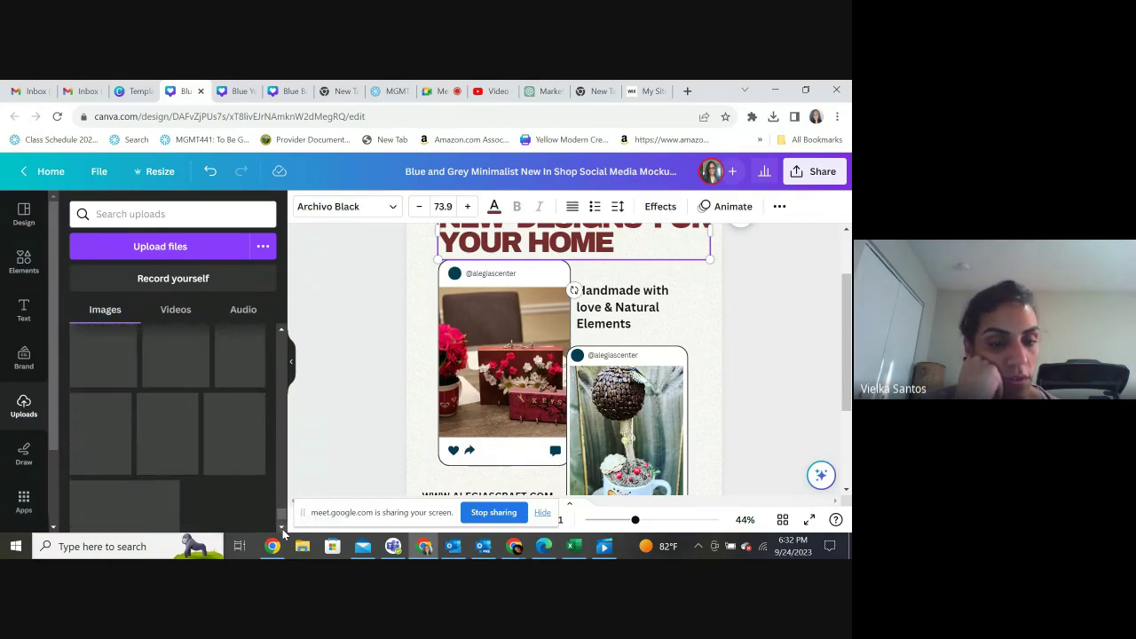
scroll(282, 528, "down", 5)
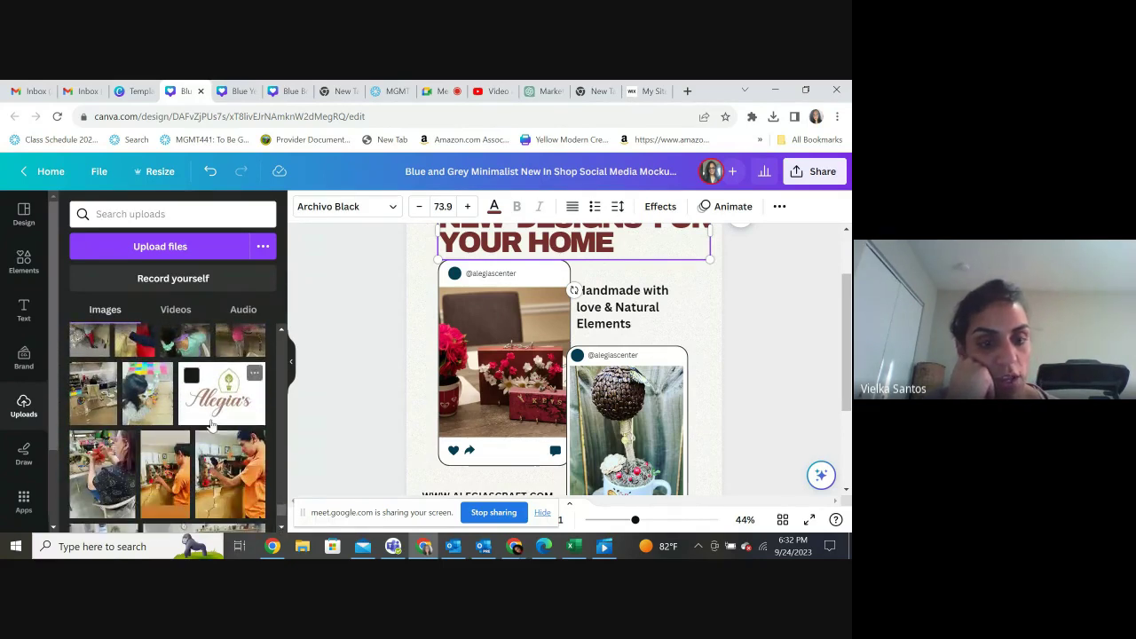
- Add the Alegia's logo to the design, shrink it and place it below the right end of the "New designs for your home" headline
left_click(211, 425)
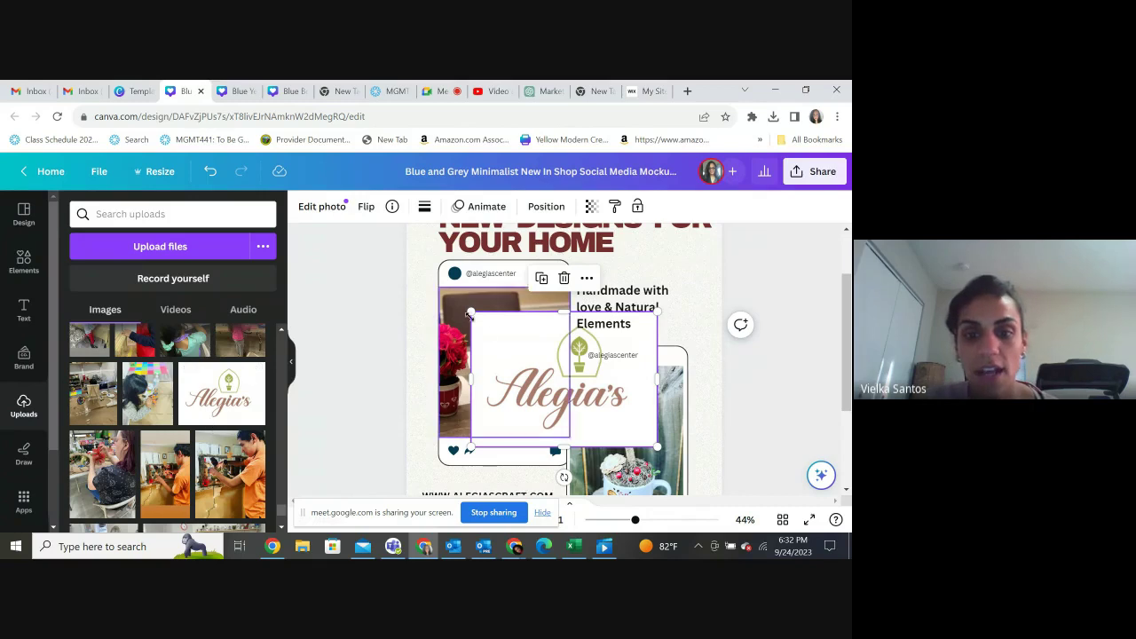
left_click_drag(471, 312, 648, 264)
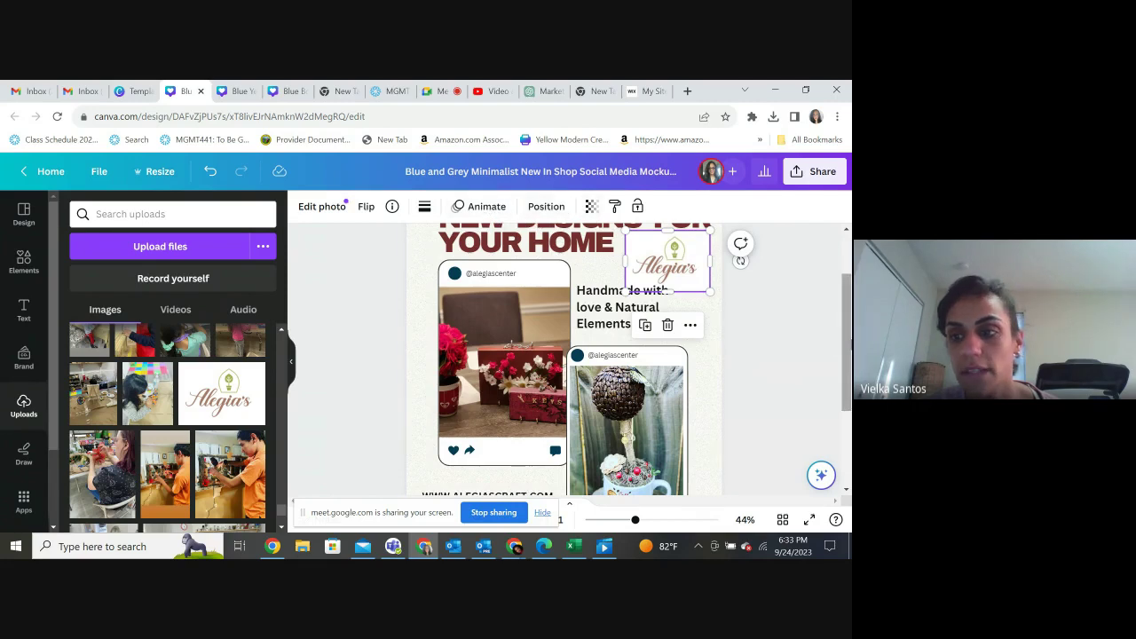
mouse_move(844, 344)
left_mouse_down()
mouse_move(844, 409)
mouse_move(842, 328)
mouse_move(842, 363)
left_mouse_up()
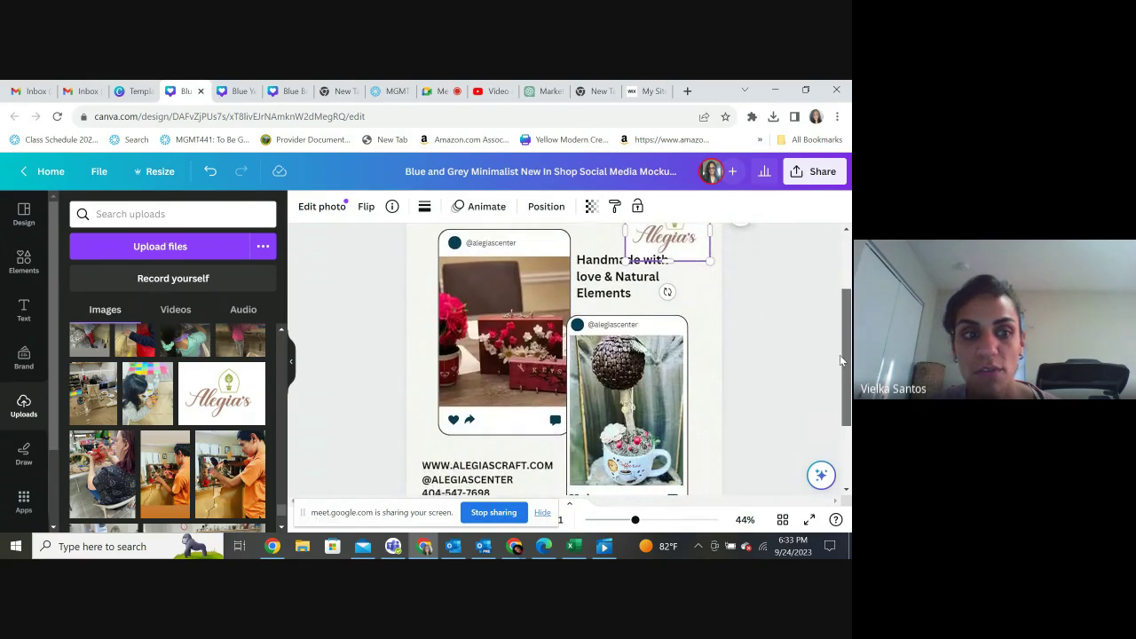
- Remove the white background from the Alegia's logo with the BG Remover and deselect it
double_click(659, 232)
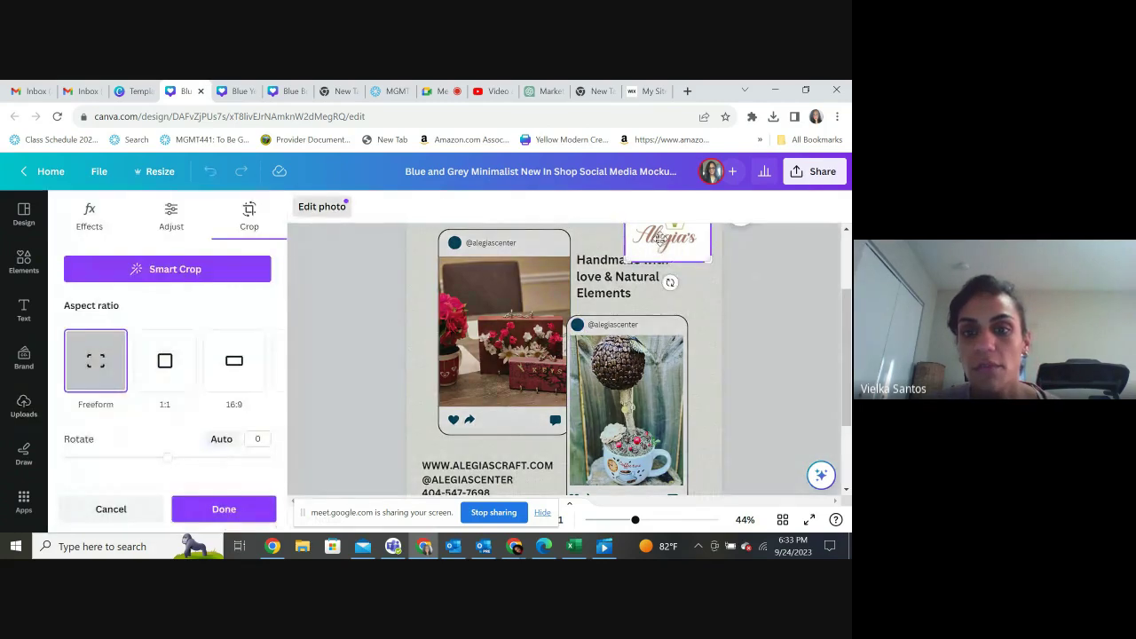
left_click(89, 217)
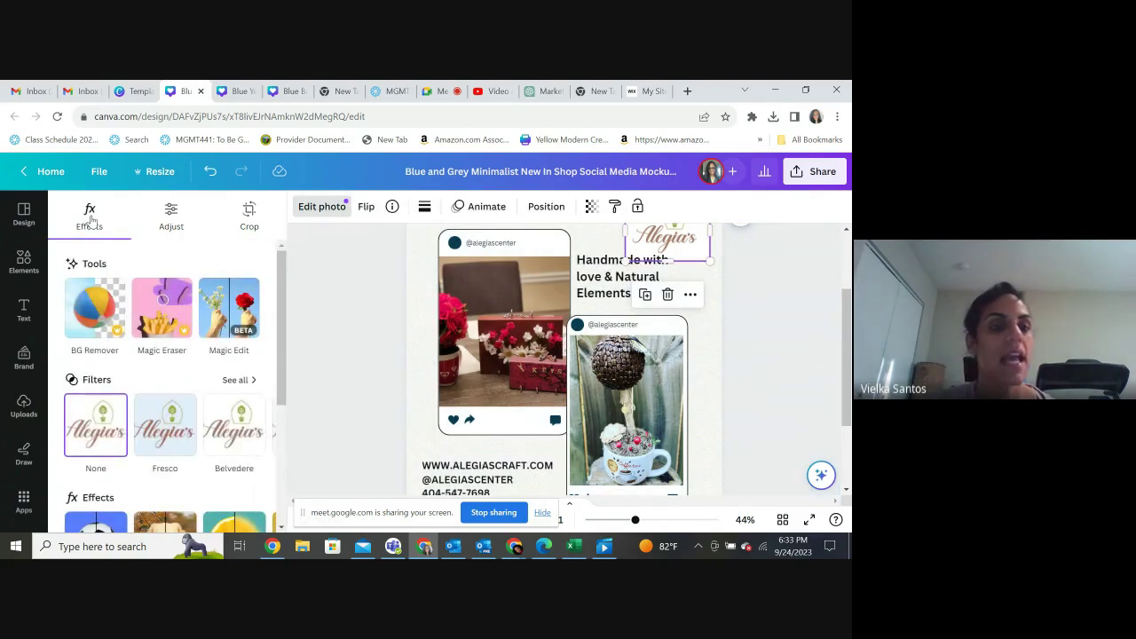
left_click(77, 328)
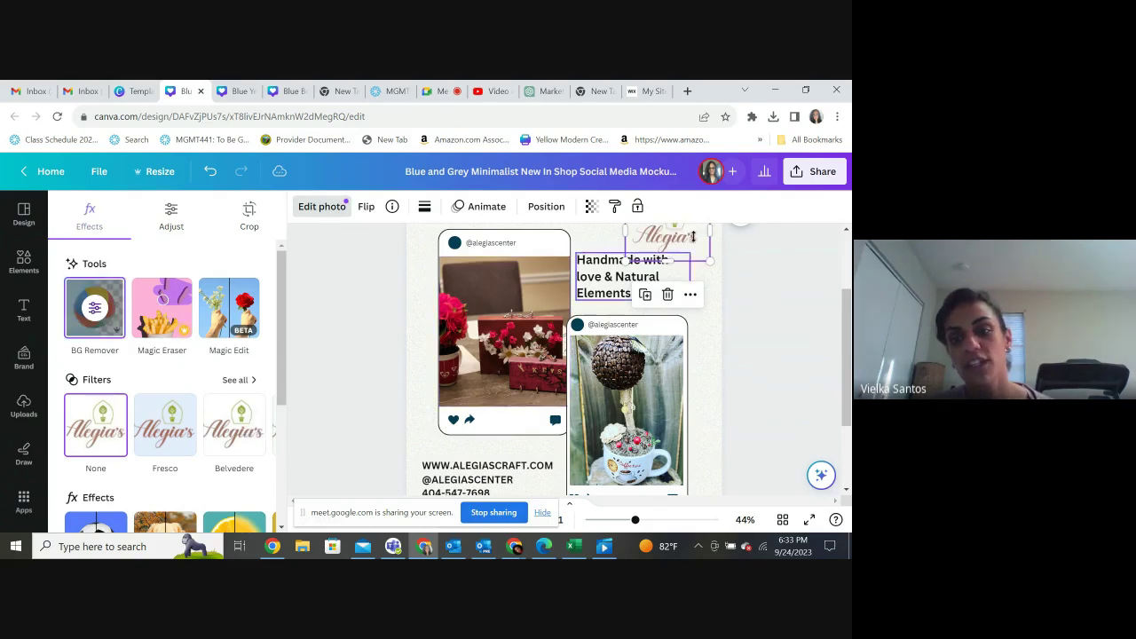
left_click(781, 342)
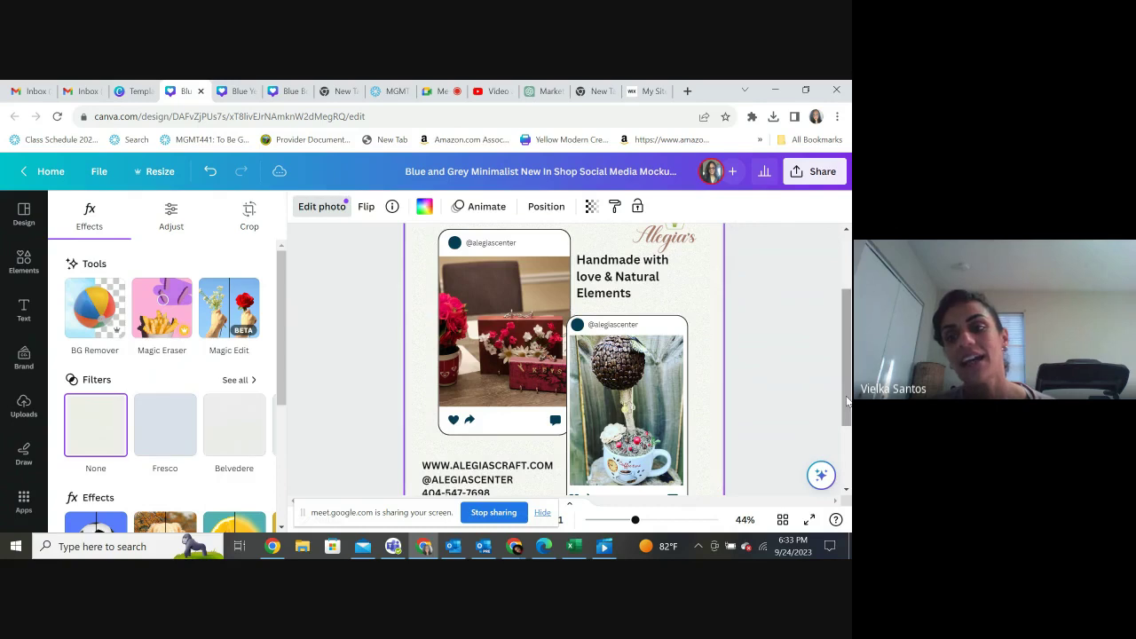
scroll(780, 342, "up", 2)
left_click(671, 311)
left_click(674, 312)
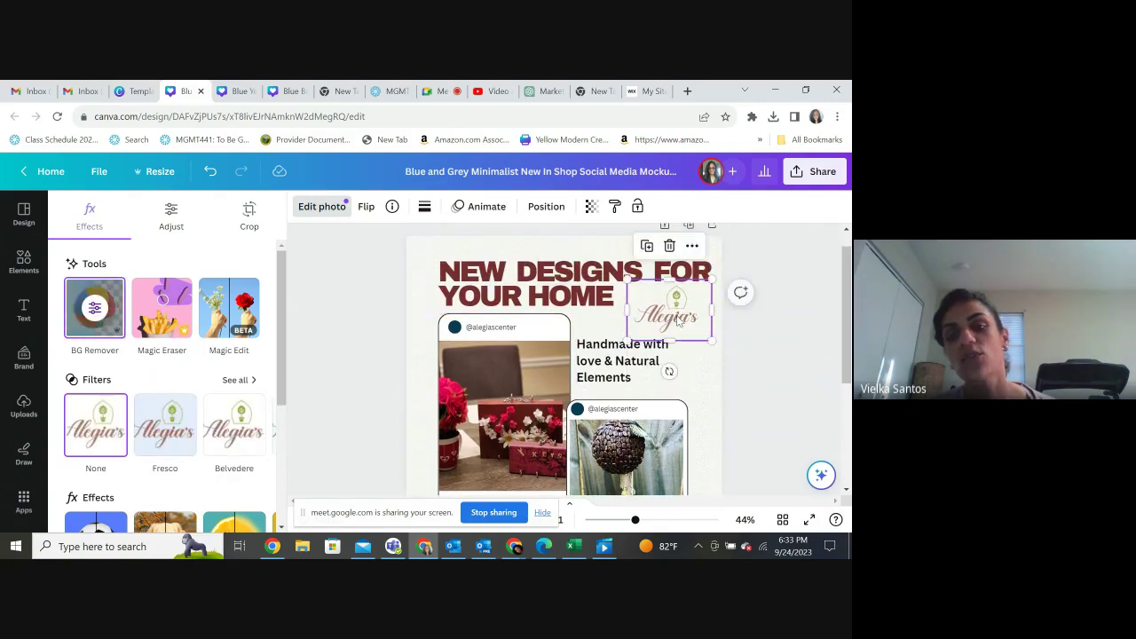
left_click(700, 394)
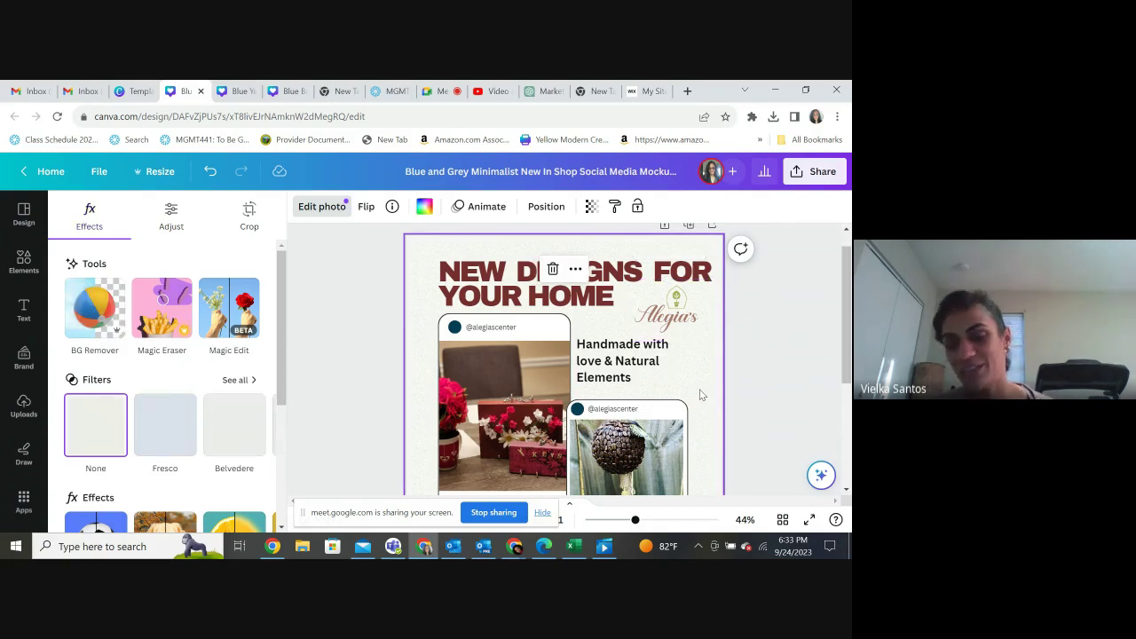
- Remove the background from the topiary cup photo with the BG Remover and review the layout
scroll(823, 332, "down", 2)
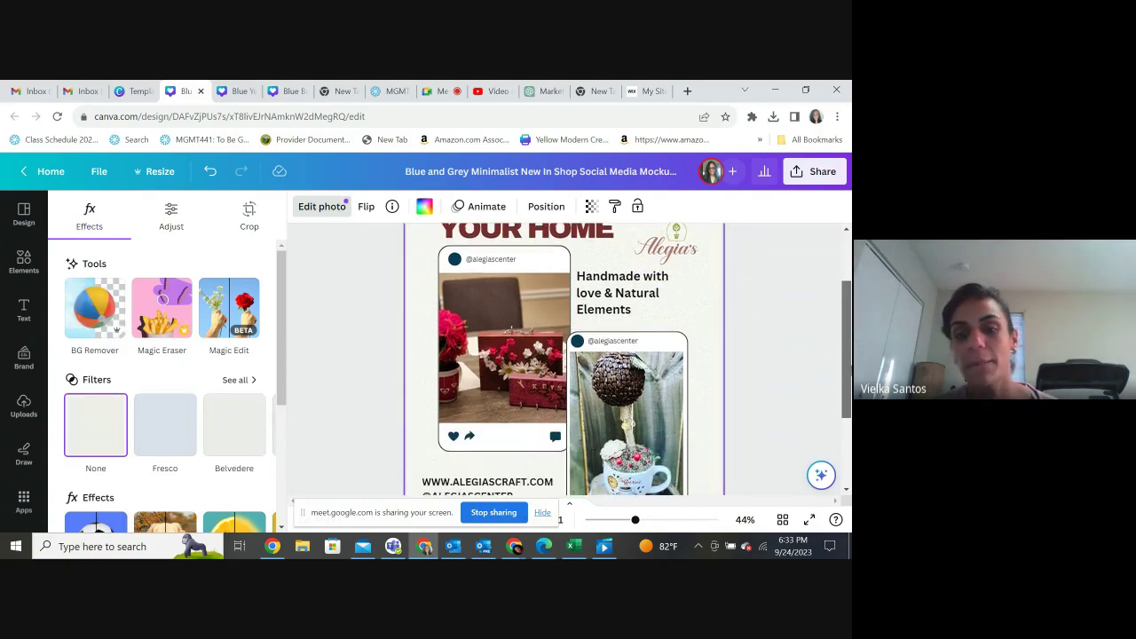
left_click(642, 410)
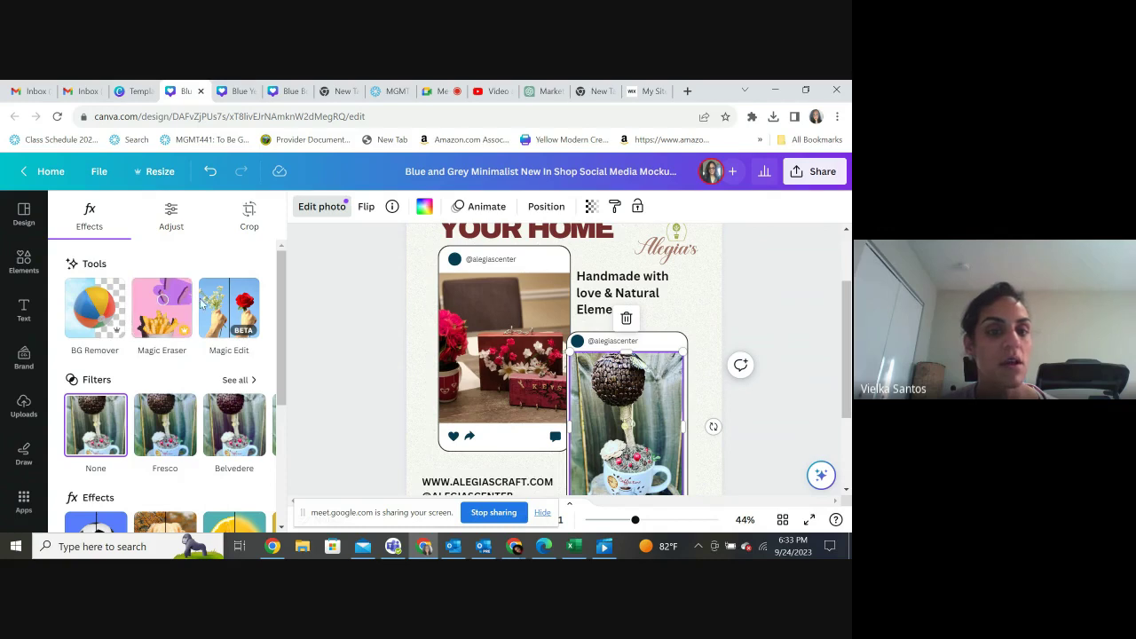
left_click(92, 335)
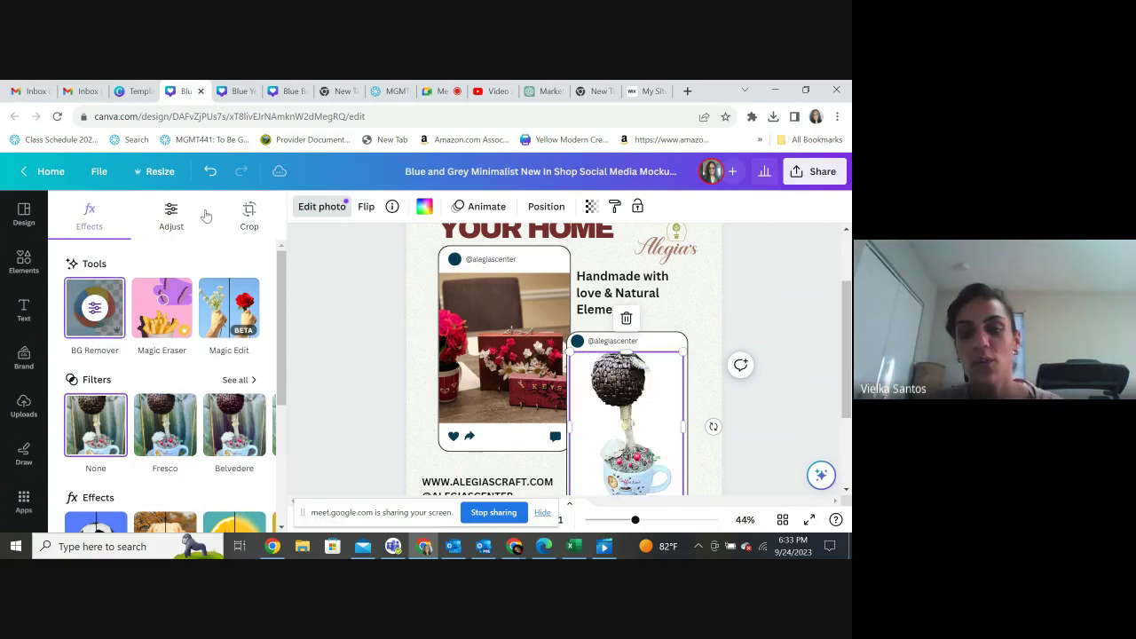
left_click(632, 293)
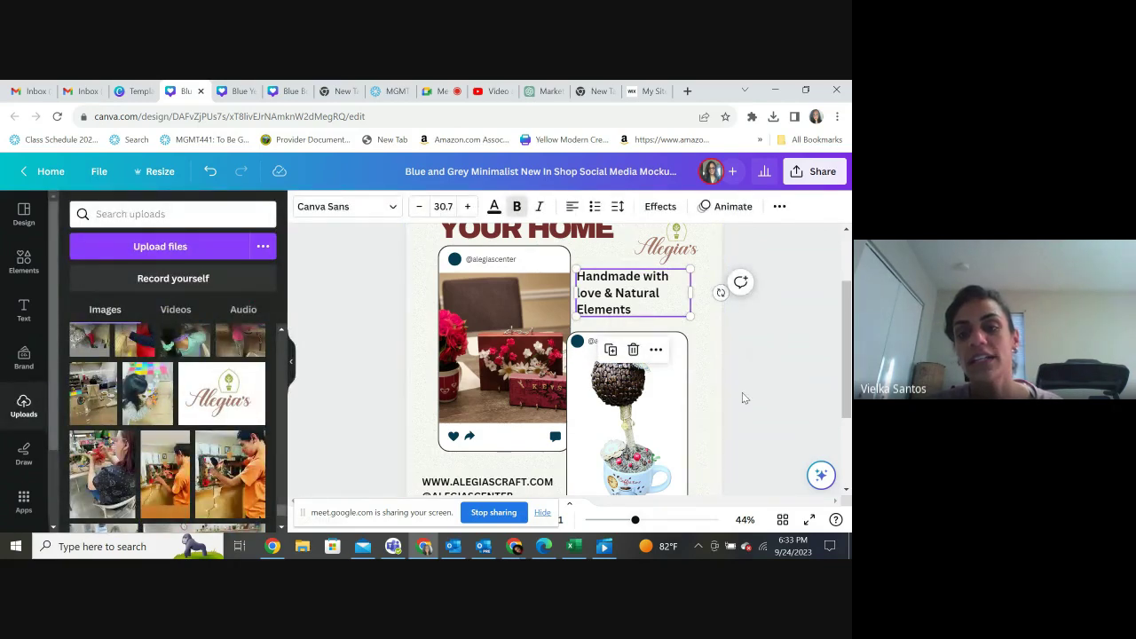
scroll(849, 340, "down", 1)
scroll(849, 340, "down", 3)
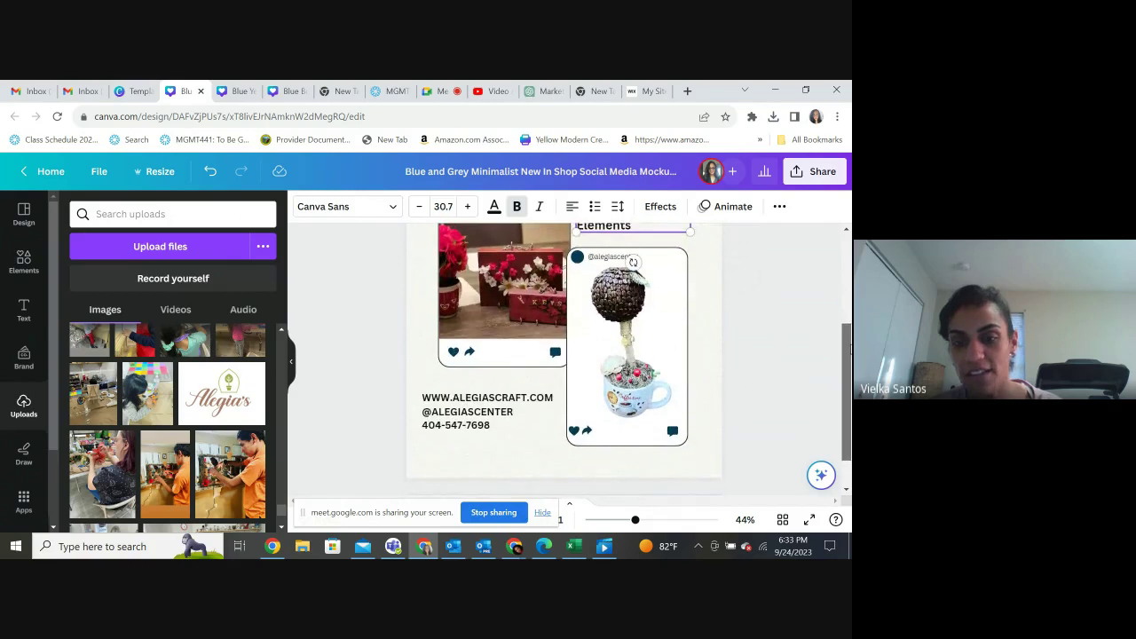
scroll(849, 340, "up", 2)
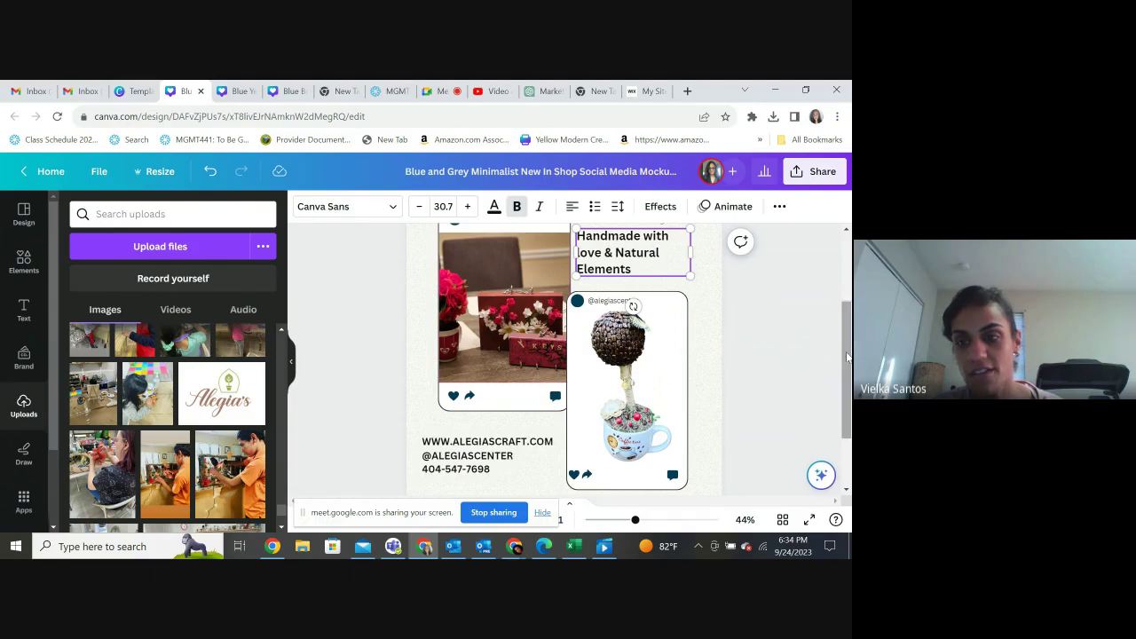
scroll(850, 346, "up", 1)
scroll(849, 345, "up", 3)
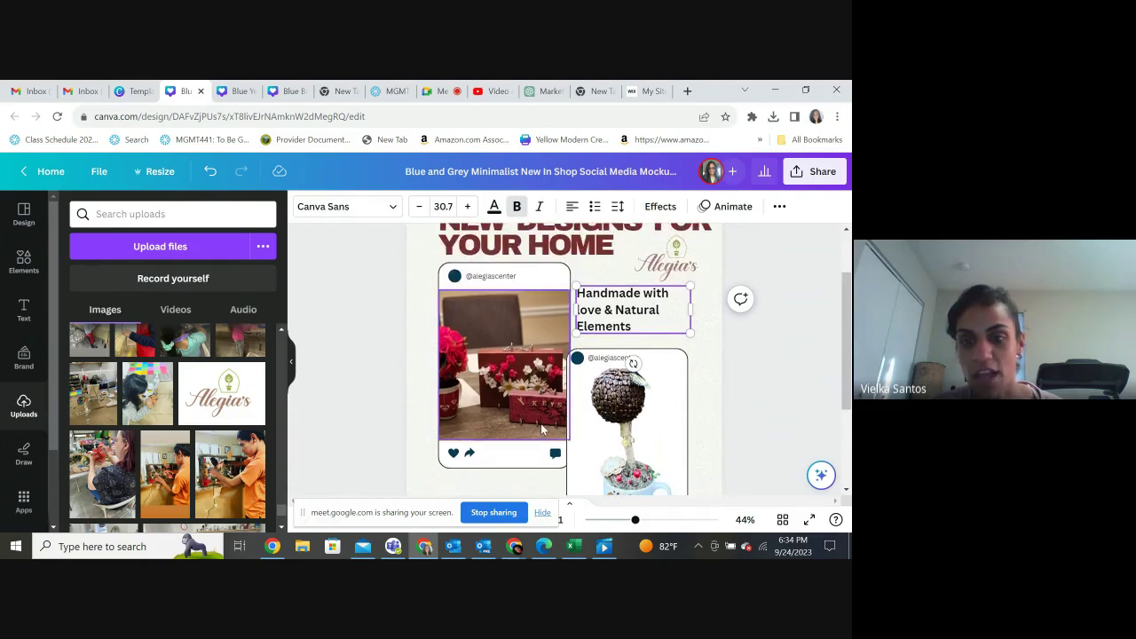
- Try to align the red gift box photo to the page's horizontal center and undo the move
left_click(506, 405)
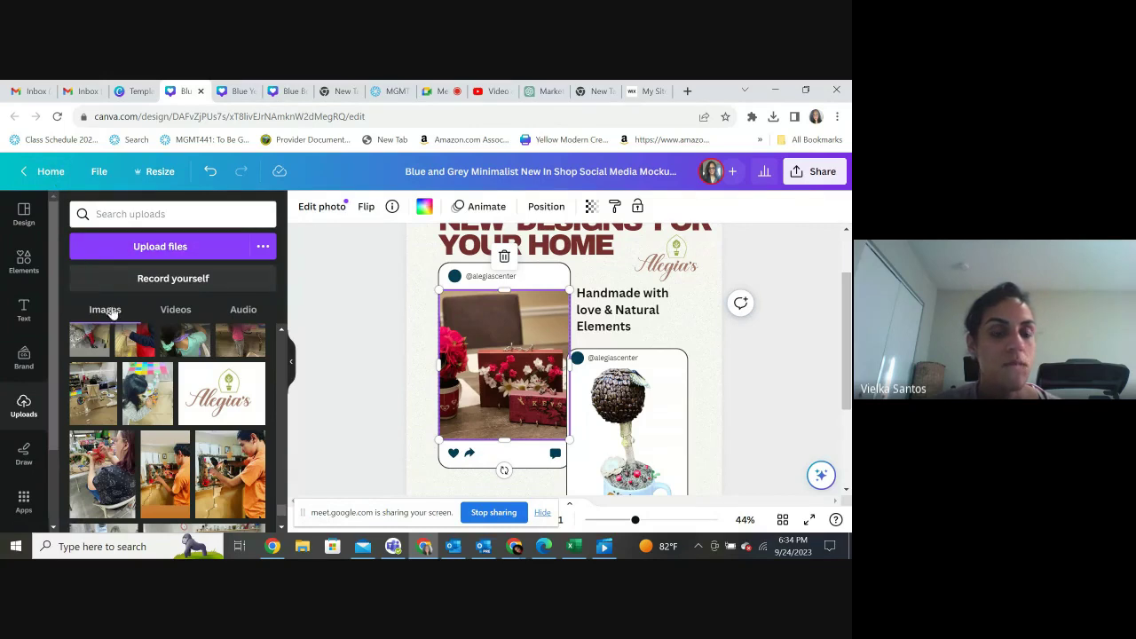
left_click(30, 227)
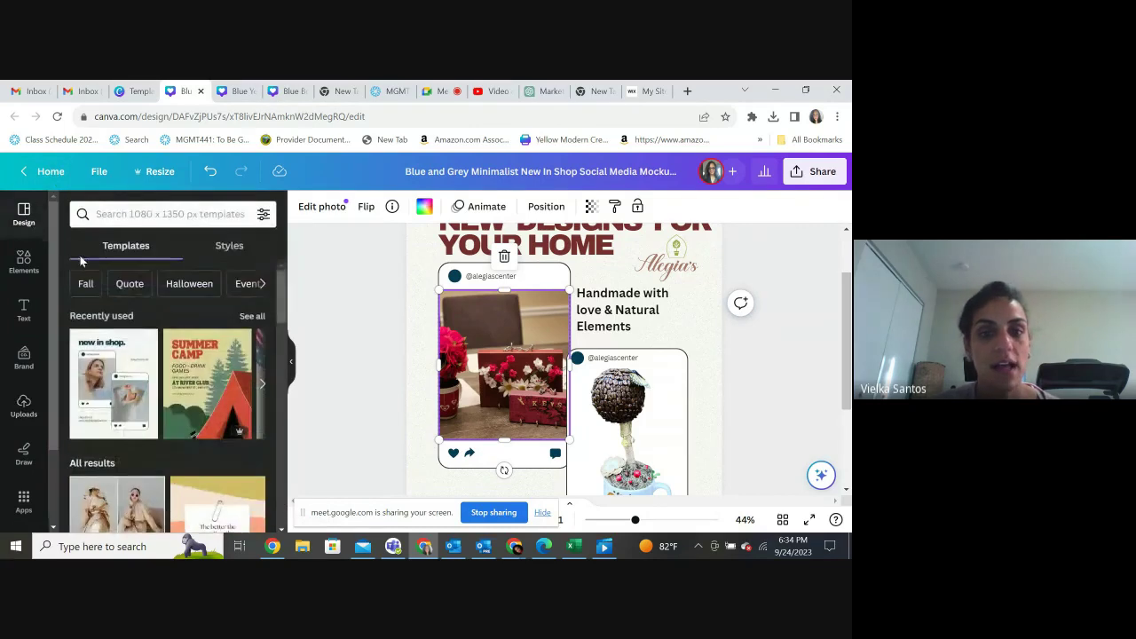
left_click(24, 260)
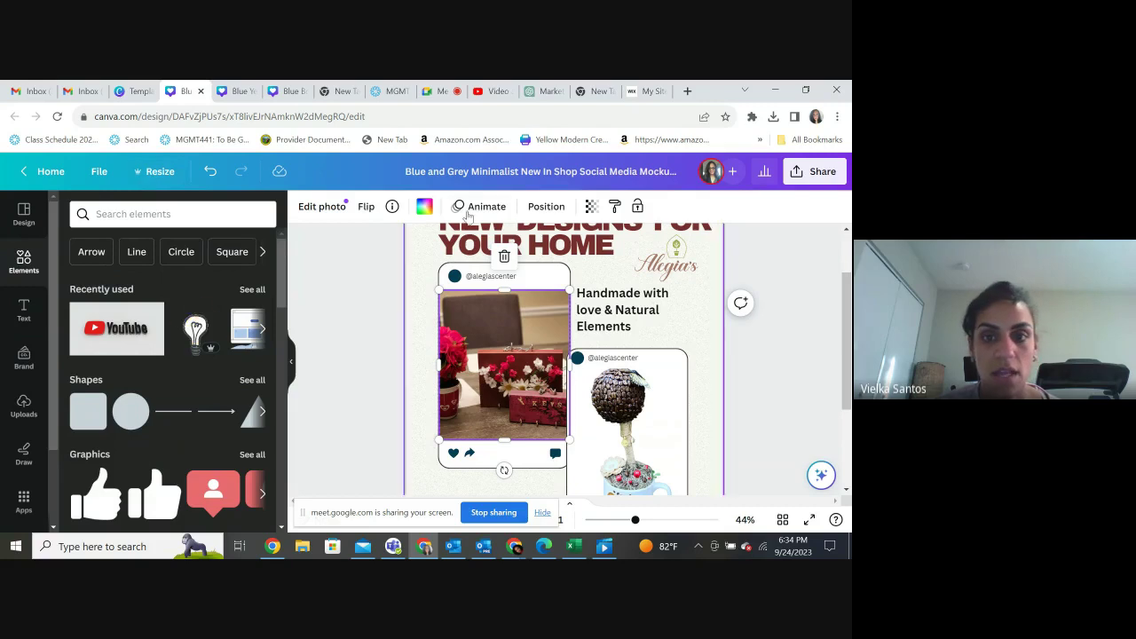
left_click(541, 209)
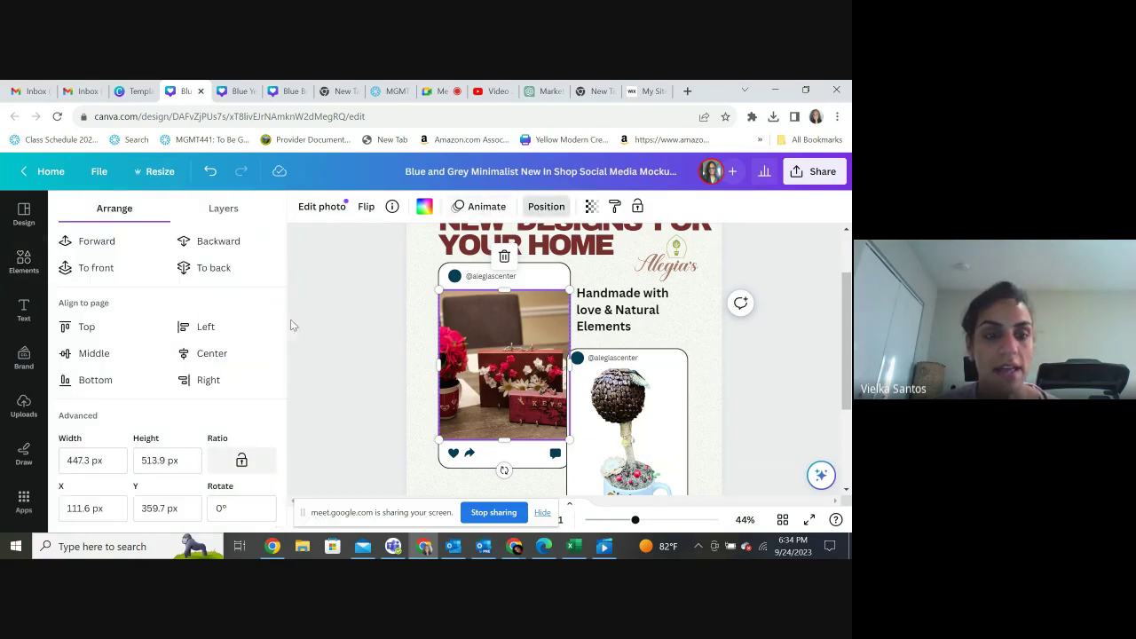
left_click(213, 353)
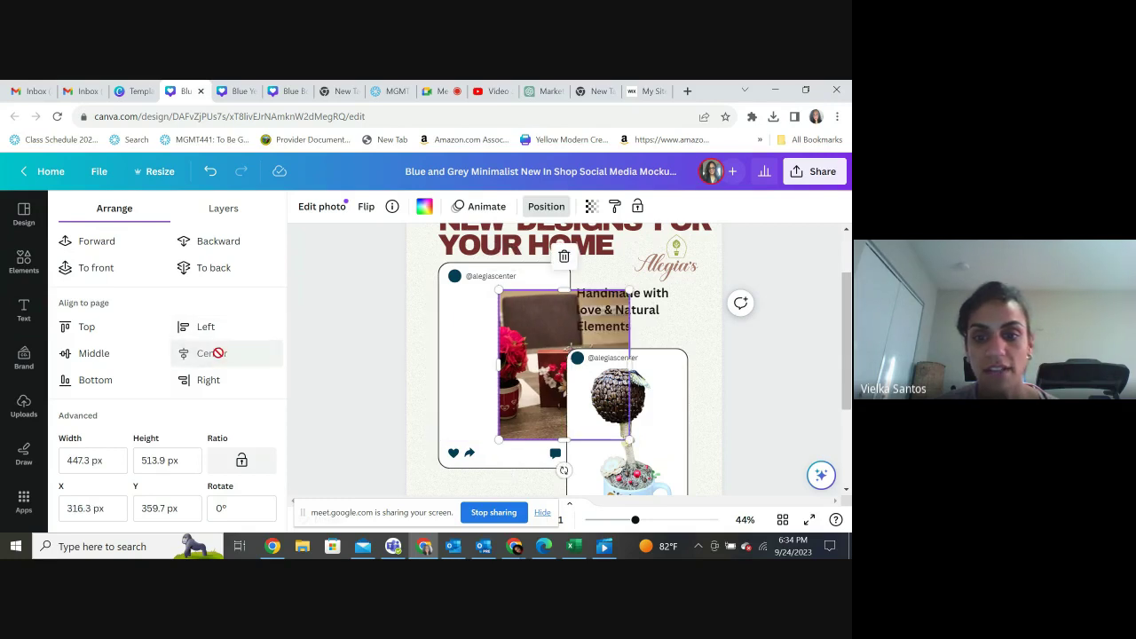
left_click(210, 171)
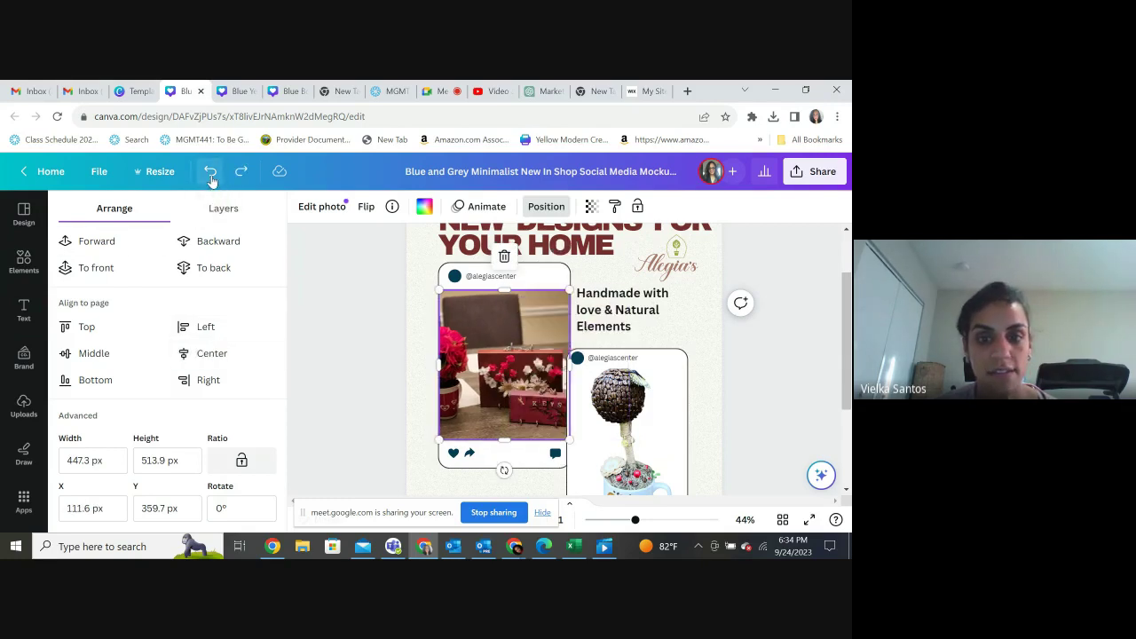
- Remove the background from the red gift box photo with the BG Remover and review the post
left_click(322, 212)
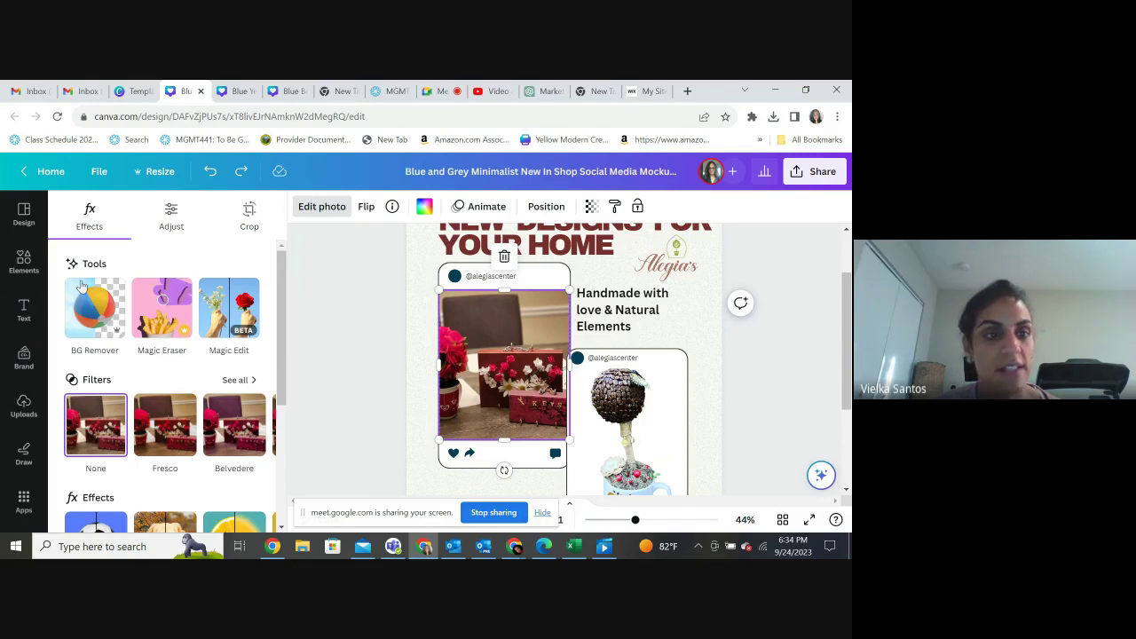
left_click(86, 328)
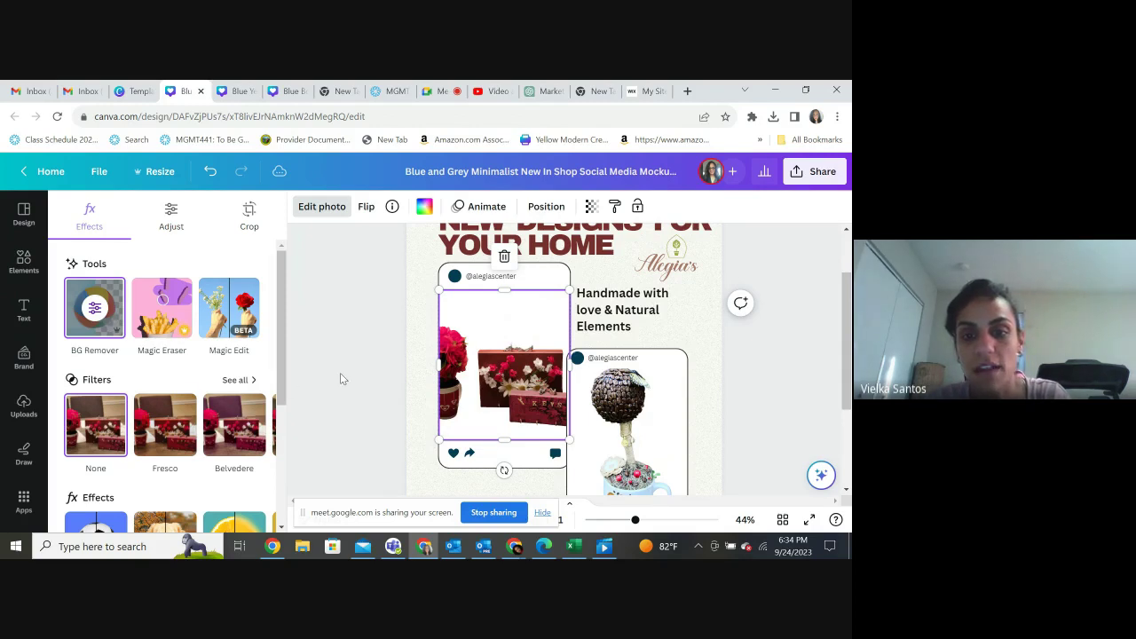
key("Escape")
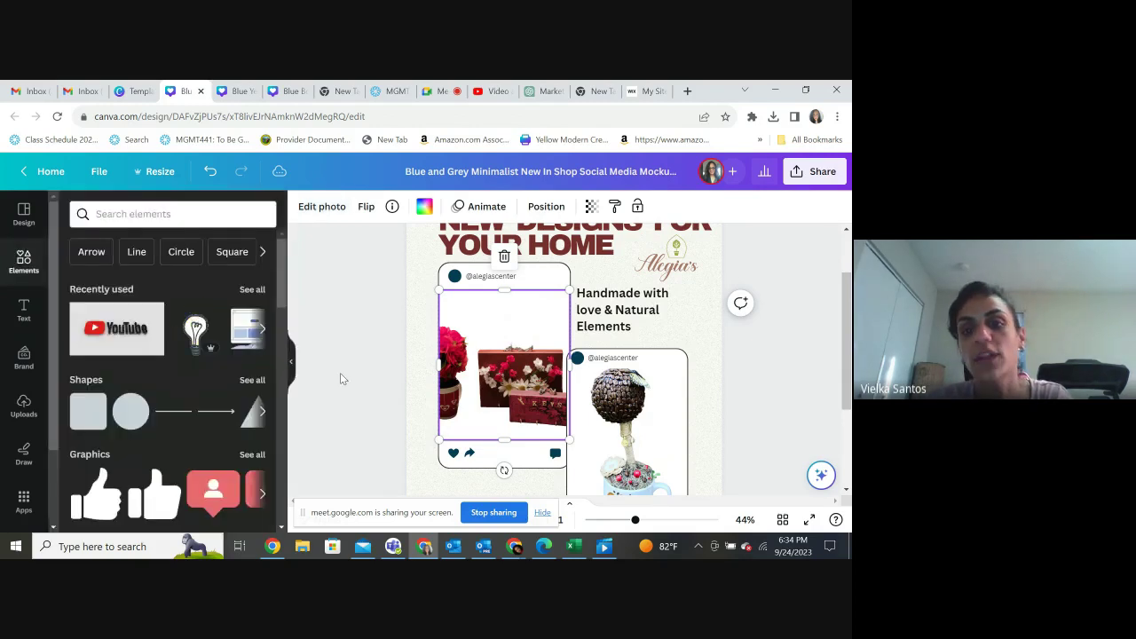
left_click(700, 330)
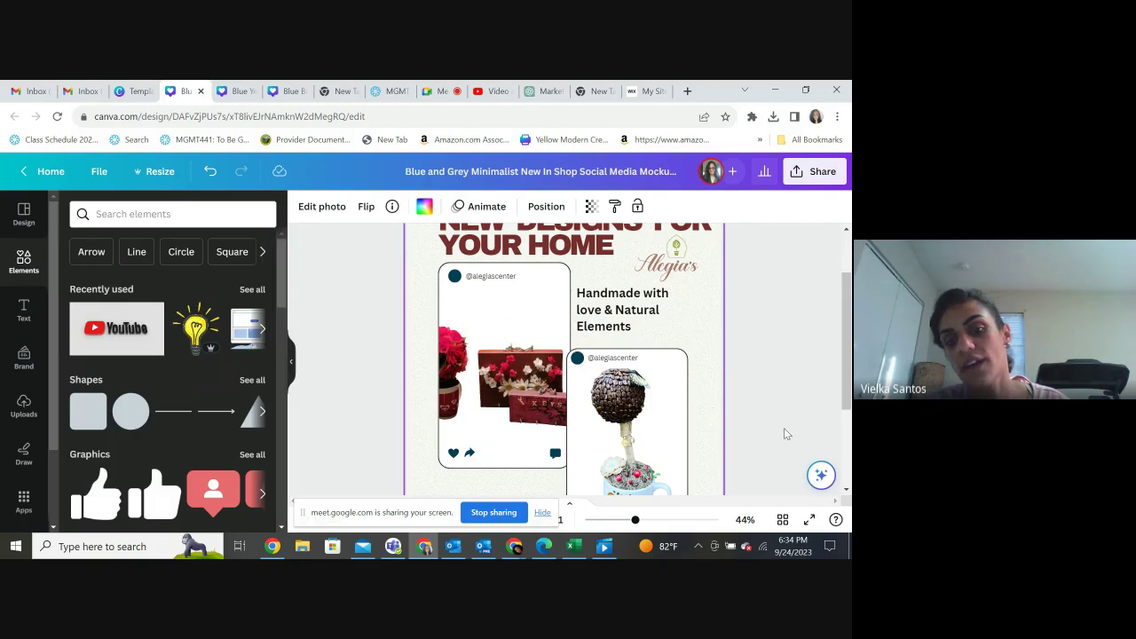
mouse_move(847, 401)
left_mouse_down()
mouse_move(848, 449)
mouse_move(848, 380)
left_mouse_up()
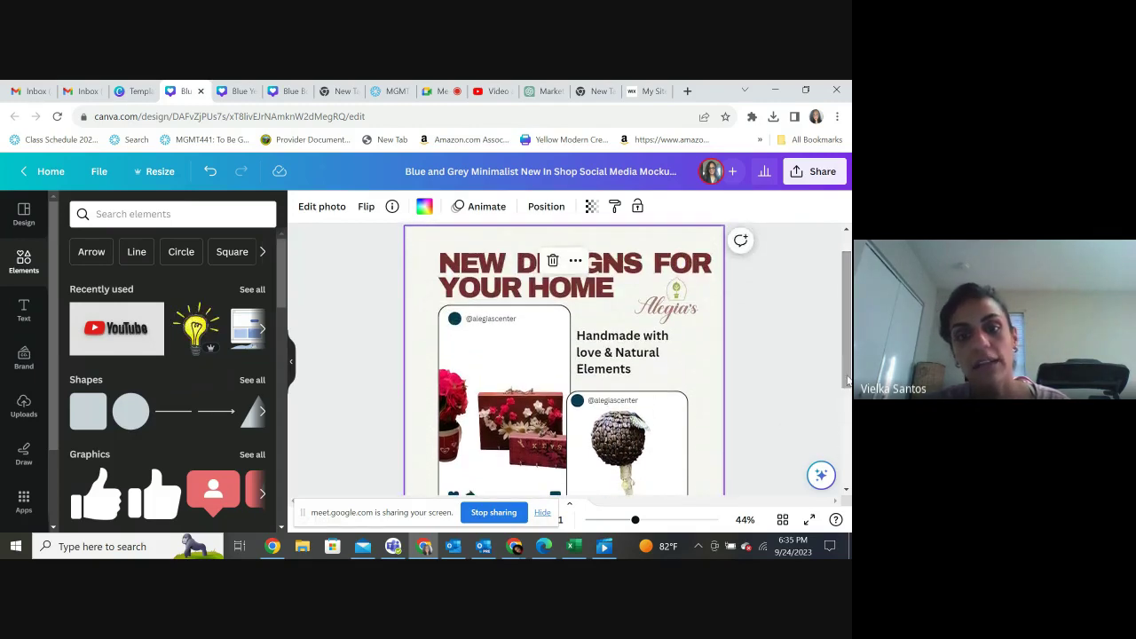
left_click(545, 348)
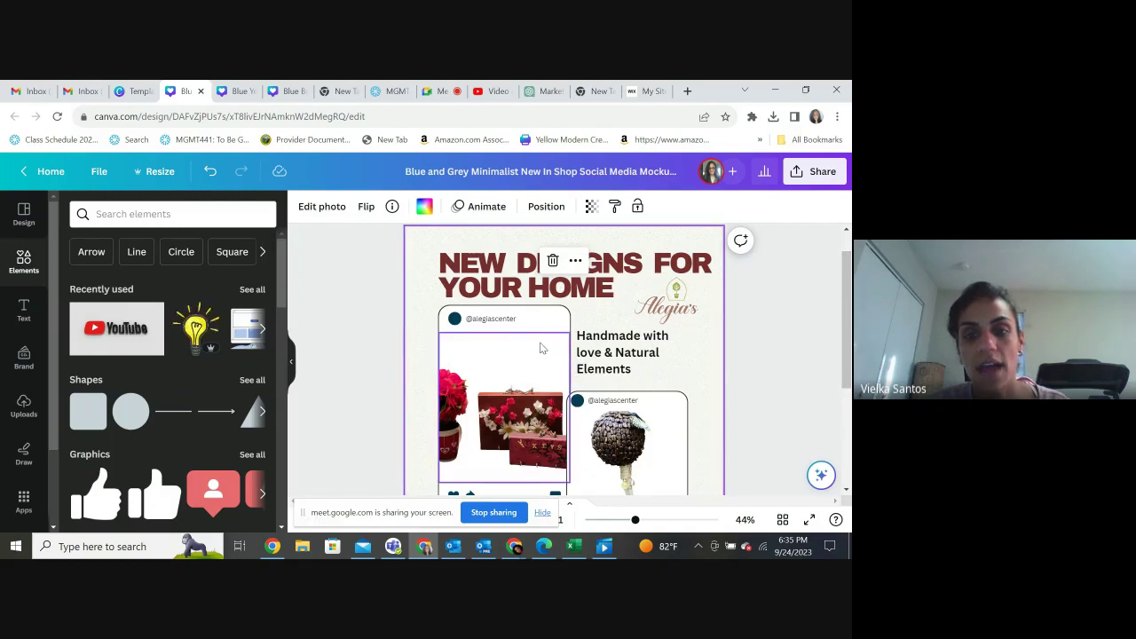
left_click(542, 327)
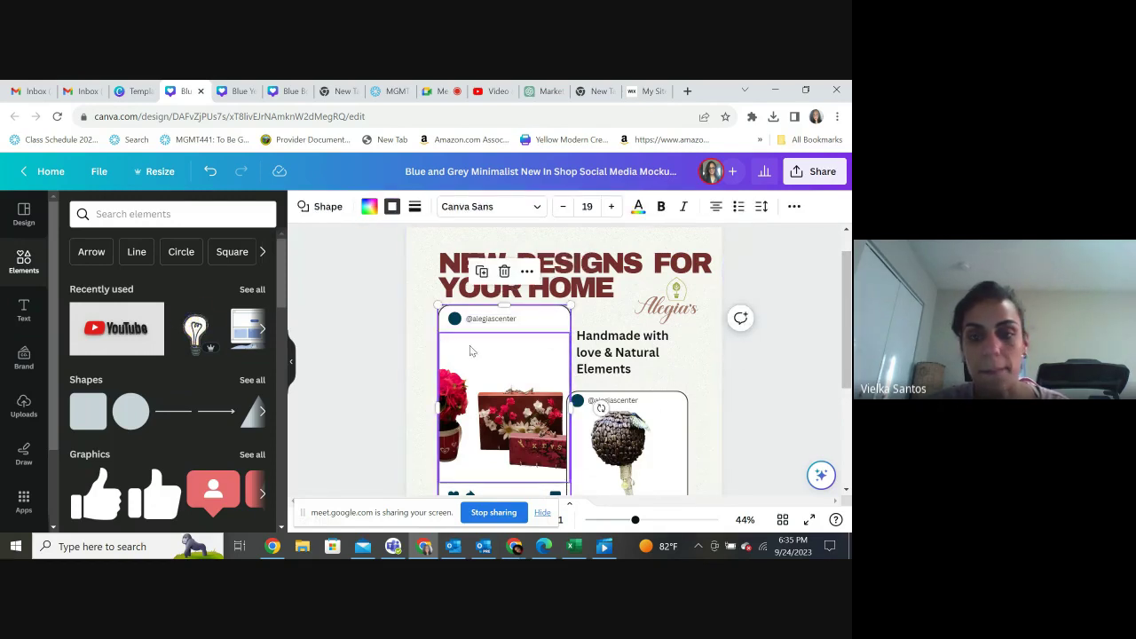
- Download the finished design as a PNG at size 1, 1,080 × 1,350 px
left_click(803, 173)
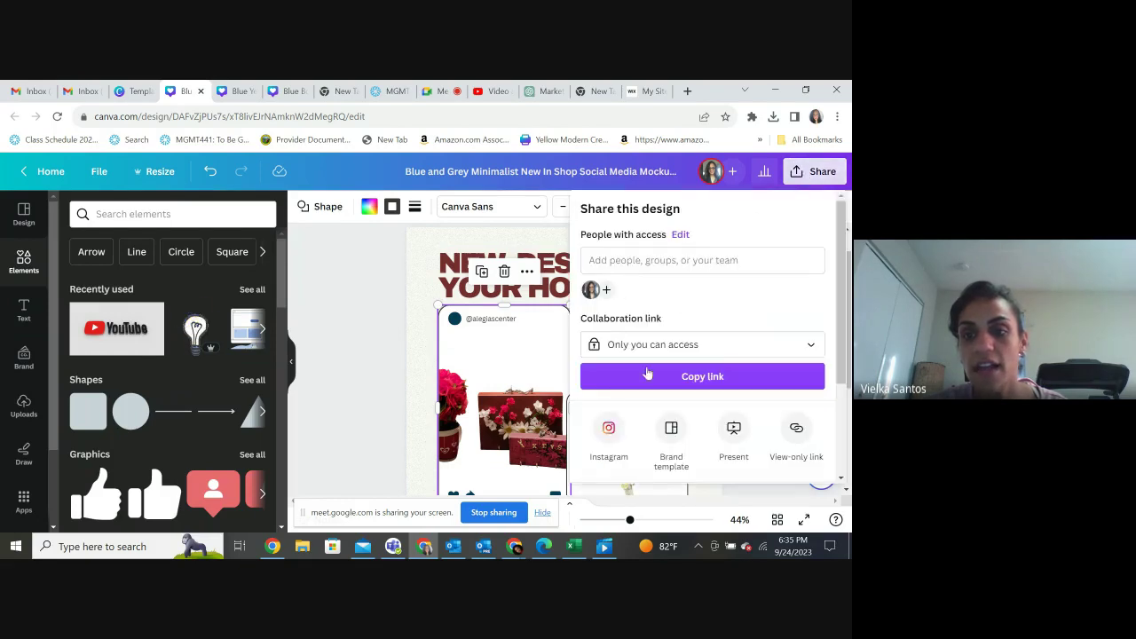
scroll(701, 355, "down", 3)
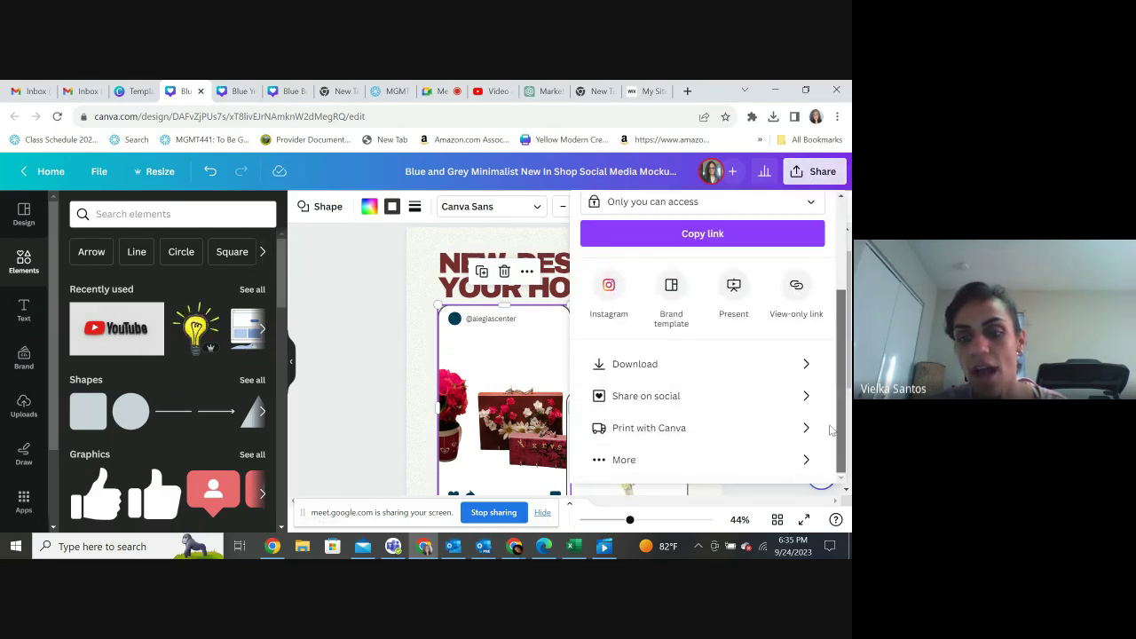
left_click(646, 366)
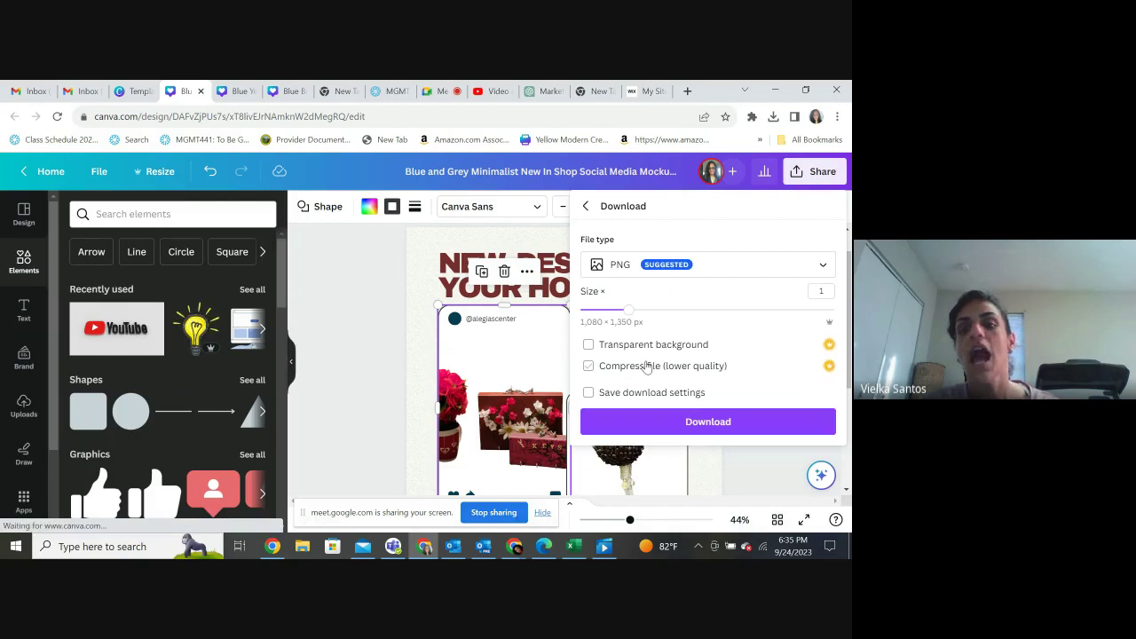
left_click(685, 420)
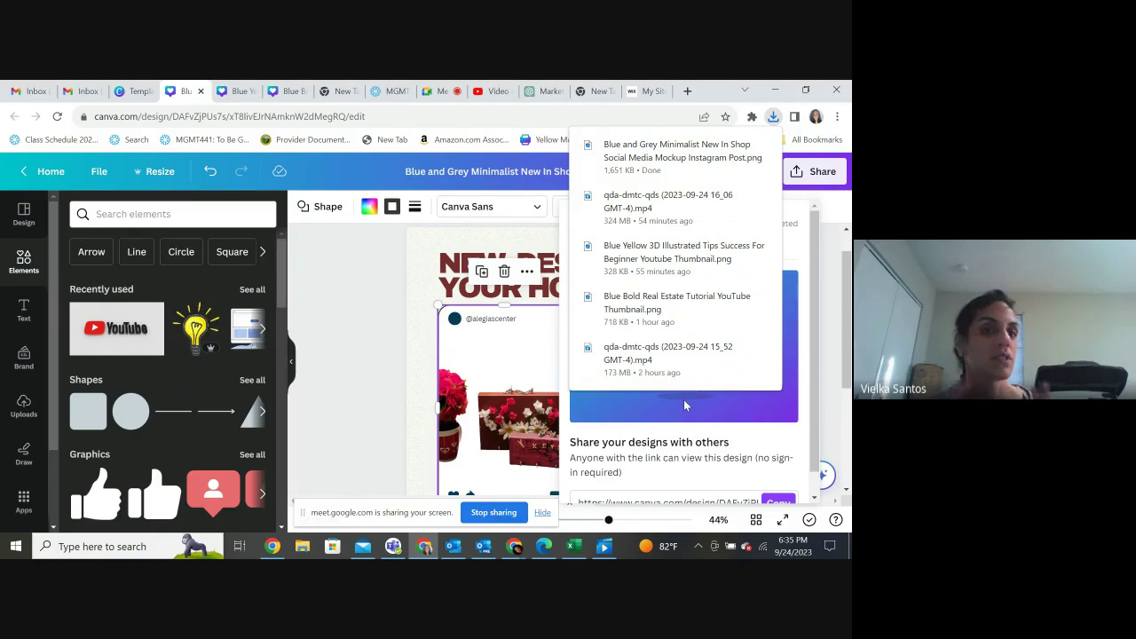
left_click(687, 91)
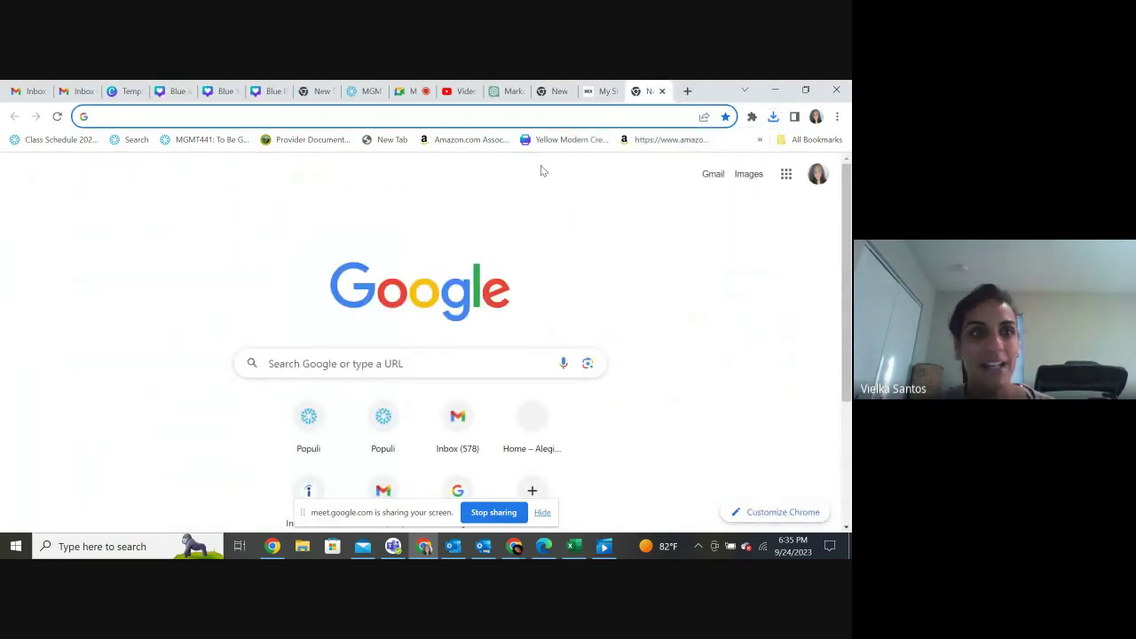
type("www.a")
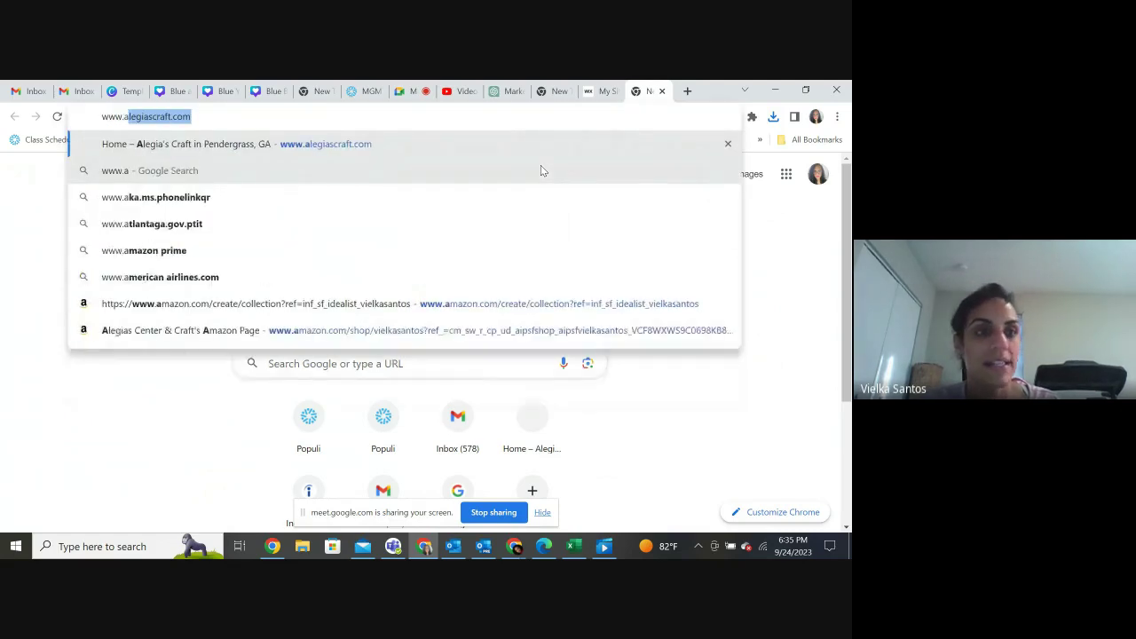
key("Return")
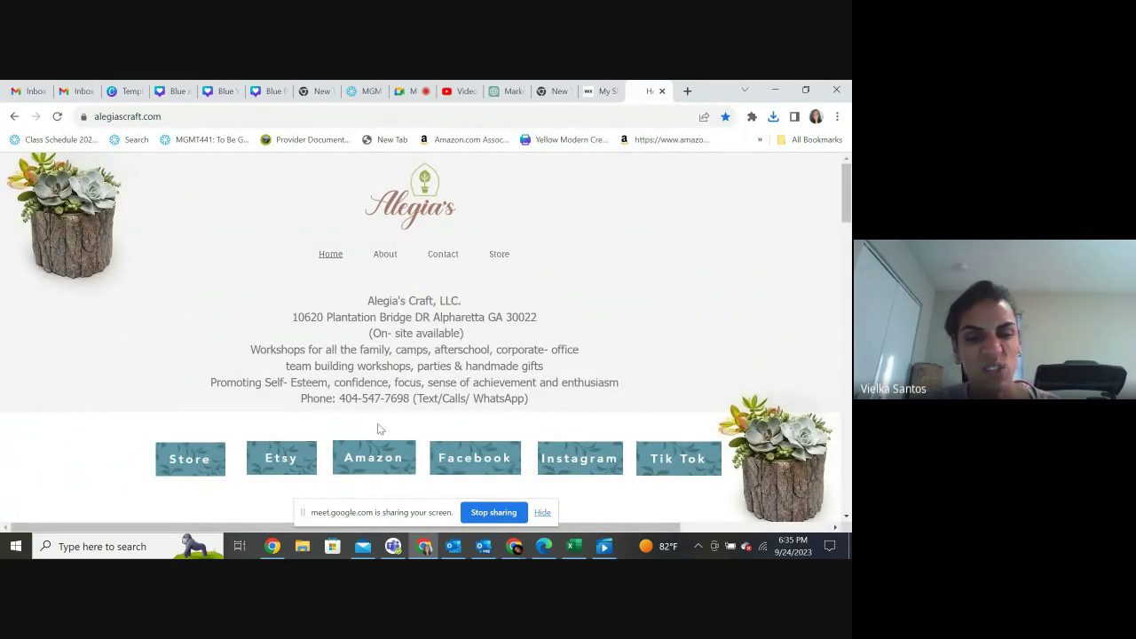
left_click(589, 461)
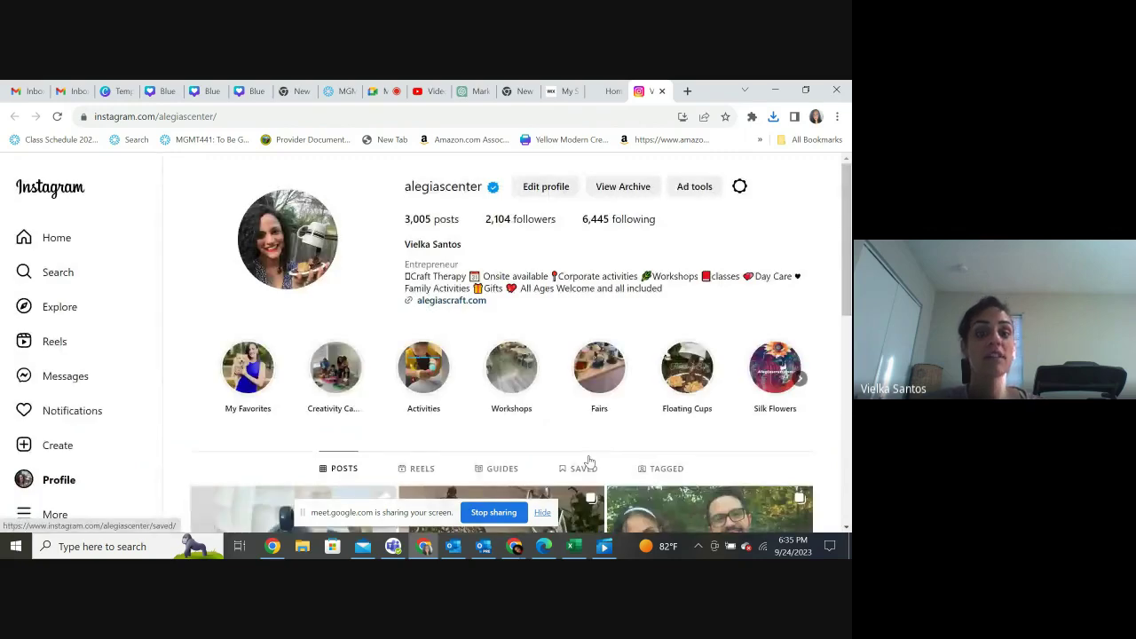
scroll(736, 406, "down", 1)
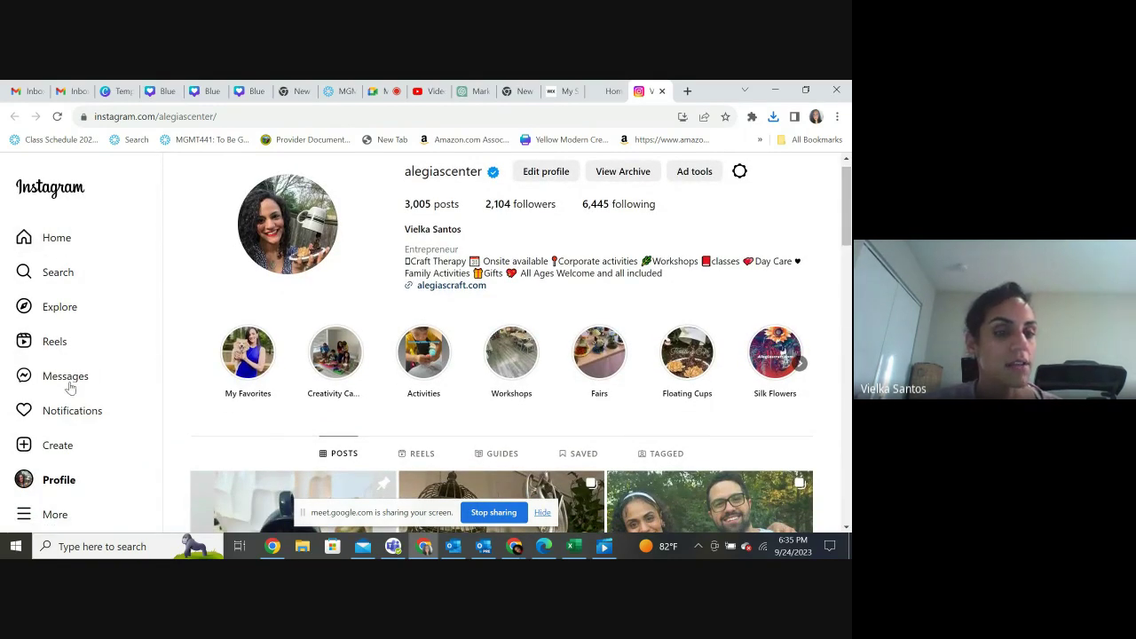
- Create a new Instagram post from the file "Blue and Grey Minimalist New In Shop Social Media Mockup Instagram Post" in Downloads
left_click(43, 437)
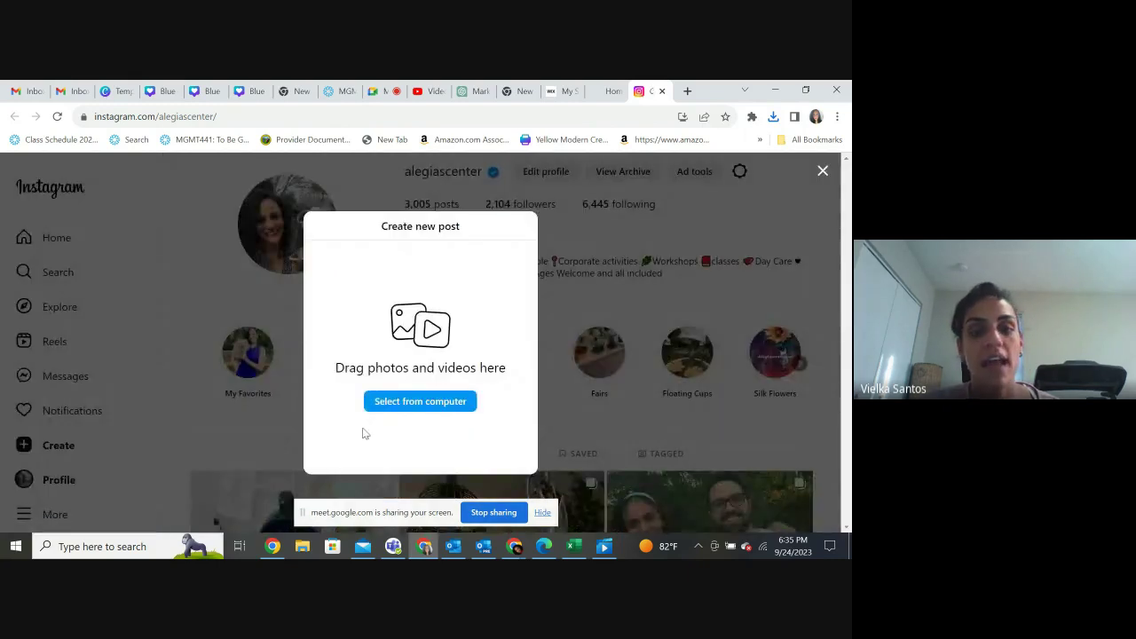
left_click(411, 401)
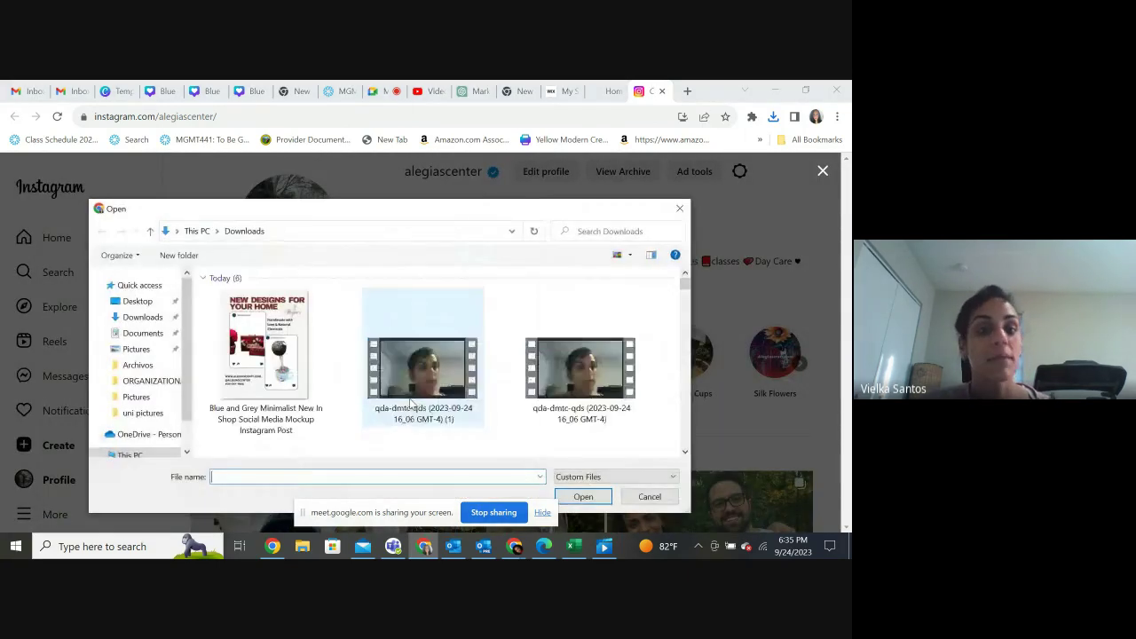
left_click(236, 344)
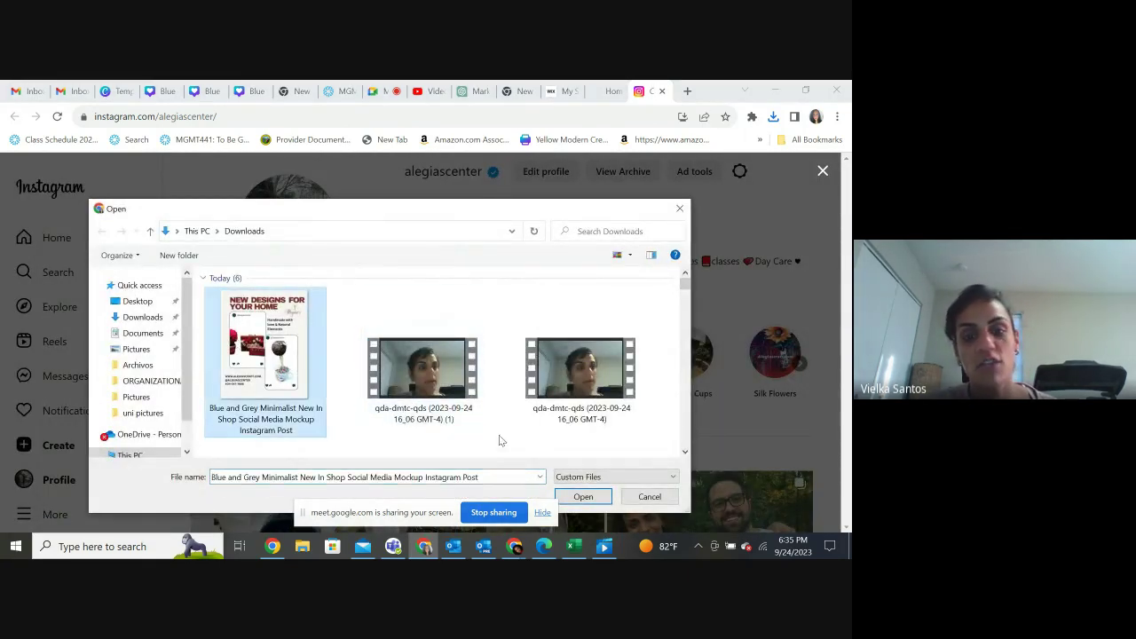
left_click(572, 499)
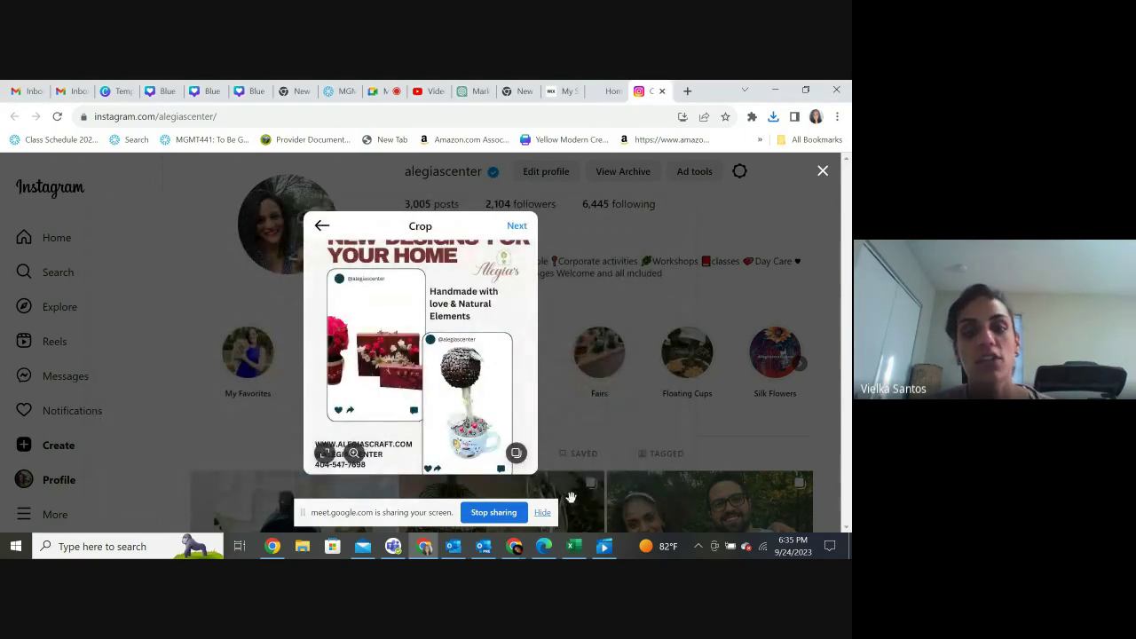
- Accept the image's crop, look through the filters while keeping Original, and continue to the caption stage of the post
left_click_drag(363, 421, 381, 293)
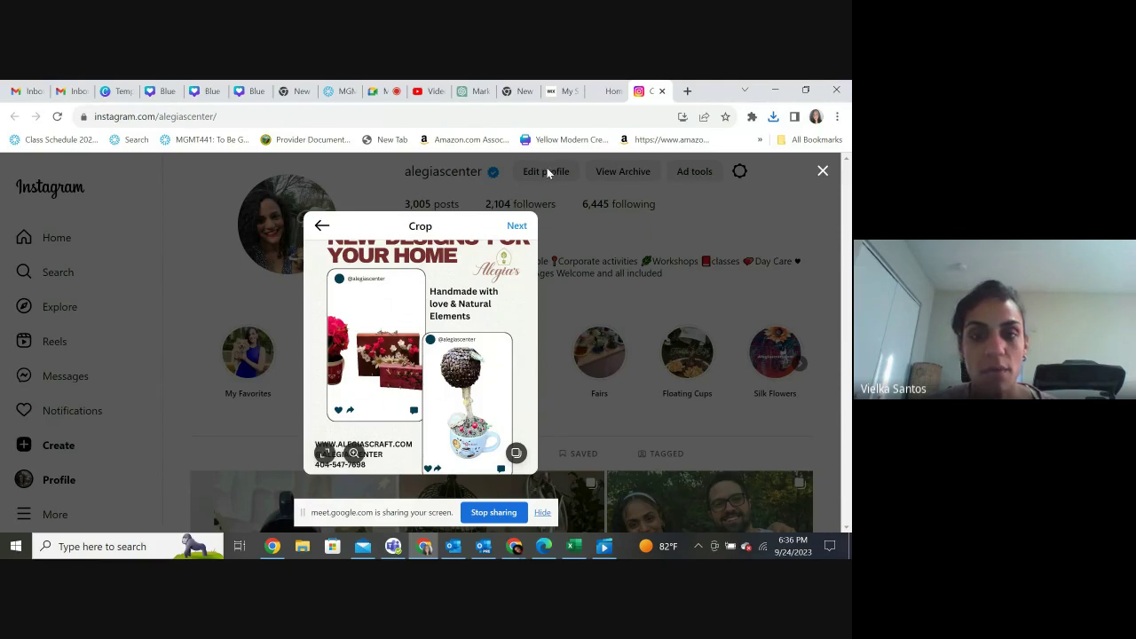
left_click(521, 227)
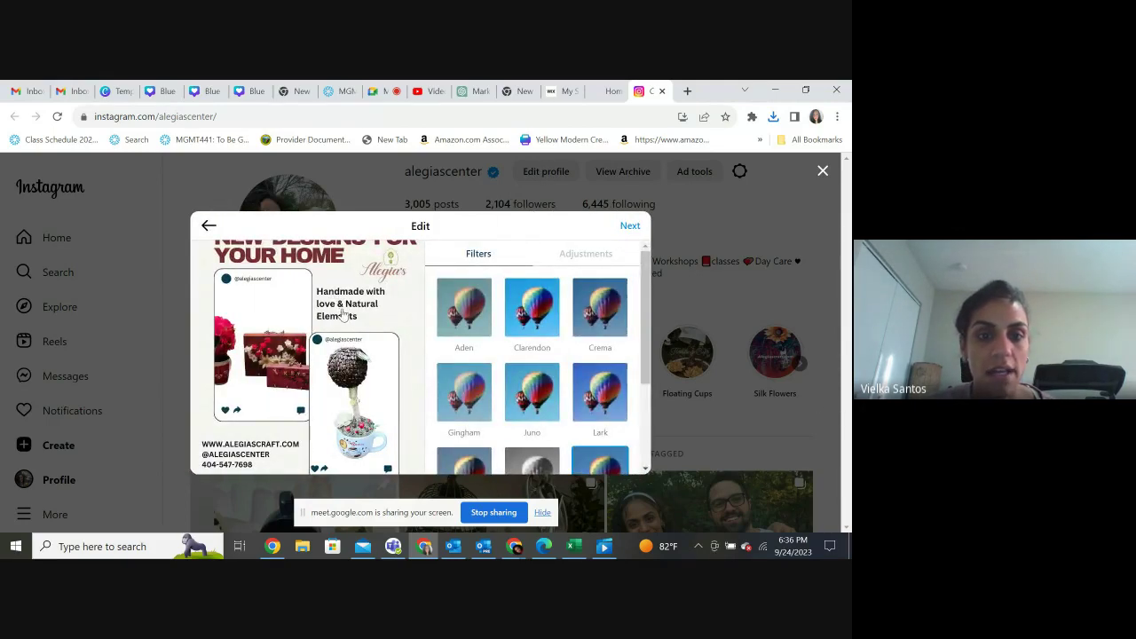
left_click_drag(647, 295, 641, 379)
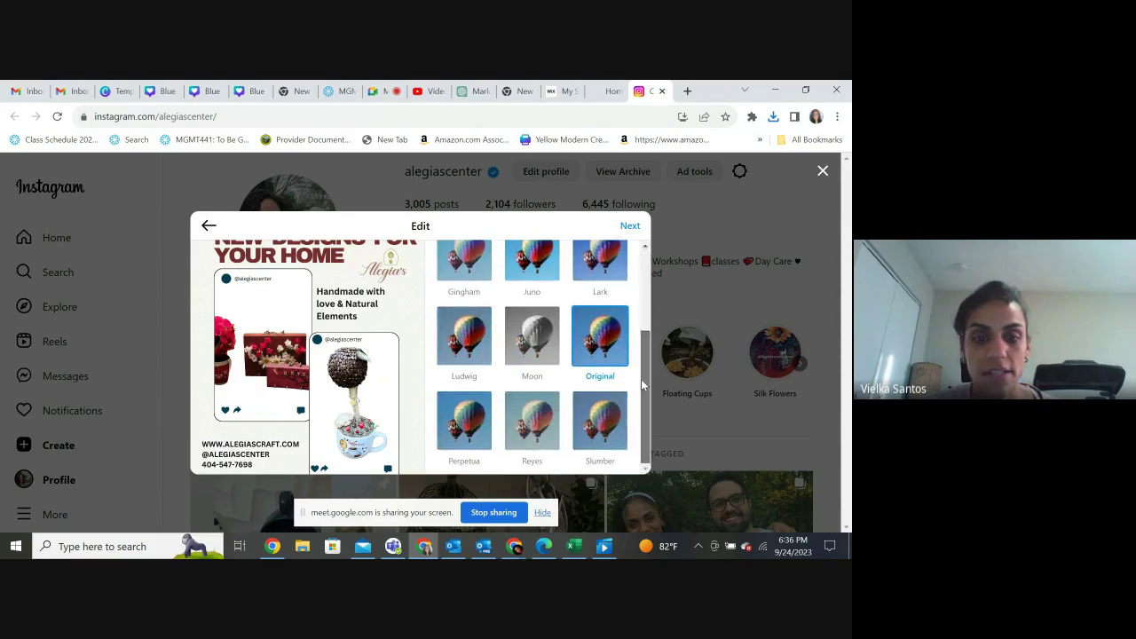
scroll(660, 417, "up", 5)
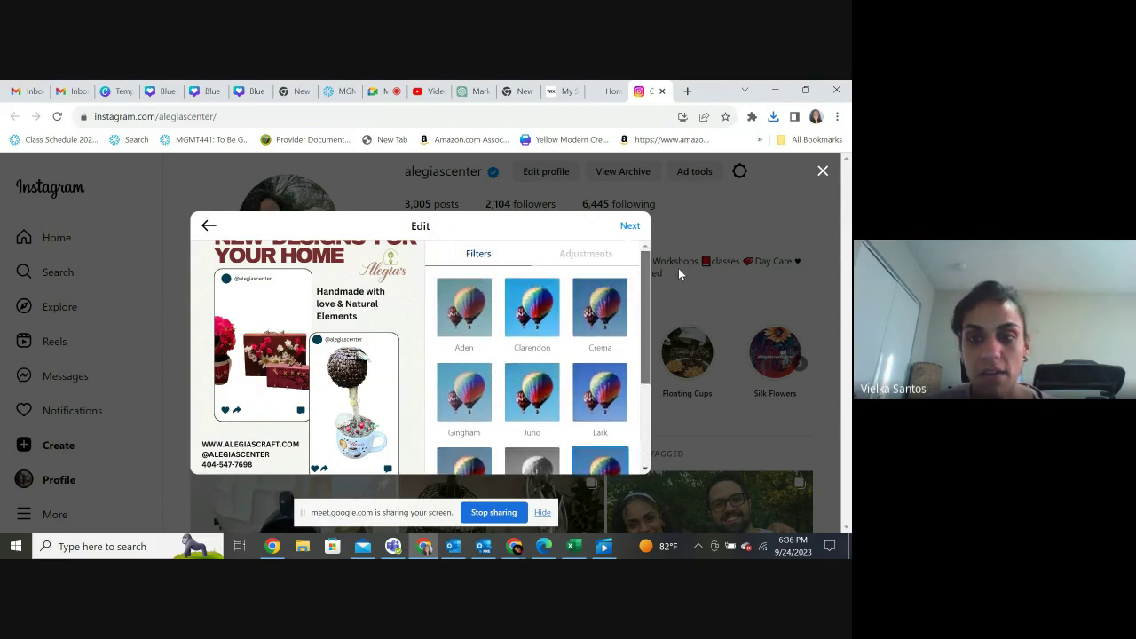
left_click(628, 227)
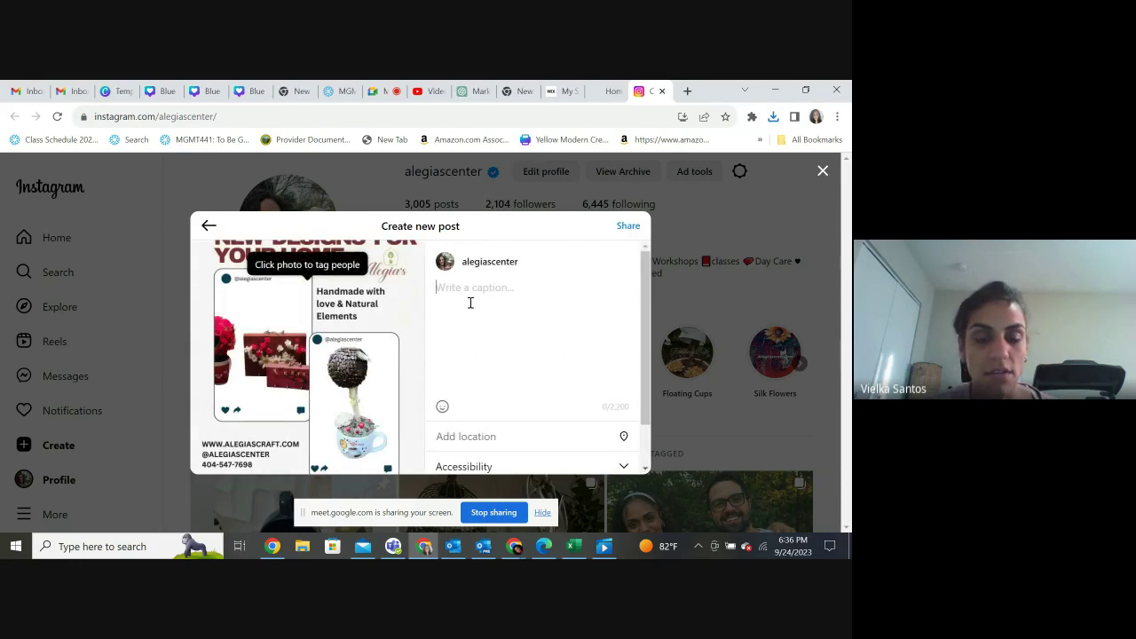
- Write the post caption "NEW DESIGNS IN ETSY.COM/SHOP/ALEGIAS"
type("n")
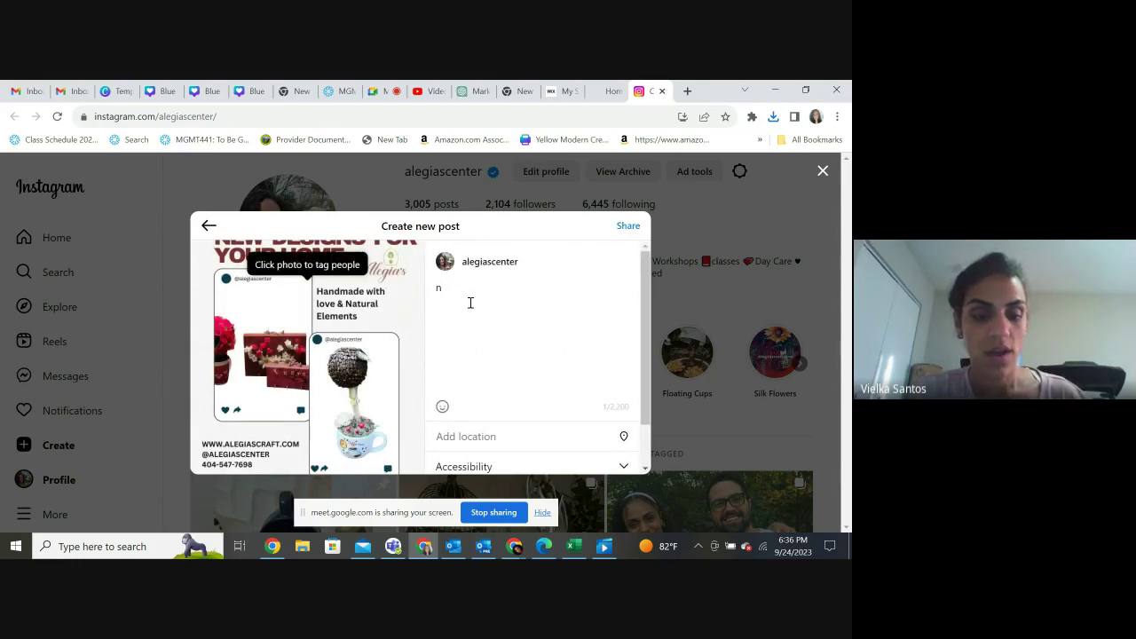
key("BackSpace")
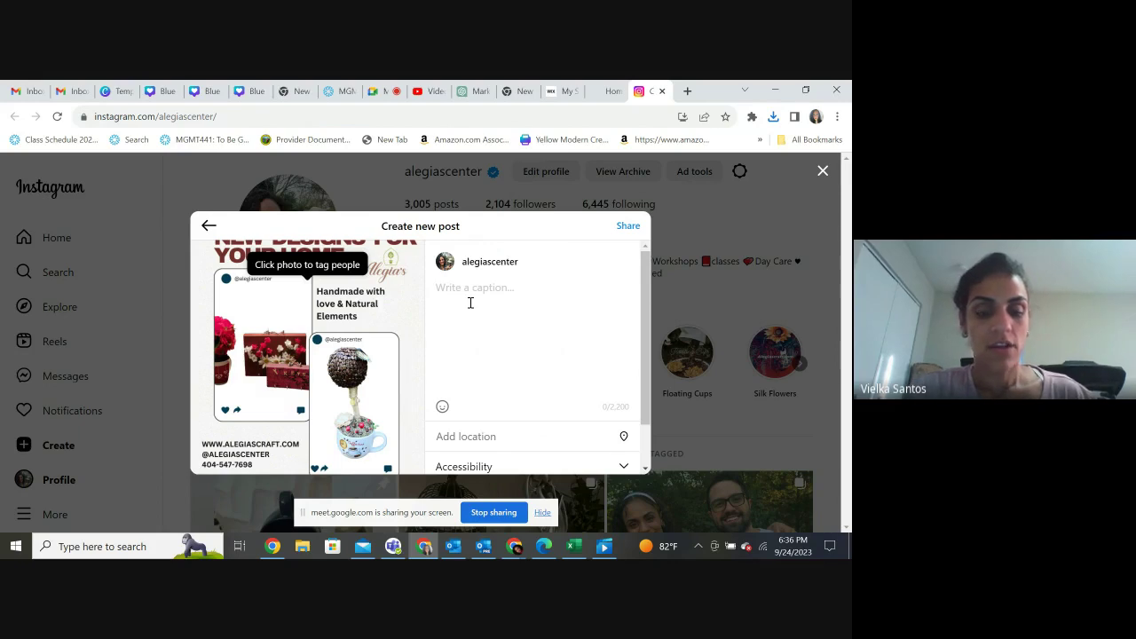
type("NEW DESIGNS")
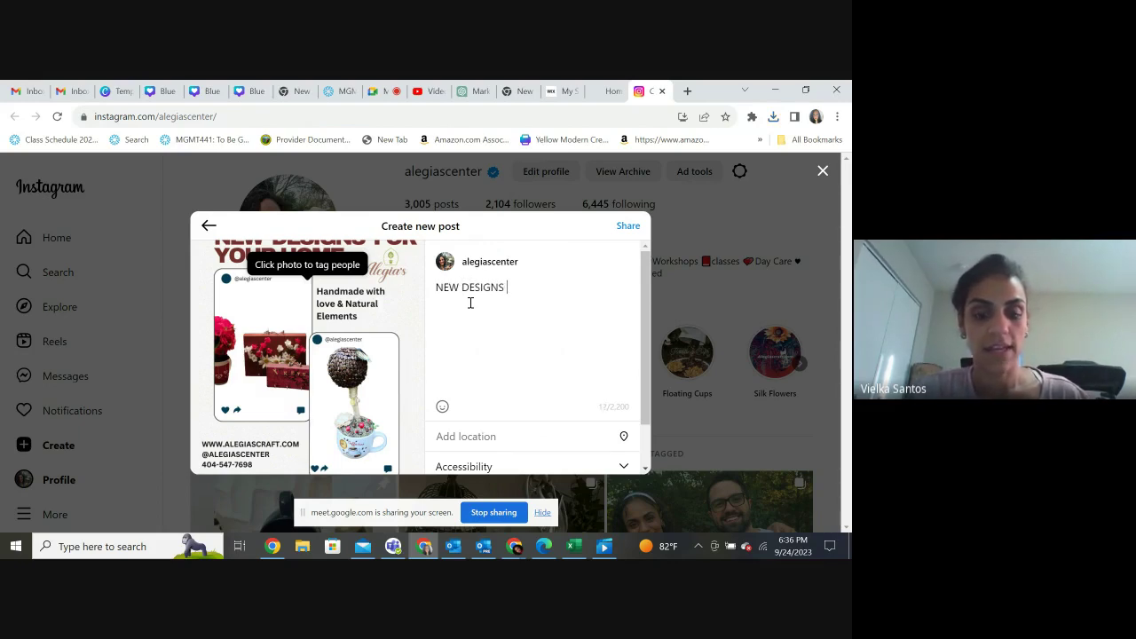
type(" IN ETSY.COM/SHOP")
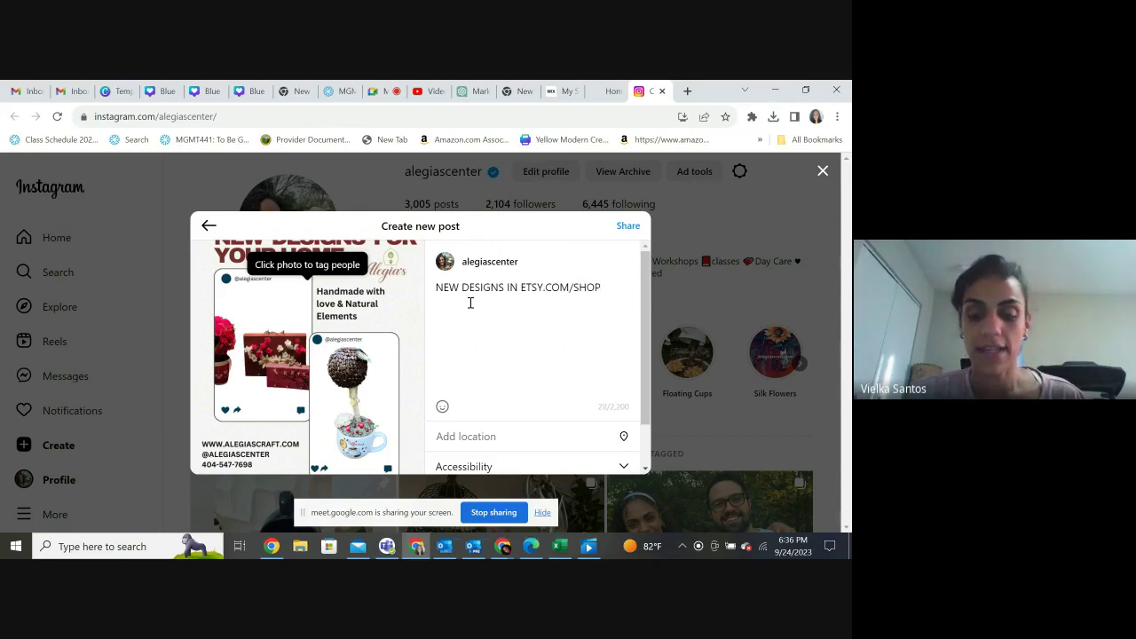
type("GIAS")
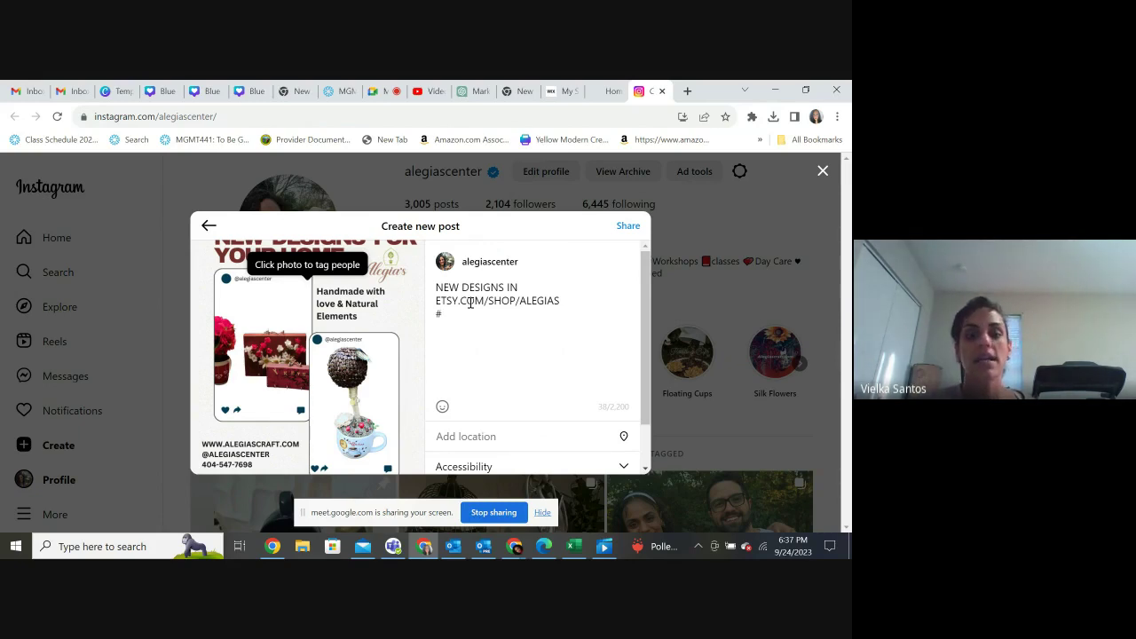
- Add the suggested hashtags #hadmadegift and #specialgift on a new line below the caption text
type("HADMADE")
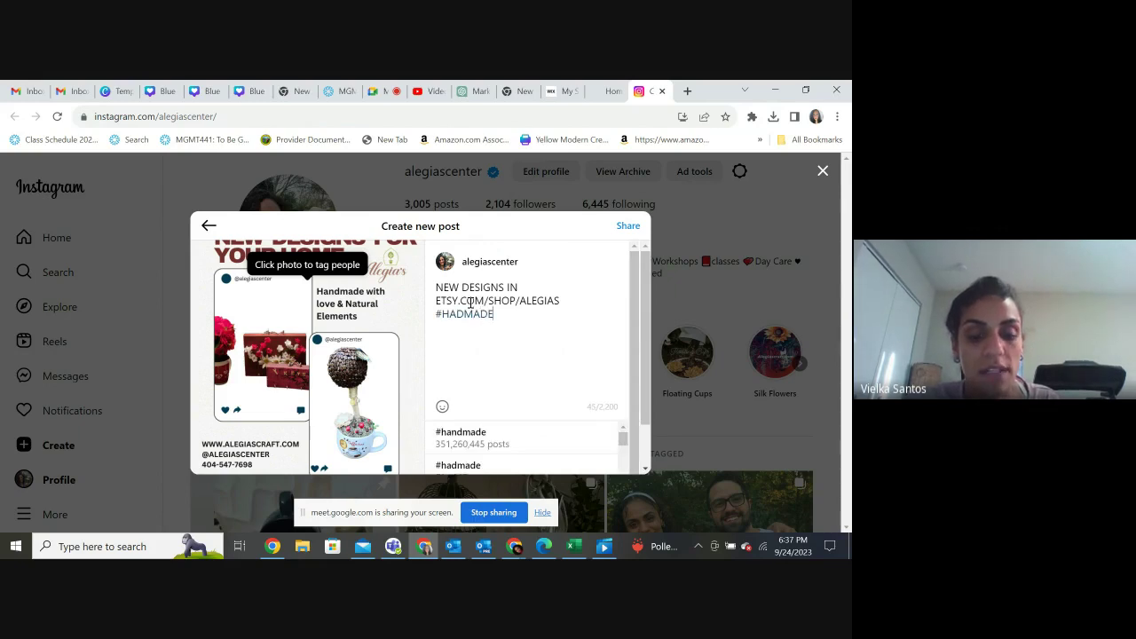
type("GI")
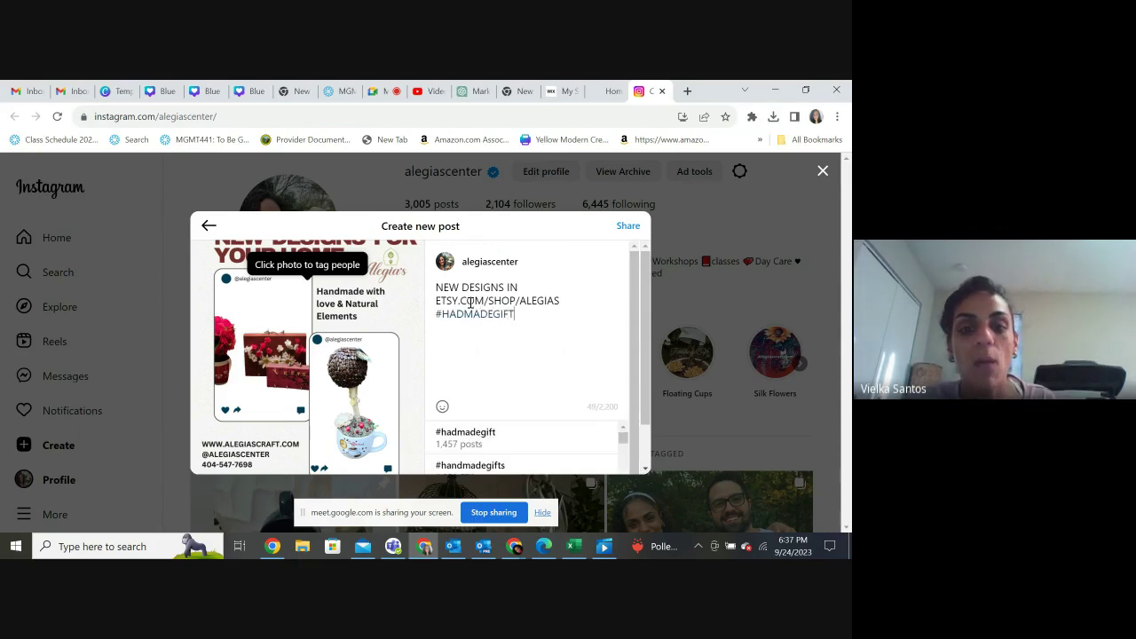
type("FT")
left_click(479, 432)
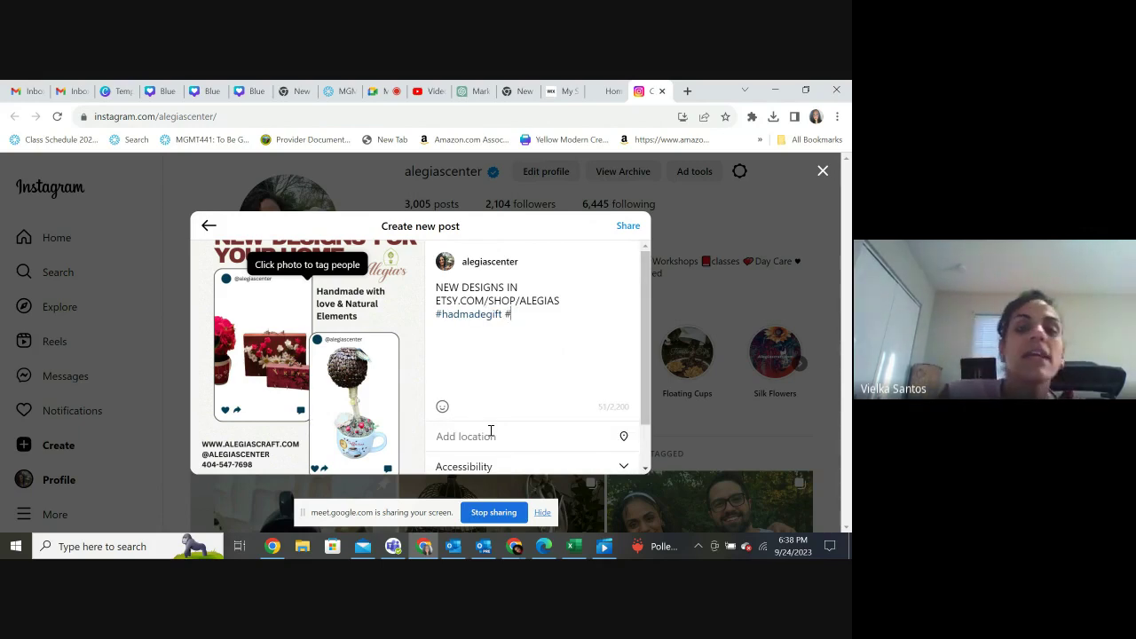
type("#")
type("SPEC")
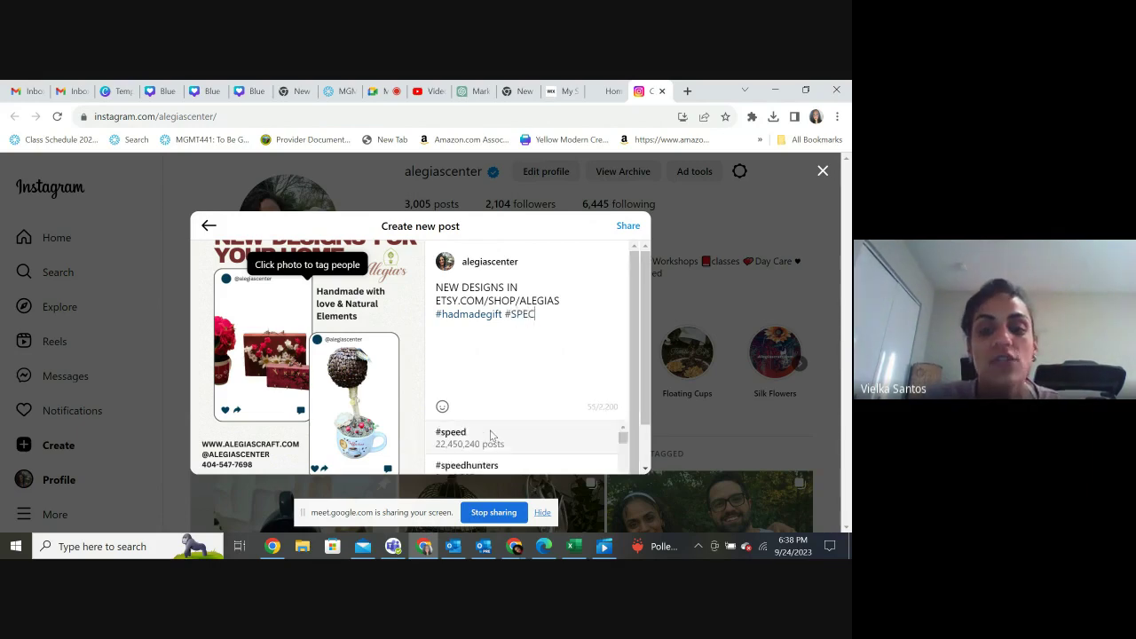
type("IALGIFT")
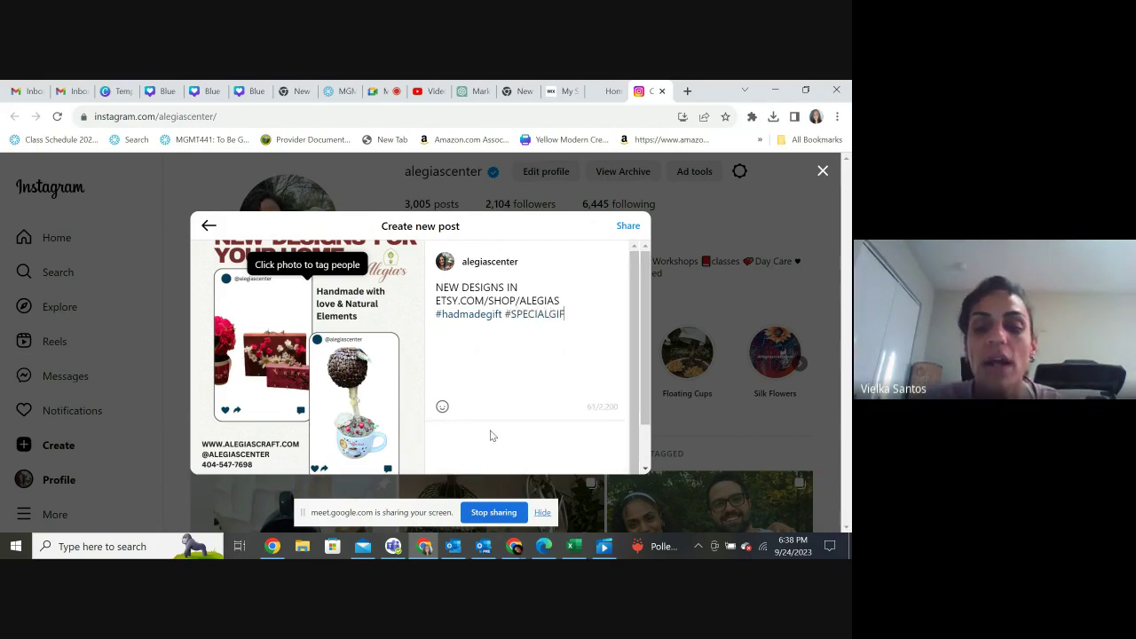
left_click(479, 431)
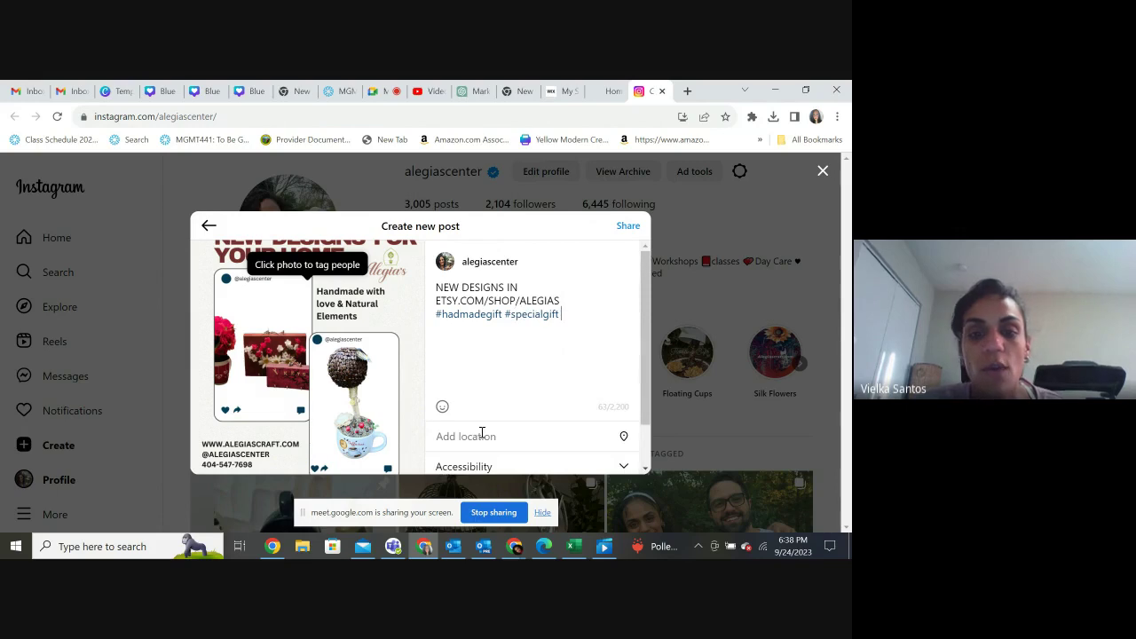
- Add the suggested hashtags #handmadeproducts and #accentsforliving to the end of the caption
type("#")
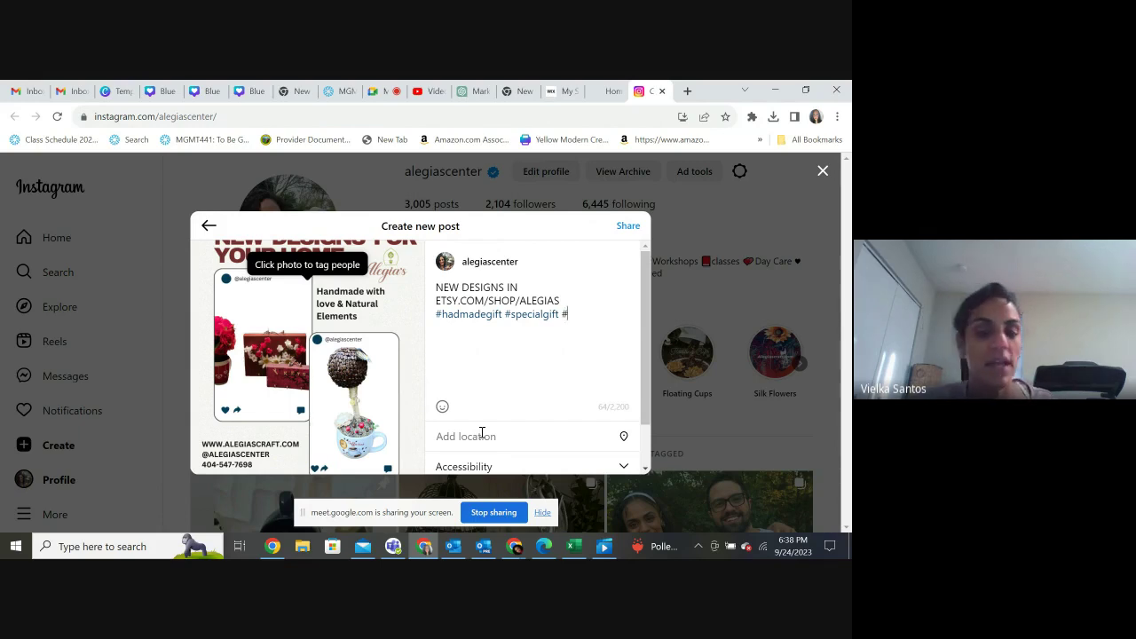
type("HANDM")
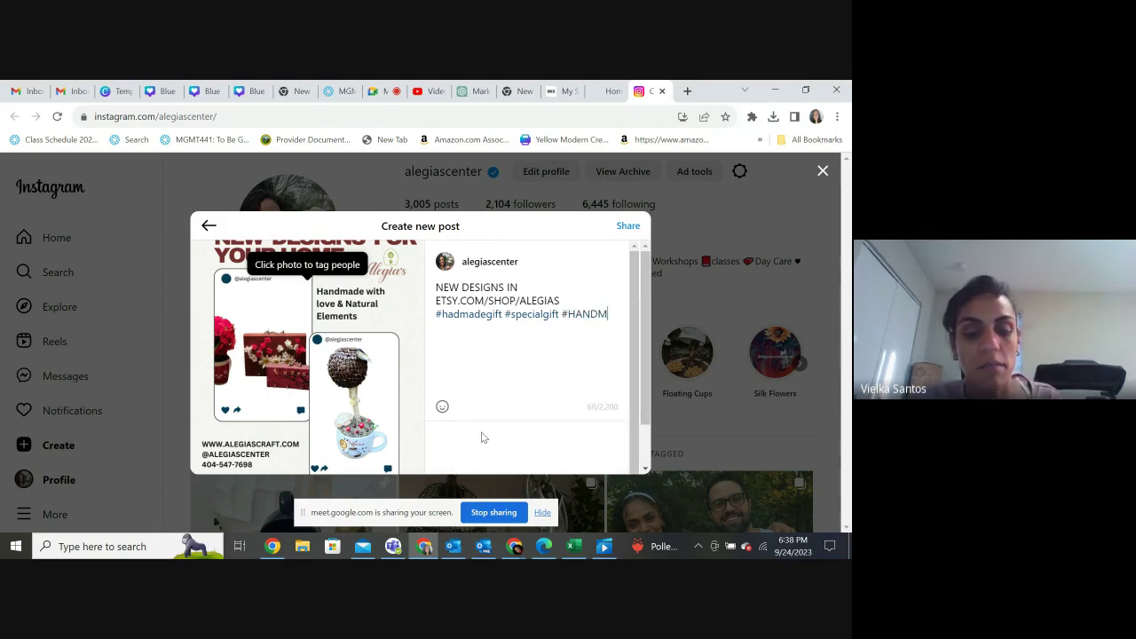
type("ADE")
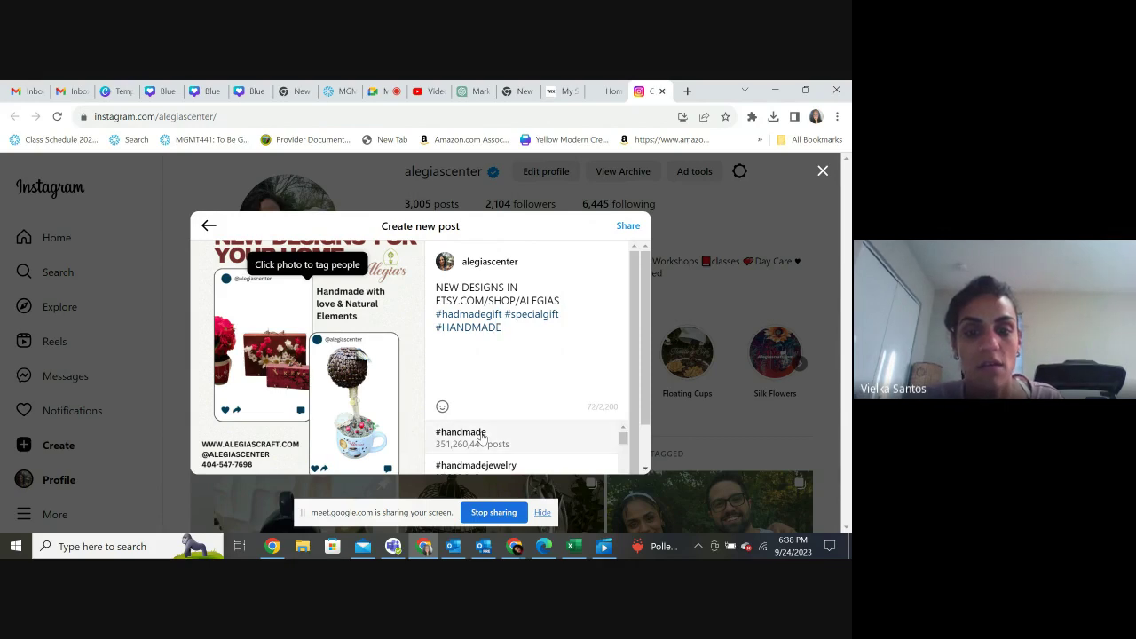
type("PRO")
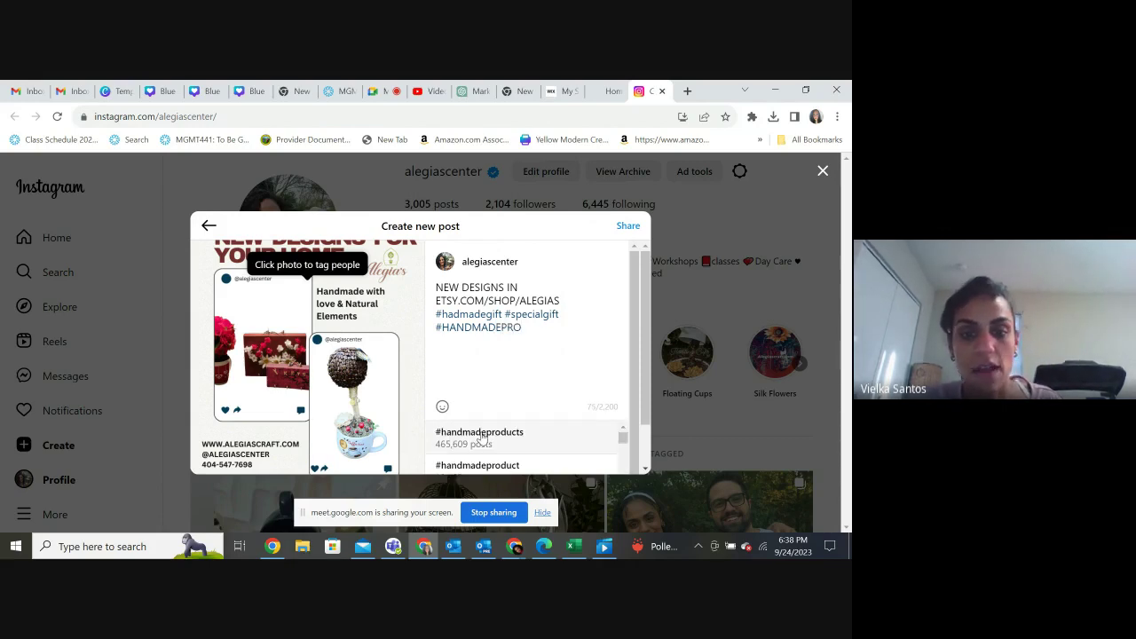
left_click(482, 438)
type("#")
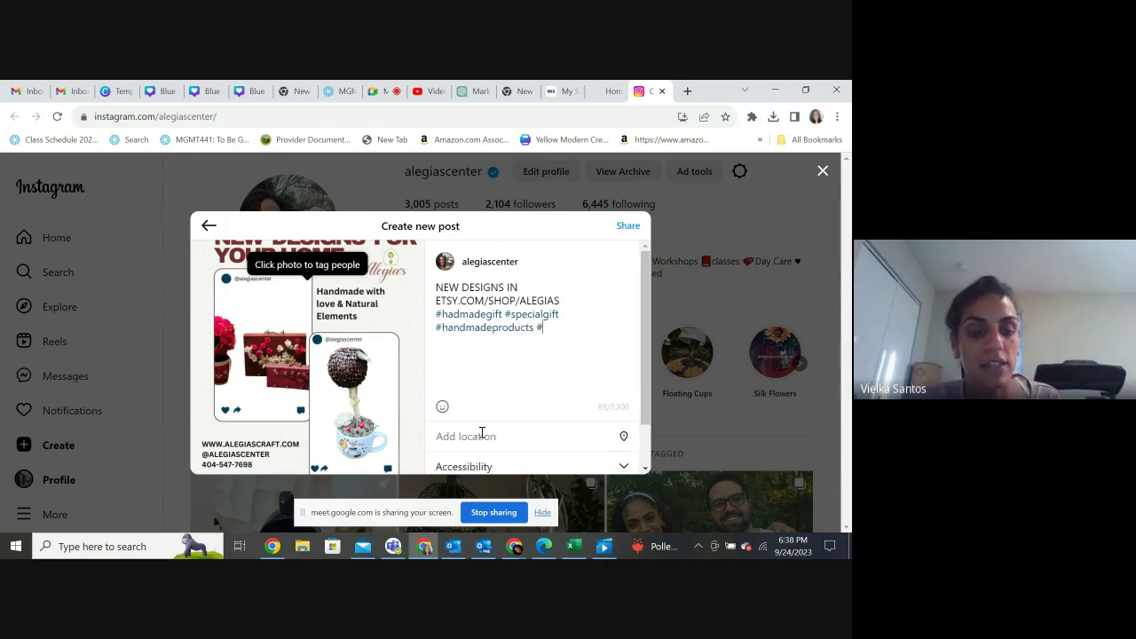
type("ACCENTS")
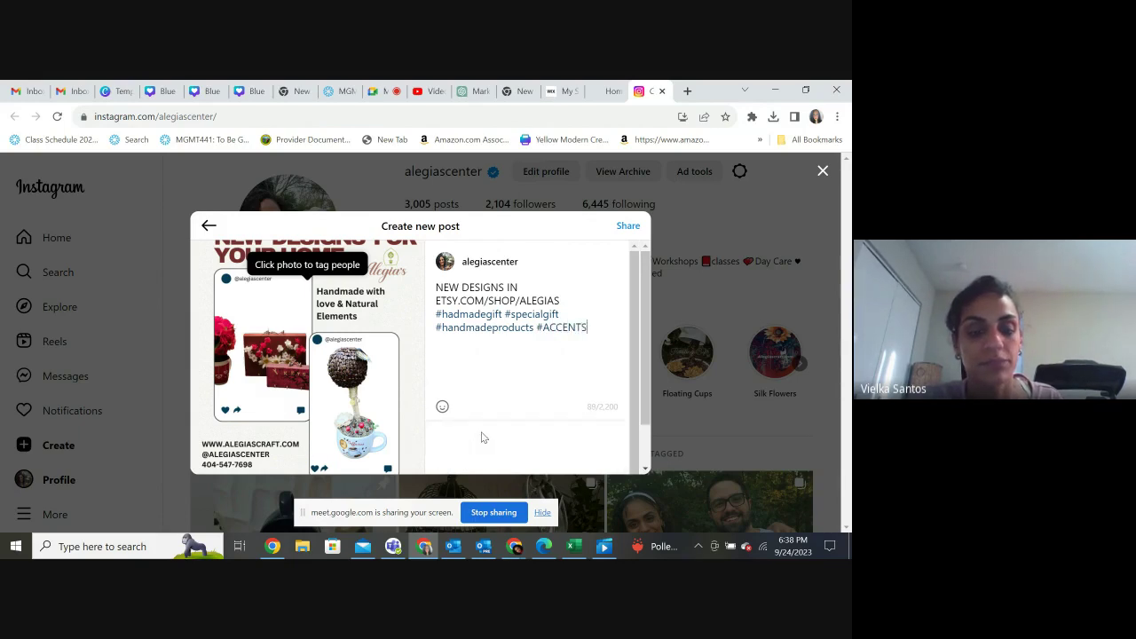
type("FOR")
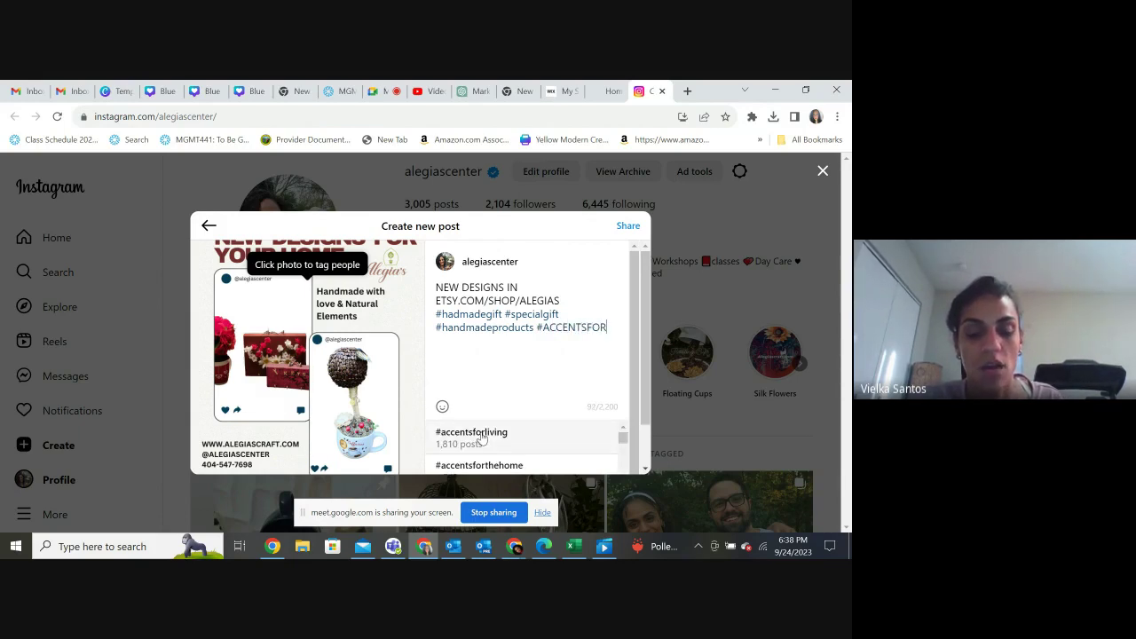
left_click(480, 438)
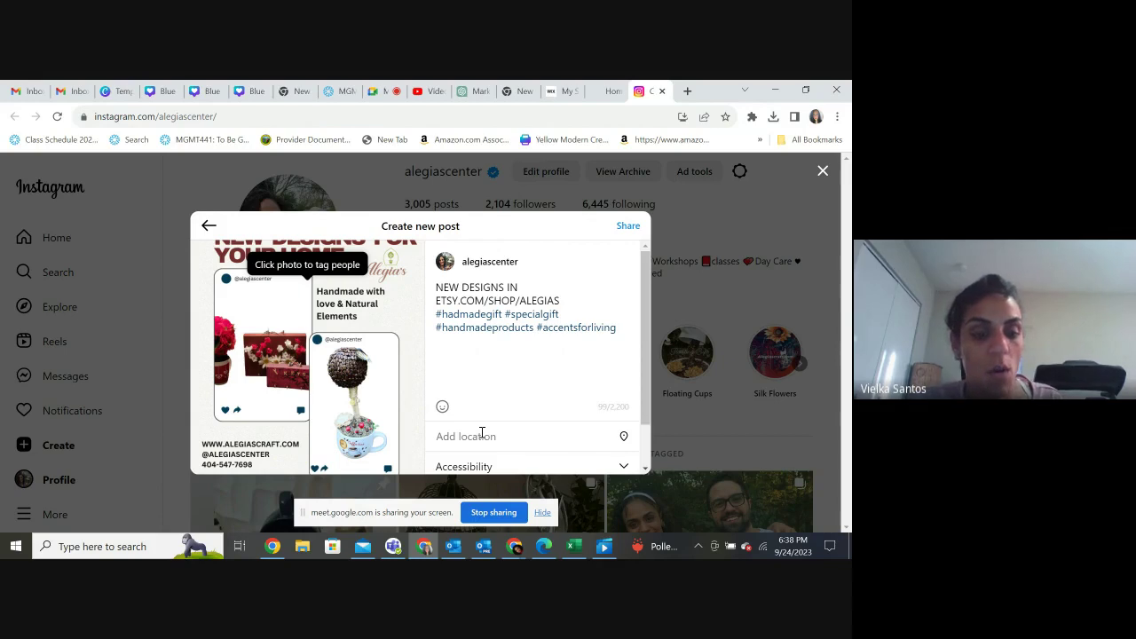
- Add the suggested hashtags #accentsforhome and #alegiascraft to the end of the caption
type("#ACCENTS")
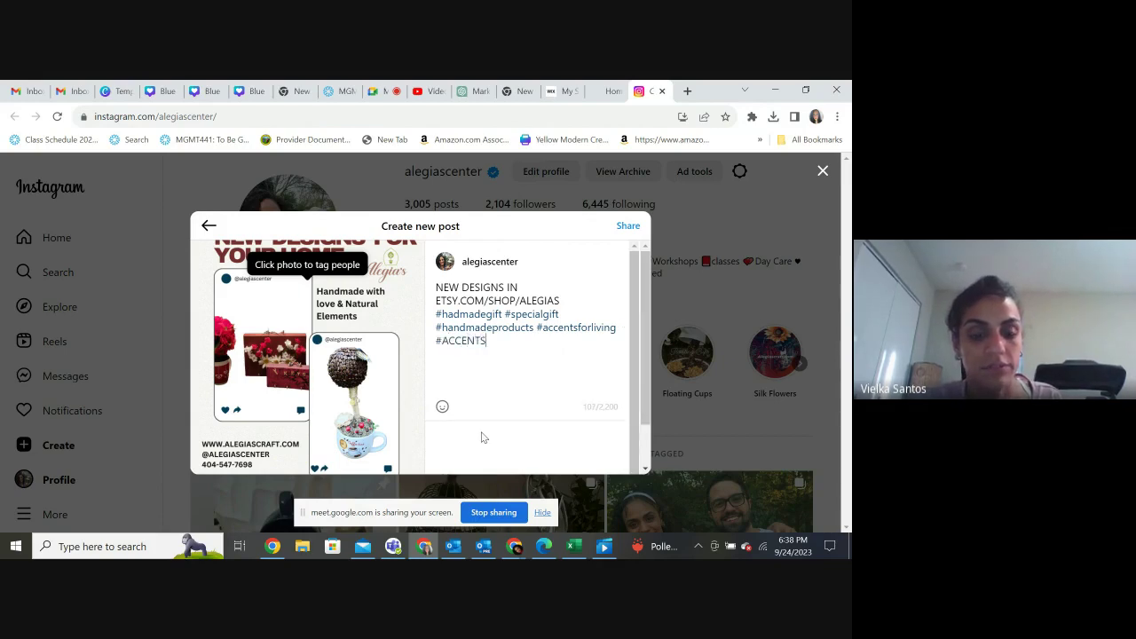
type("FORHOME")
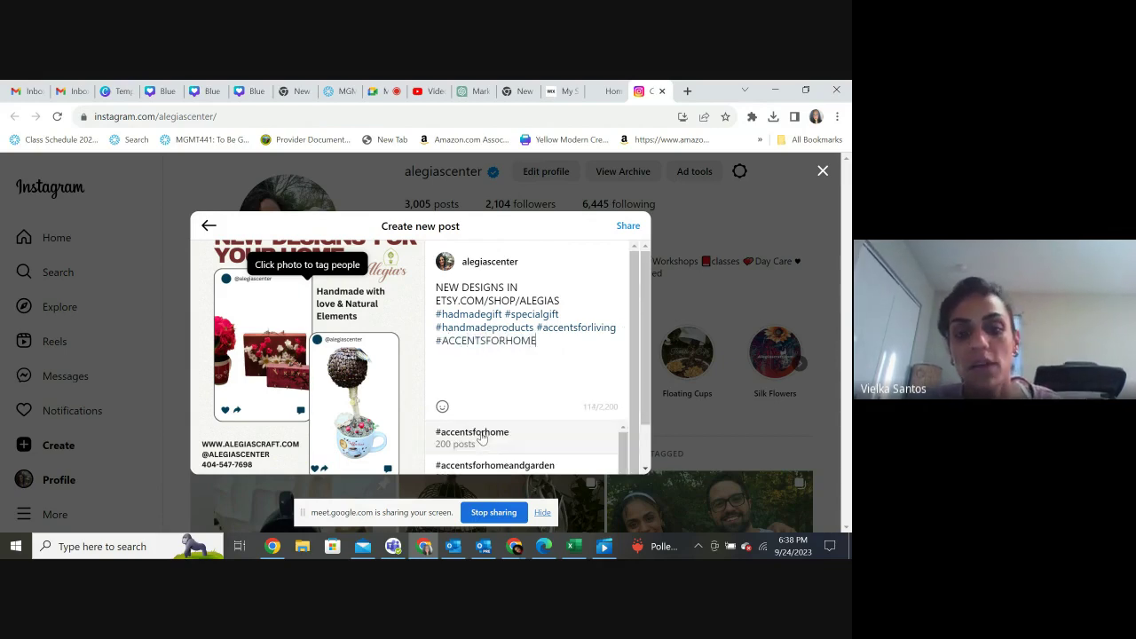
left_click(480, 435)
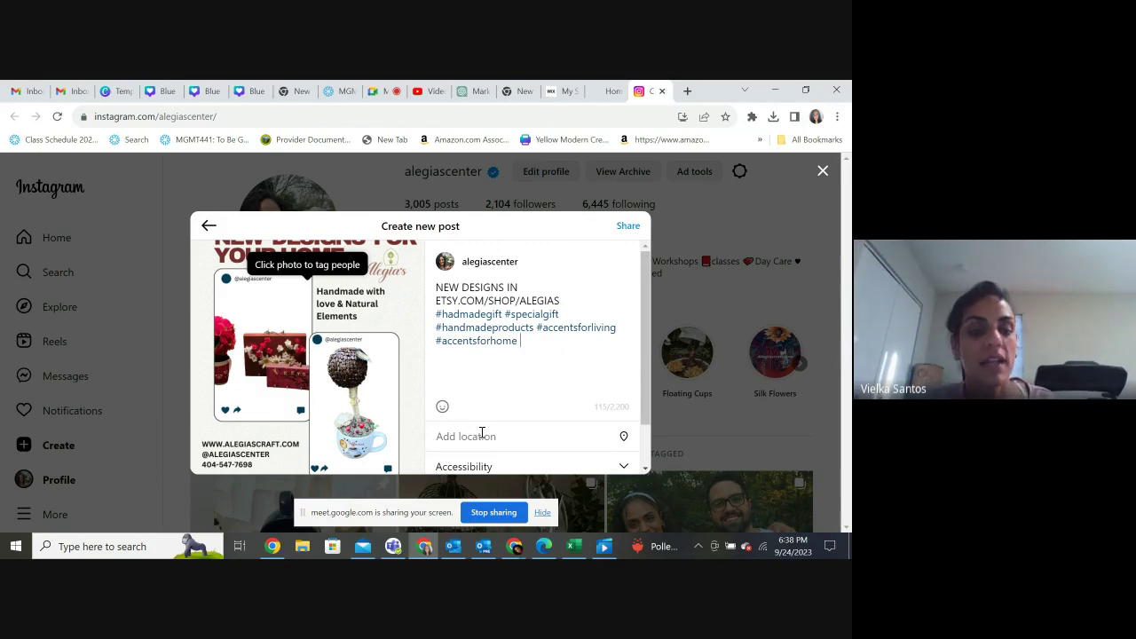
type("#ALEGI")
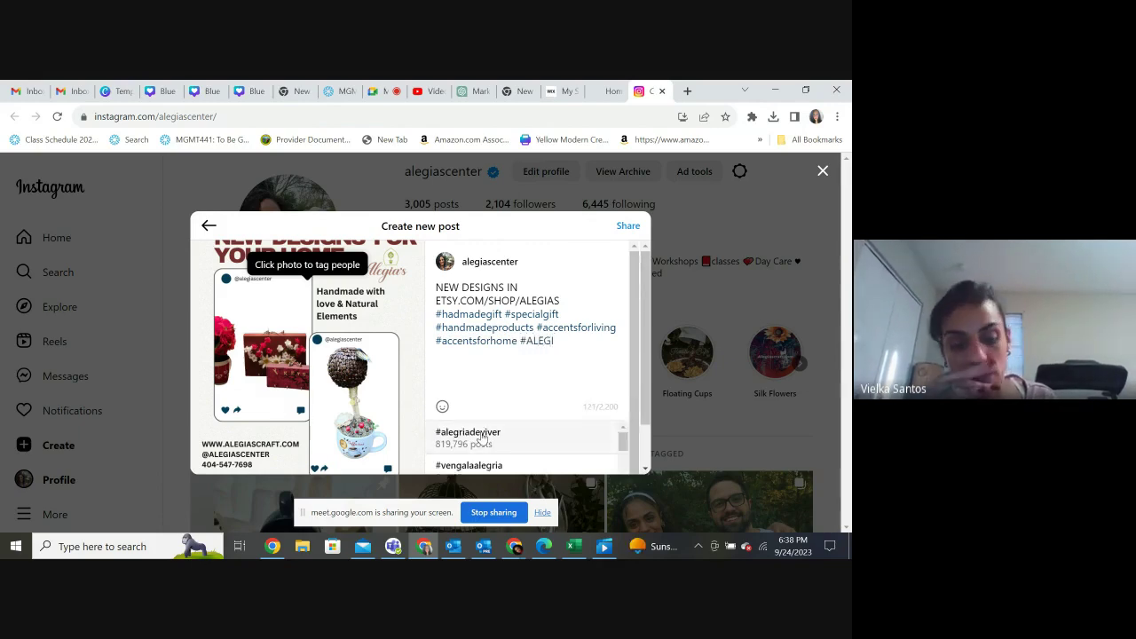
type("ASCRAFT")
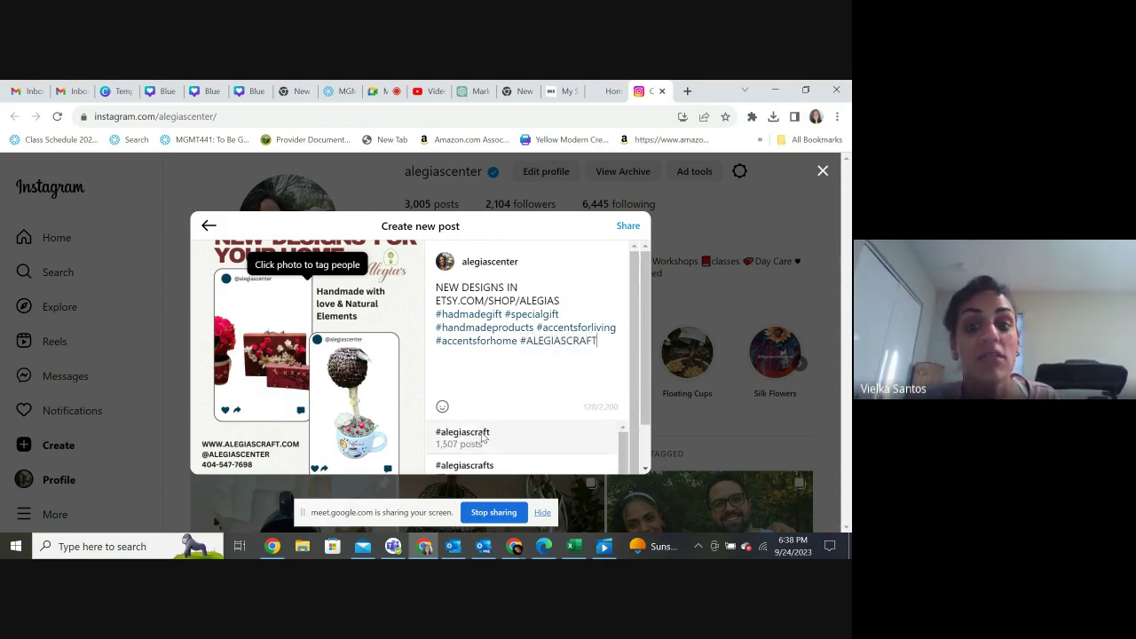
left_click(482, 436)
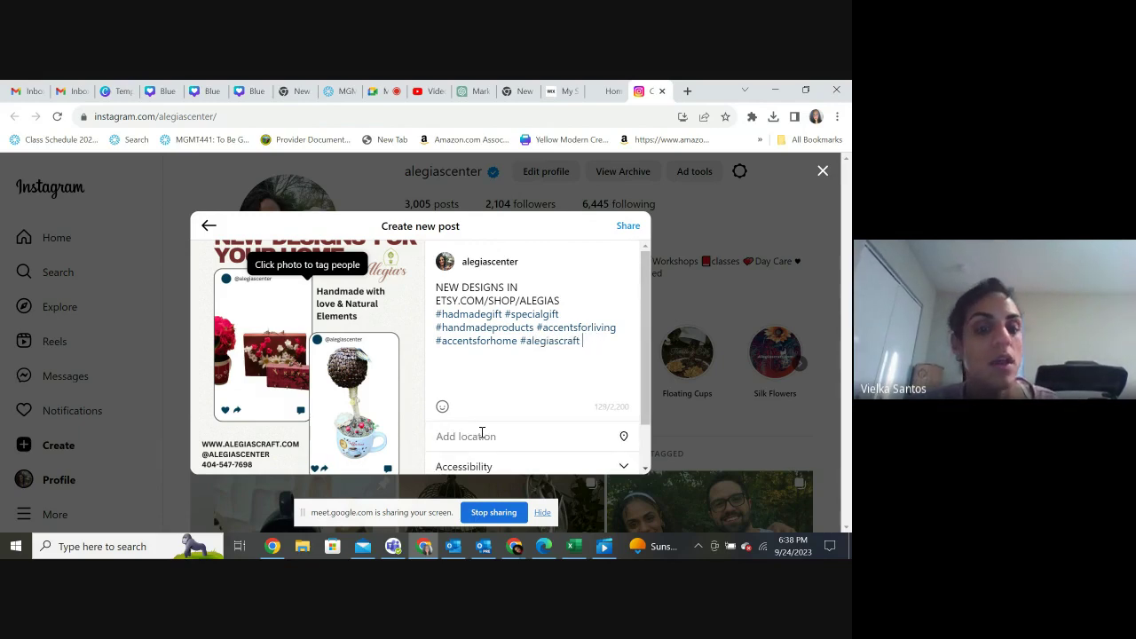
- Add the suggested hashtag #alegiascenter to the end of the caption, followed by another # sign
type("#ALEG")
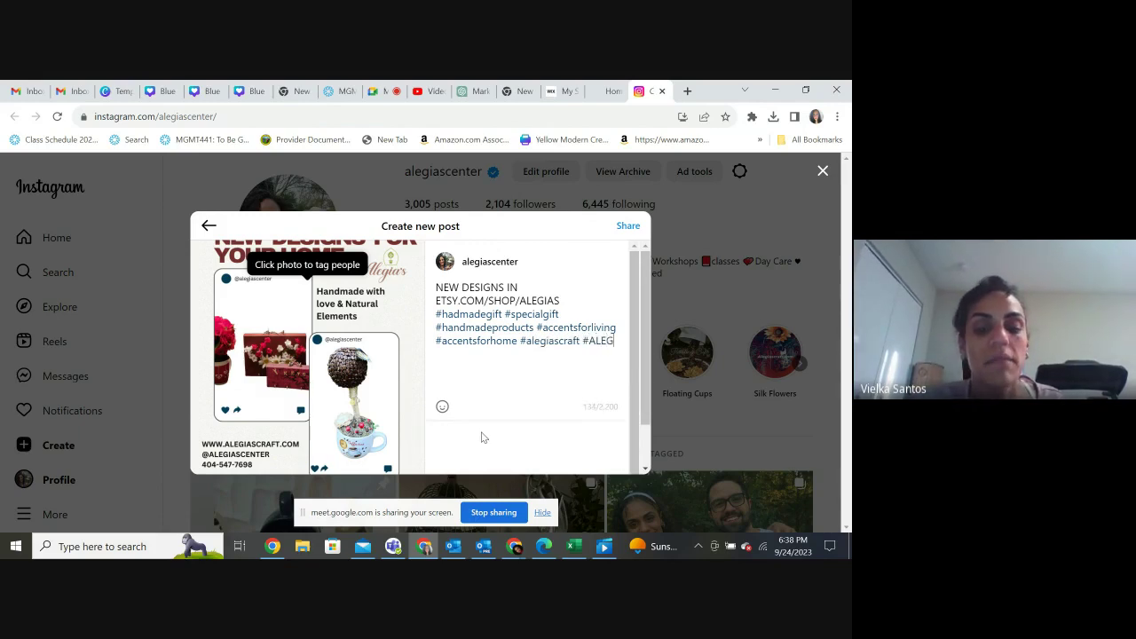
type("IASCENTER")
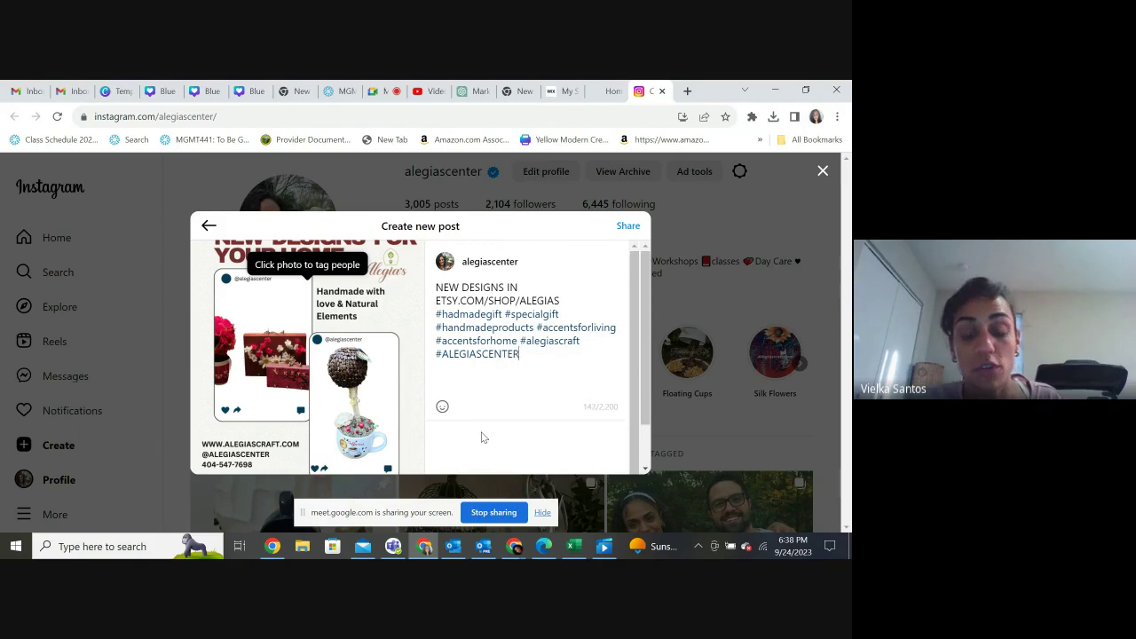
left_click(482, 436)
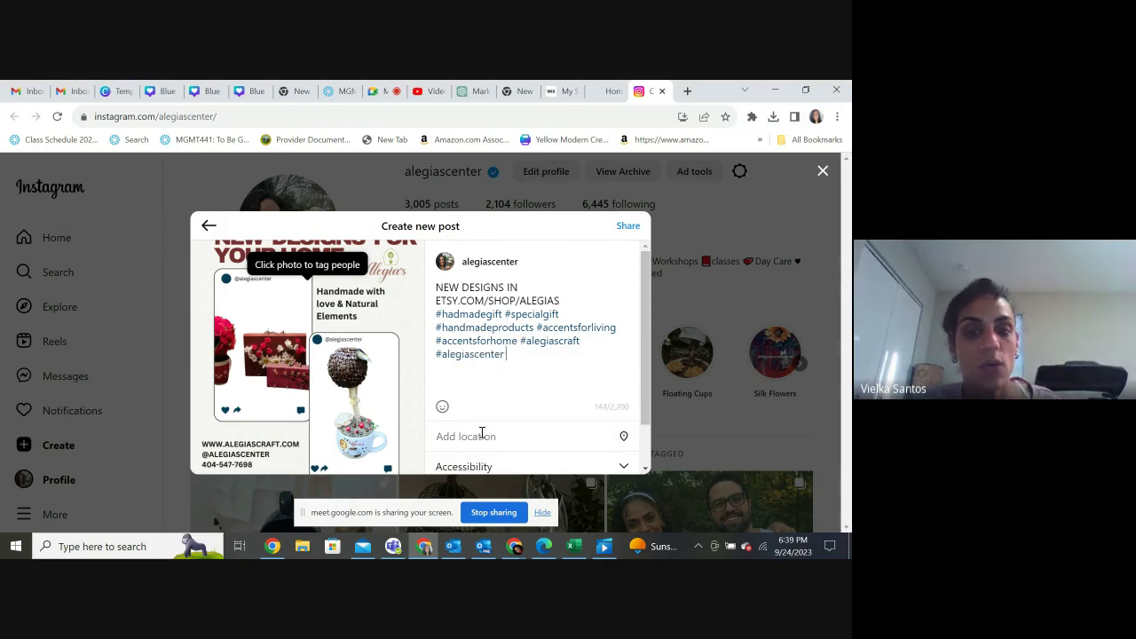
type("#")
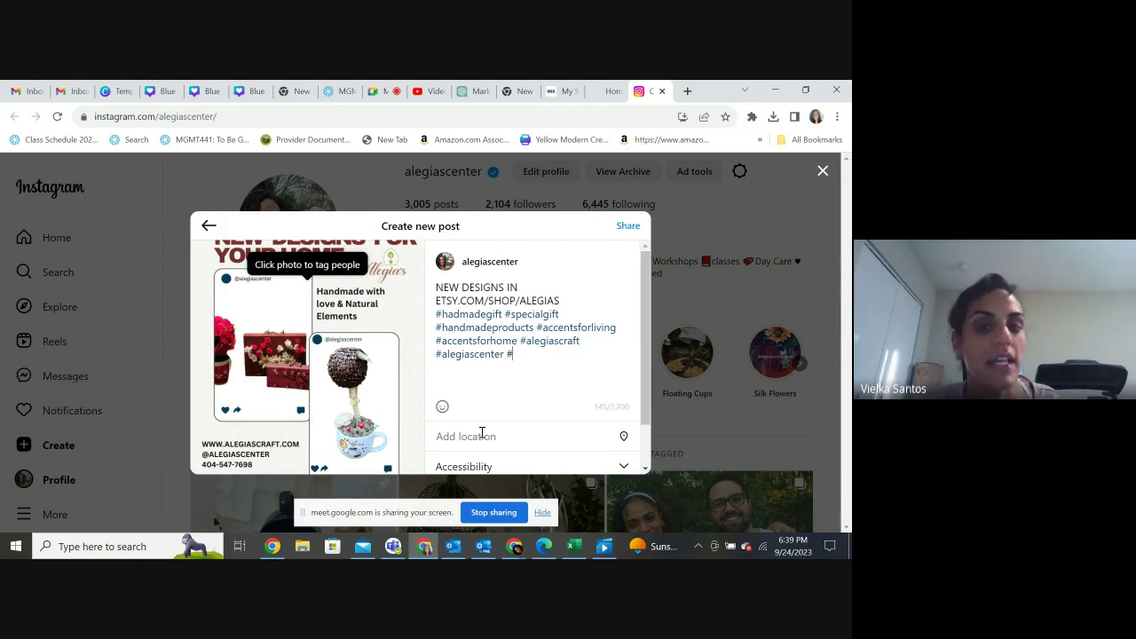
- Correct the misspelled hashtag #hadmadegift in the caption to #handmadegift
left_click(455, 318)
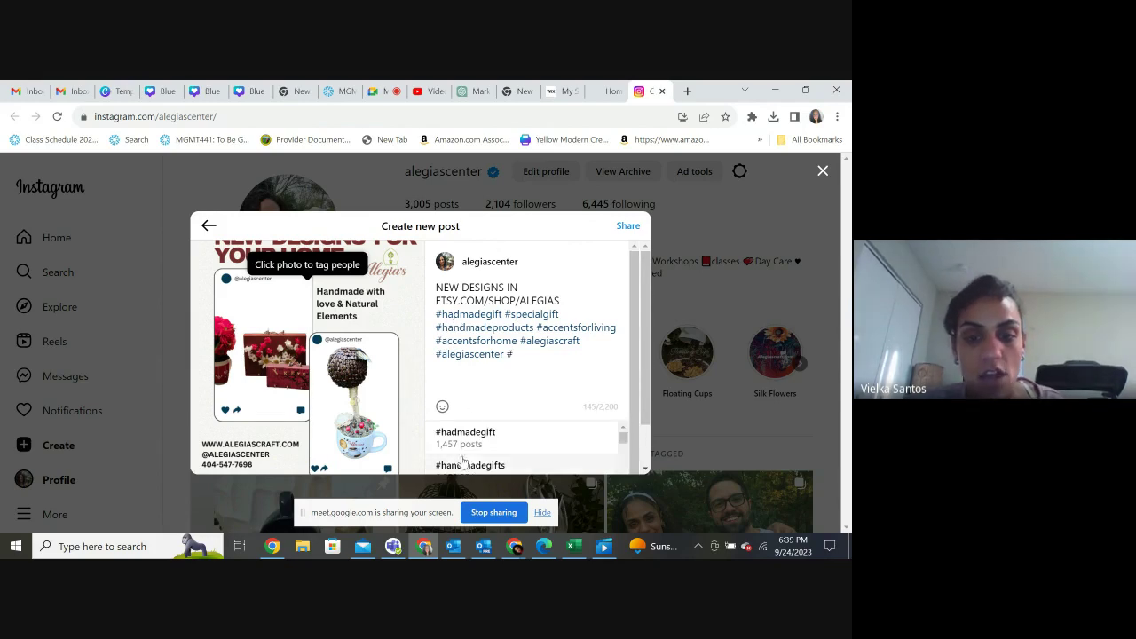
left_click(452, 317)
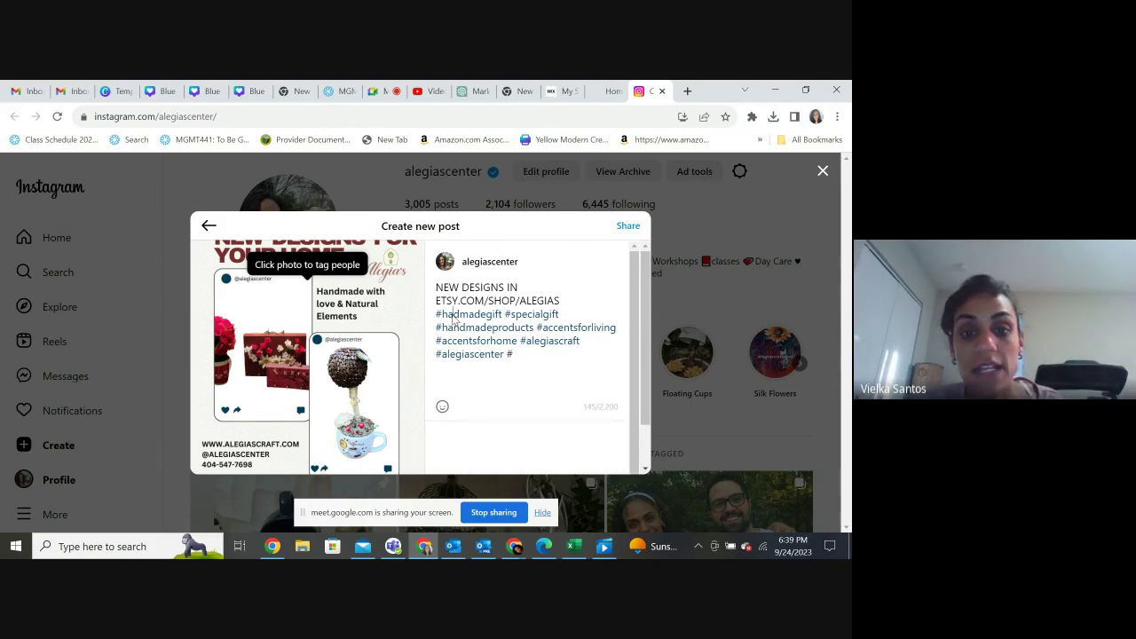
left_click(453, 317)
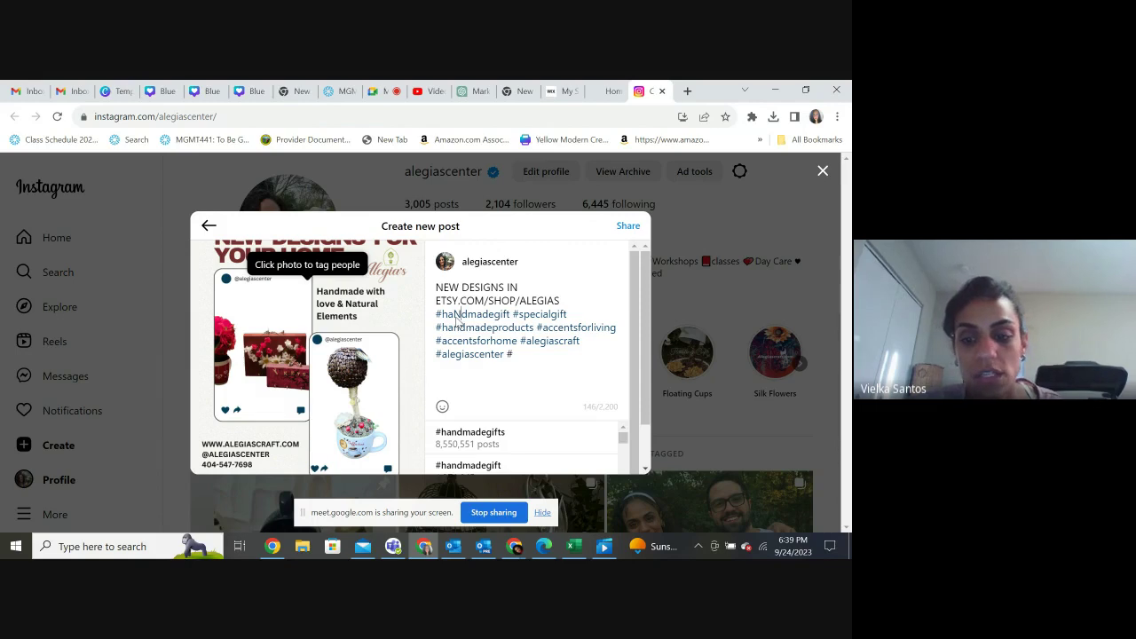
left_click(457, 321)
type("n")
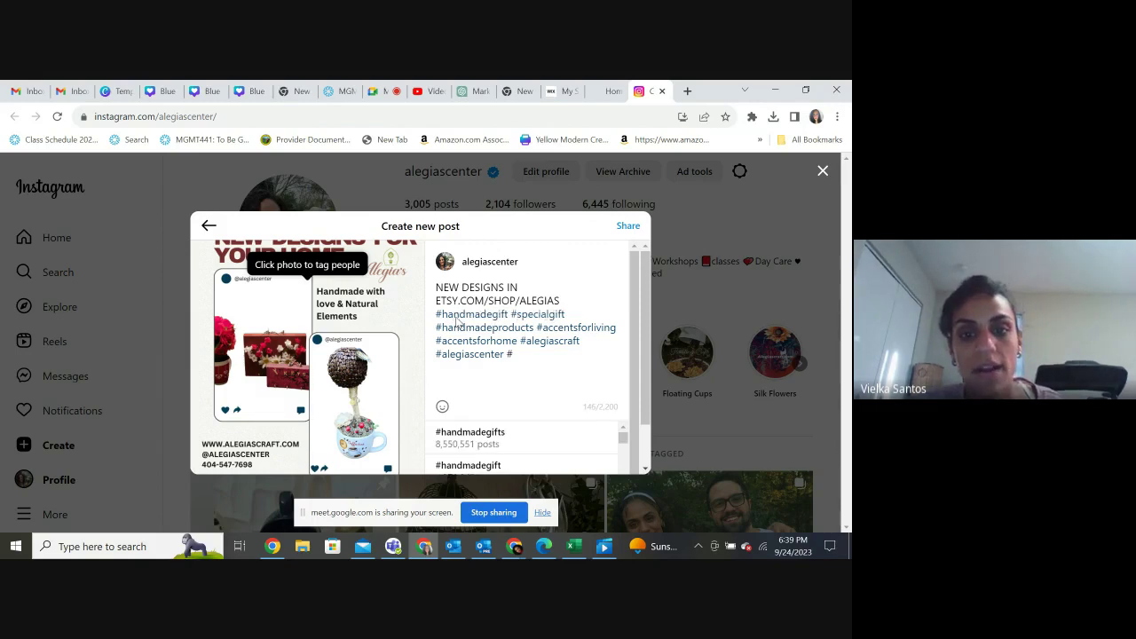
left_click(524, 358)
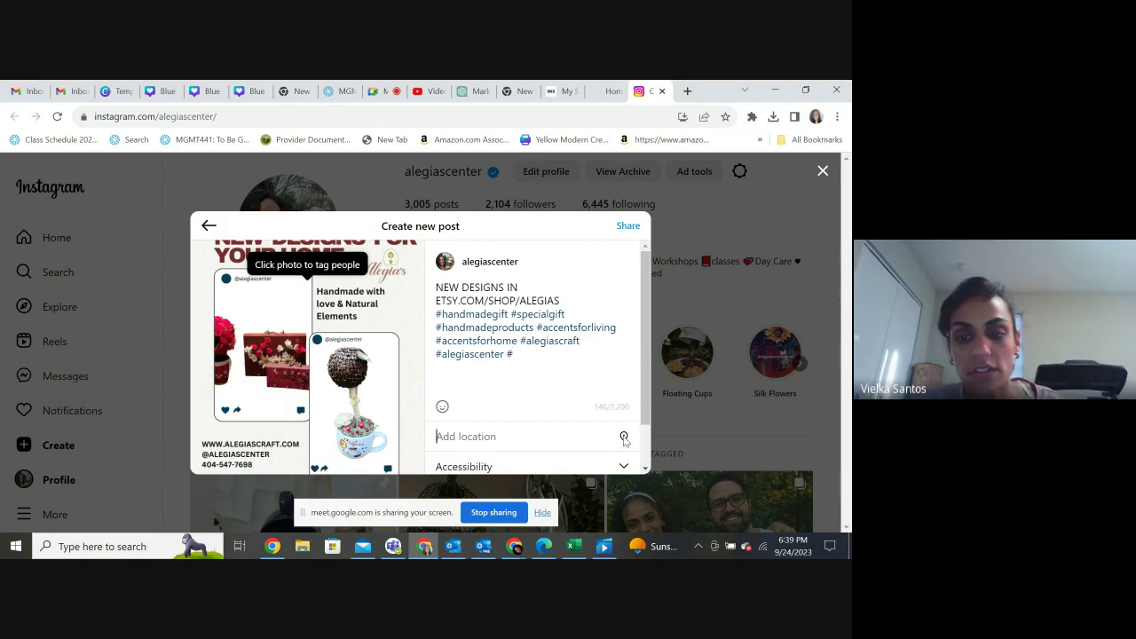
- Try to set alpharetta as the post's location
type("a")
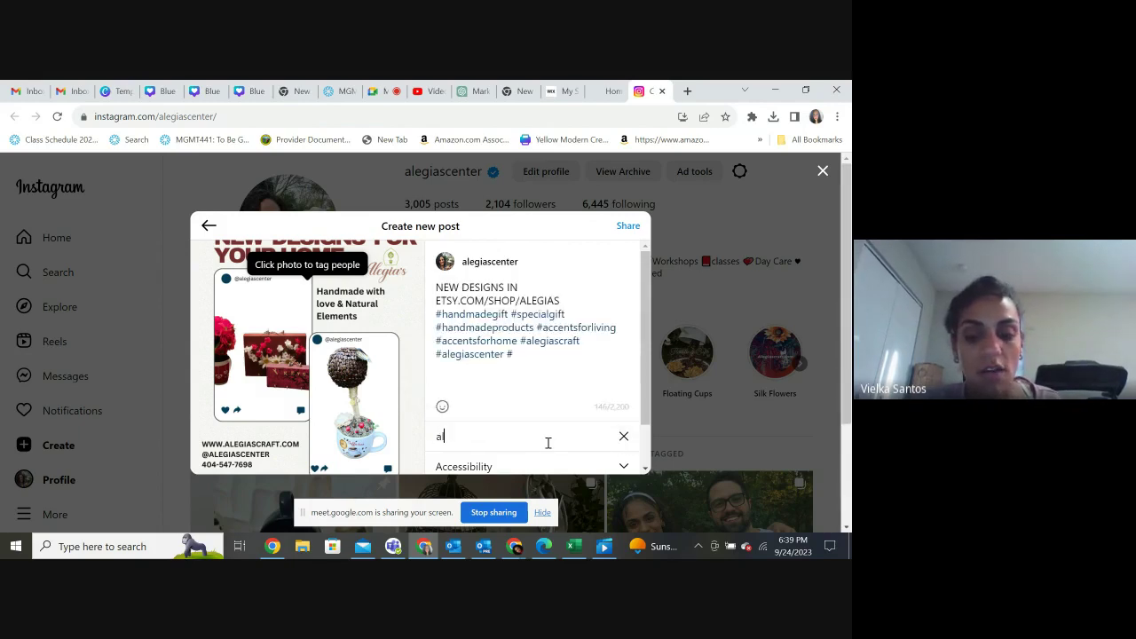
type("lpharetta")
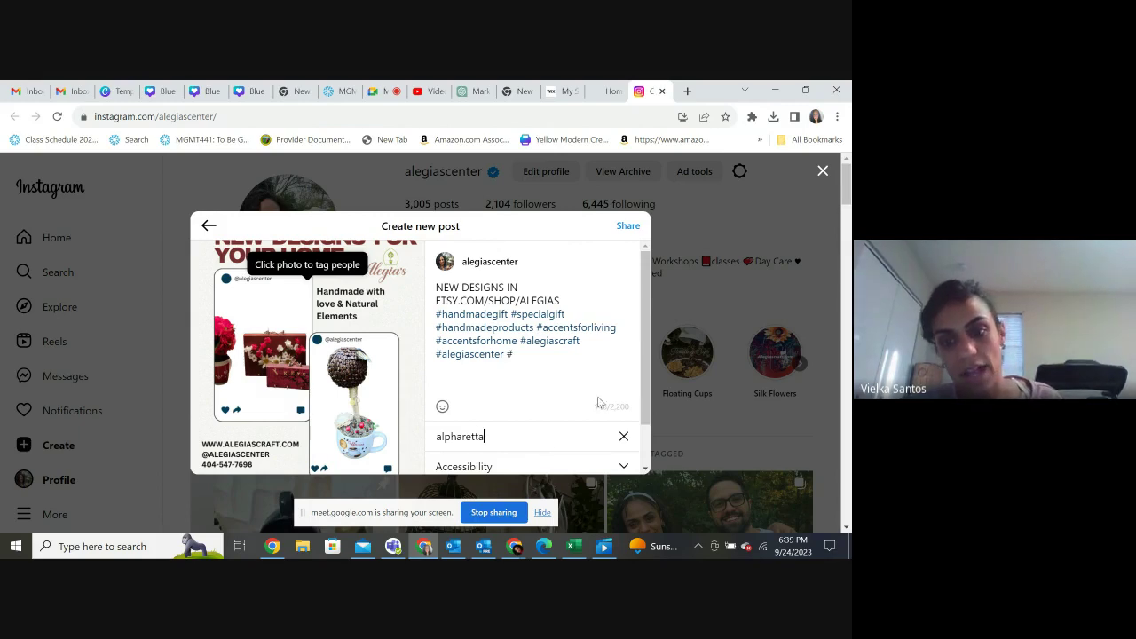
left_click(645, 391)
scroll(641, 421, "down", 1)
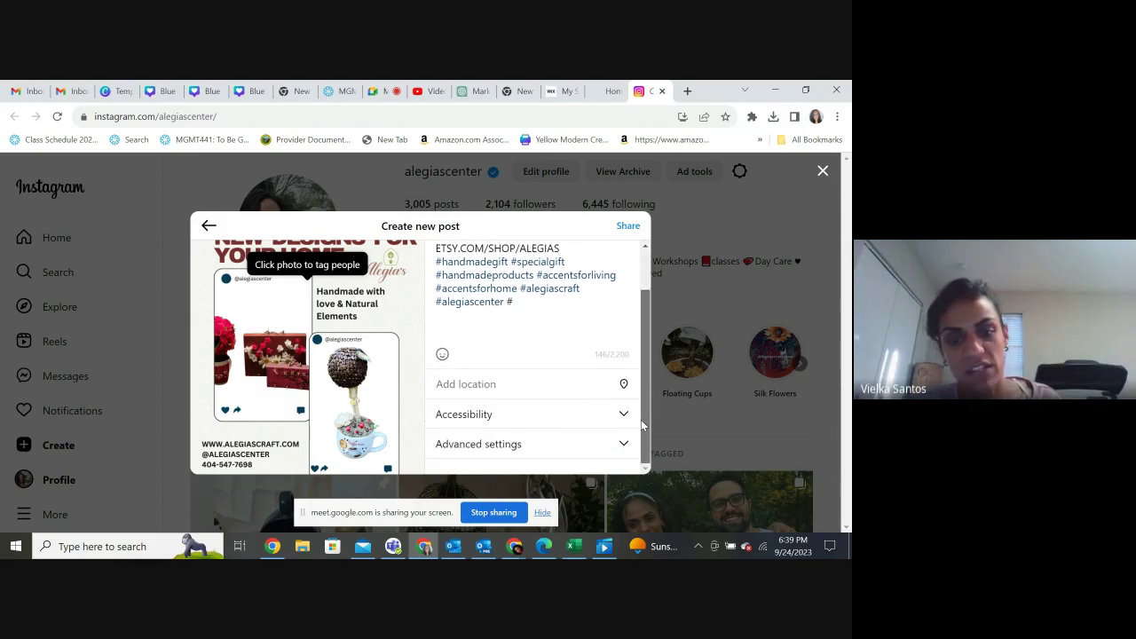
scroll(641, 420, "up", 1)
- Share the finished post with its caption and hashtags
left_click(506, 358)
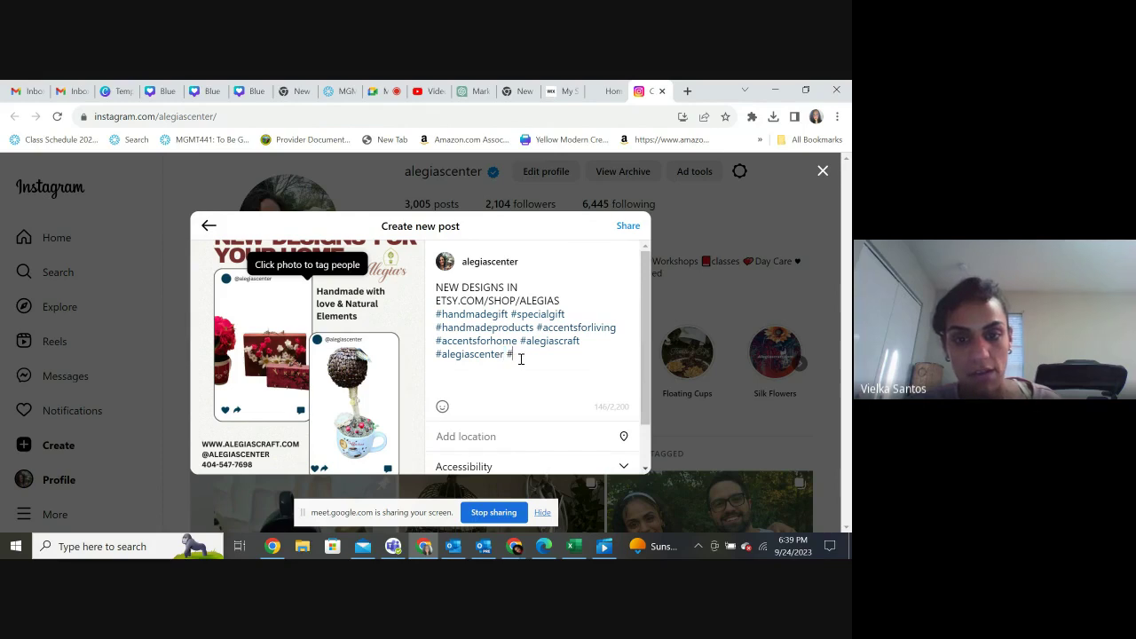
left_click(628, 225)
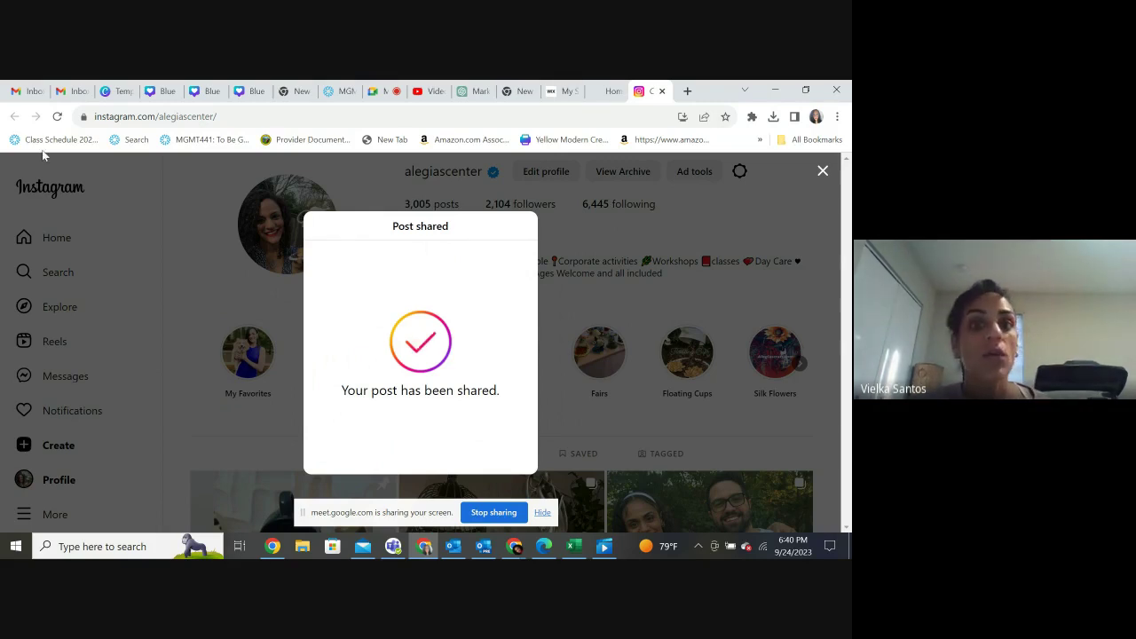
- Switch to the Canva design "Blue and Grey Minimalist New In Shop Social Media" and dismiss its completed download message
left_click(335, 86)
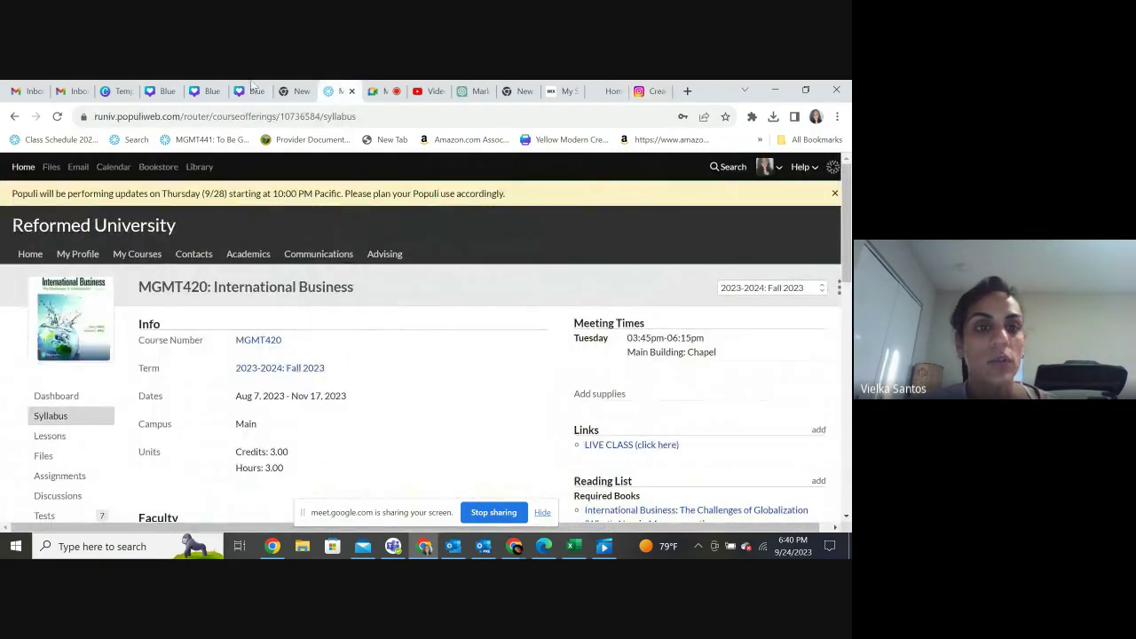
left_click(206, 89)
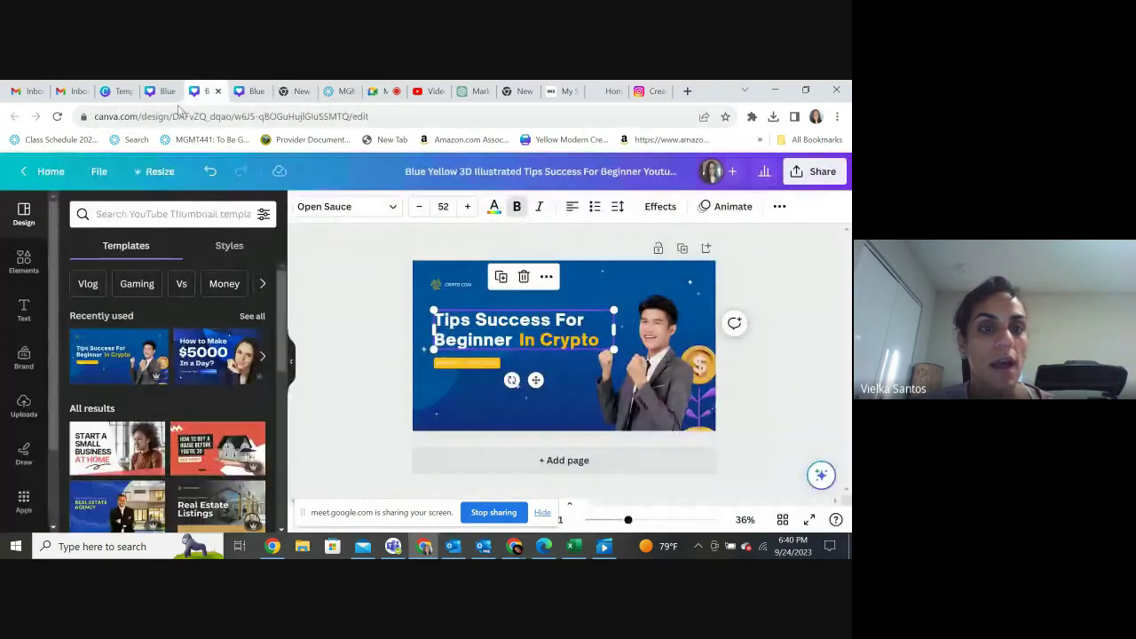
left_click(159, 90)
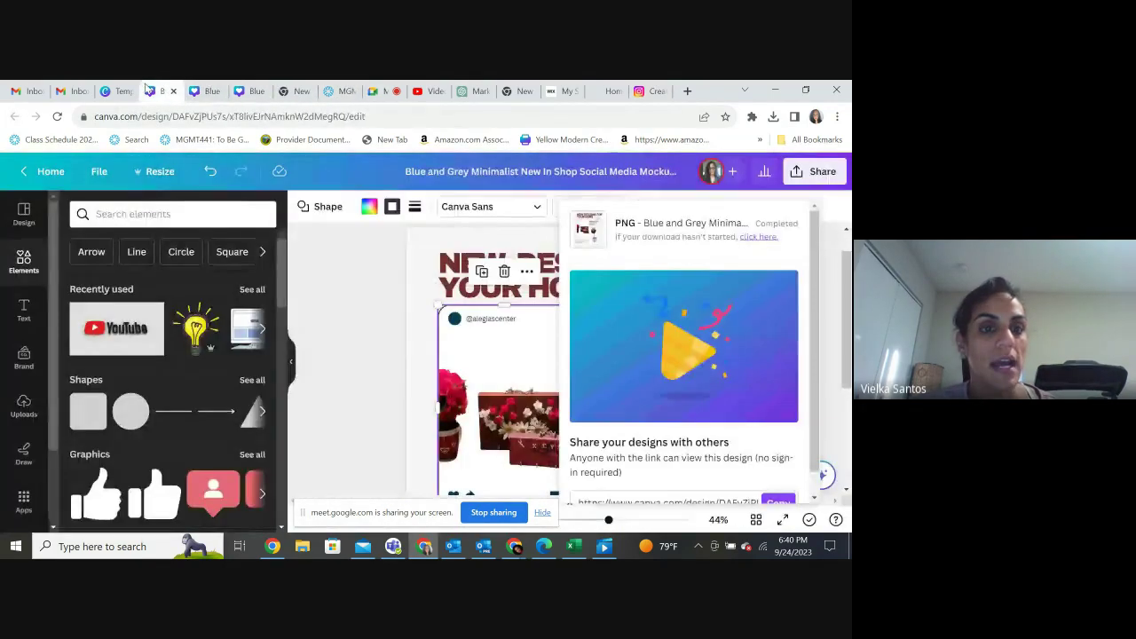
left_click(375, 314)
- Nudge the "NEW DESIGNS FOR YOUR HOME" heading slightly down and to the right
left_click(570, 288)
left_click_drag(570, 288, 573, 295)
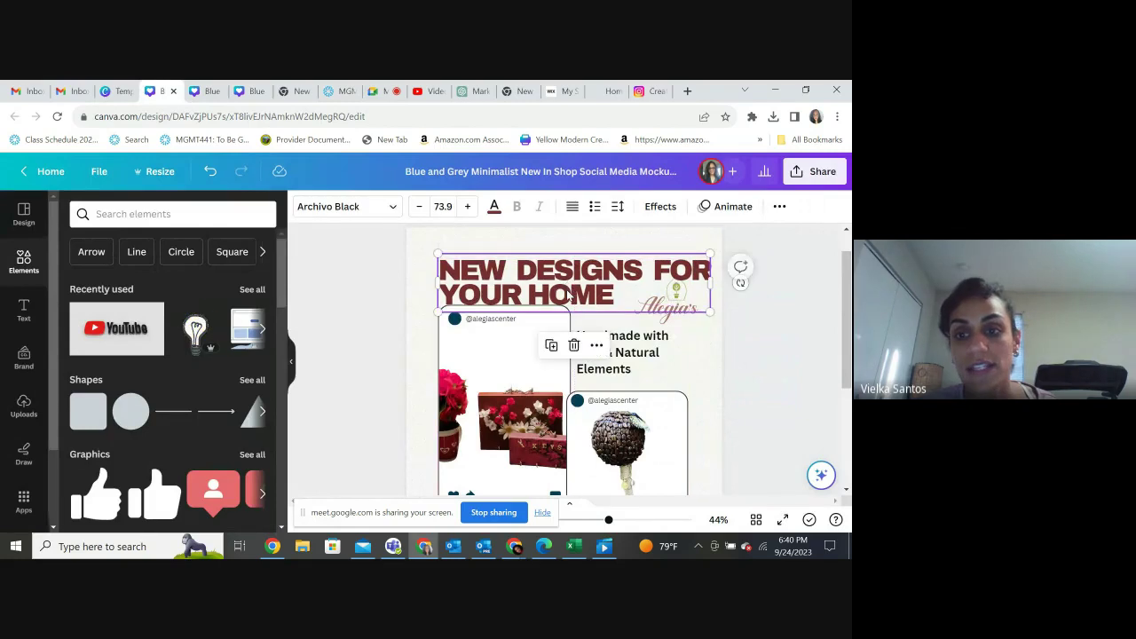
left_click(694, 319)
left_click_drag(689, 307, 692, 310)
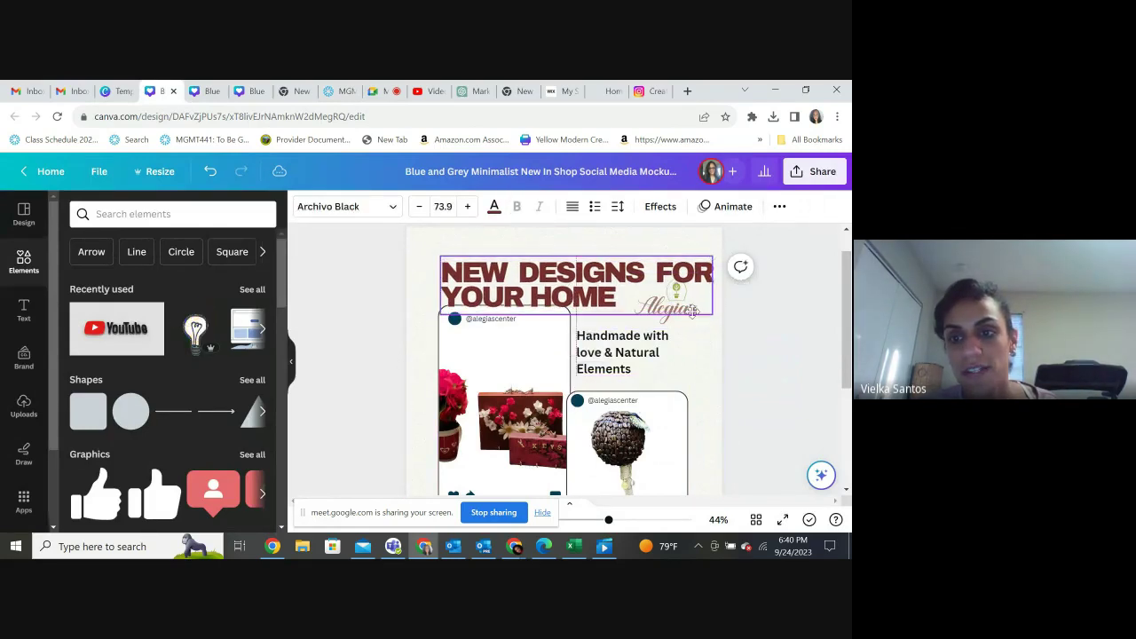
left_click(697, 359)
left_click(691, 316)
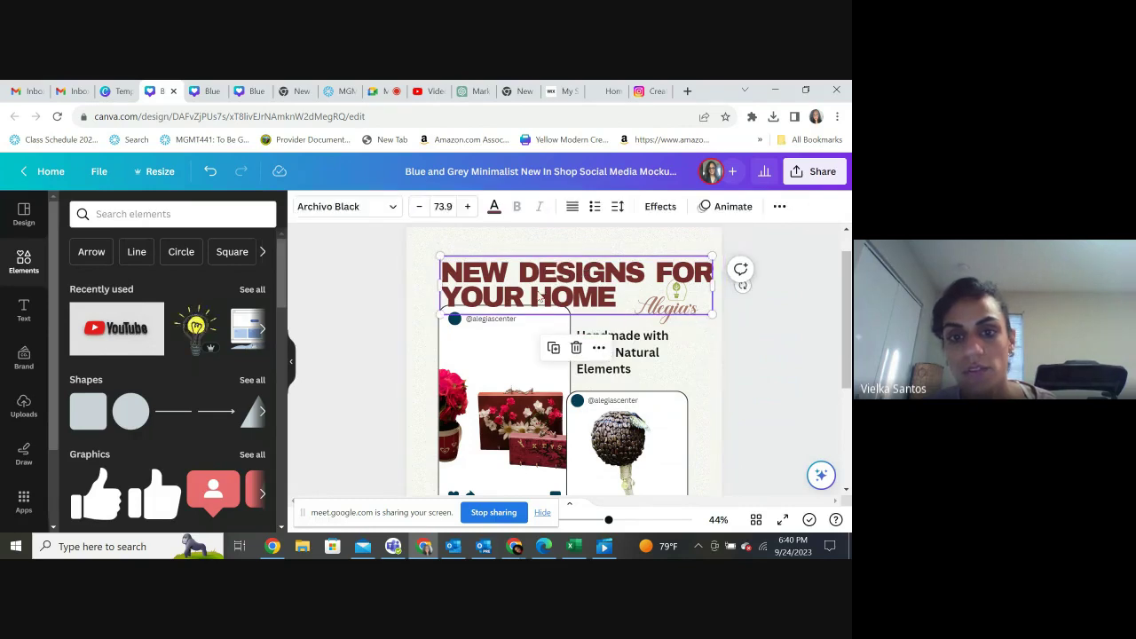
- Reduce the heading's font size to 62.9 and change its text alignment from justified to left
left_click(419, 206)
left_click(420, 207)
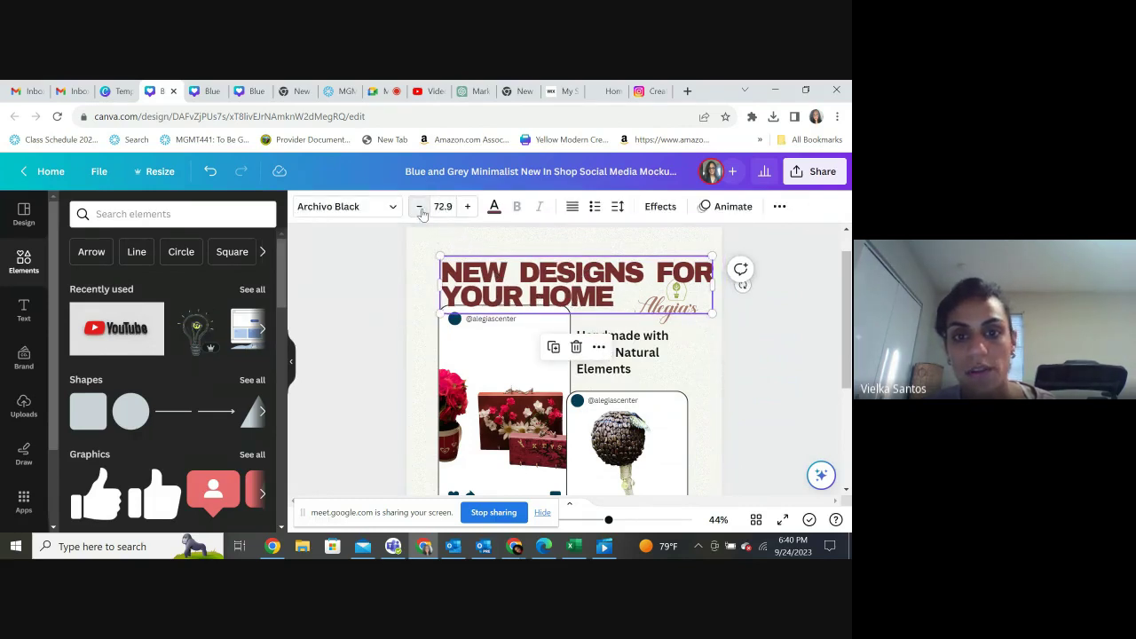
left_click(420, 207)
left_click(419, 207)
left_click(420, 207)
left_click(420, 206)
left_click(419, 206)
left_click(419, 207)
left_click(419, 207)
left_click(420, 206)
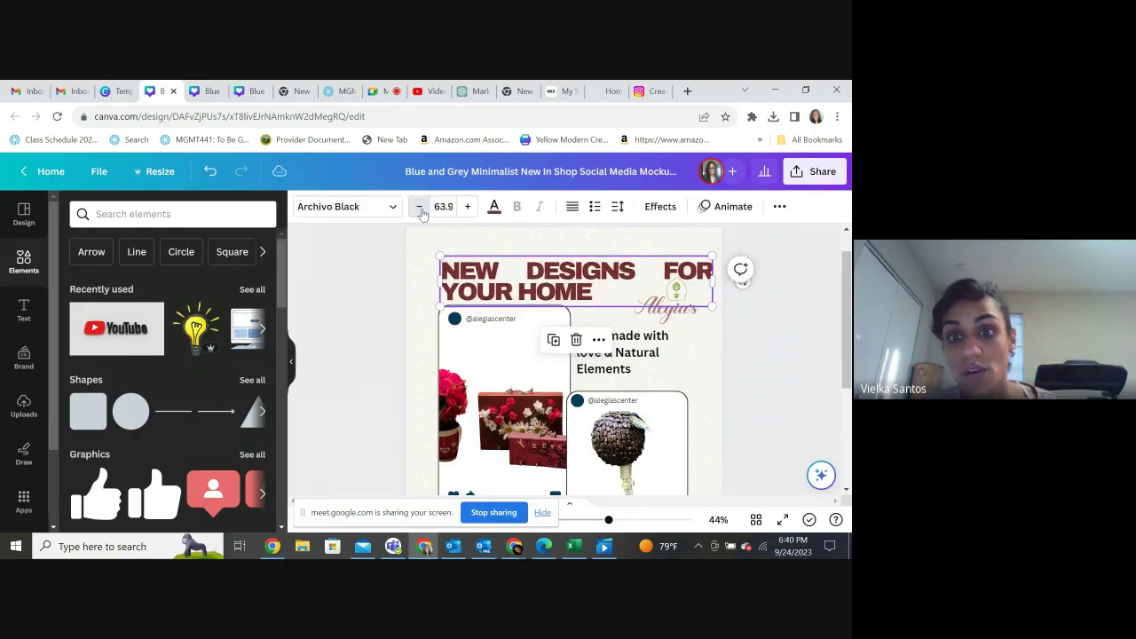
left_click(419, 206)
left_click(572, 205)
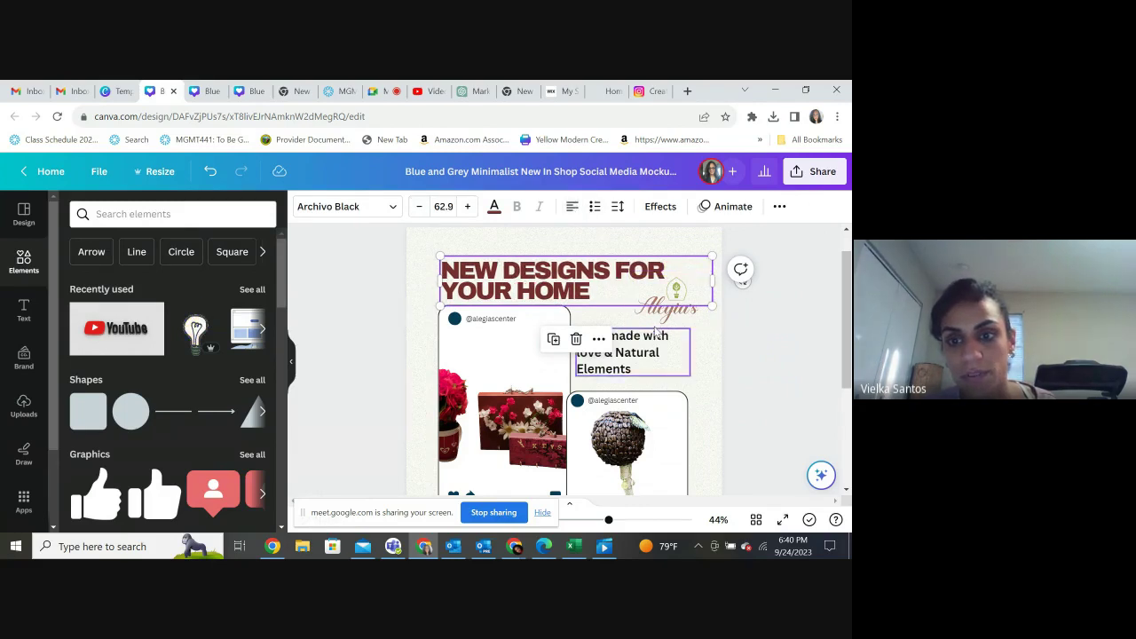
- Move the Alegia's logo slightly to the right and lower the top edge of the gift-box photo's frame
mouse_move(658, 304)
left_mouse_down()
mouse_move(656, 318)
mouse_move(645, 297)
mouse_move(661, 304)
left_mouse_up()
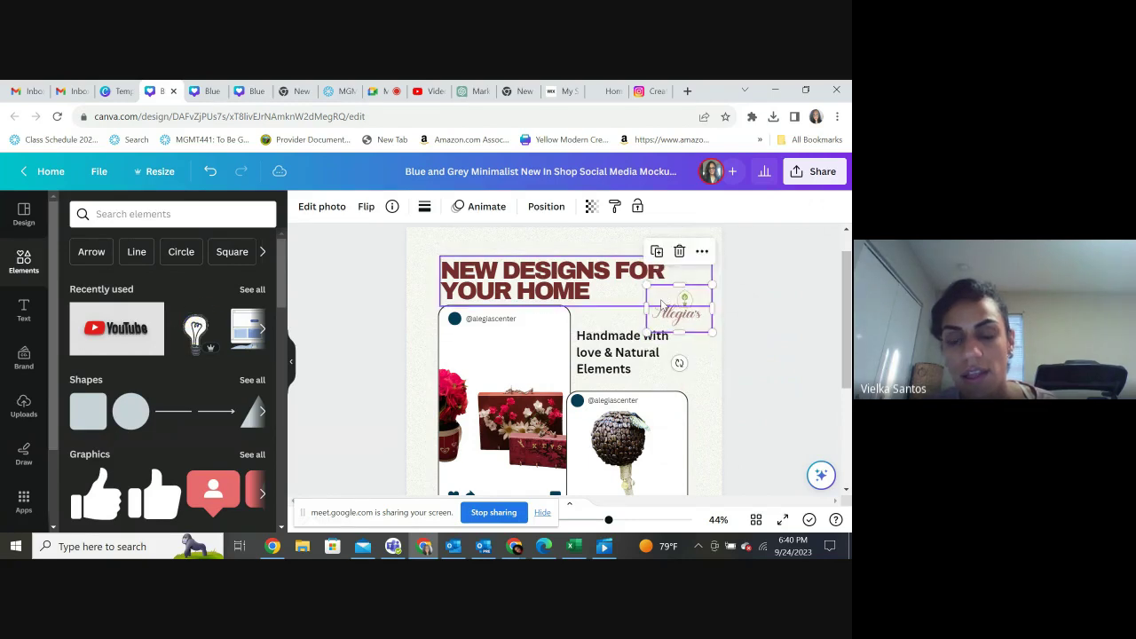
left_click(505, 309)
left_click_drag(505, 306, 506, 312)
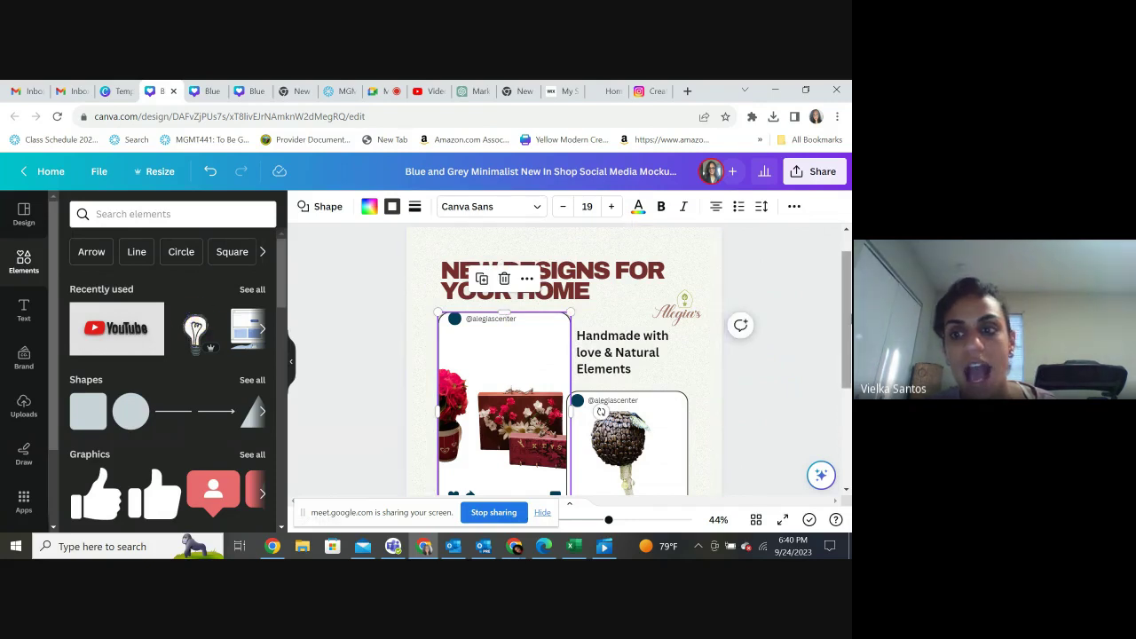
- Shrink the heading's text box slightly and reduce its font size to 49.9
scroll(834, 410, "down", 2)
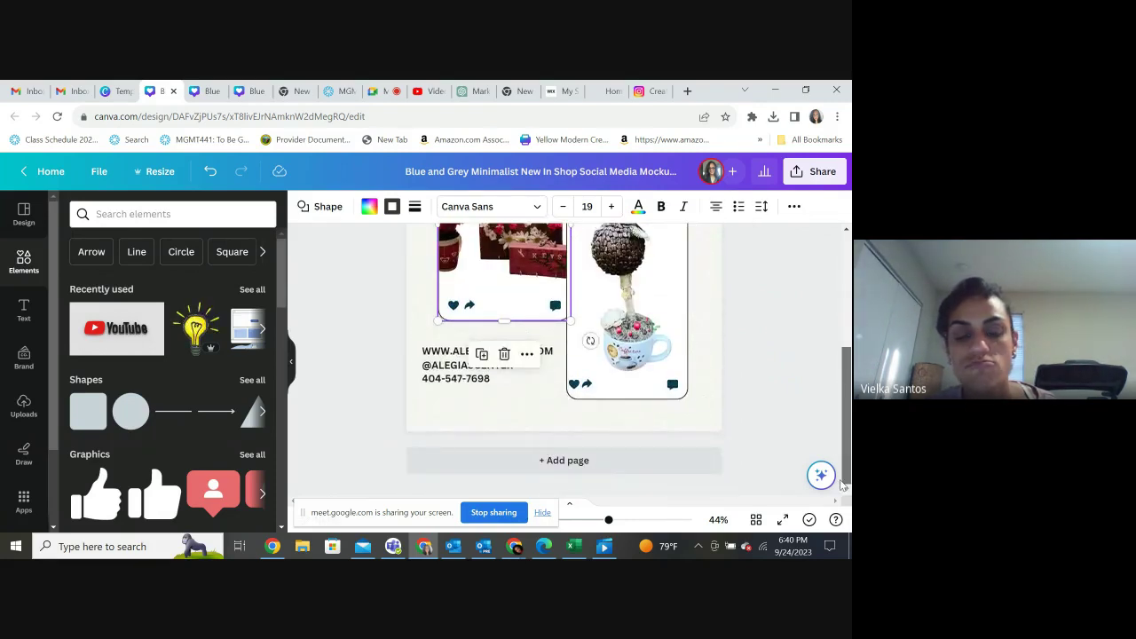
left_click_drag(844, 486, 844, 319)
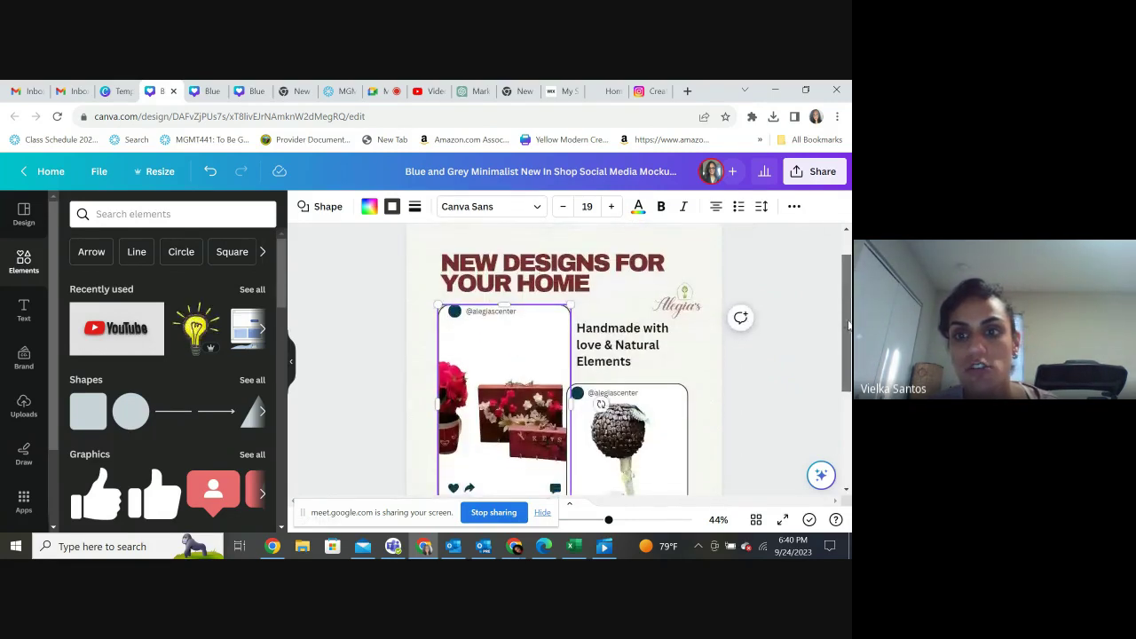
left_click(620, 271)
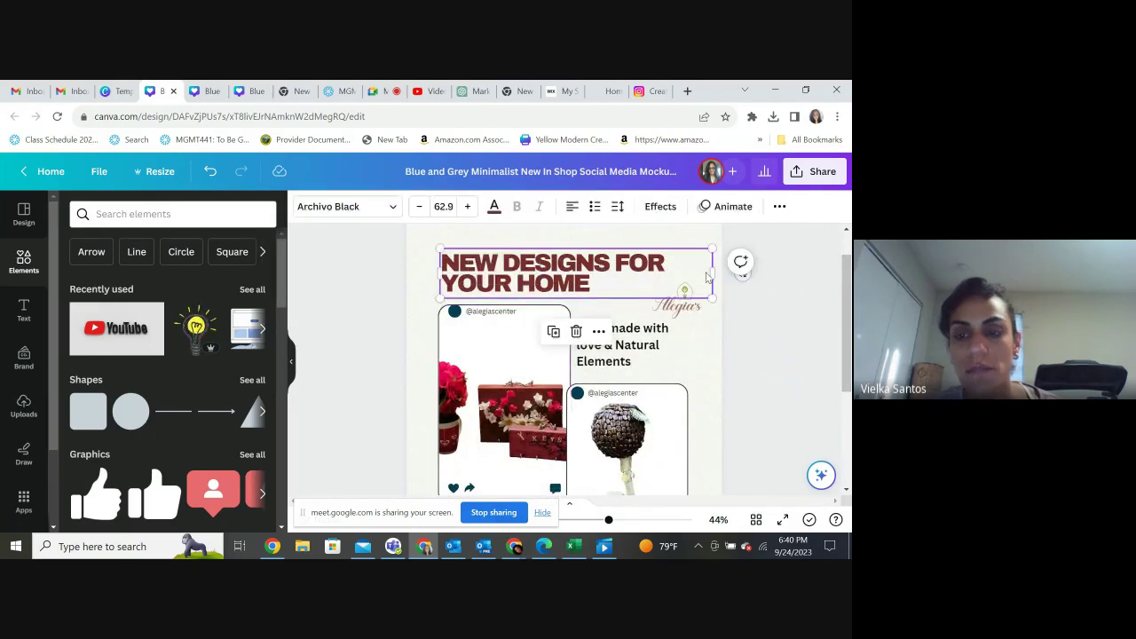
left_click_drag(712, 250, 707, 251)
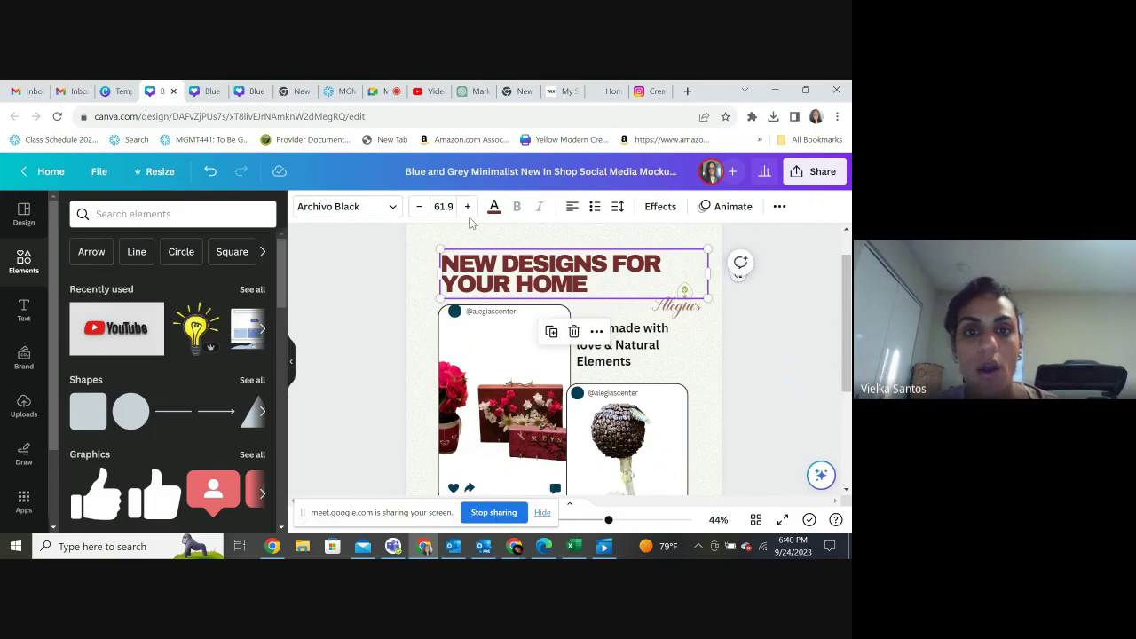
left_click(420, 208)
left_click(421, 208)
left_click(421, 208)
left_click(421, 208)
left_click(421, 208)
left_click(421, 208)
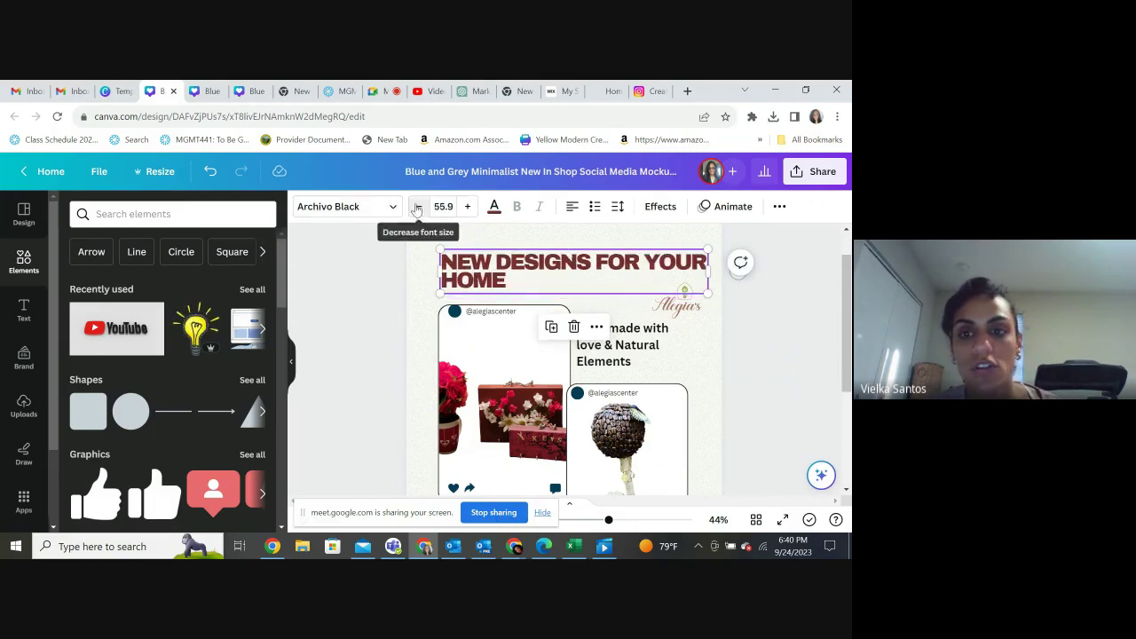
left_click(417, 208)
left_click(419, 209)
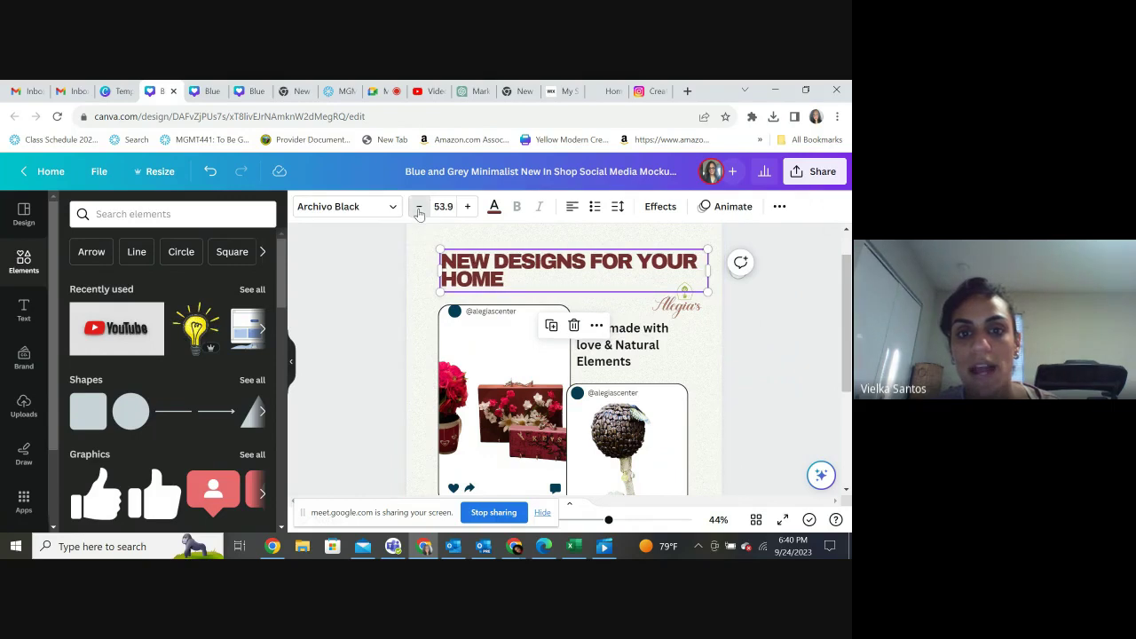
left_click(419, 209)
left_click(419, 210)
left_click(418, 209)
left_click(418, 209)
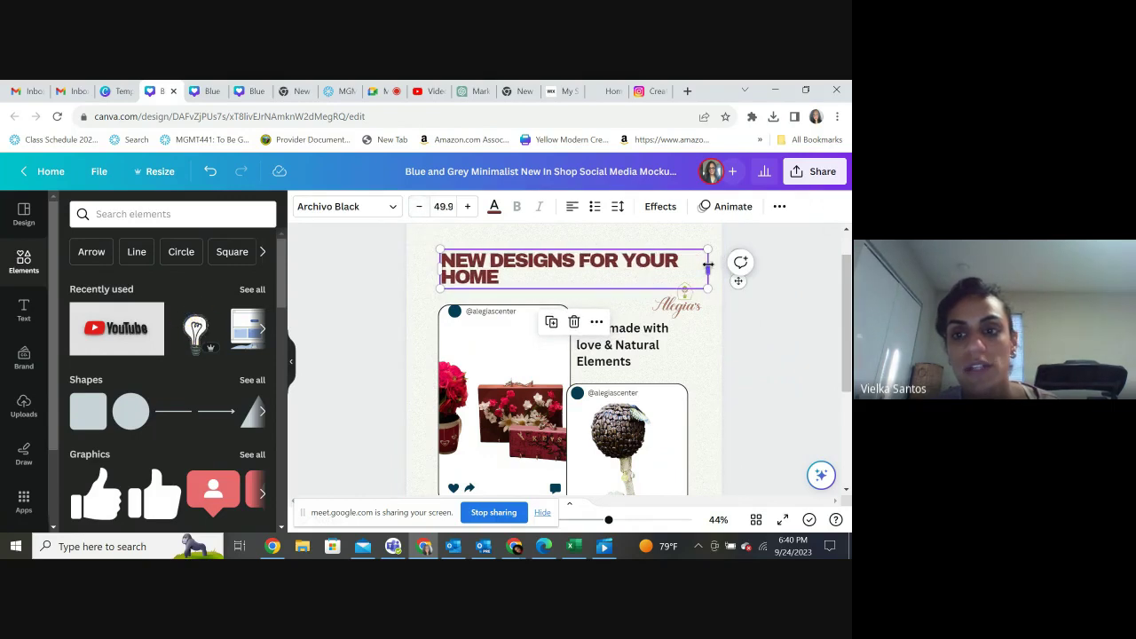
left_click_drag(707, 264, 723, 273)
left_click(499, 329)
left_click(493, 314)
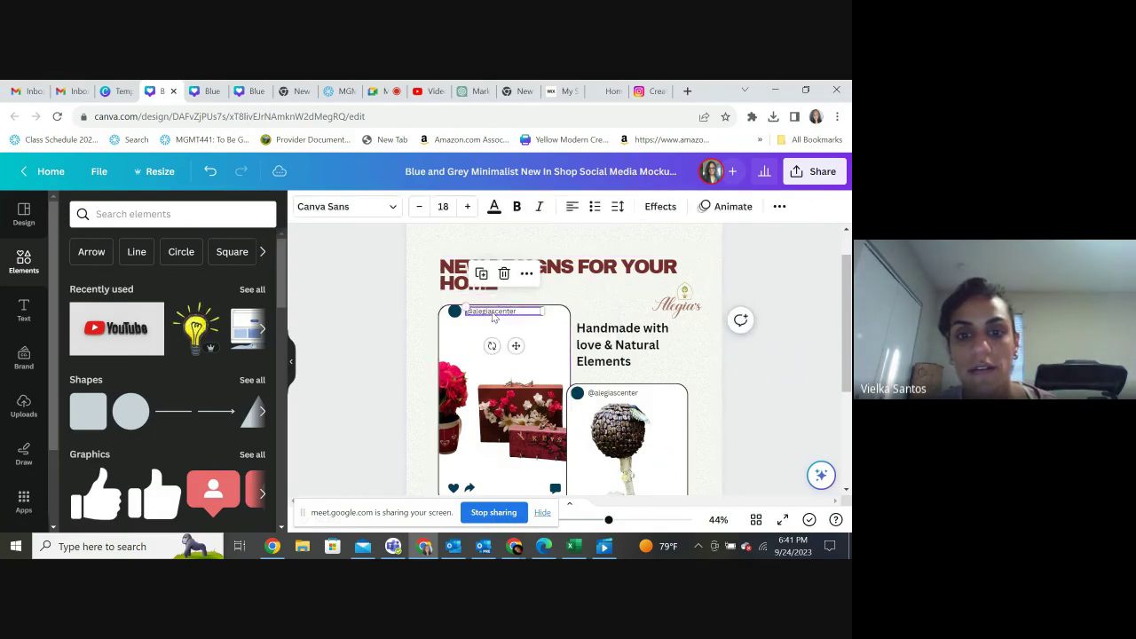
left_click_drag(494, 318, 458, 315)
left_click(454, 310)
left_click_drag(508, 277, 510, 280)
left_click(414, 289)
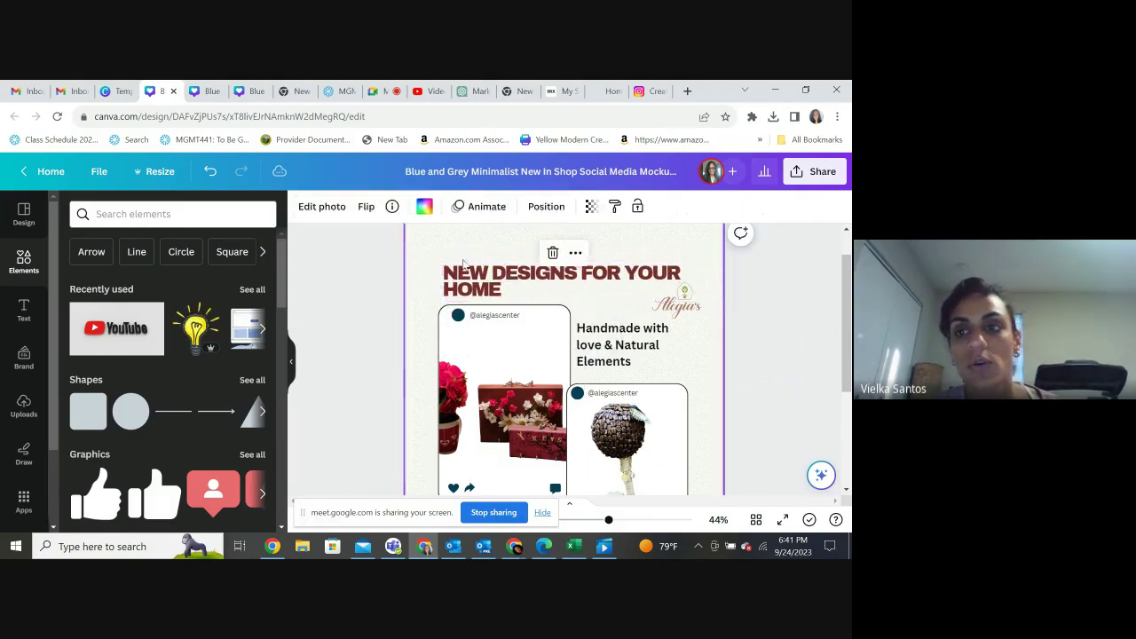
- Download the revised design as a PNG at size 1 (1,080 × 1,350 px)
left_click(816, 171)
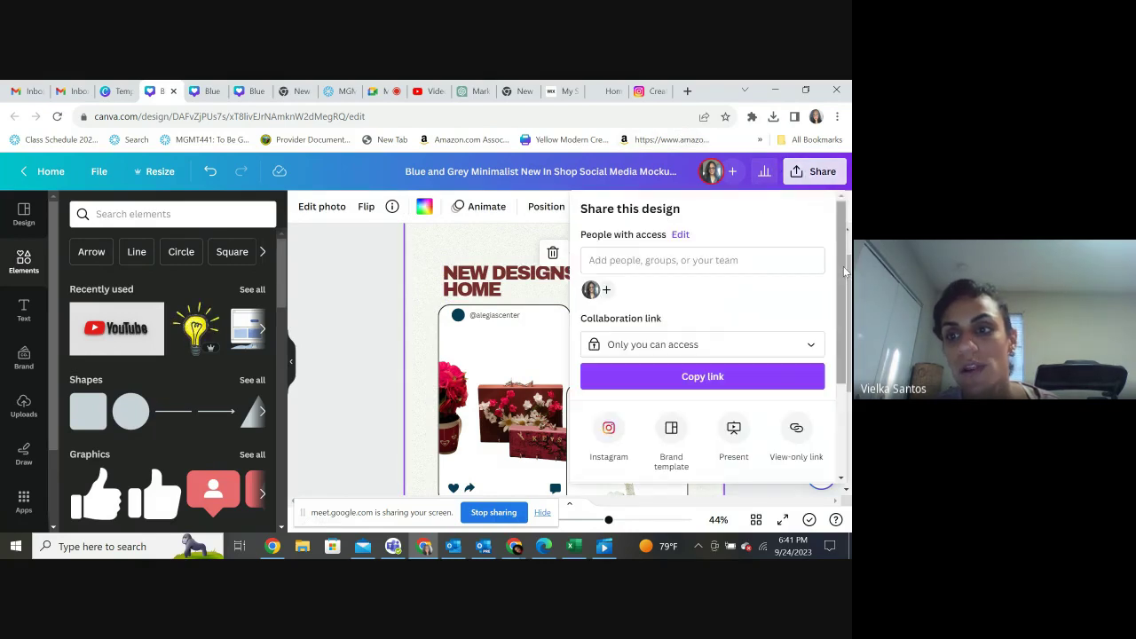
scroll(839, 337, "down", 3)
left_click(667, 365)
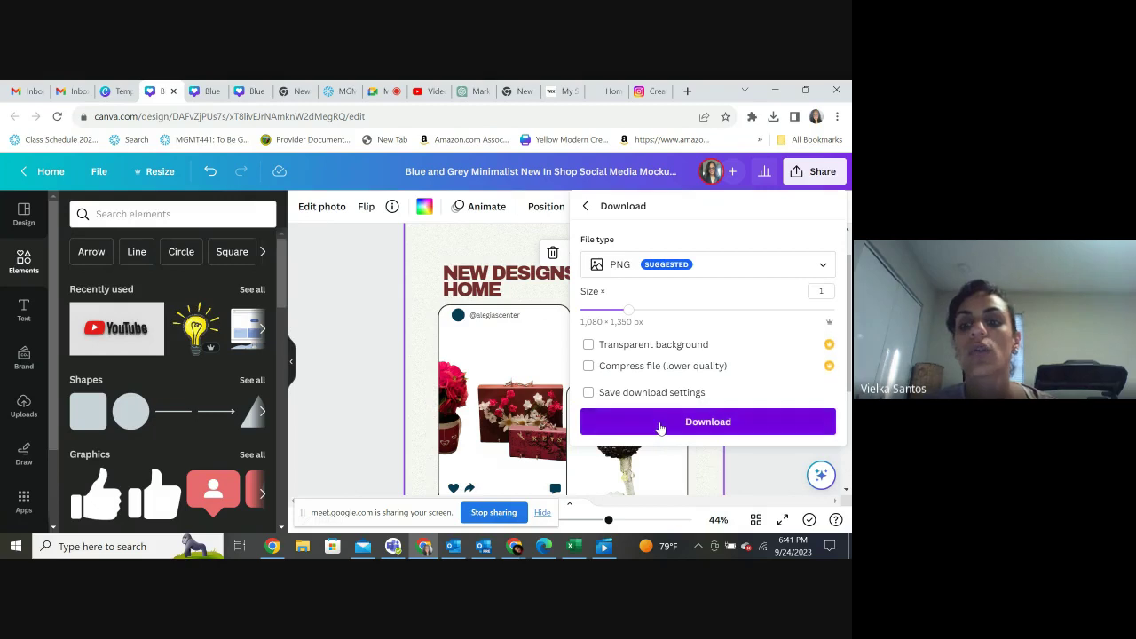
left_click(660, 424)
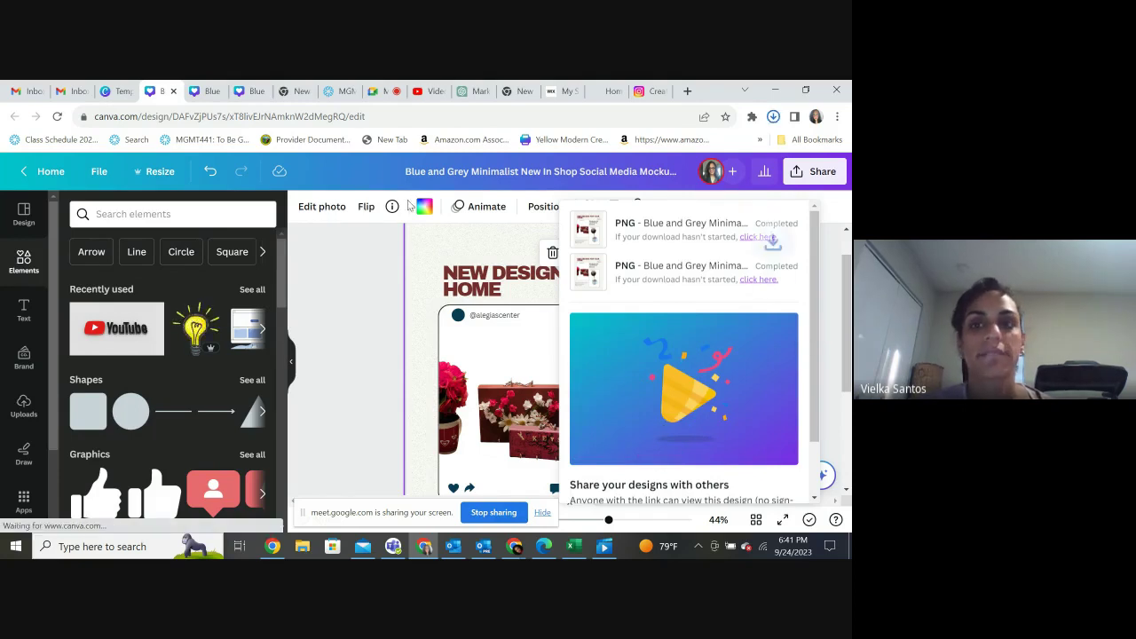
- Switch to Instagram, dismiss the post-shared dialog and delete the previously published "New Designs for Your Home" post from the profile
left_click(650, 91)
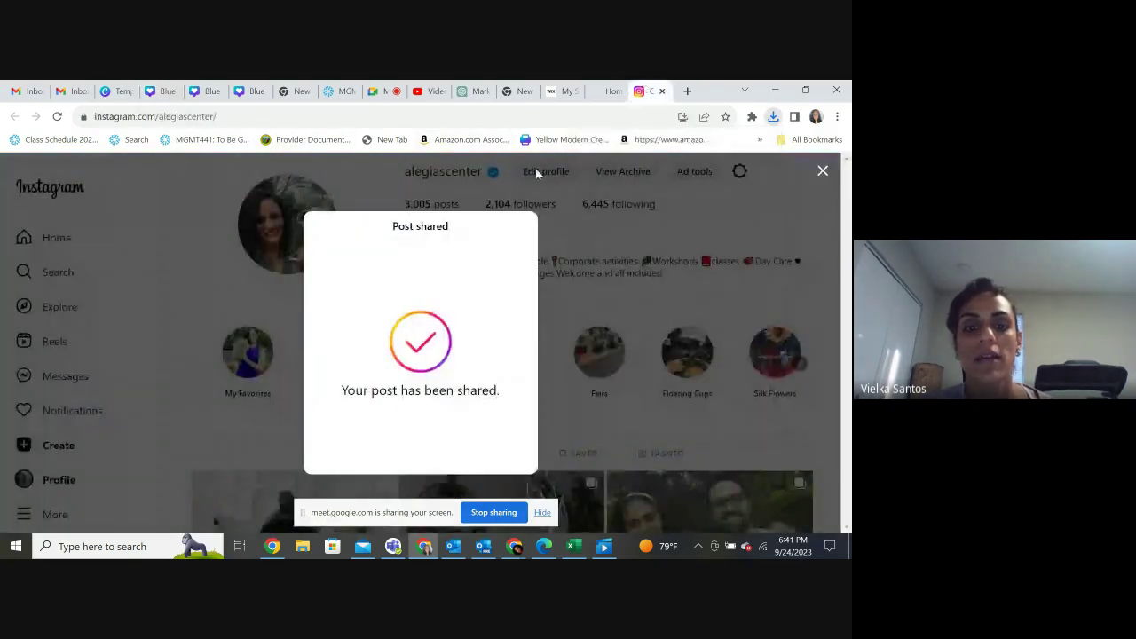
left_click(541, 512)
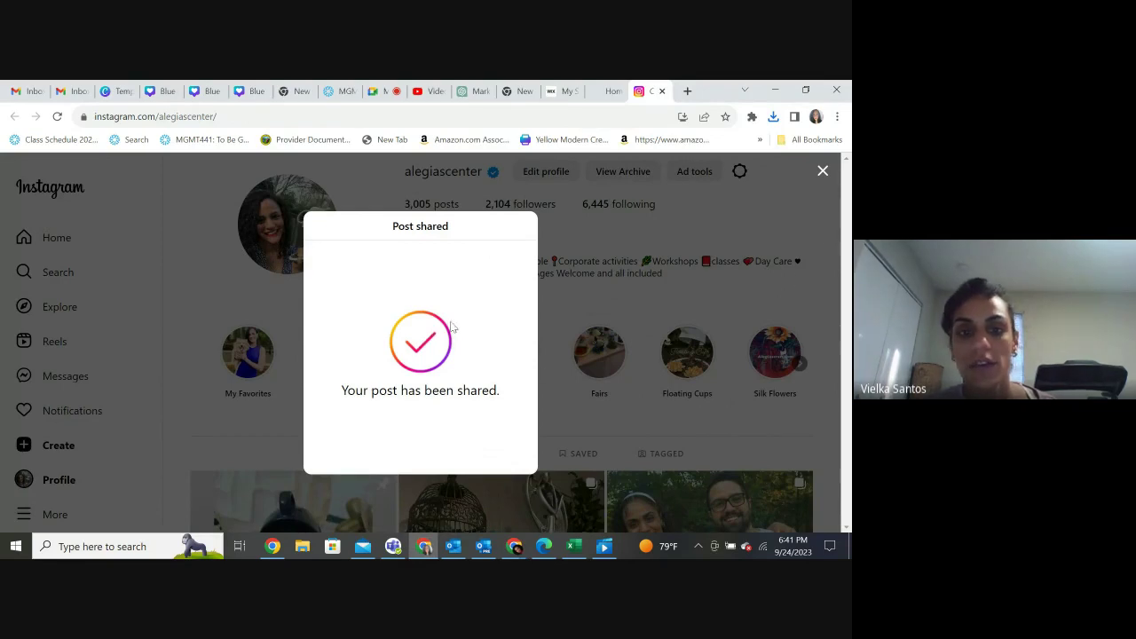
left_click(822, 172)
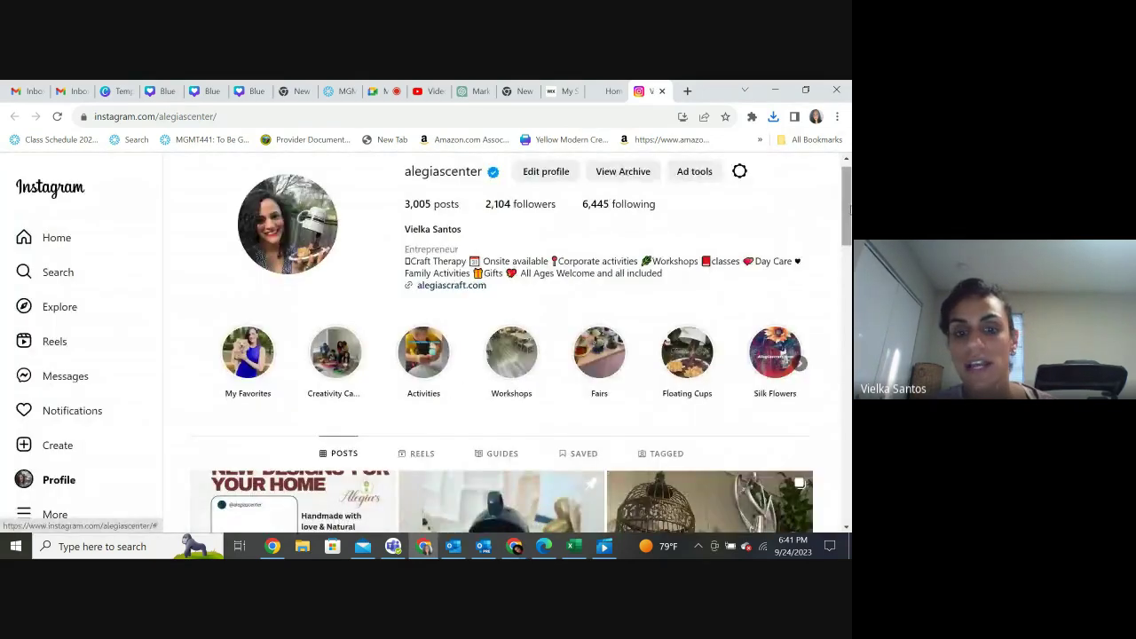
scroll(260, 342, "down", 3)
left_click(260, 341)
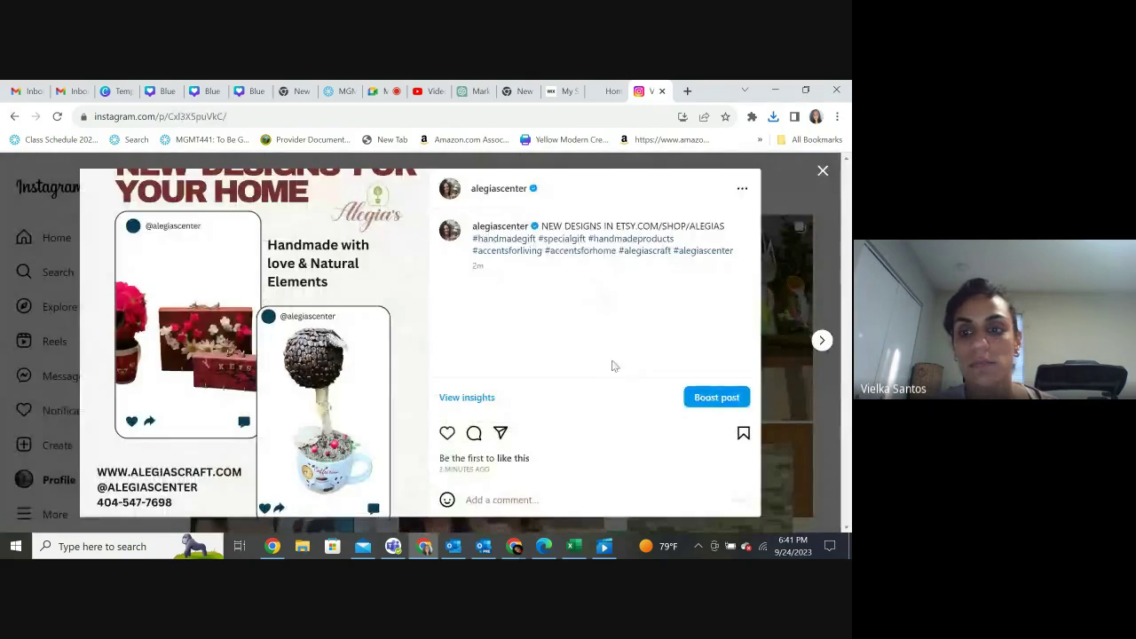
left_click(740, 189)
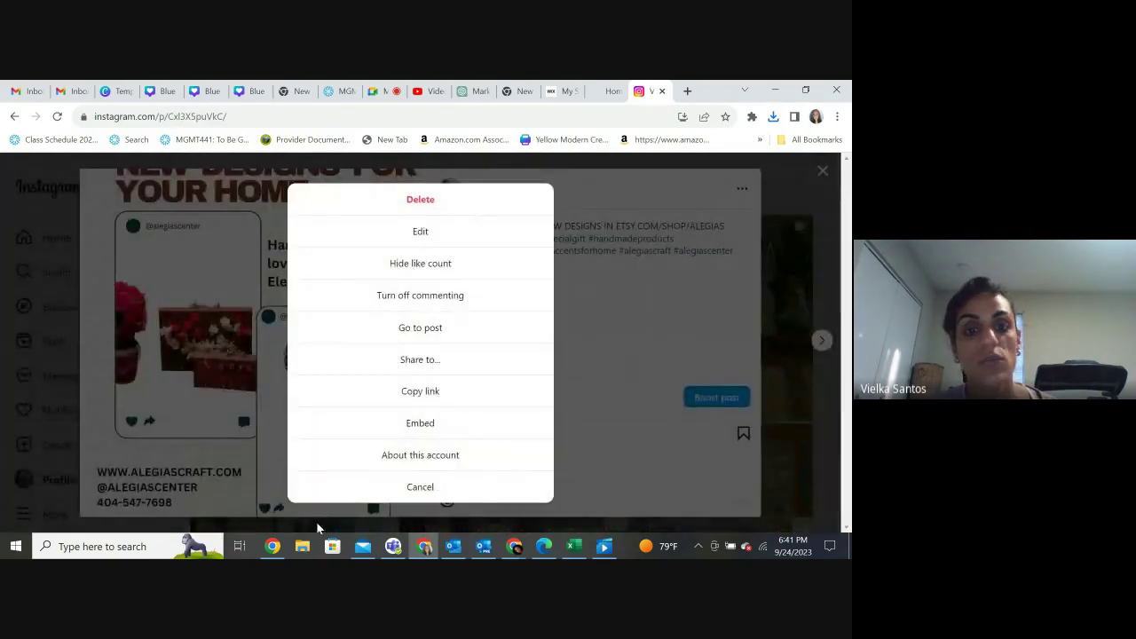
left_click(408, 197)
left_click(414, 362)
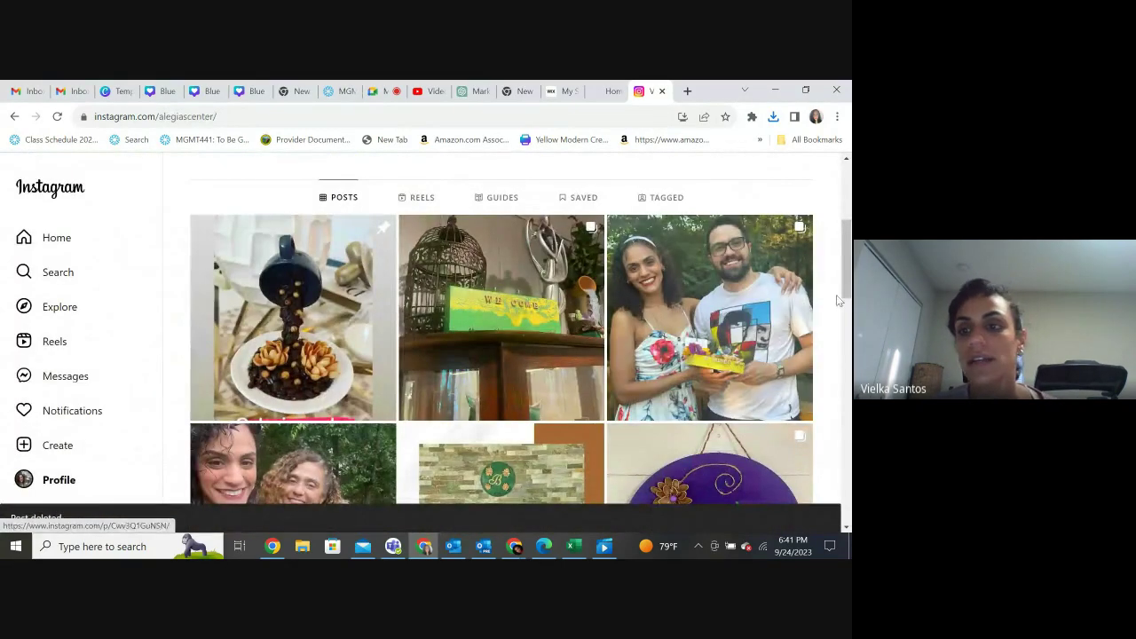
- Create a new post from "Blue and Grey Minimalist New In Shop Social Media Mockup Instagram Post (1)" and proceed to the caption without crop or filter changes
scroll(724, 278, "up", 3)
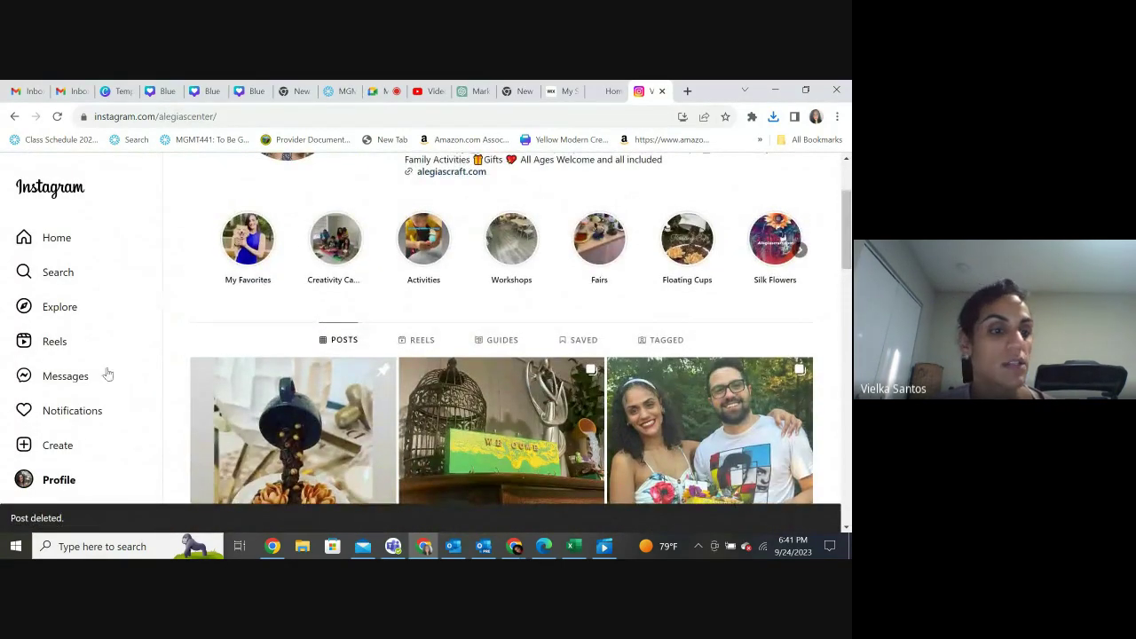
left_click(59, 450)
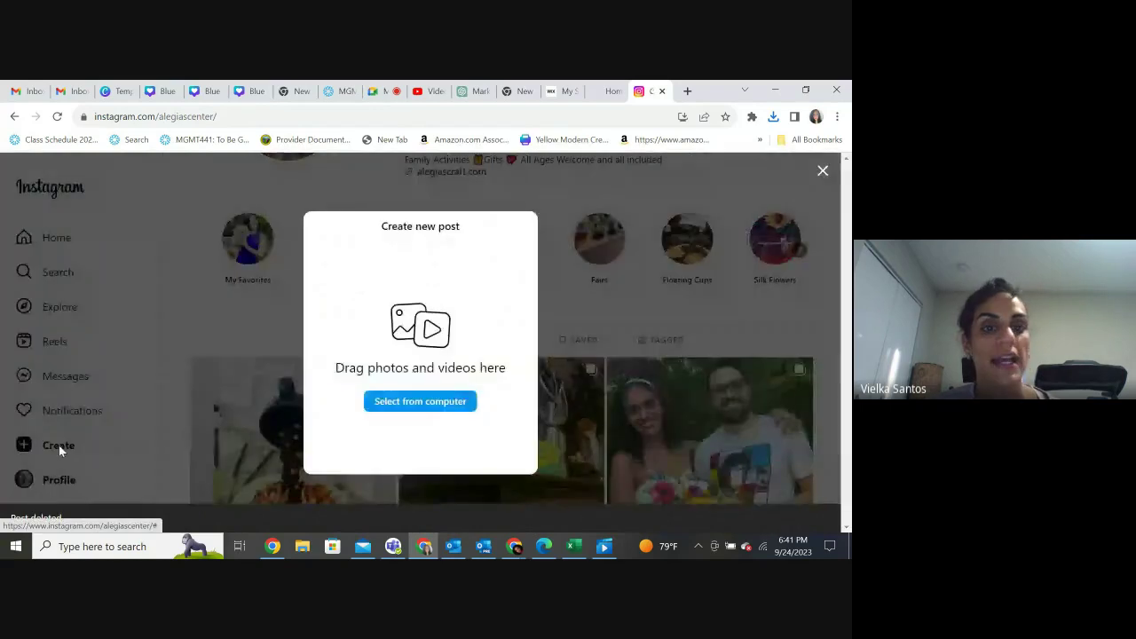
left_click(385, 408)
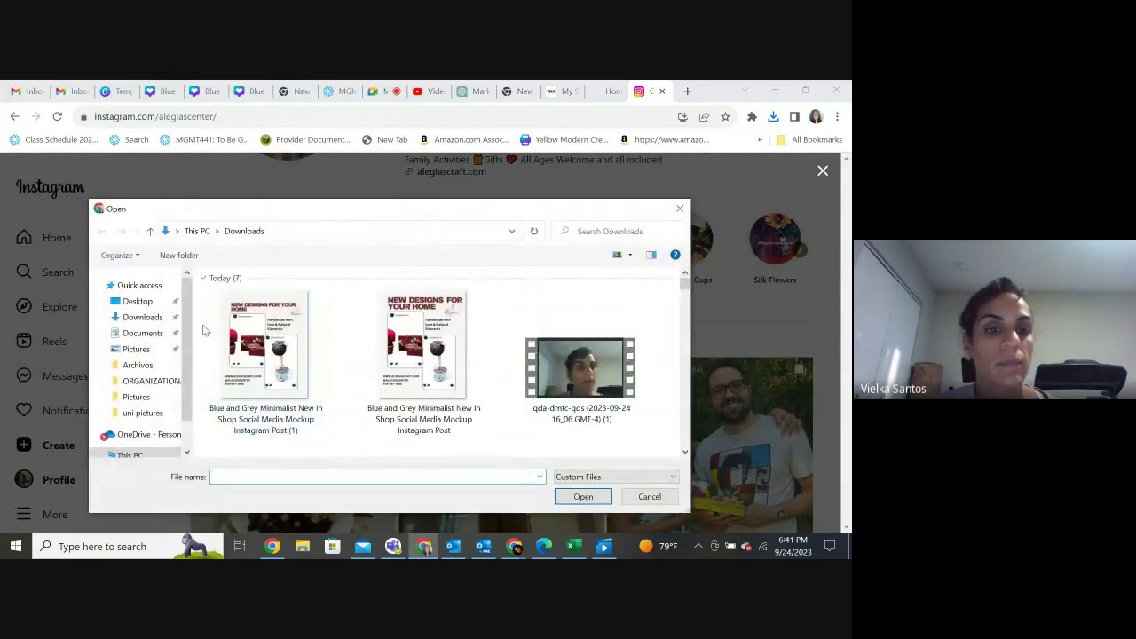
left_click(232, 341)
left_click(582, 496)
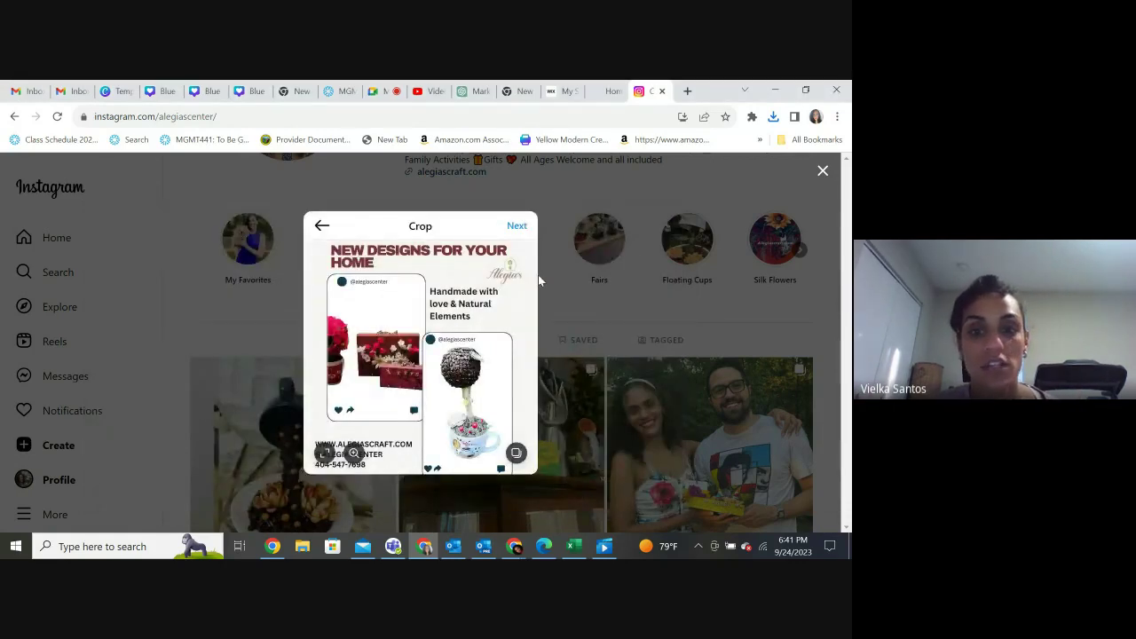
left_click(515, 227)
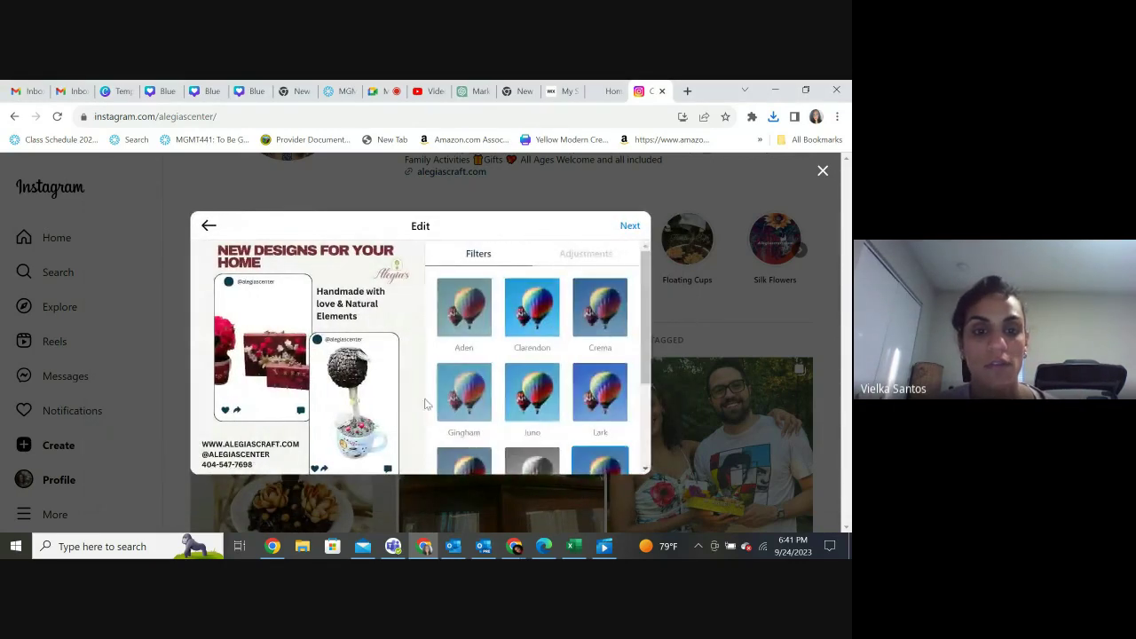
left_click(629, 228)
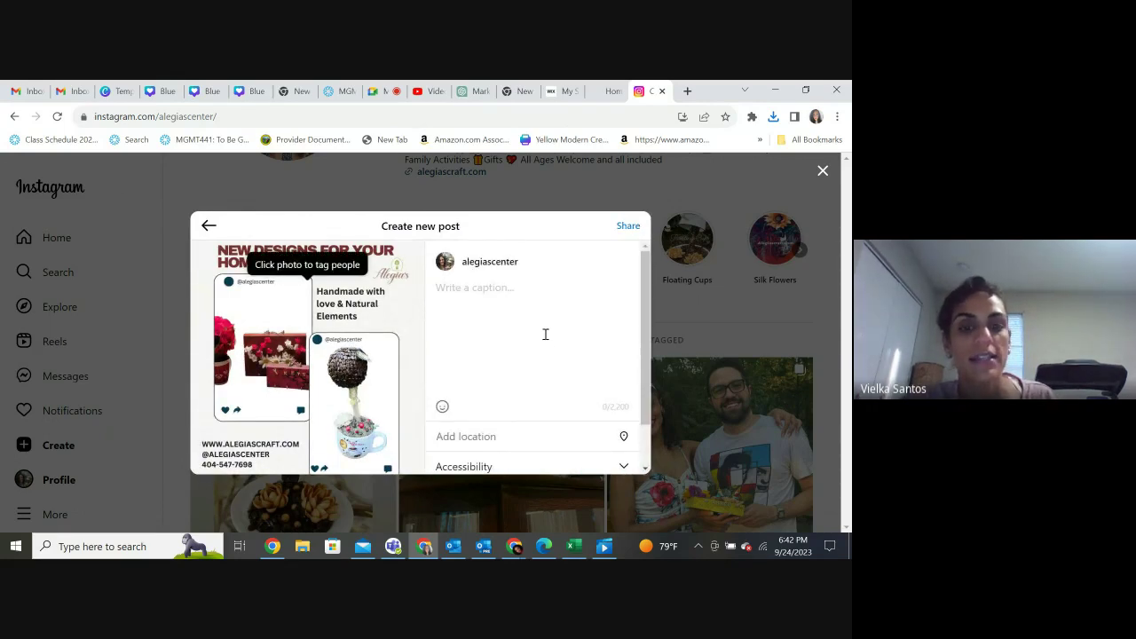
- Write the two website lines ETSY.COM/SHOP/ALEGIAS and ALEGIASCRAFT.COM in the new post's caption
type("et")
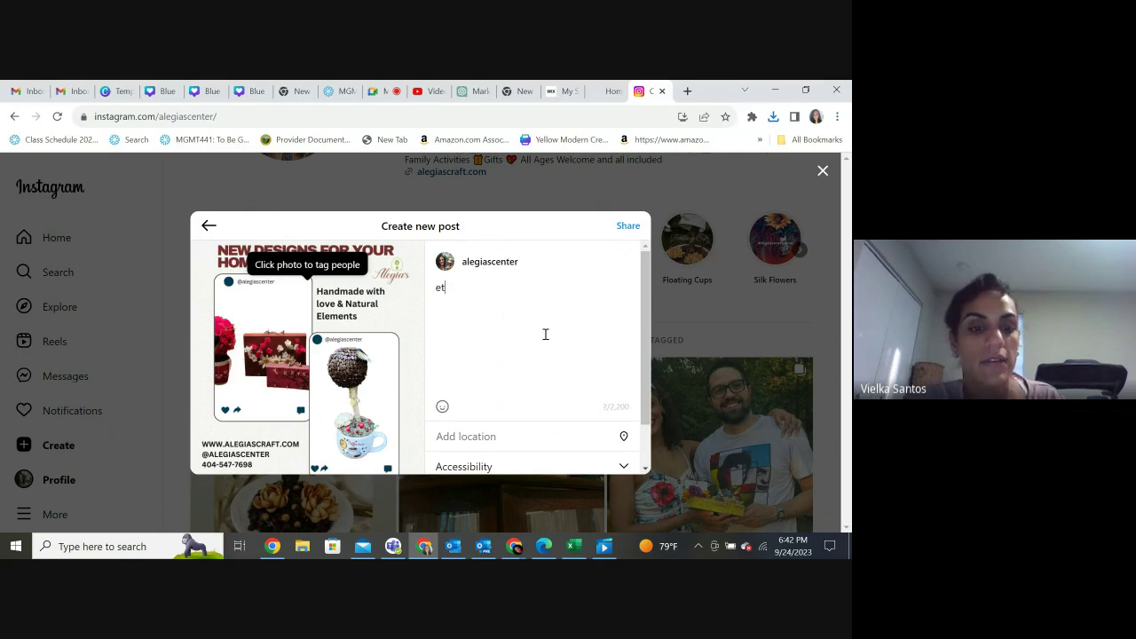
key("BackSpace")
key("BackSpace")
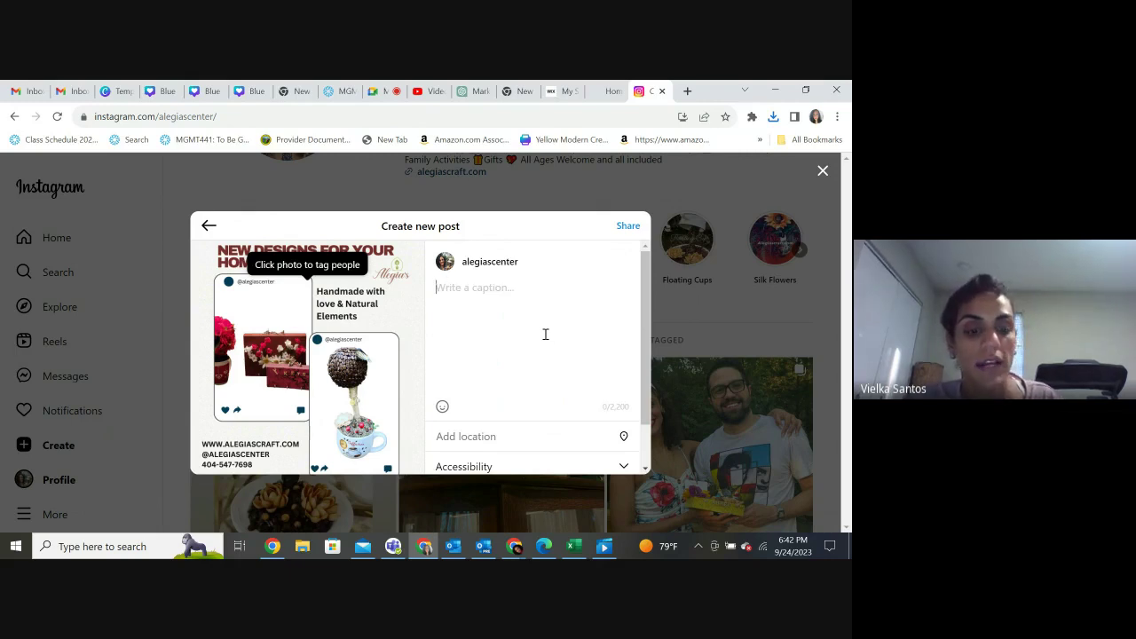
type("ETSY")
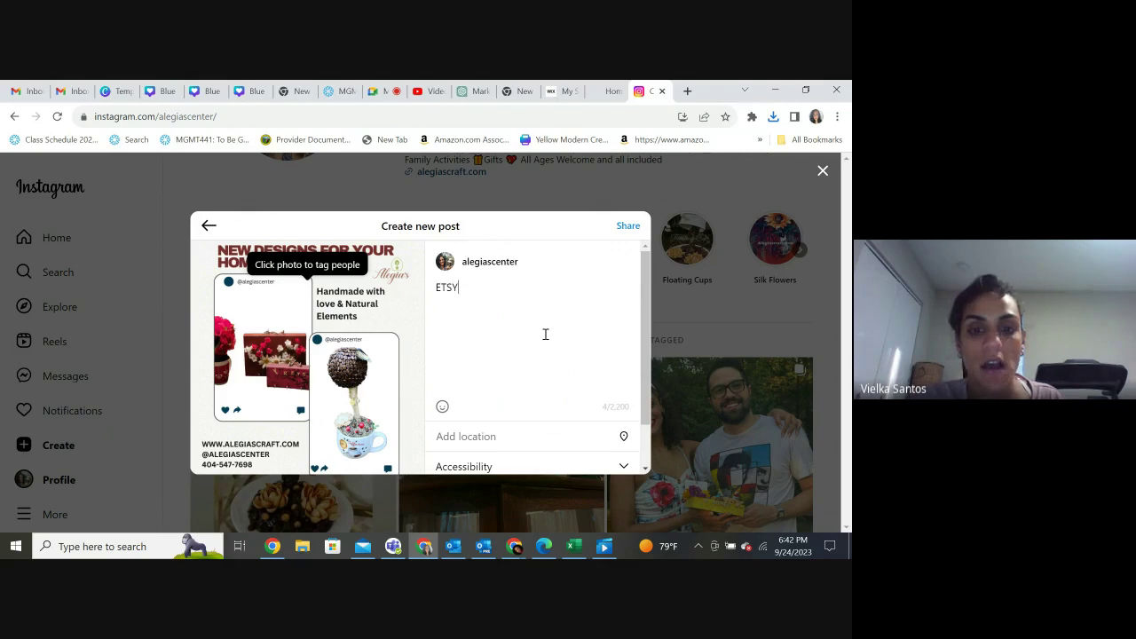
type(".COM/SHOP/ALEGIAS")
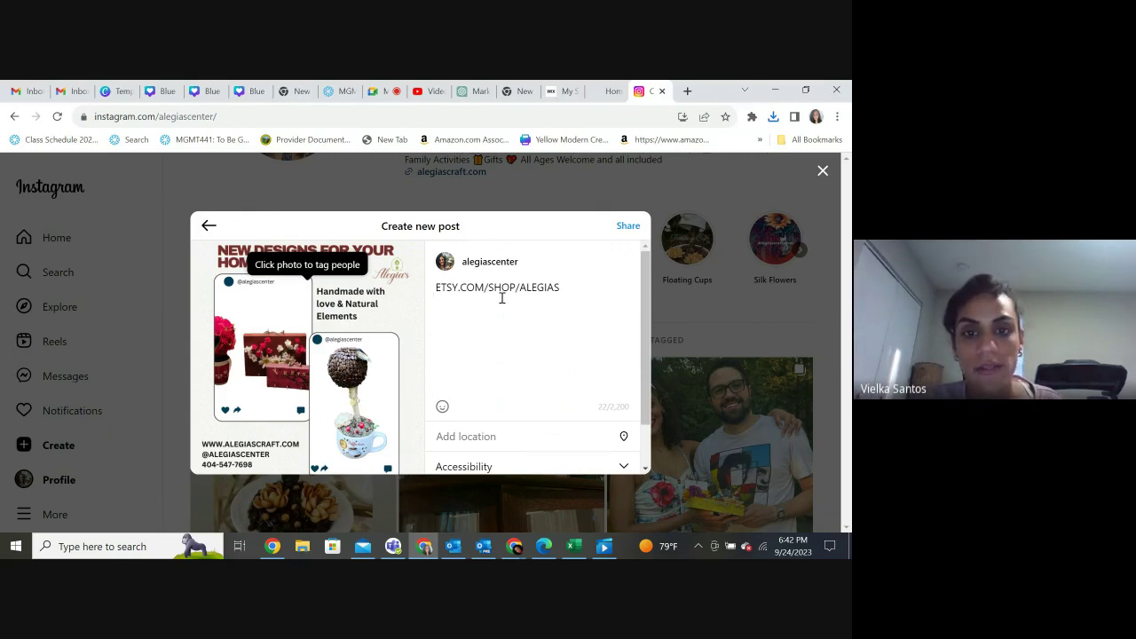
triple_click(565, 272)
left_click(563, 217)
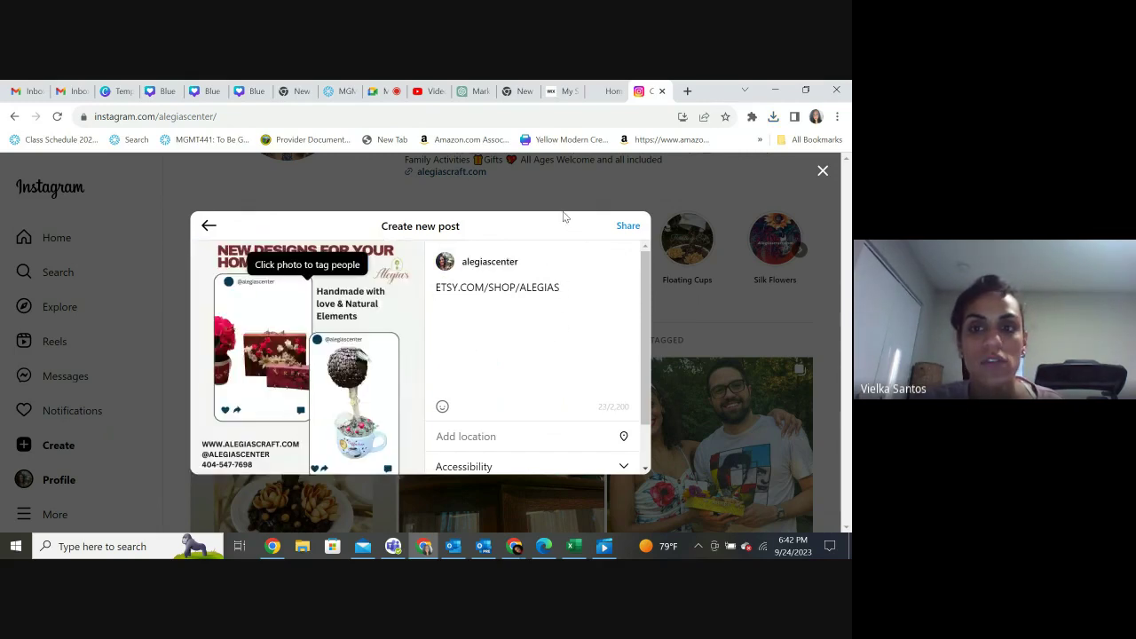
left_click(487, 329)
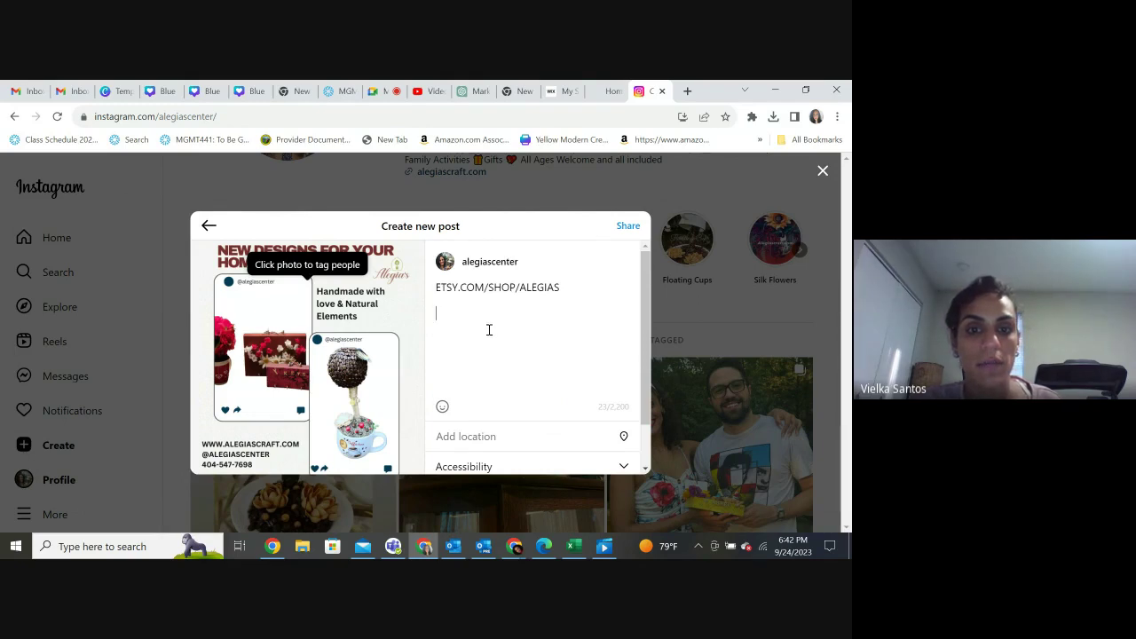
type("ALEGIASCRAFT.COM")
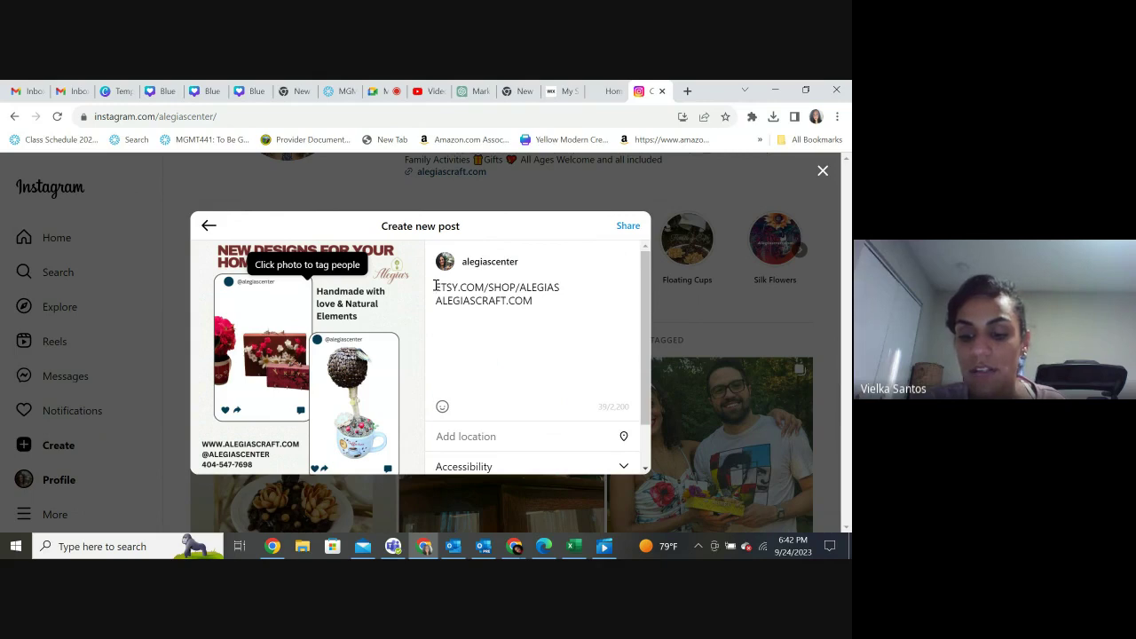
- Insert the line "Handmade gifts for all the occasions" above the website lines, correcting the spelling of "occasions"
left_click(435, 286)
key("Return")
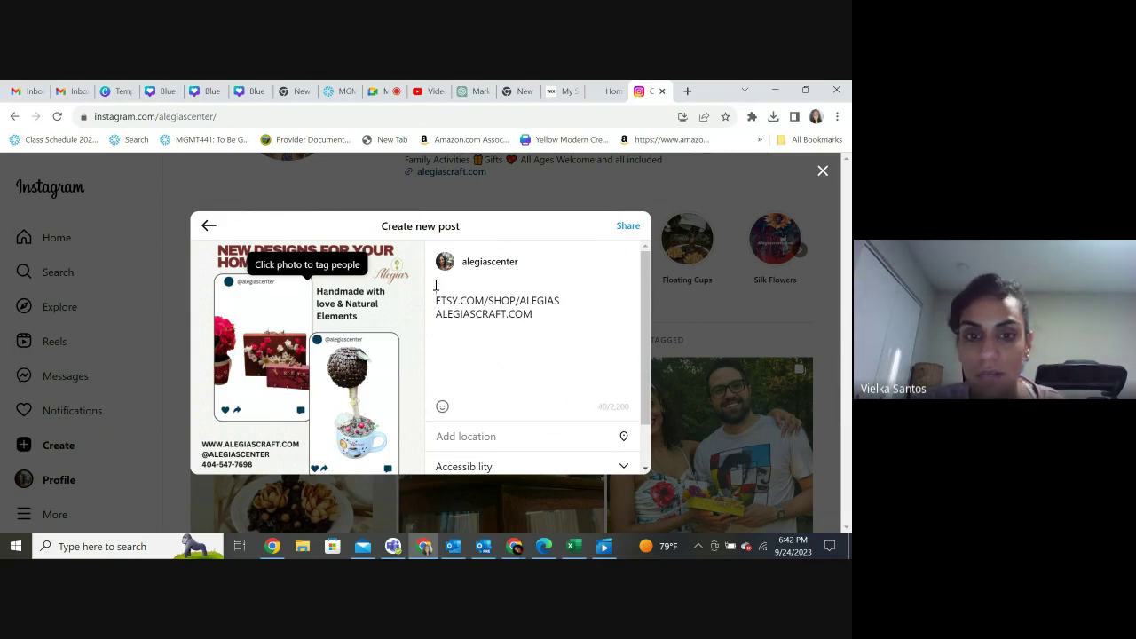
type("Handmade gift")
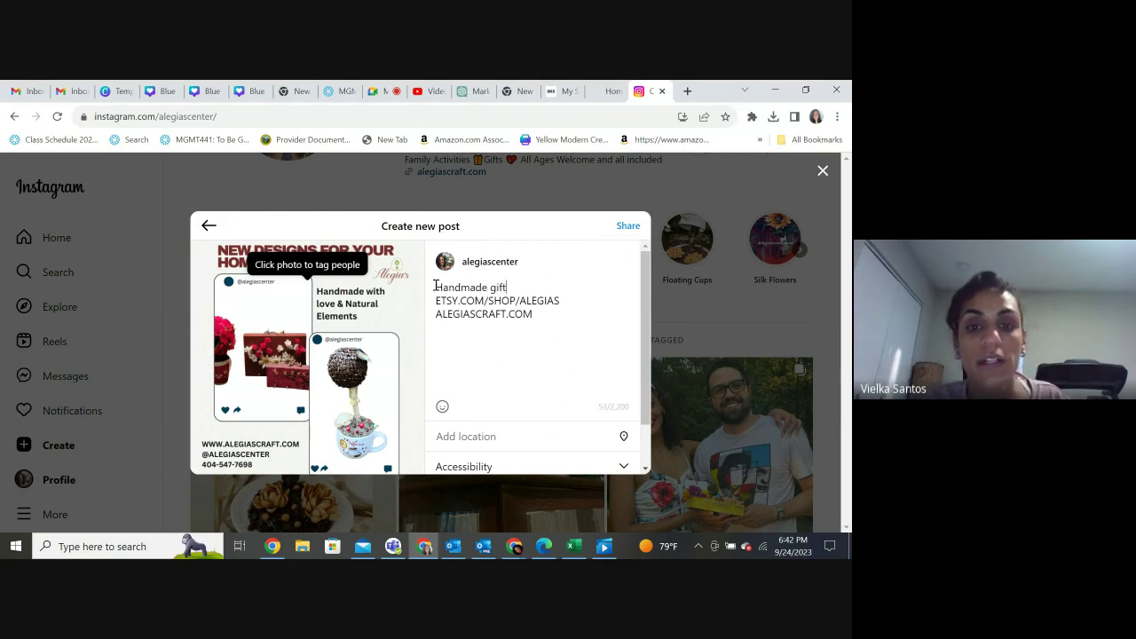
type("s for all t")
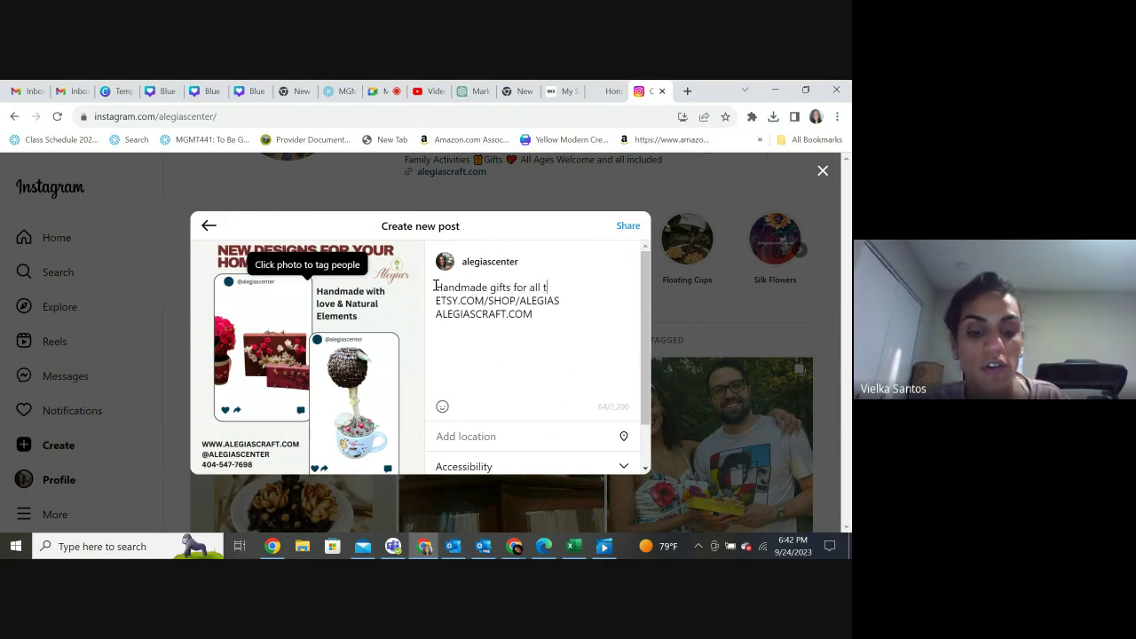
type("he ocassio")
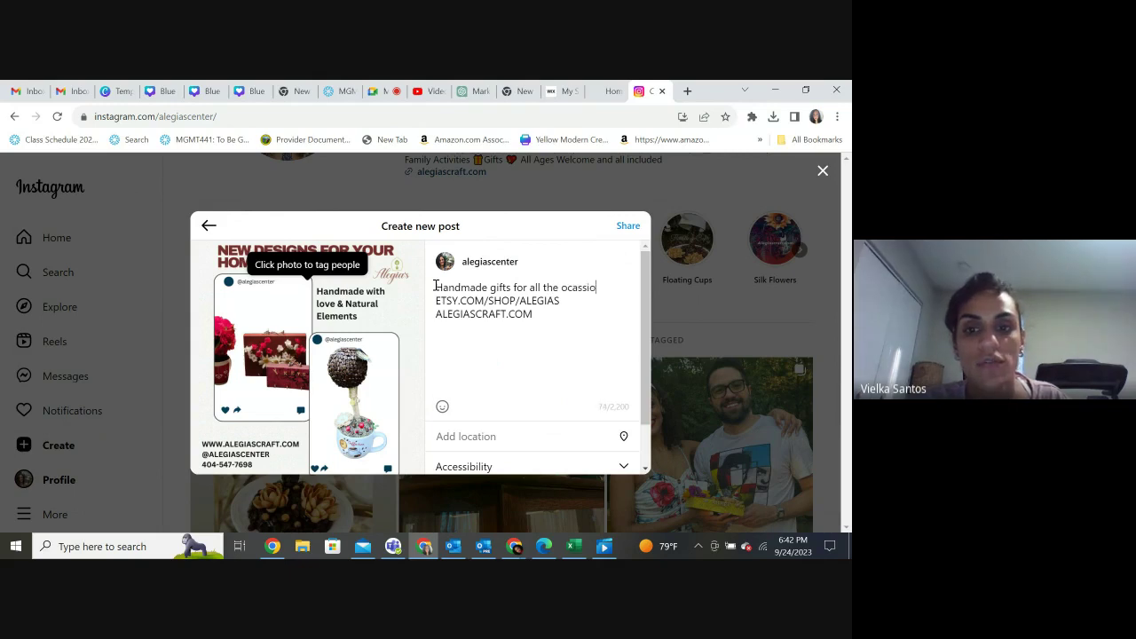
type("ns")
left_click(531, 321)
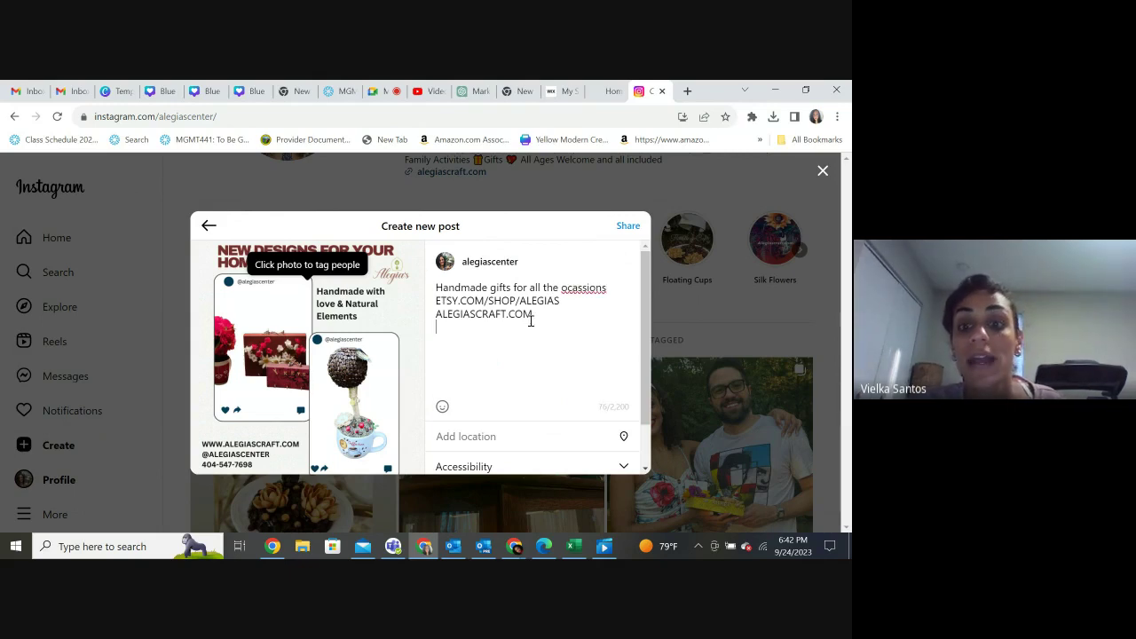
right_click(576, 288)
left_click(590, 299)
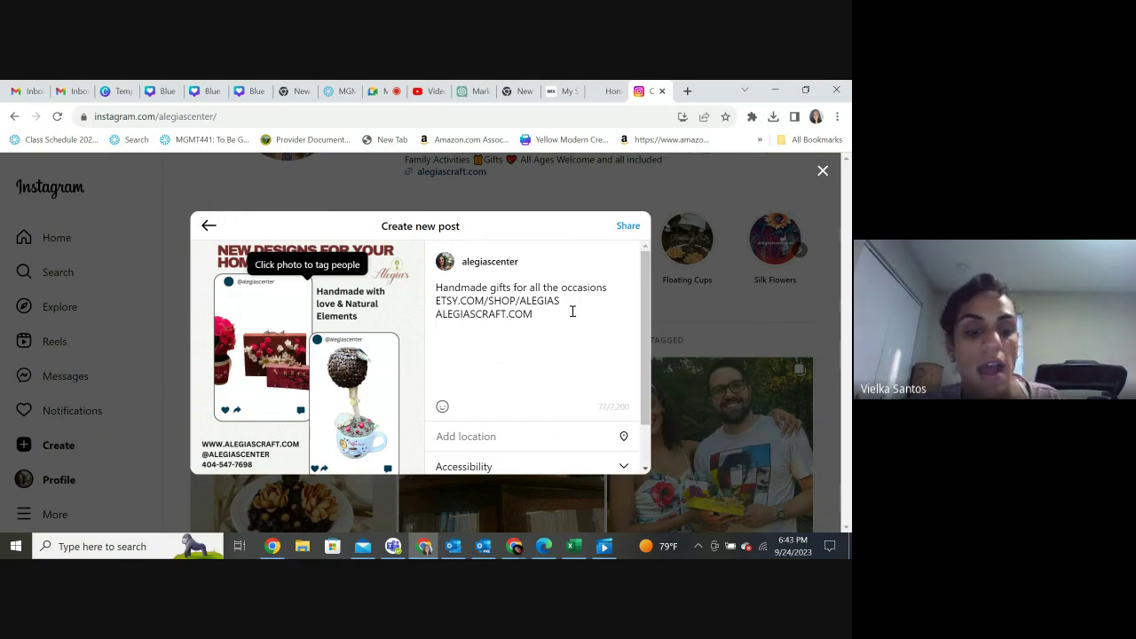
- Add the hashtags #handmadegifts #personalized #personalizedgifts on a new line below the website lines in the caption
type("#handmad")
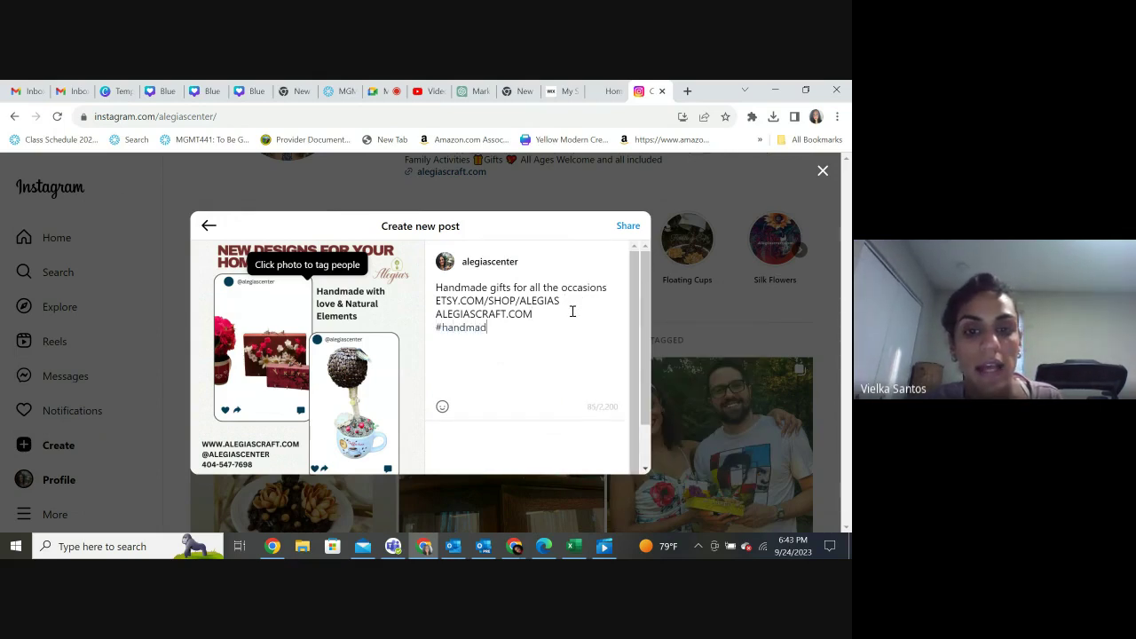
type("eg")
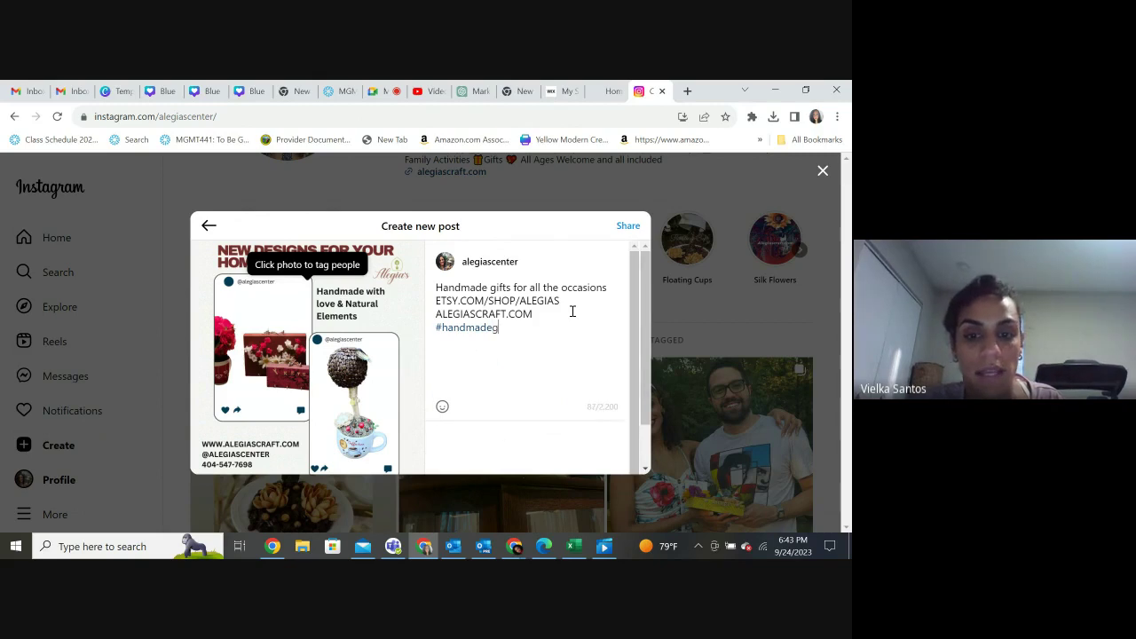
type("ifts #")
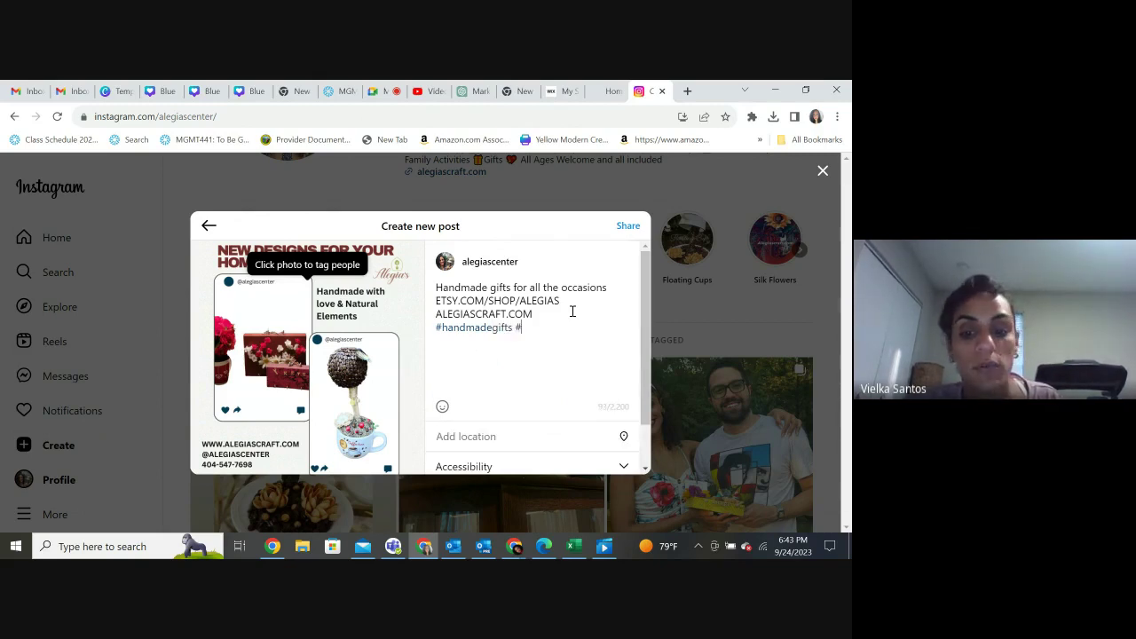
type("personal")
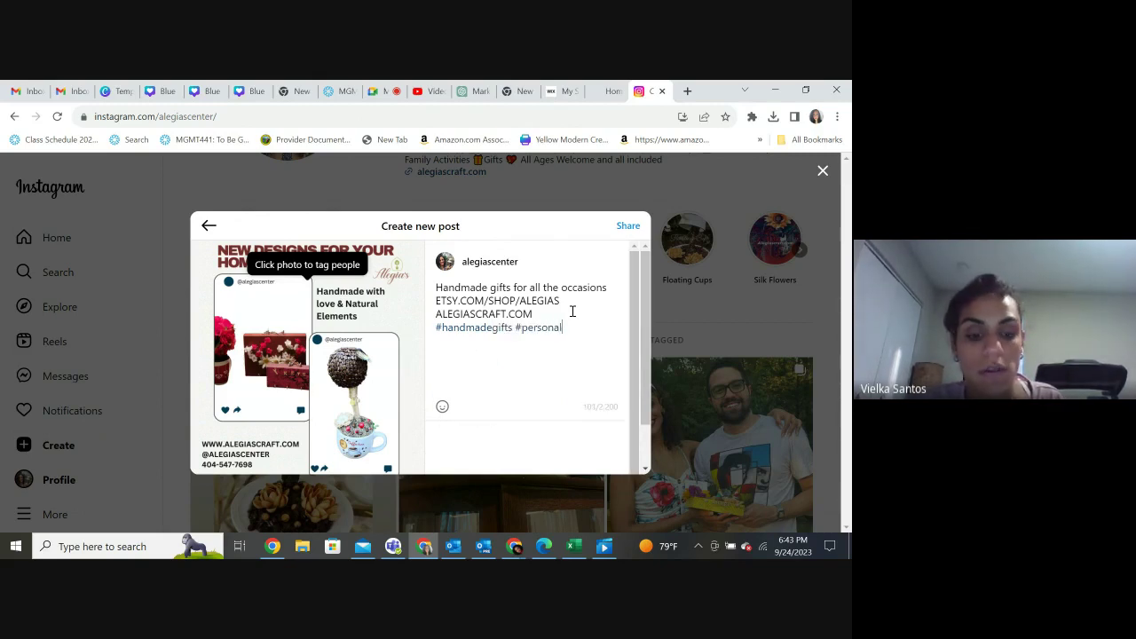
type("ized")
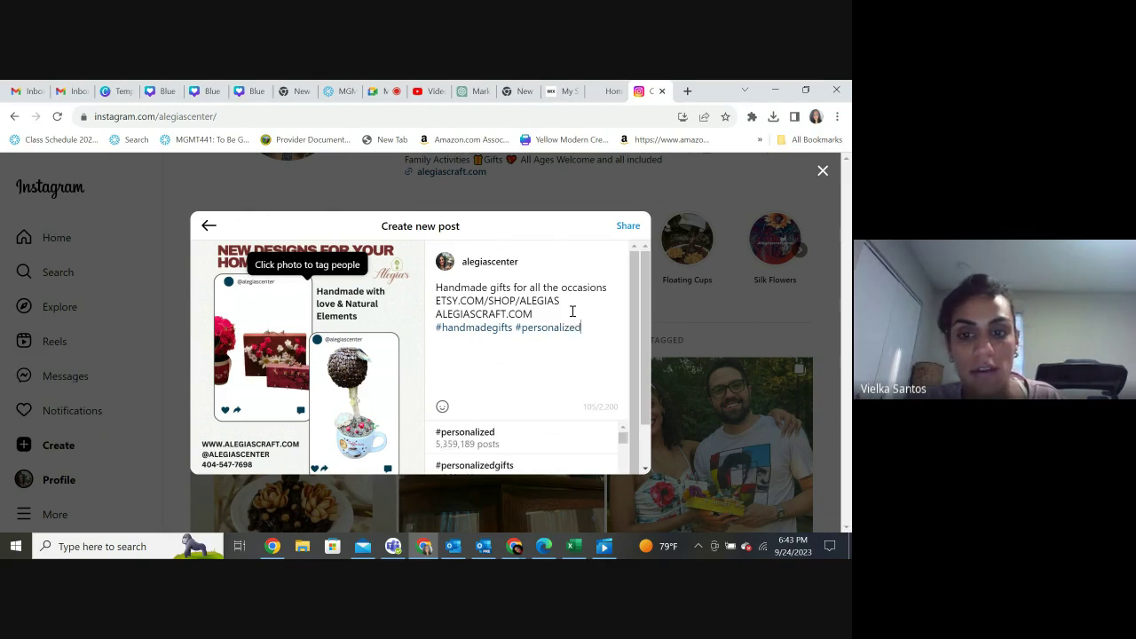
type(" #perso")
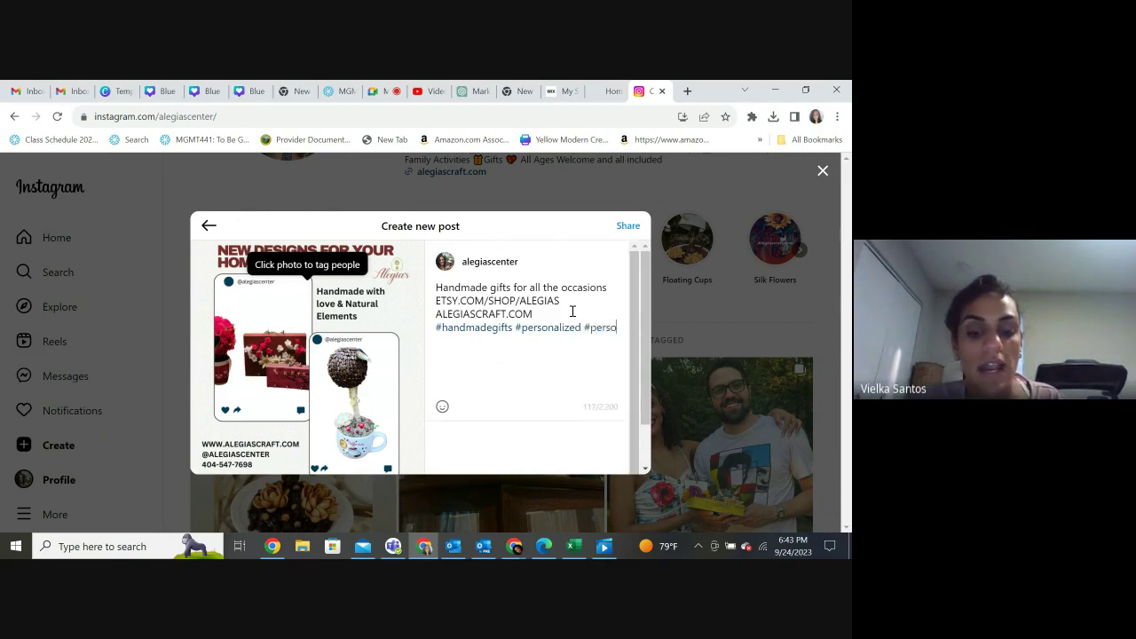
type("nali")
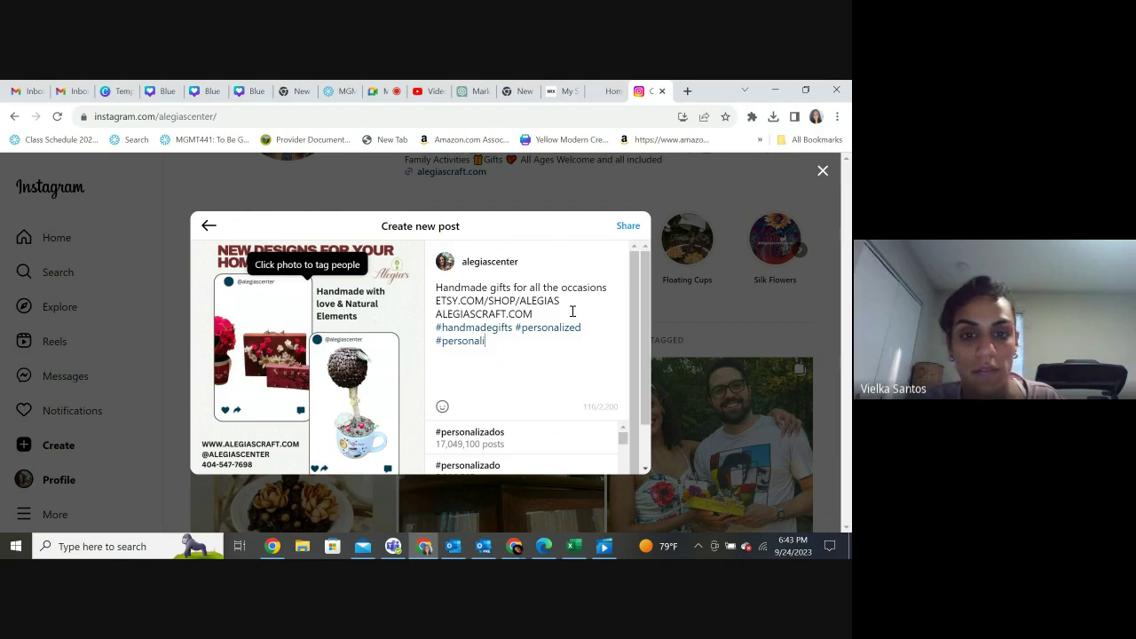
type("zedgi")
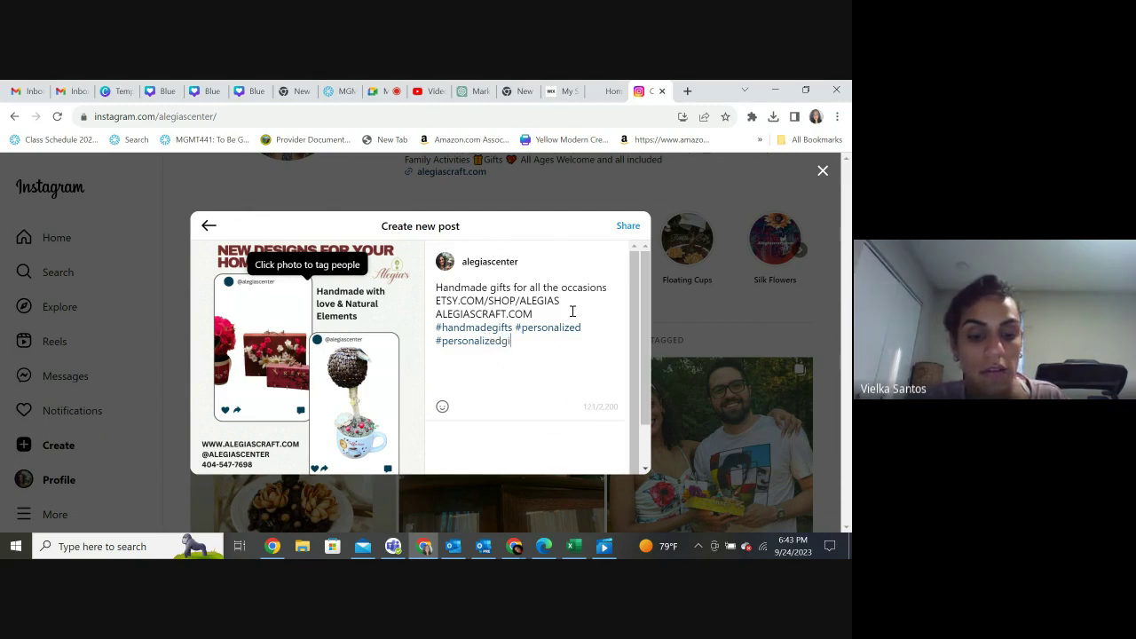
type("fts ")
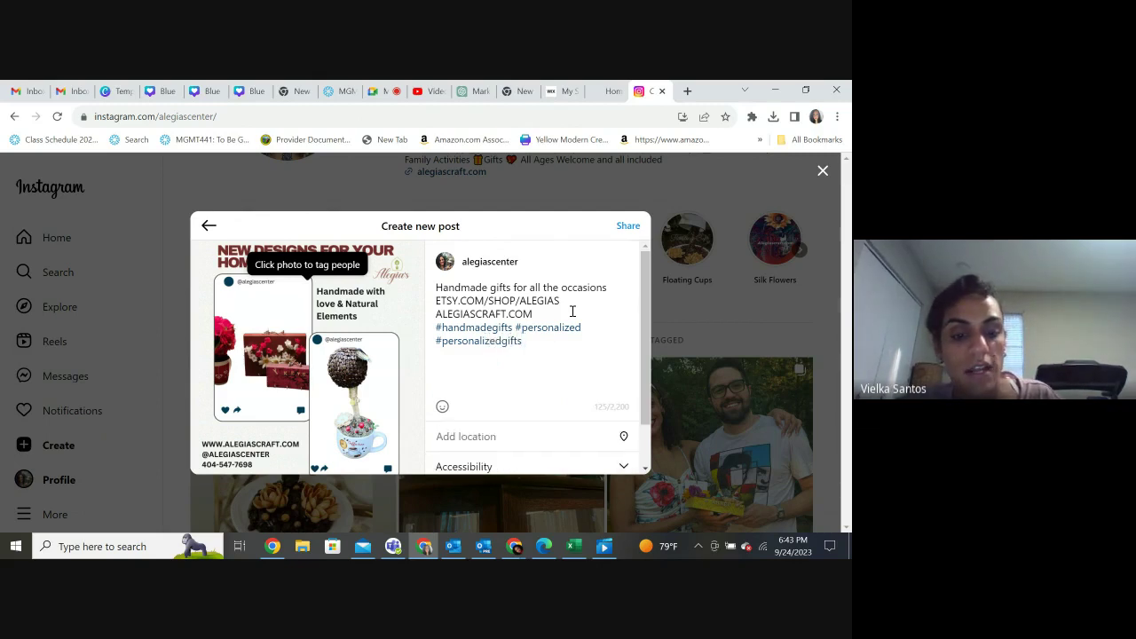
- Continue the caption's hashtags with #handmadeforhome #handmadecrafts #topiaries #accents
type("#handmad")
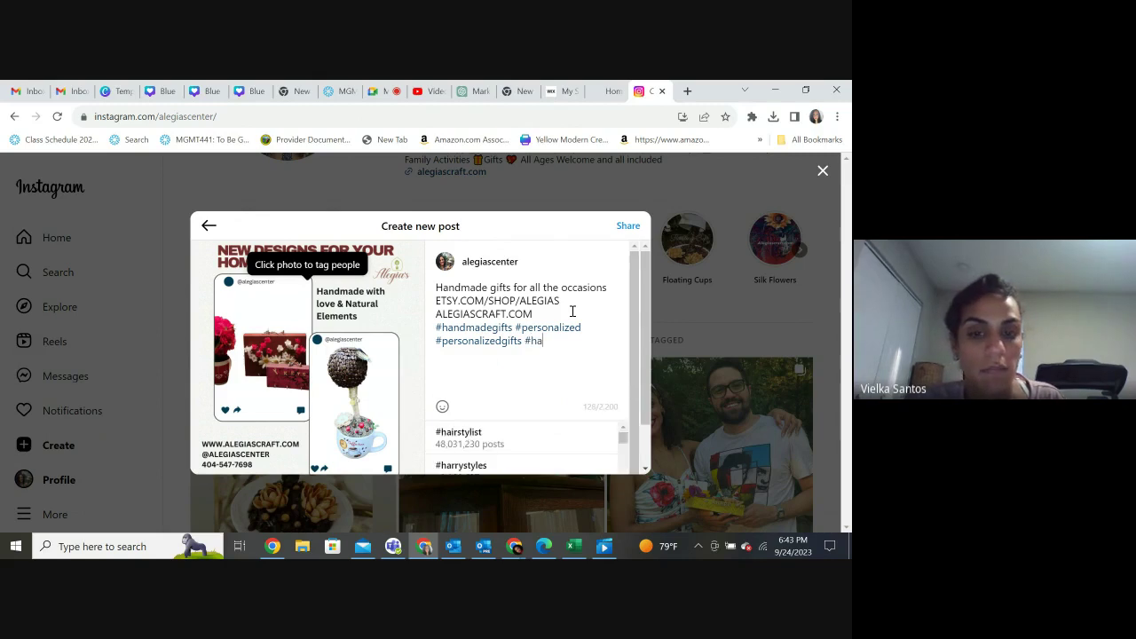
type("e")
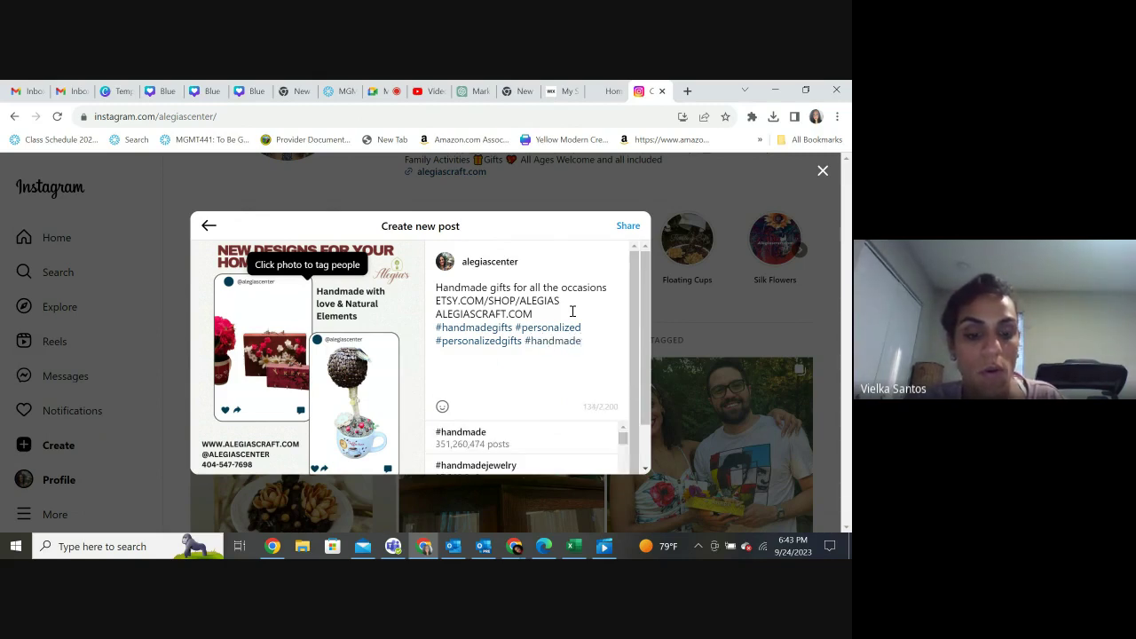
type("forhome")
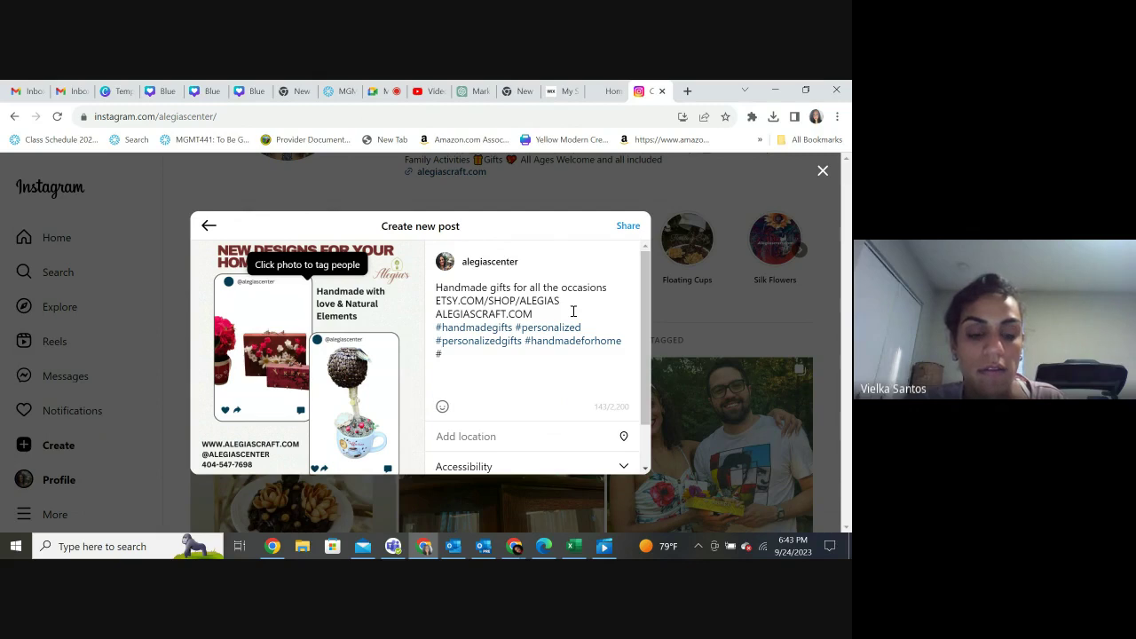
type("handmadeforhome #handmad")
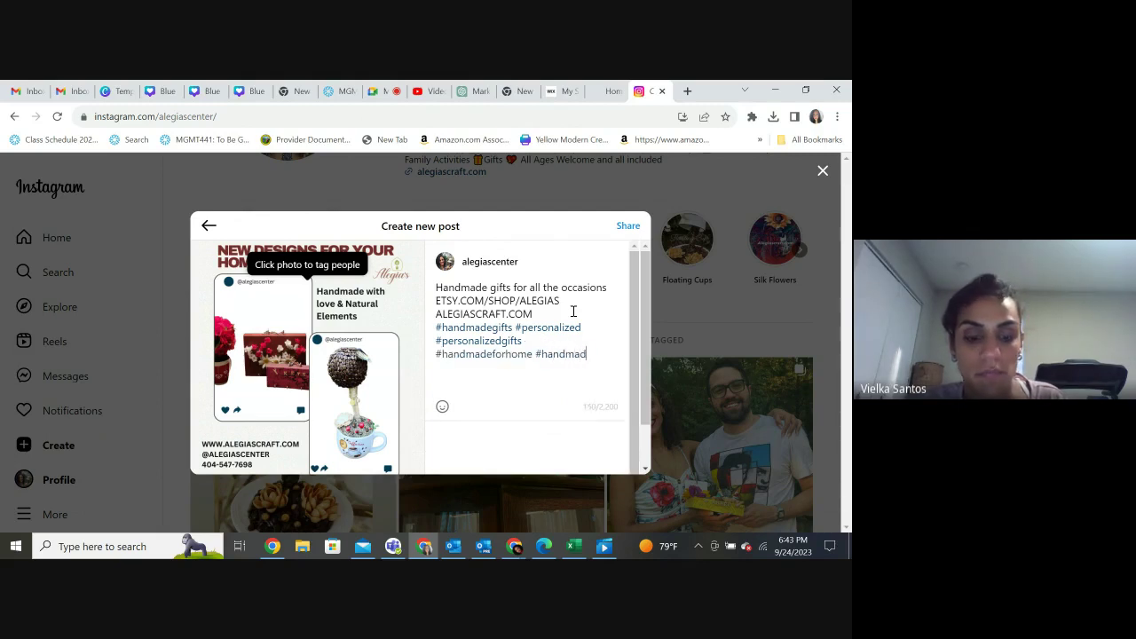
type("ecrafts ")
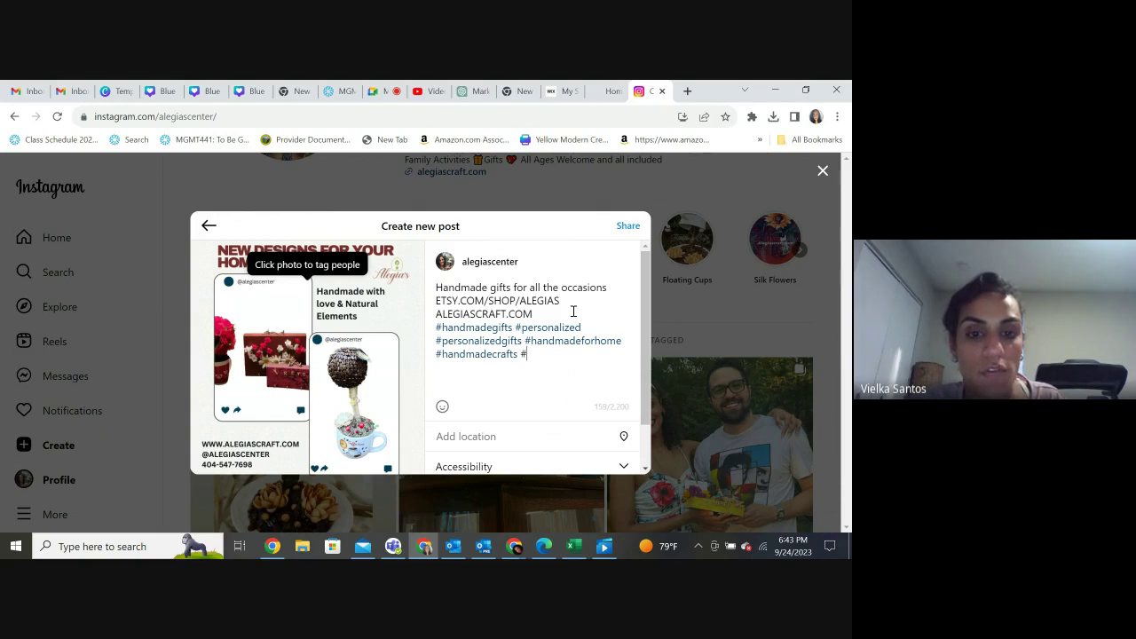
type("#to")
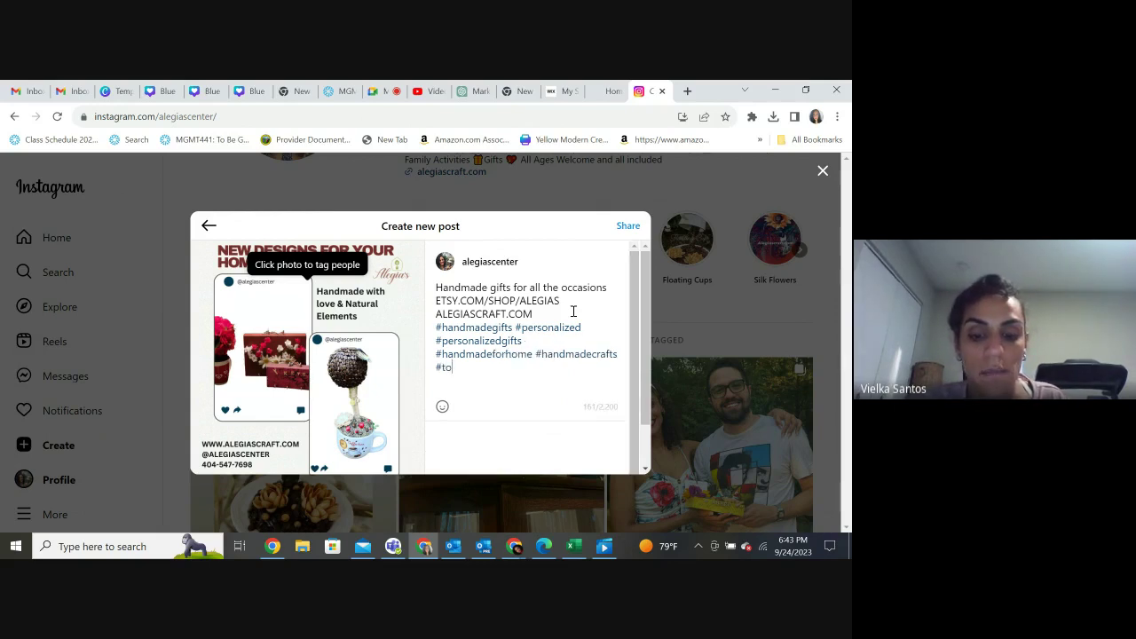
type("piaries ")
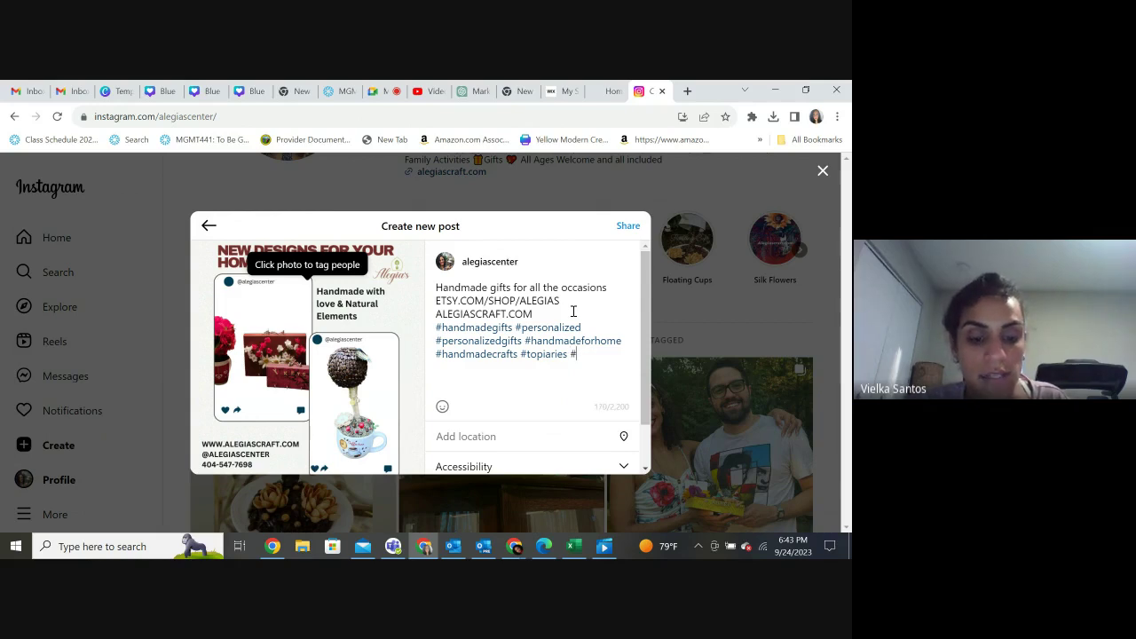
type("#accents")
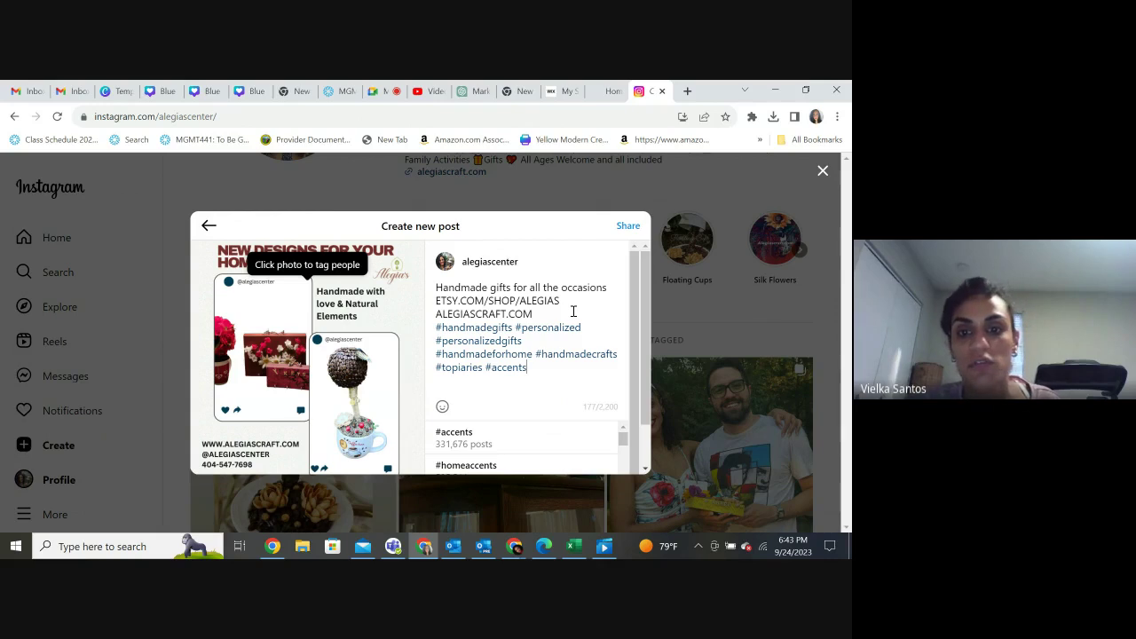
left_click_drag(644, 361, 646, 401)
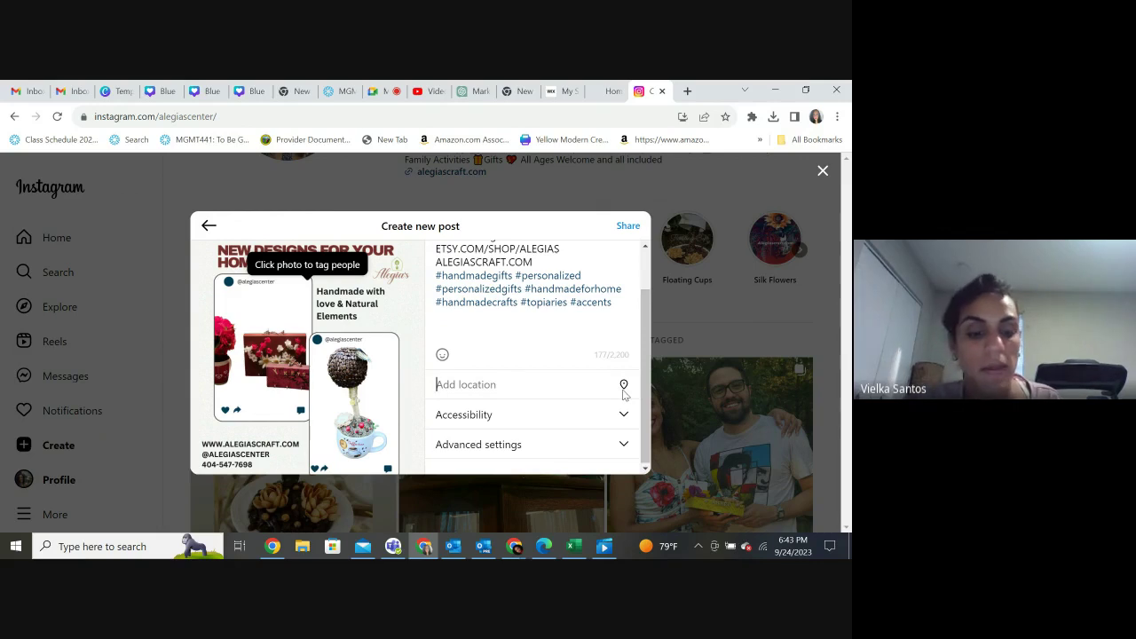
type("a")
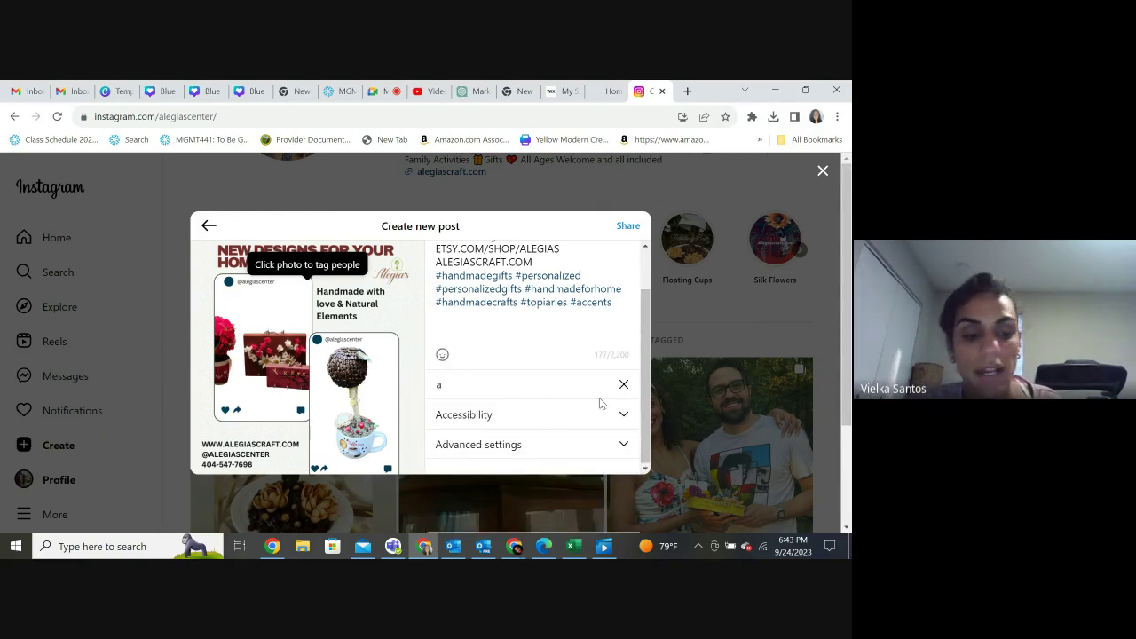
key("BackSpace")
type("qa")
type("l")
key("BackSpace")
key("BackSpace")
key("BackSpace")
type("ale")
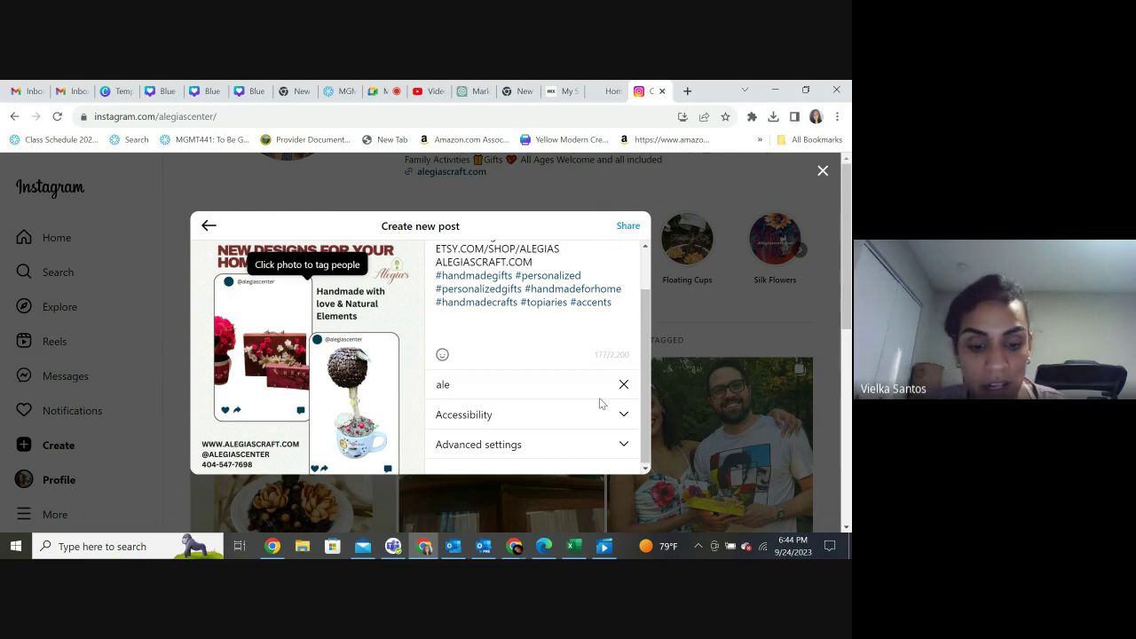
type("gias")
key("BackSpace")
key("BackSpace")
key("BackSpace")
key("BackSpace")
key("BackSpace")
key("BackSpace")
key("BackSpace")
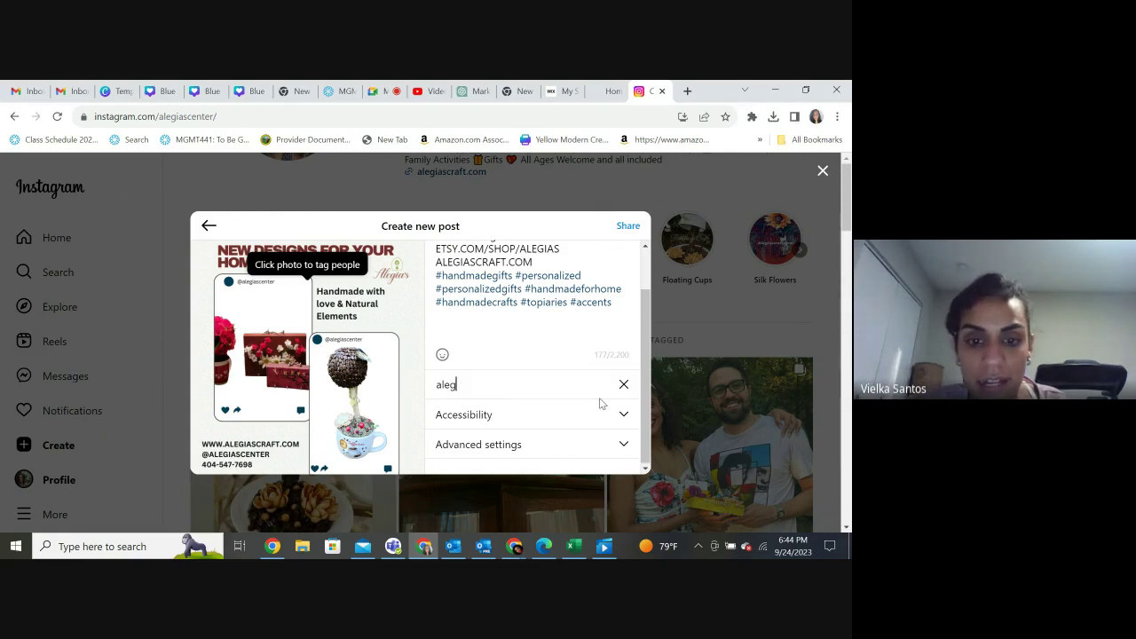
type("AL")
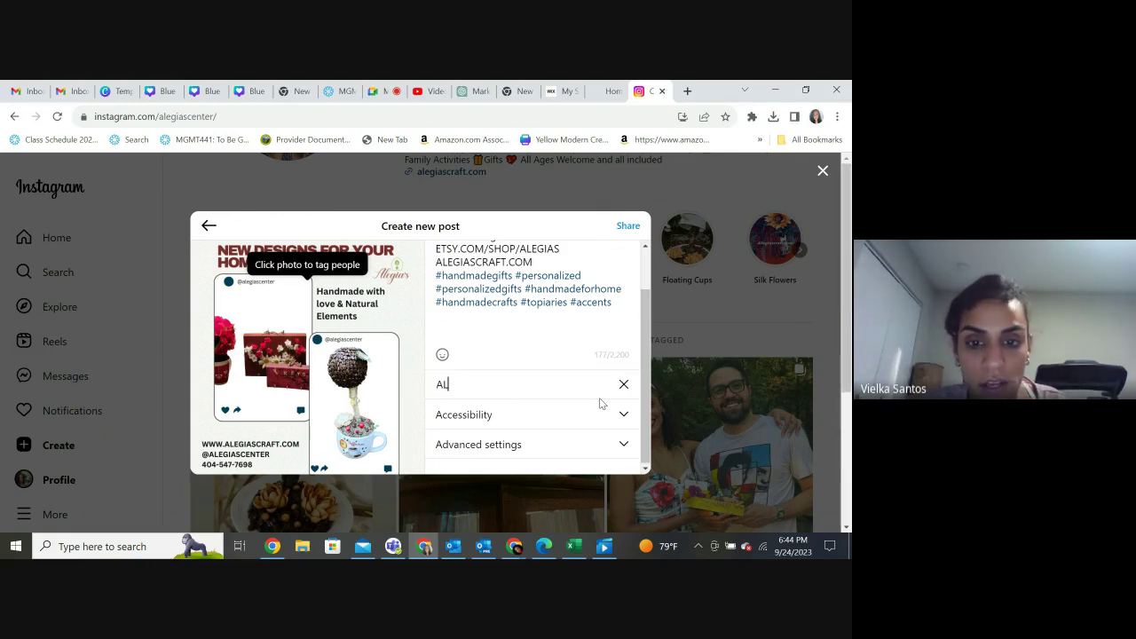
left_click(623, 383)
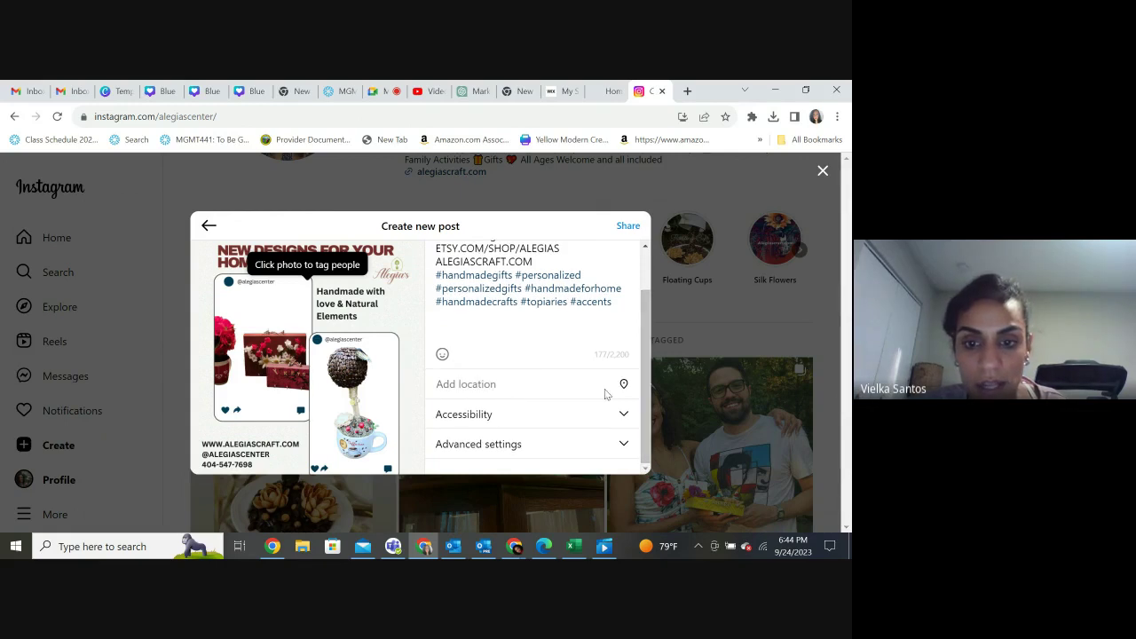
type("ALE")
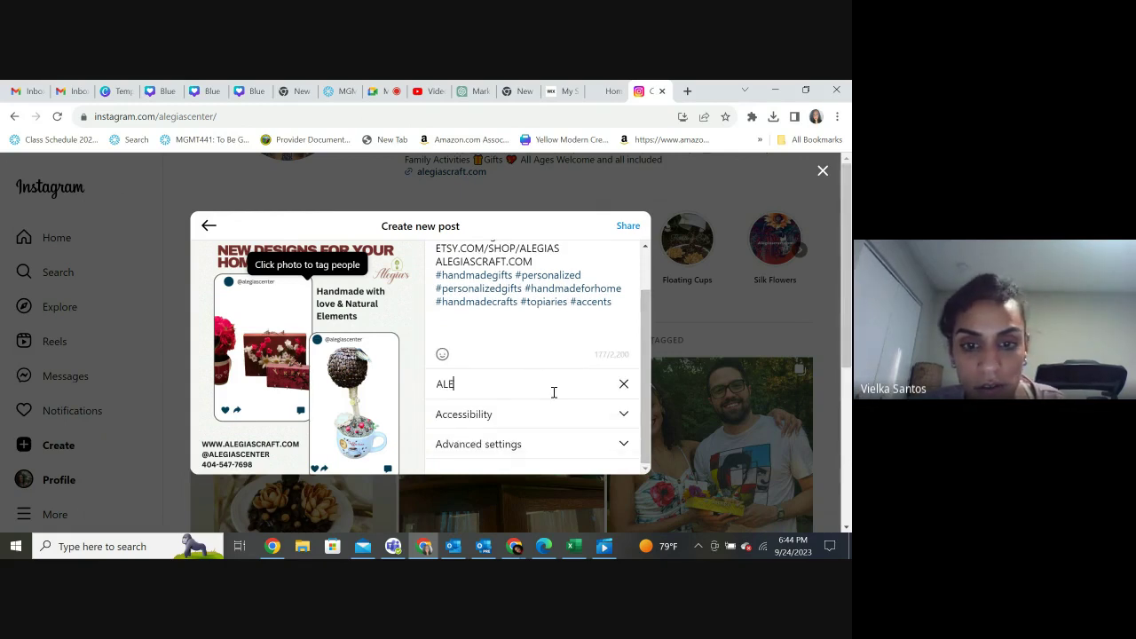
key("BackSpace")
key("BackSpace")
key("BackSpace")
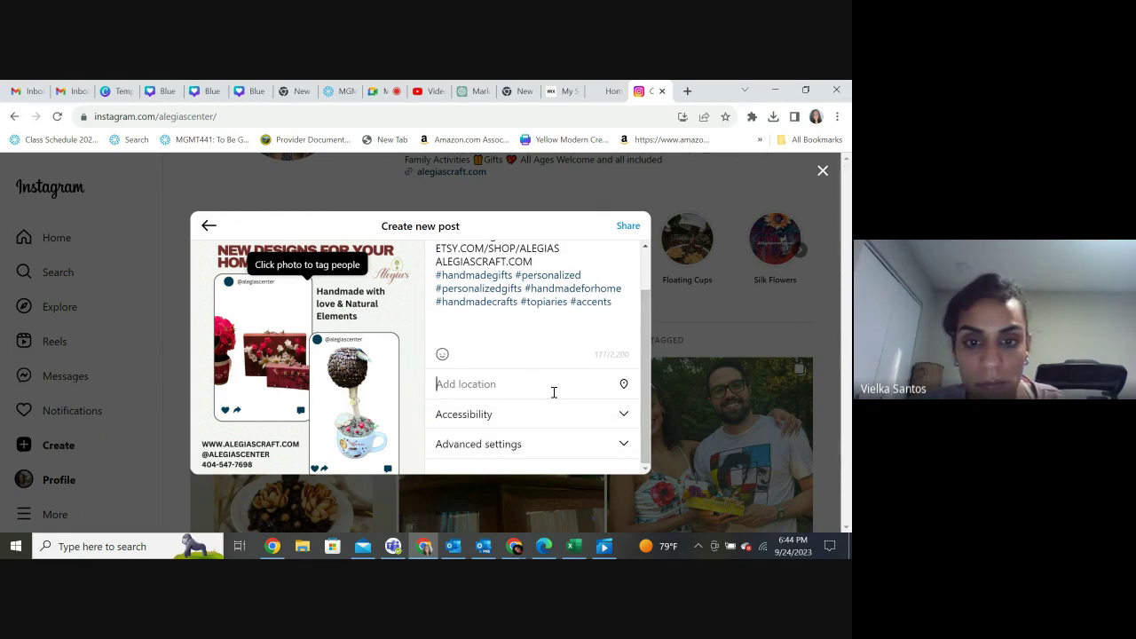
- Enter ALPHARETTA as the post's location and share the post
type("ALP")
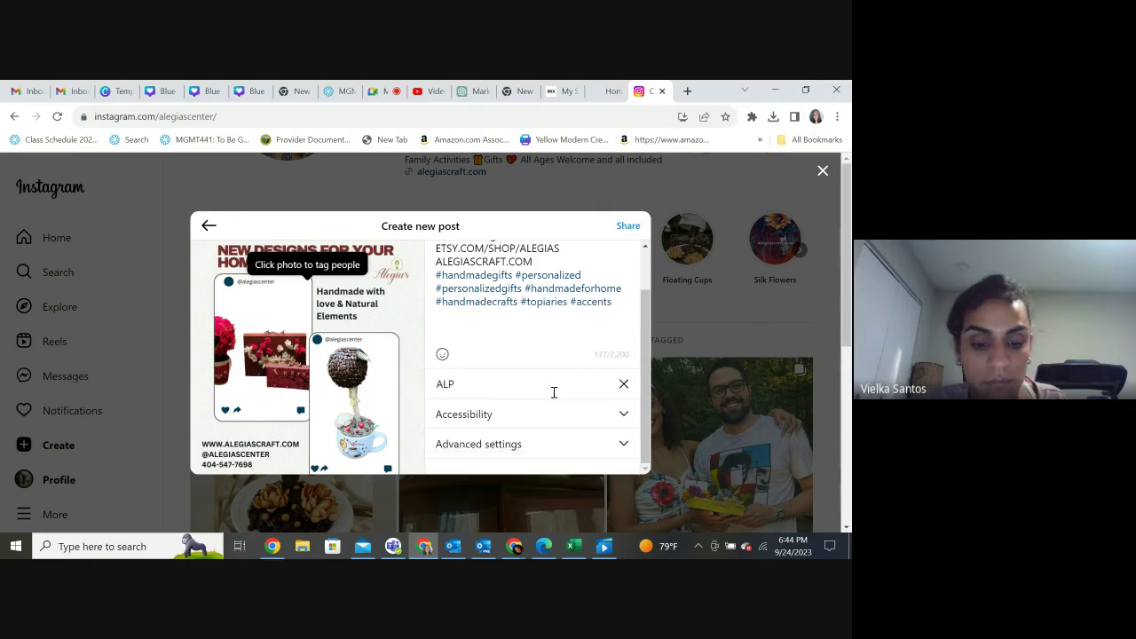
type("HARETTA")
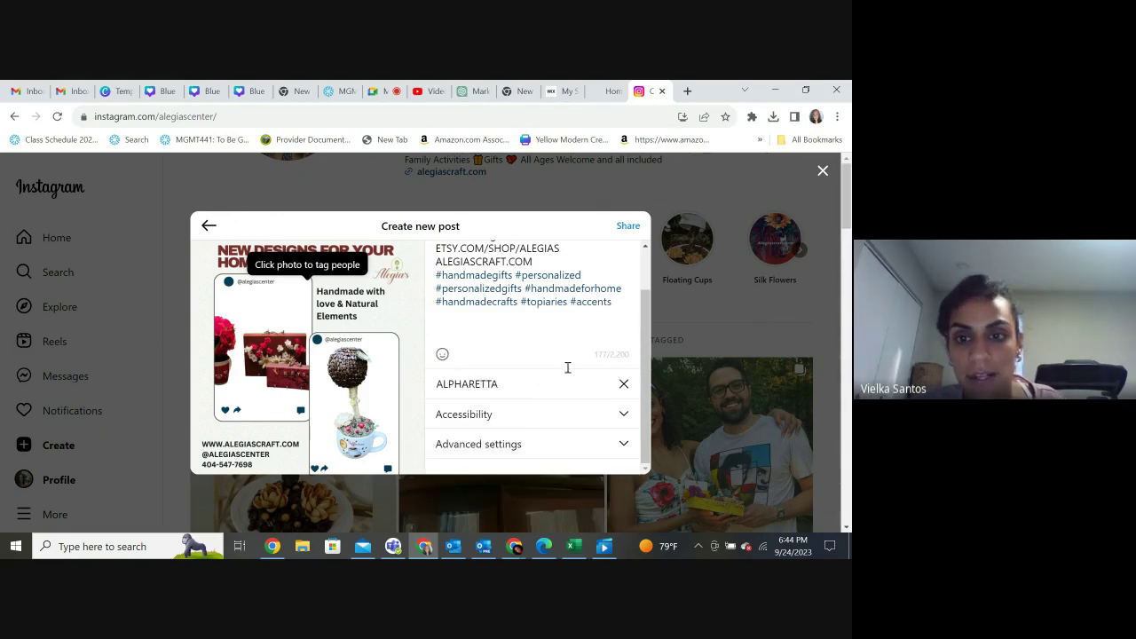
left_click(627, 227)
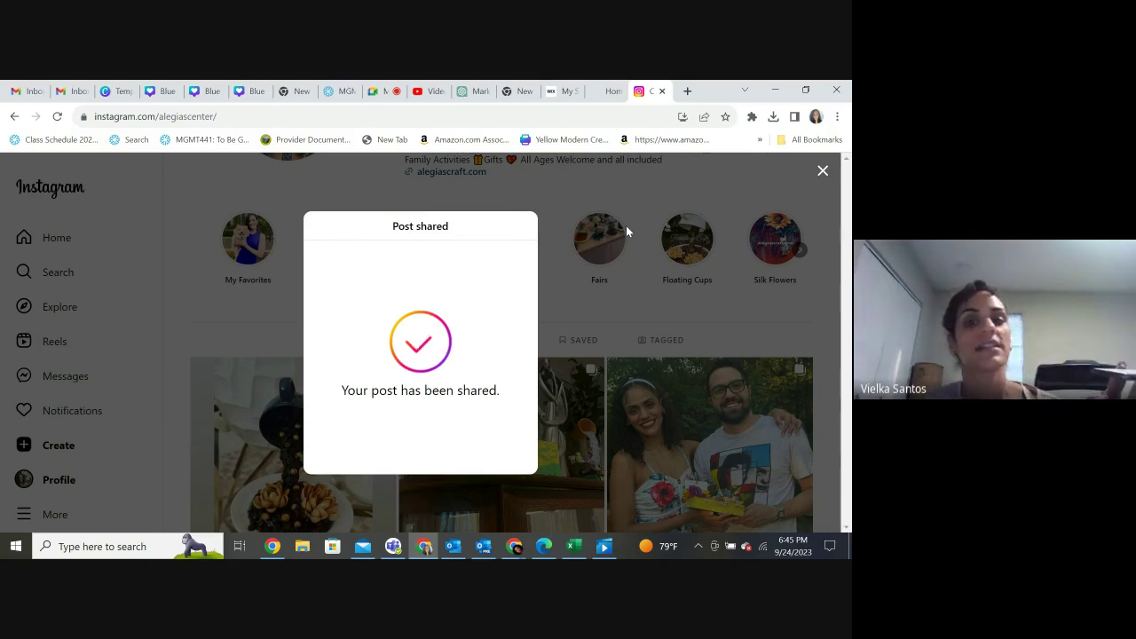
- Switch to the Google Meet call with its recording controls
left_click(383, 90)
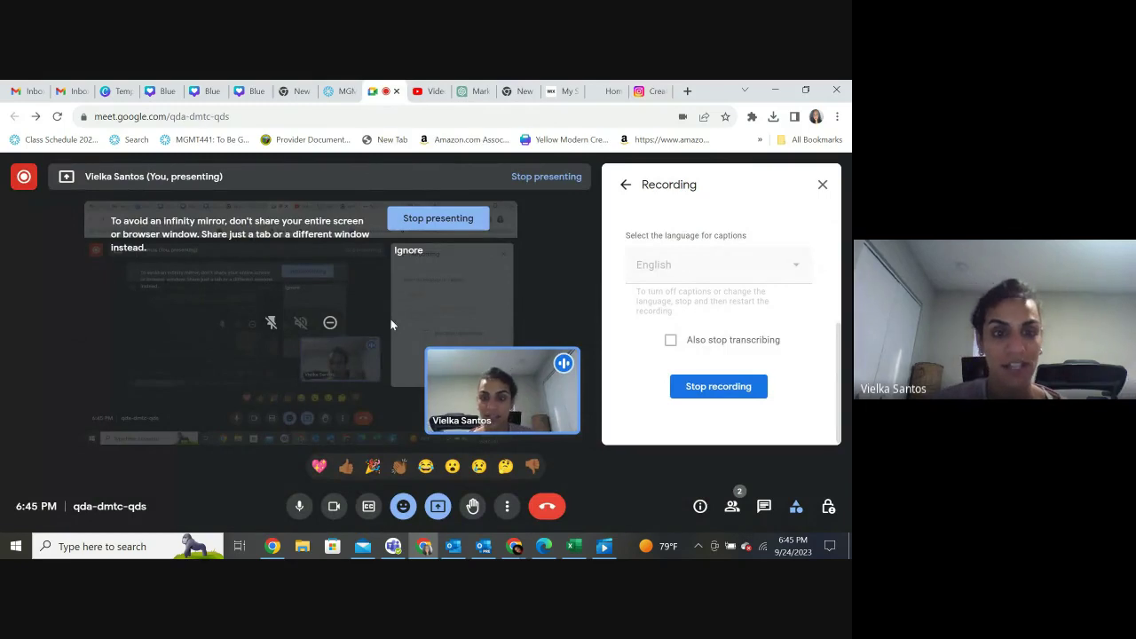